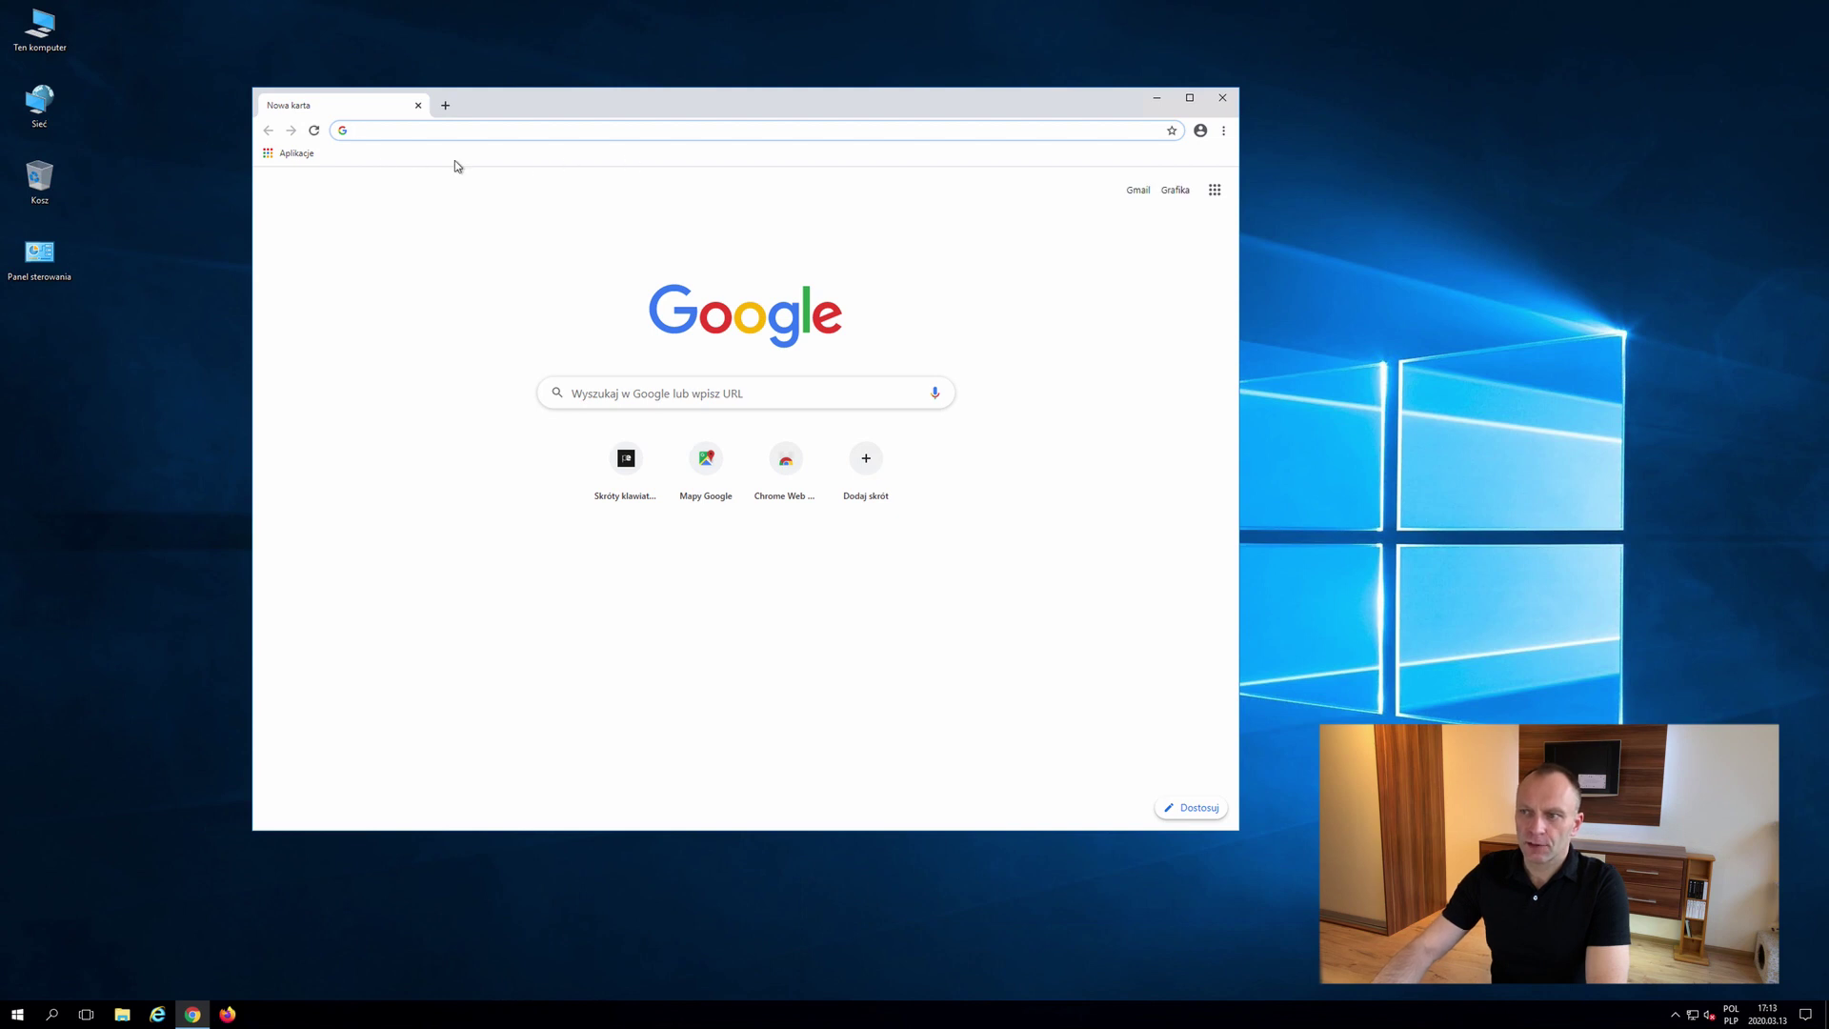
# Step: Hide the bookmarks bar and show it again
pyautogui.click(1224, 133)
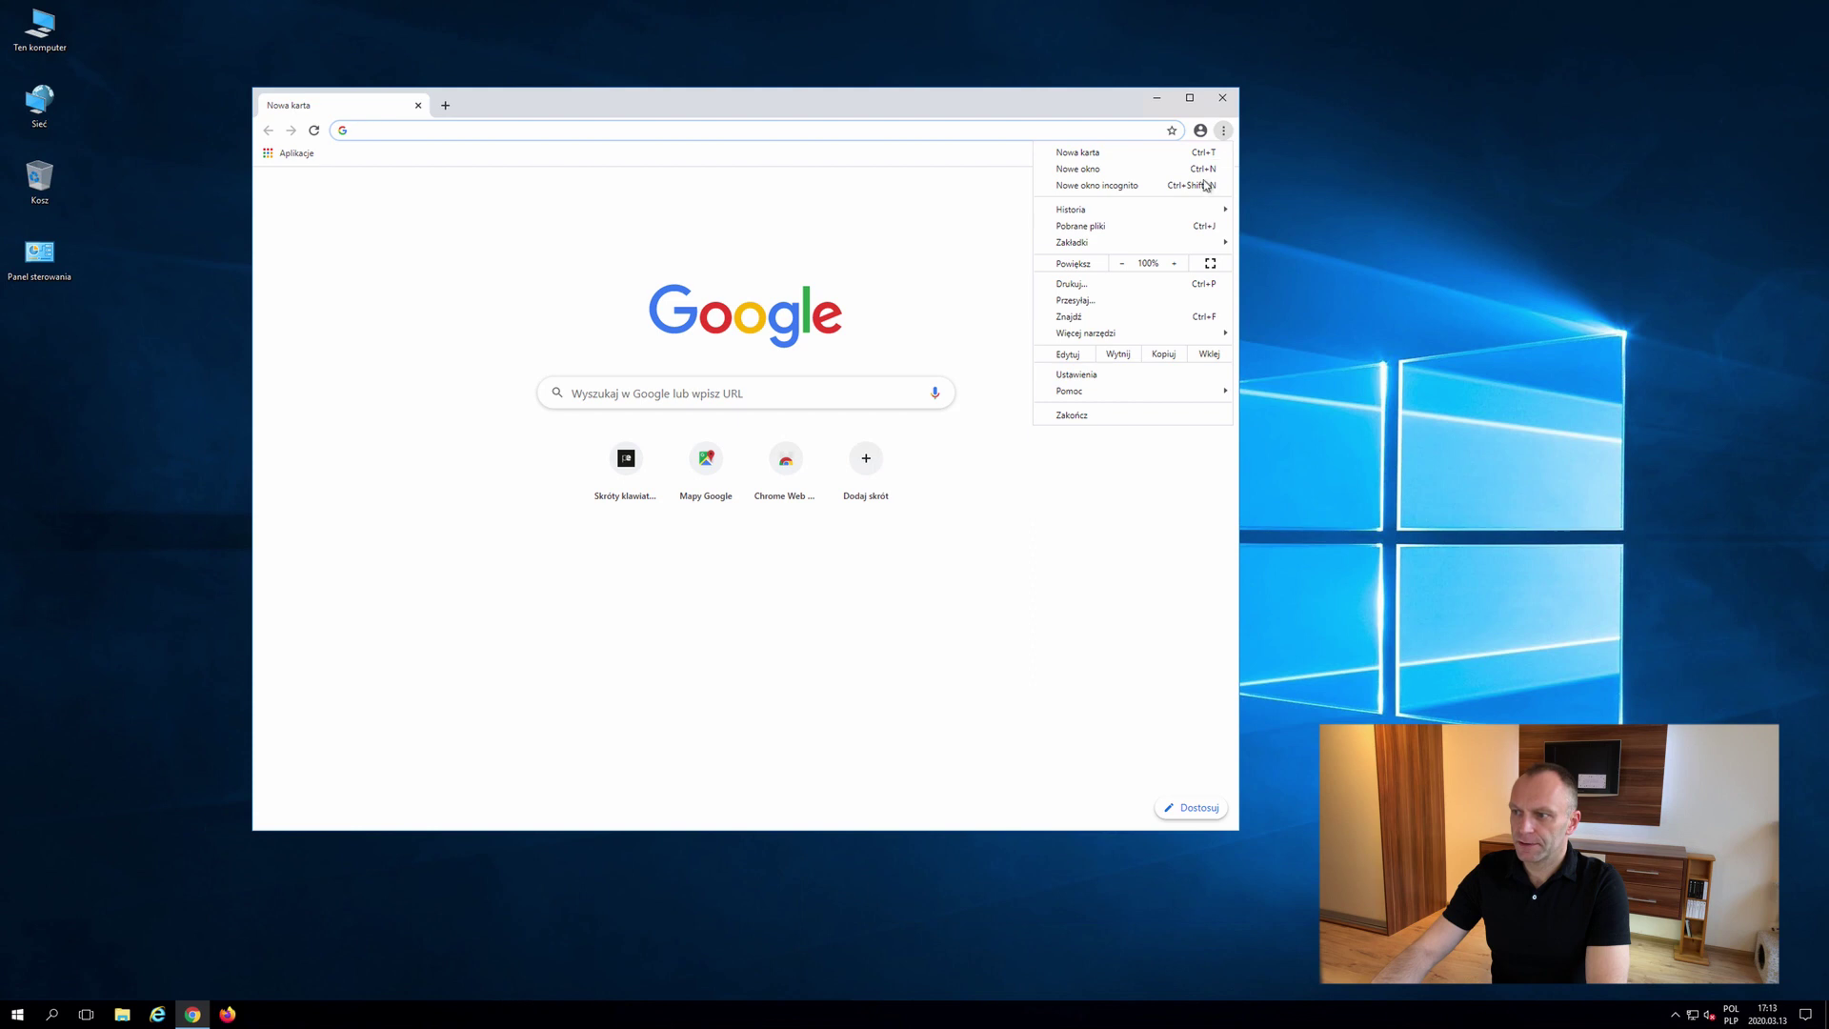
pyautogui.moveTo(1166, 246)
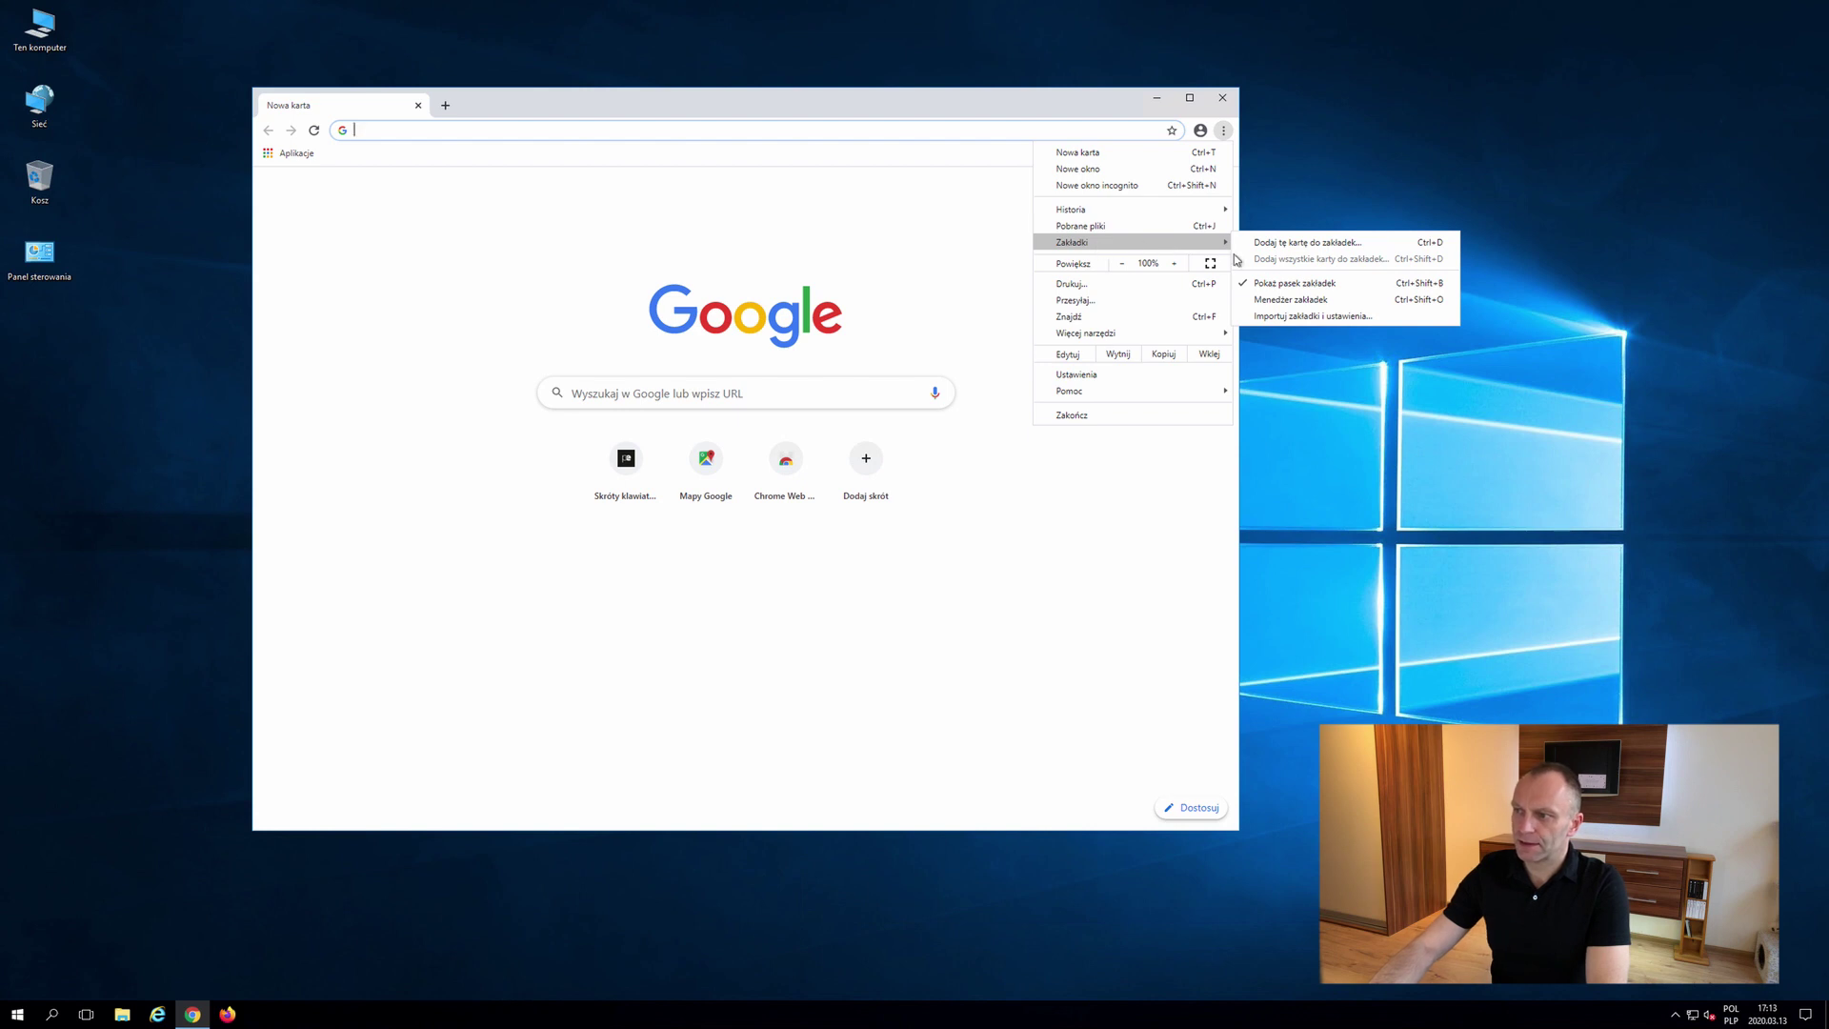
pyautogui.click(1327, 288)
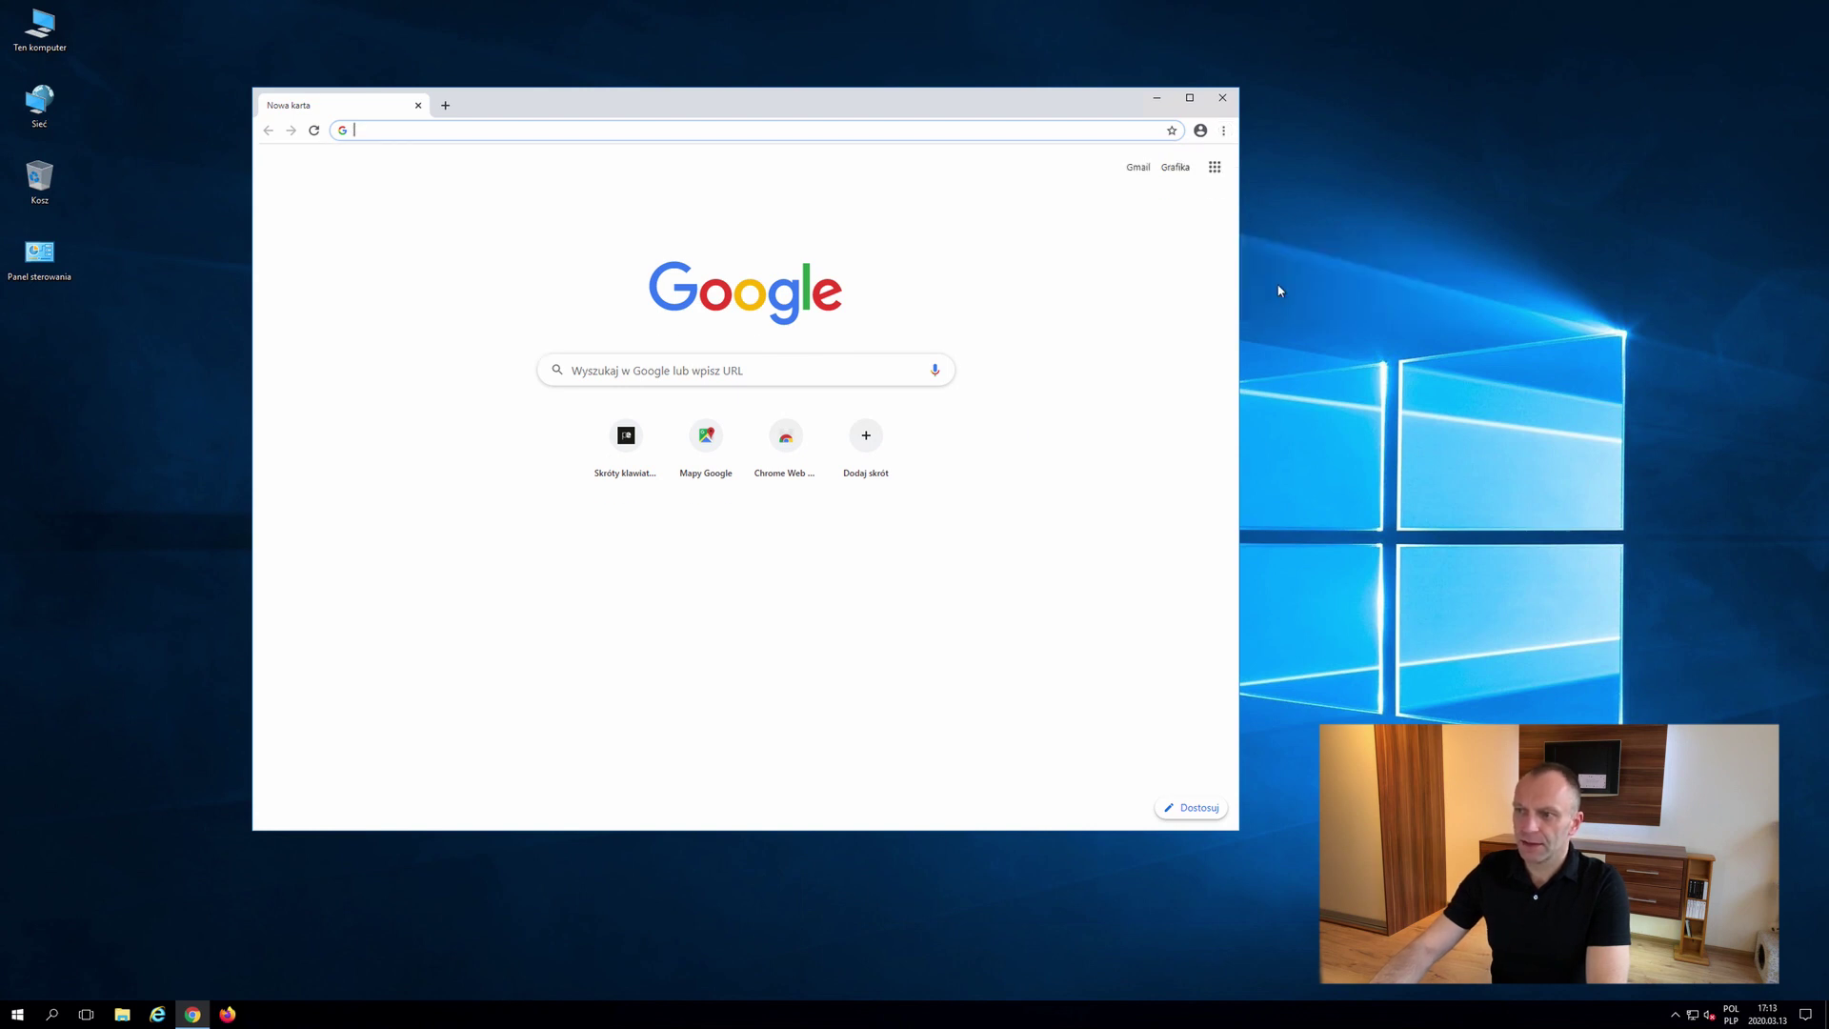
pyautogui.click(1223, 131)
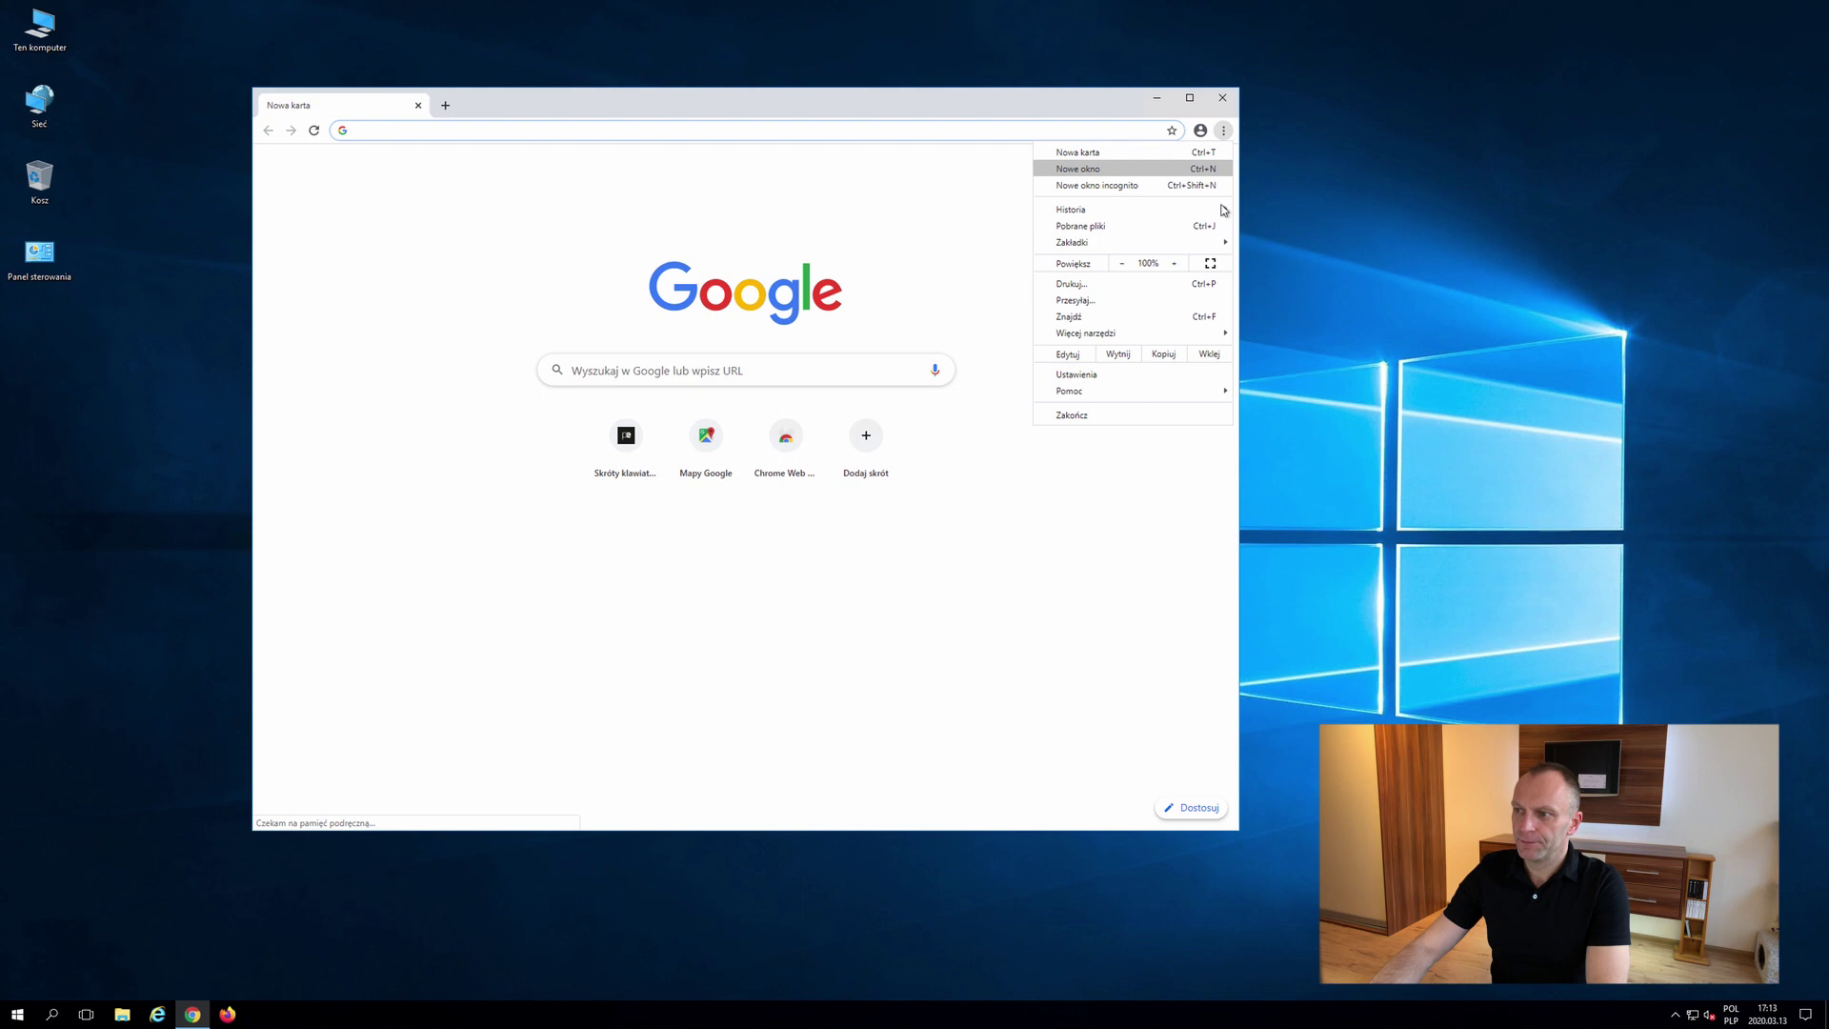
pyautogui.click(1290, 283)
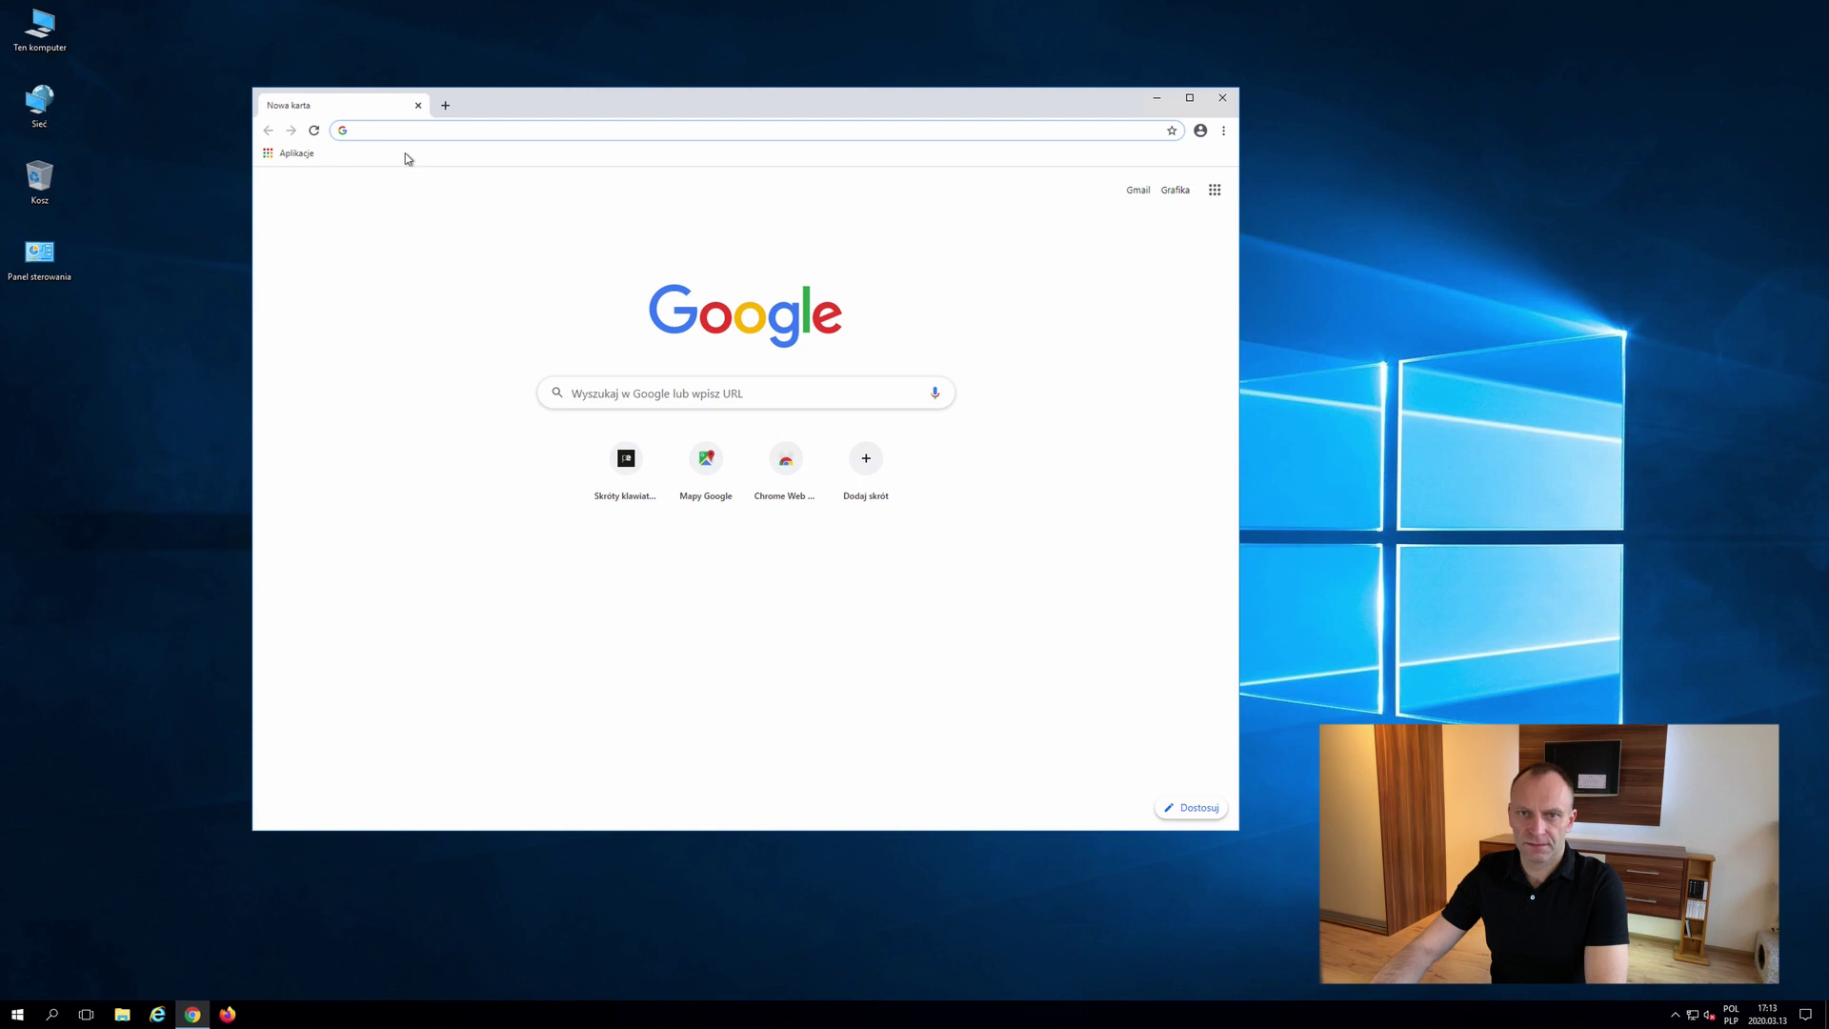
# Step: Open pomoc.projekt.edu.pl and save the page as a bookmark on the bookmarks bar
pyautogui.write('pomoc.projekt.edu.pl')
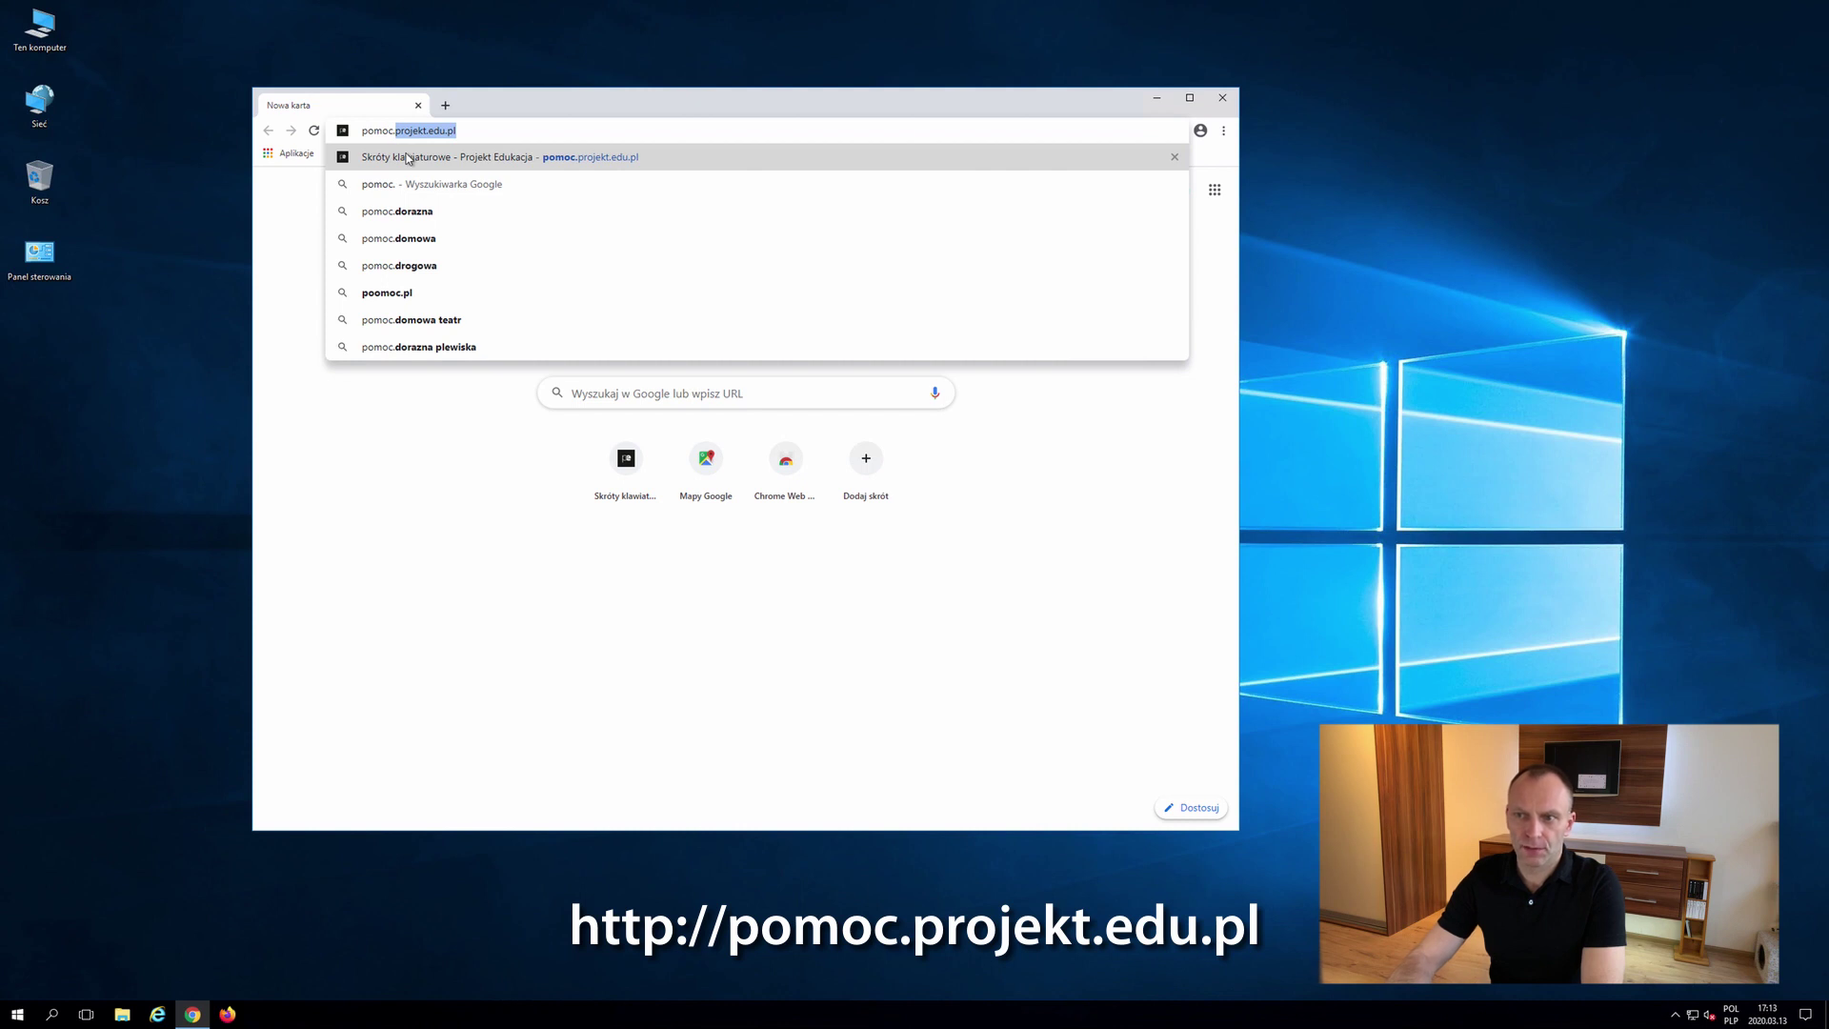
pyautogui.press('Return')
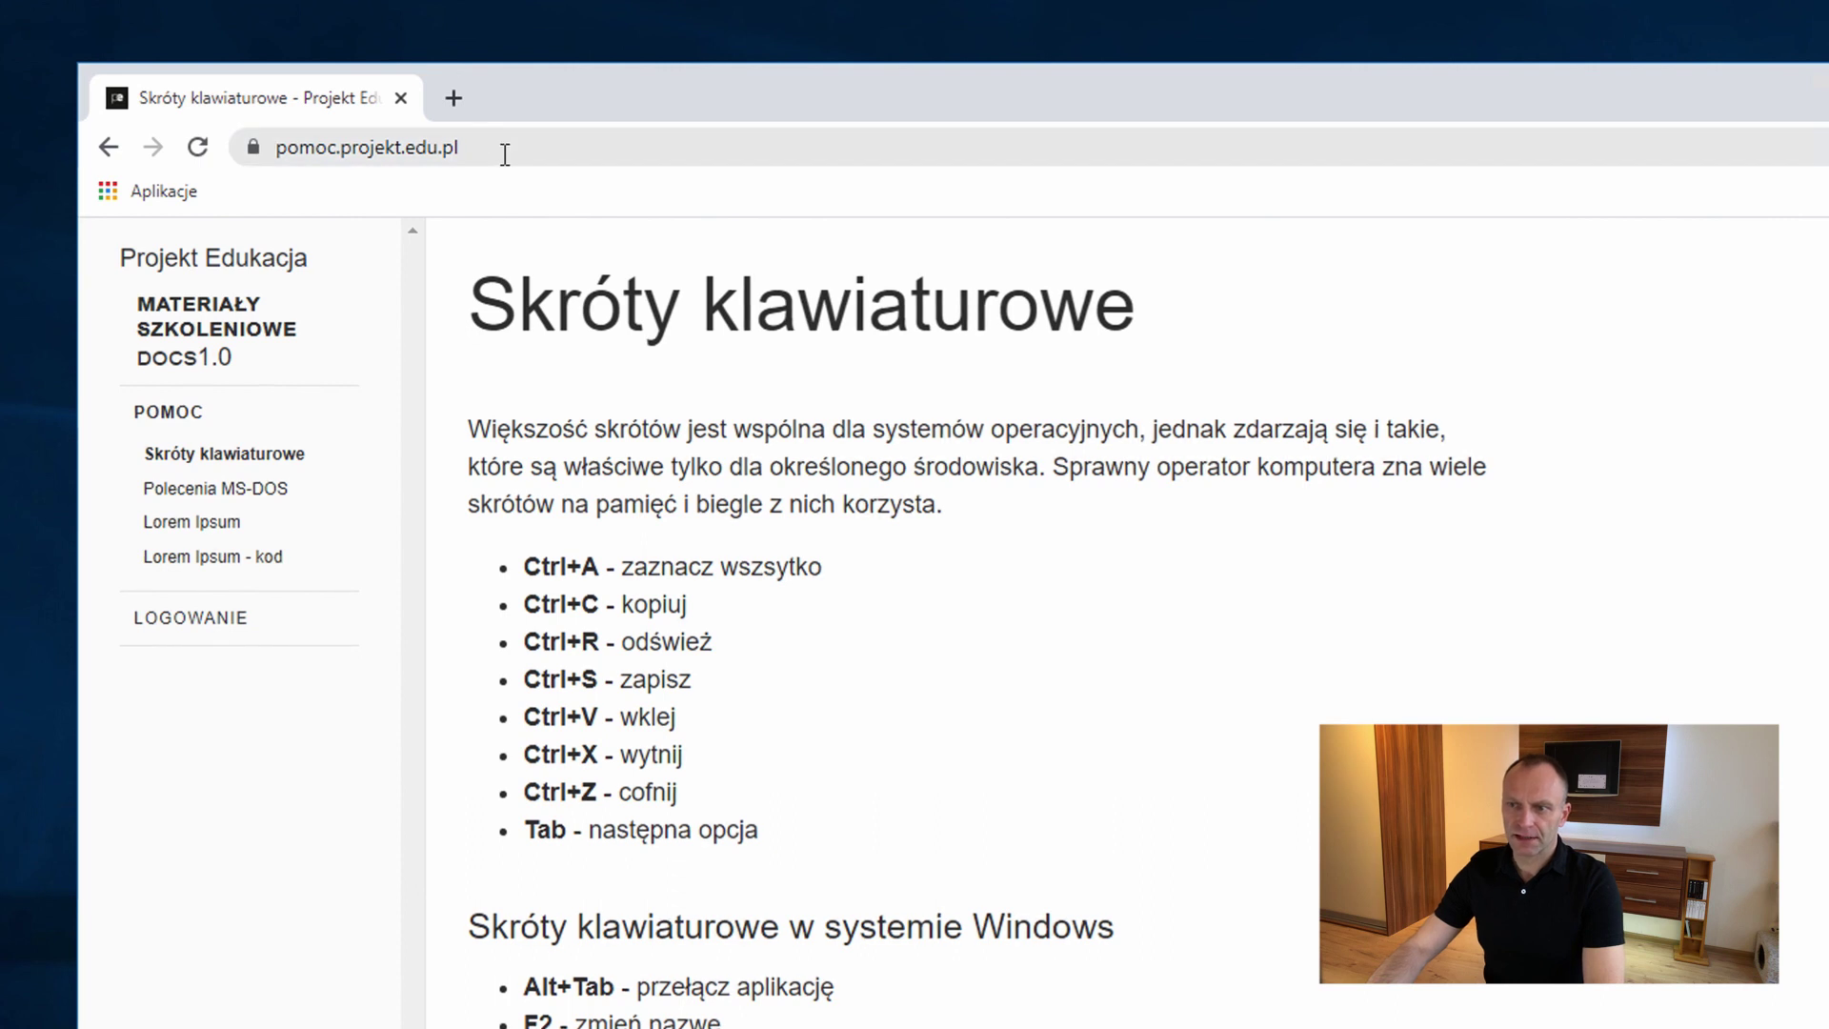
pyautogui.moveTo(254, 151); pyautogui.dragTo(275, 195)
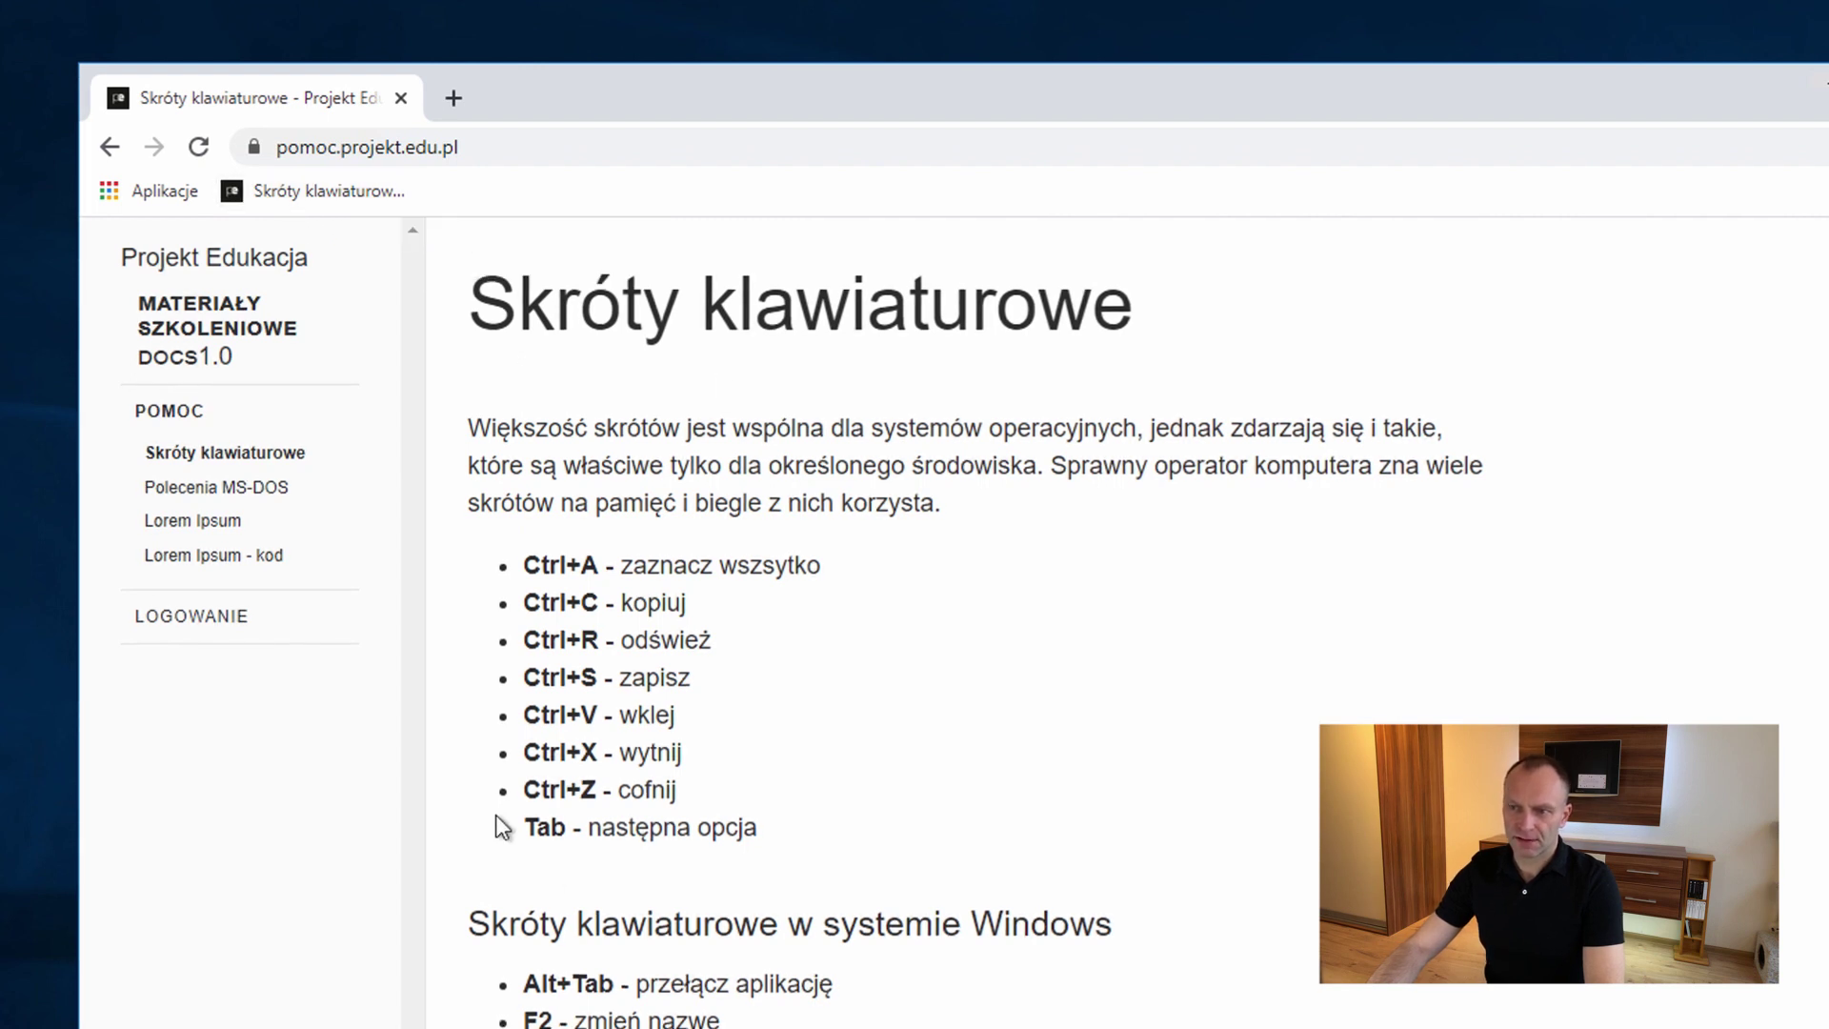
# Step: Rename the page's bookmark on the bookmarks bar to Pomoc
pyautogui.rightClick(356, 199)
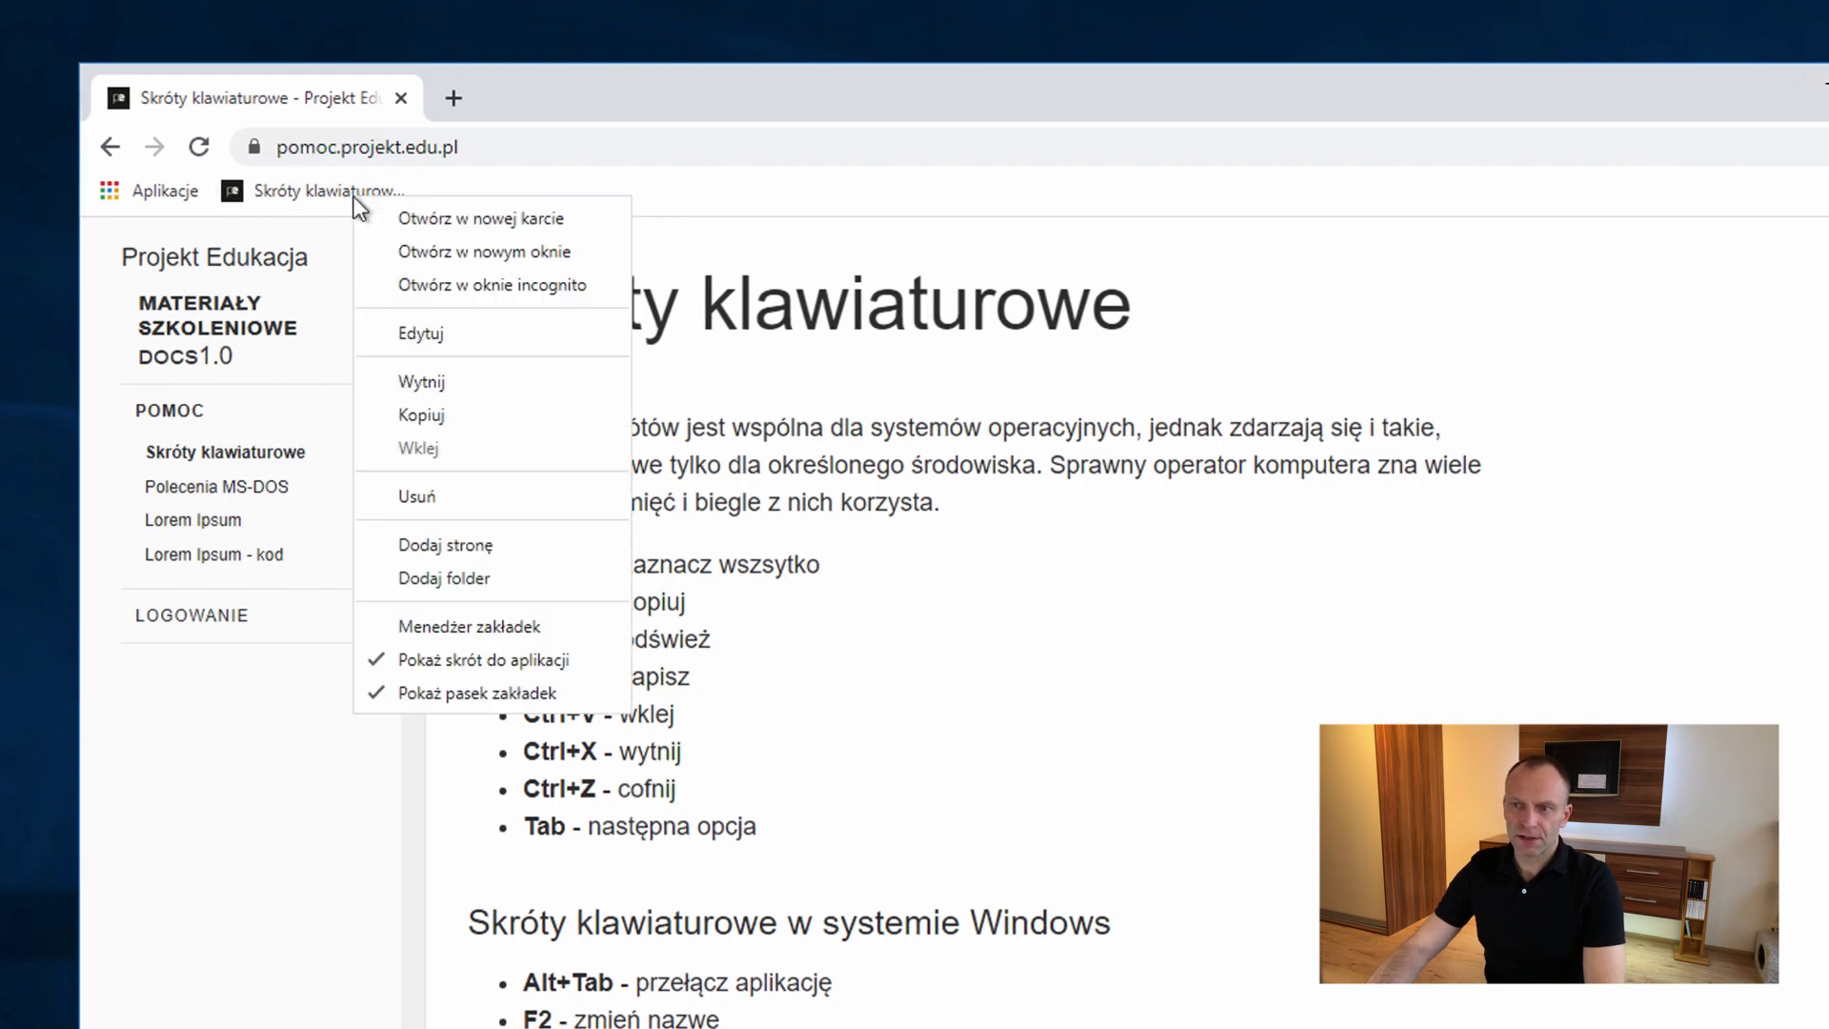
pyautogui.click(436, 332)
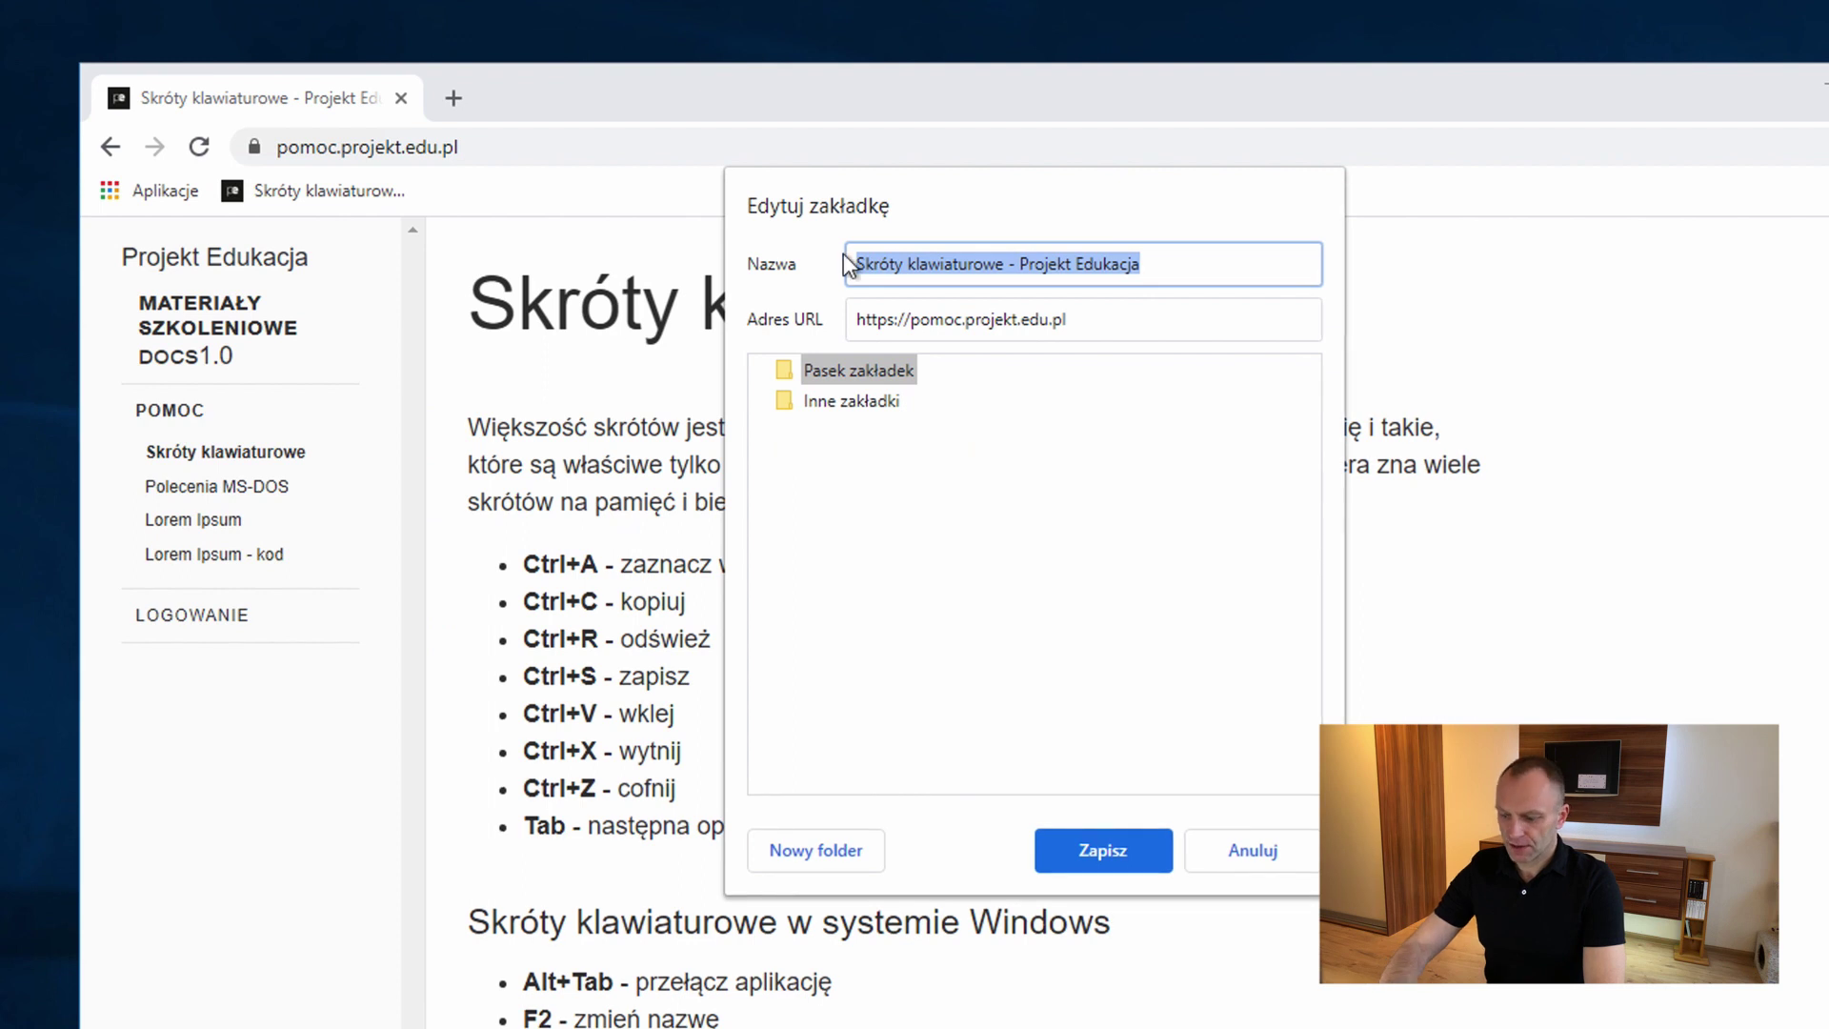
pyautogui.write('Pomoc')
pyautogui.press('Return')
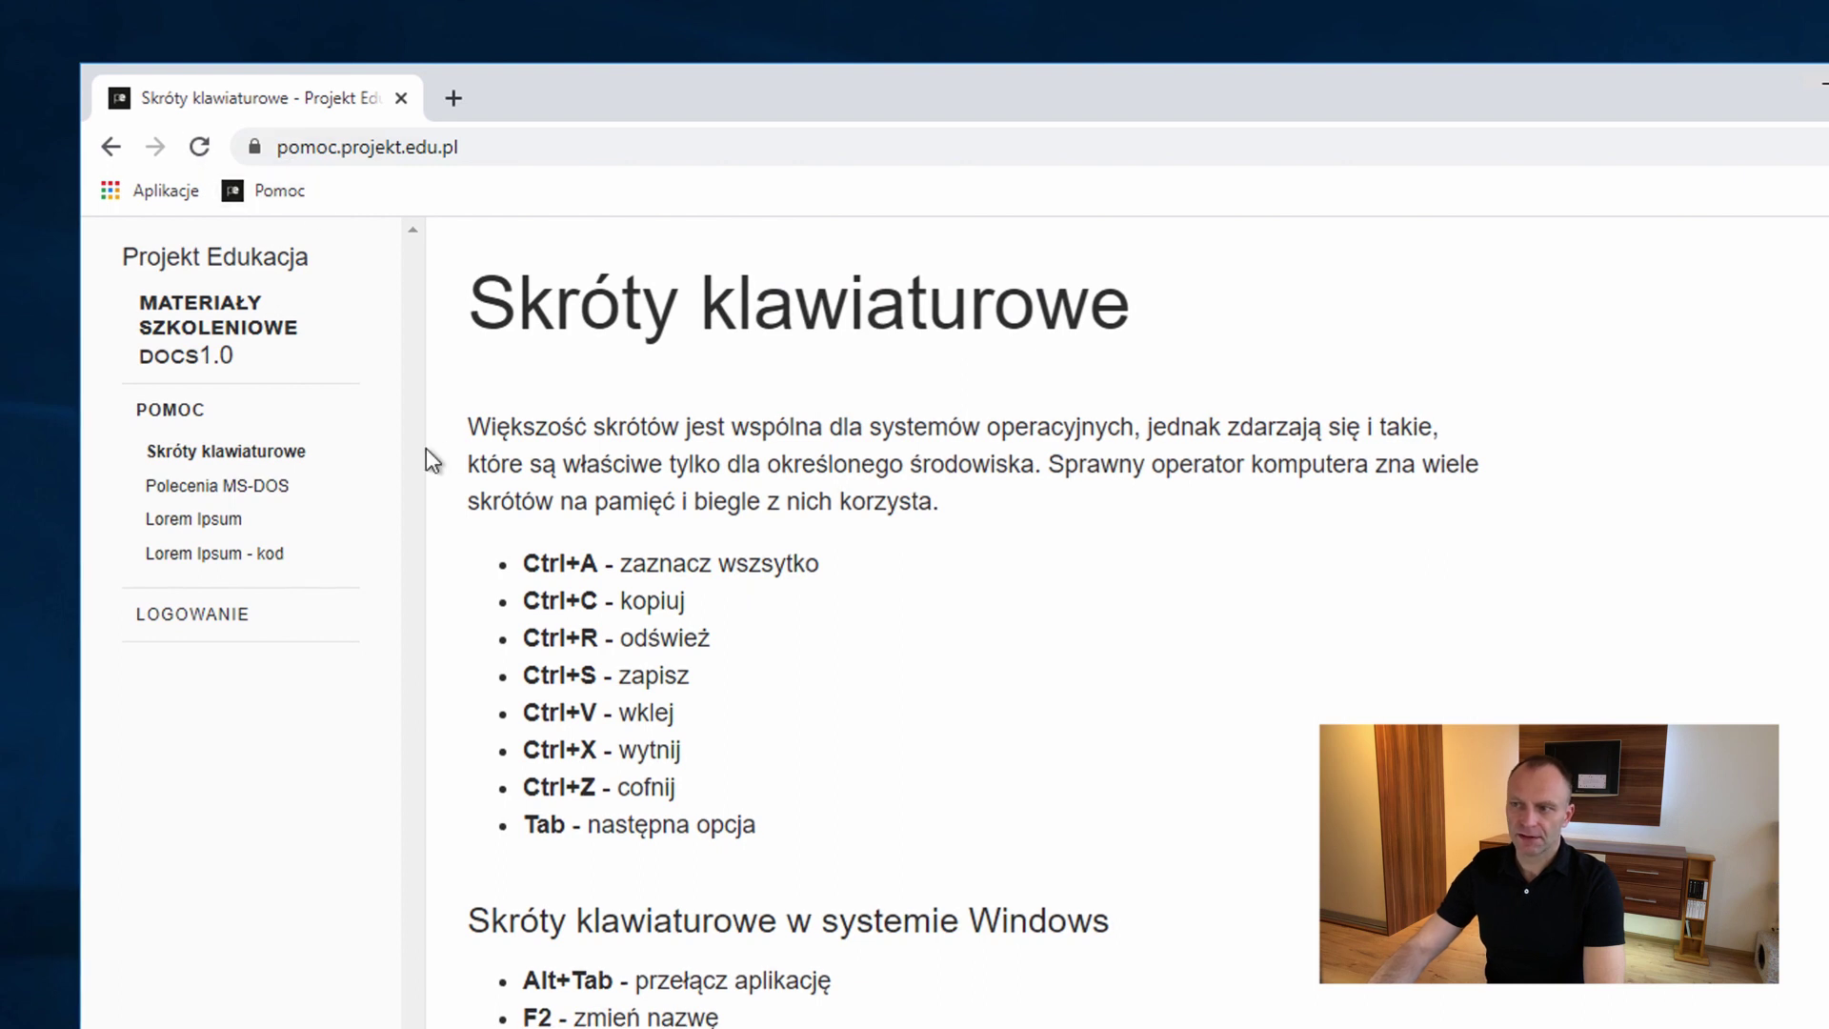
# Step: Load pomoc.projekt.edu.pl by its full address from a blank new page, and briefly select the intro text and the shortcut list through Ctrl+X
pyautogui.press('super+d')
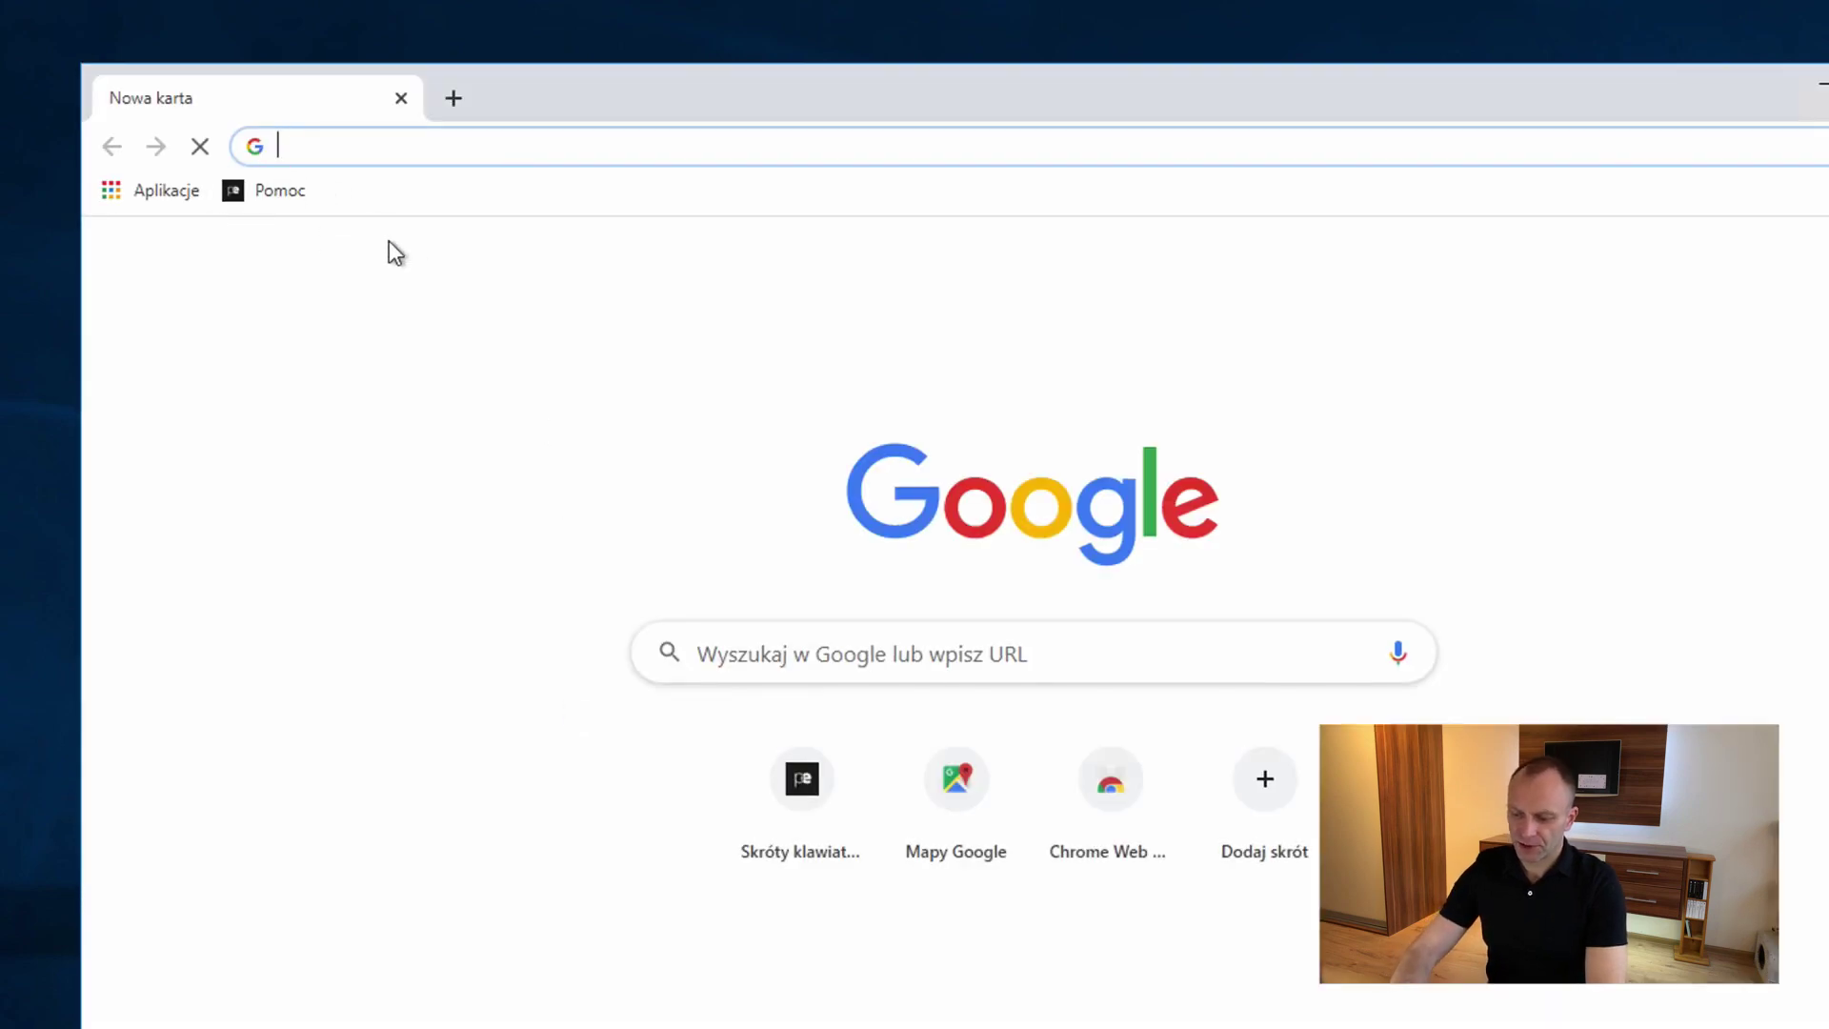
pyautogui.write('pomoc.projekt.edu.pl')
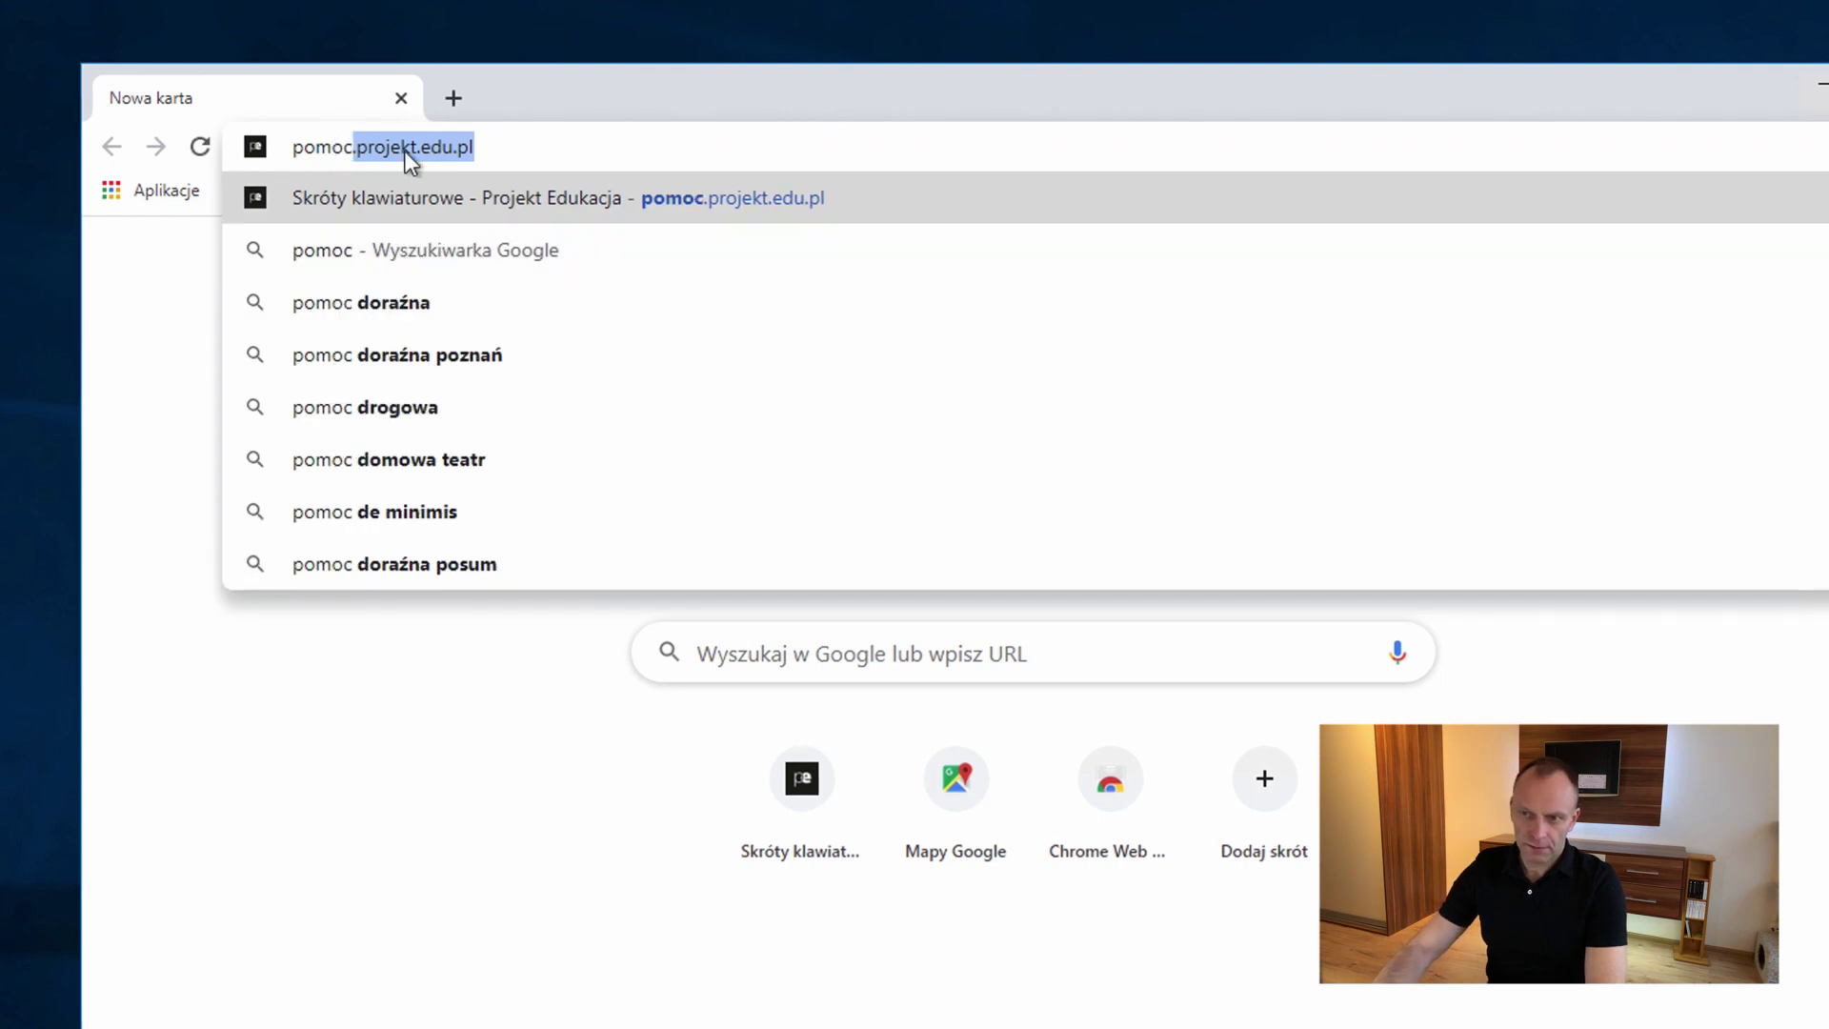
pyautogui.click(496, 146)
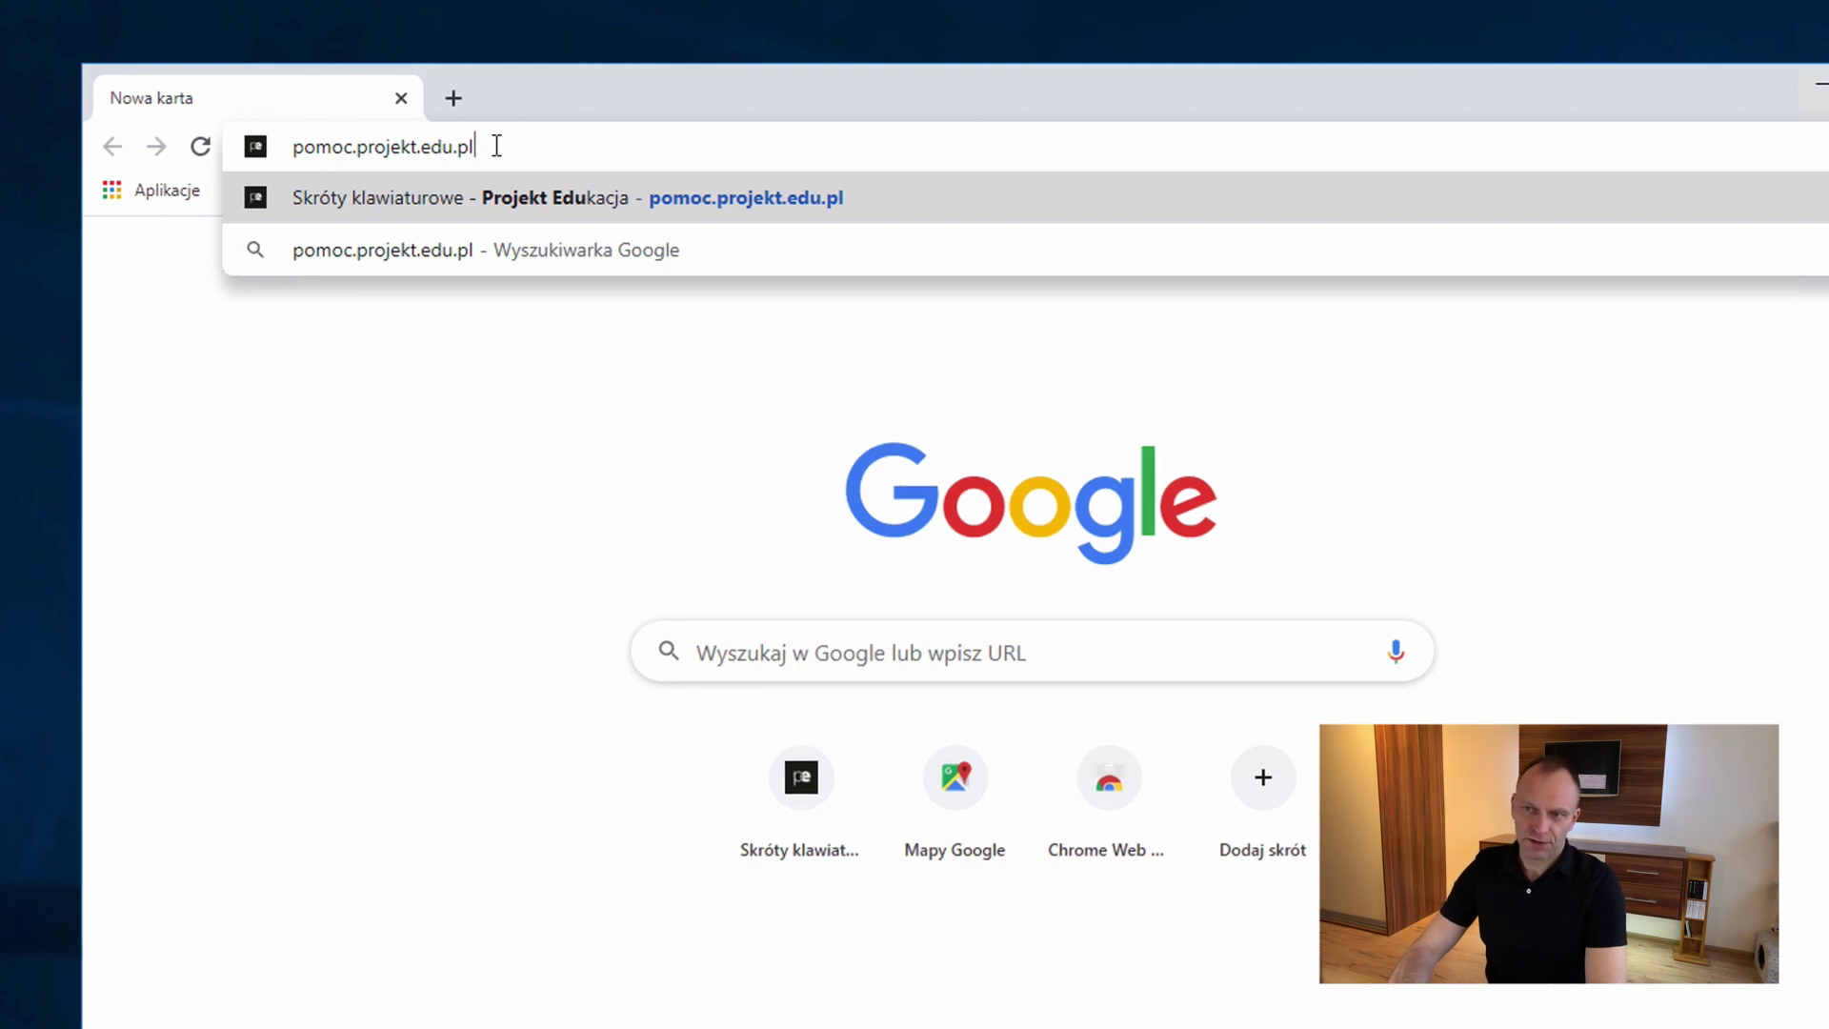
pyautogui.press('Return')
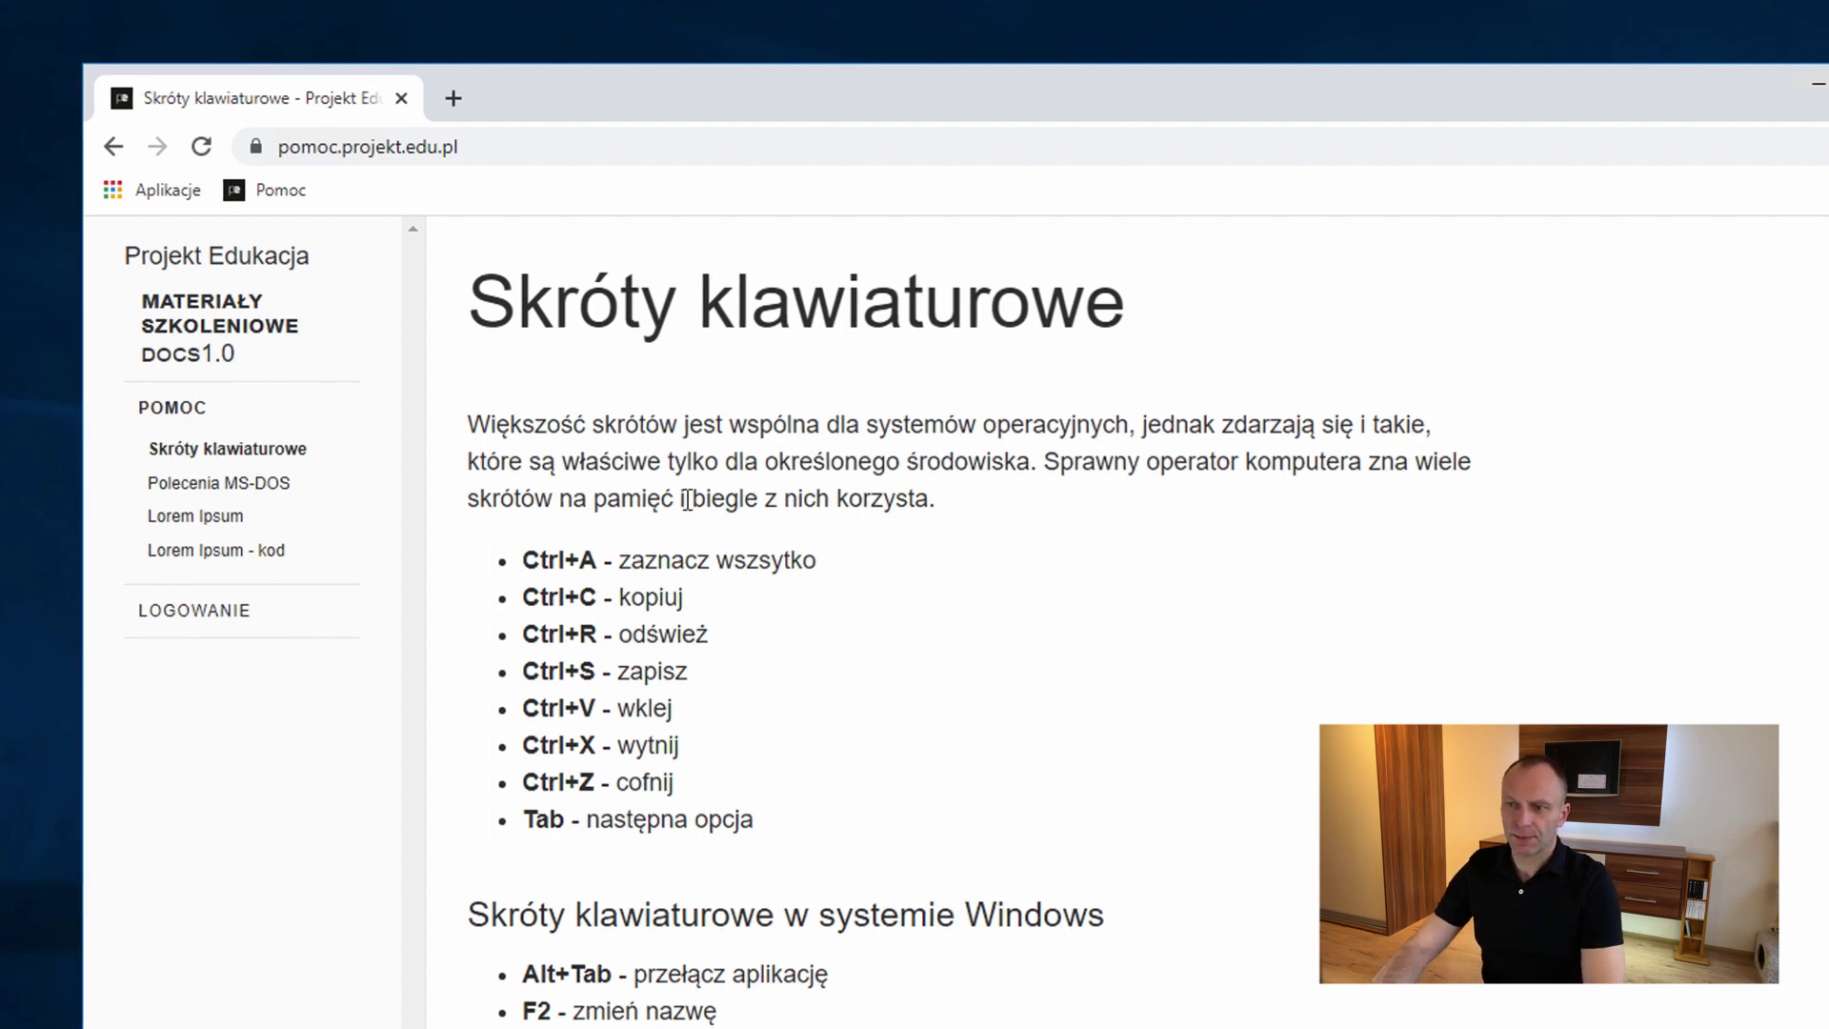
pyautogui.moveTo(469, 421); pyautogui.dragTo(798, 741)
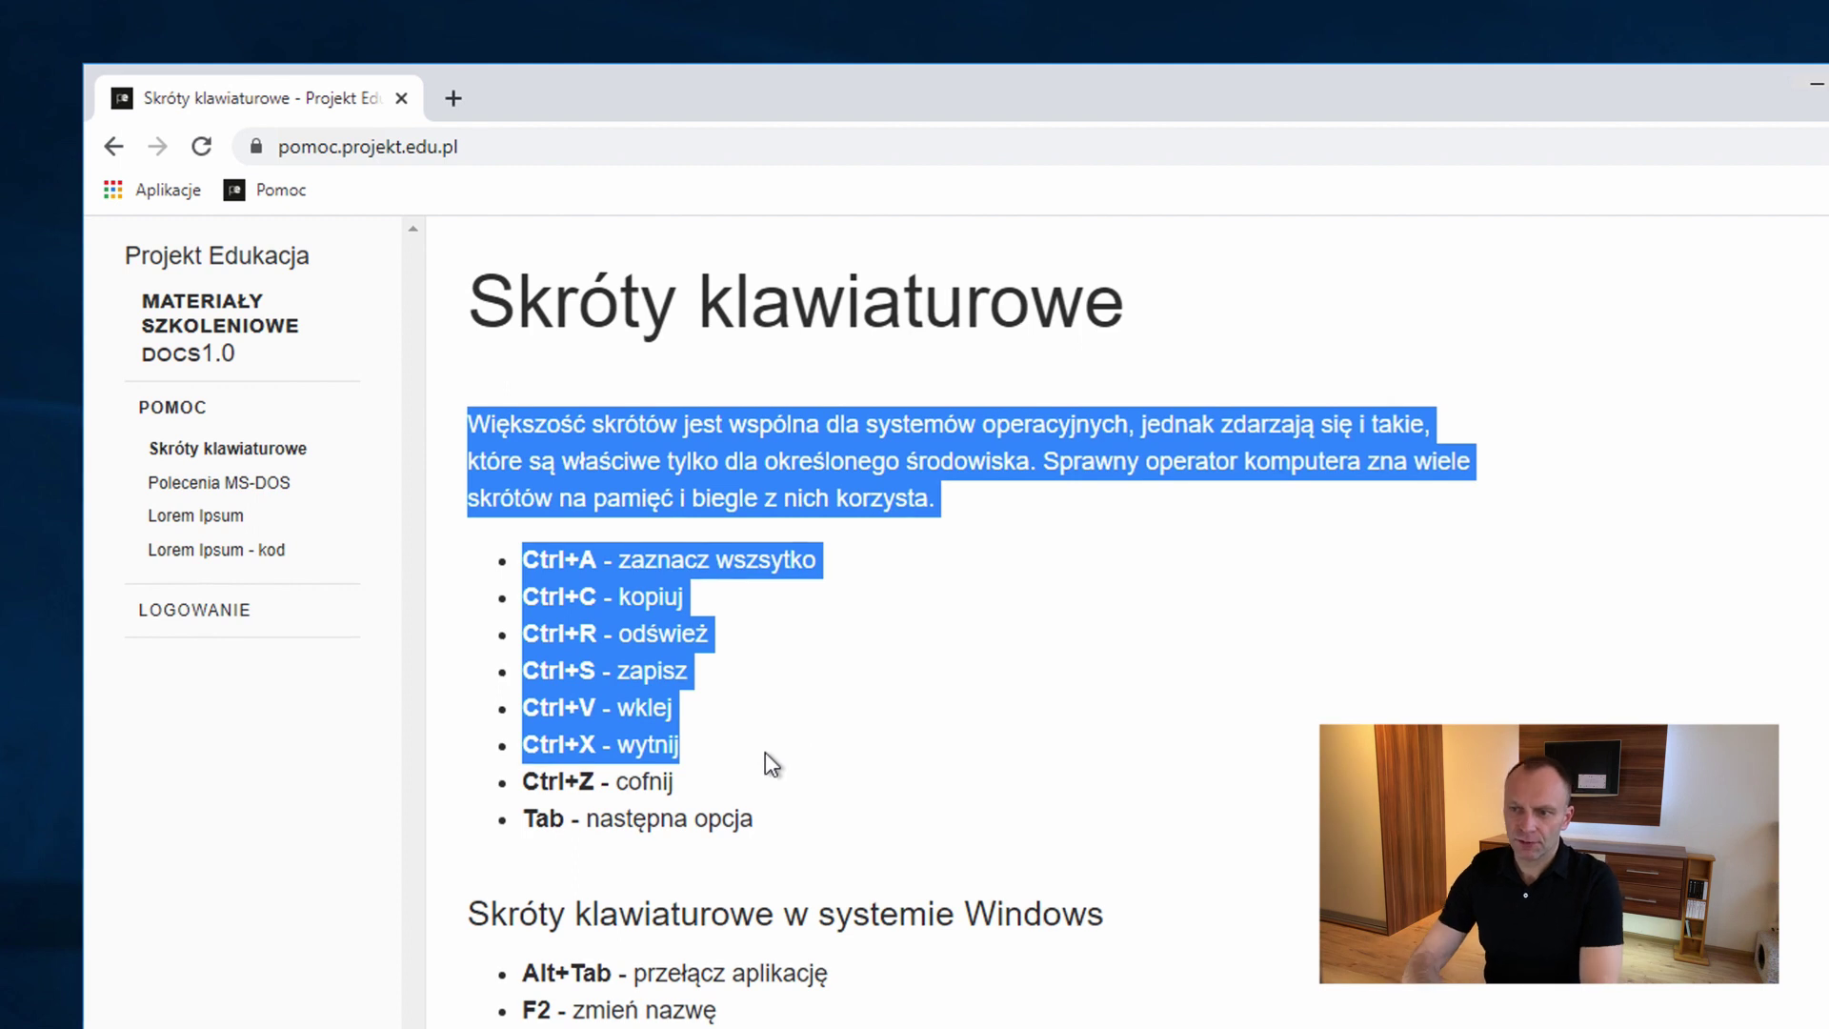
pyautogui.click(624, 671)
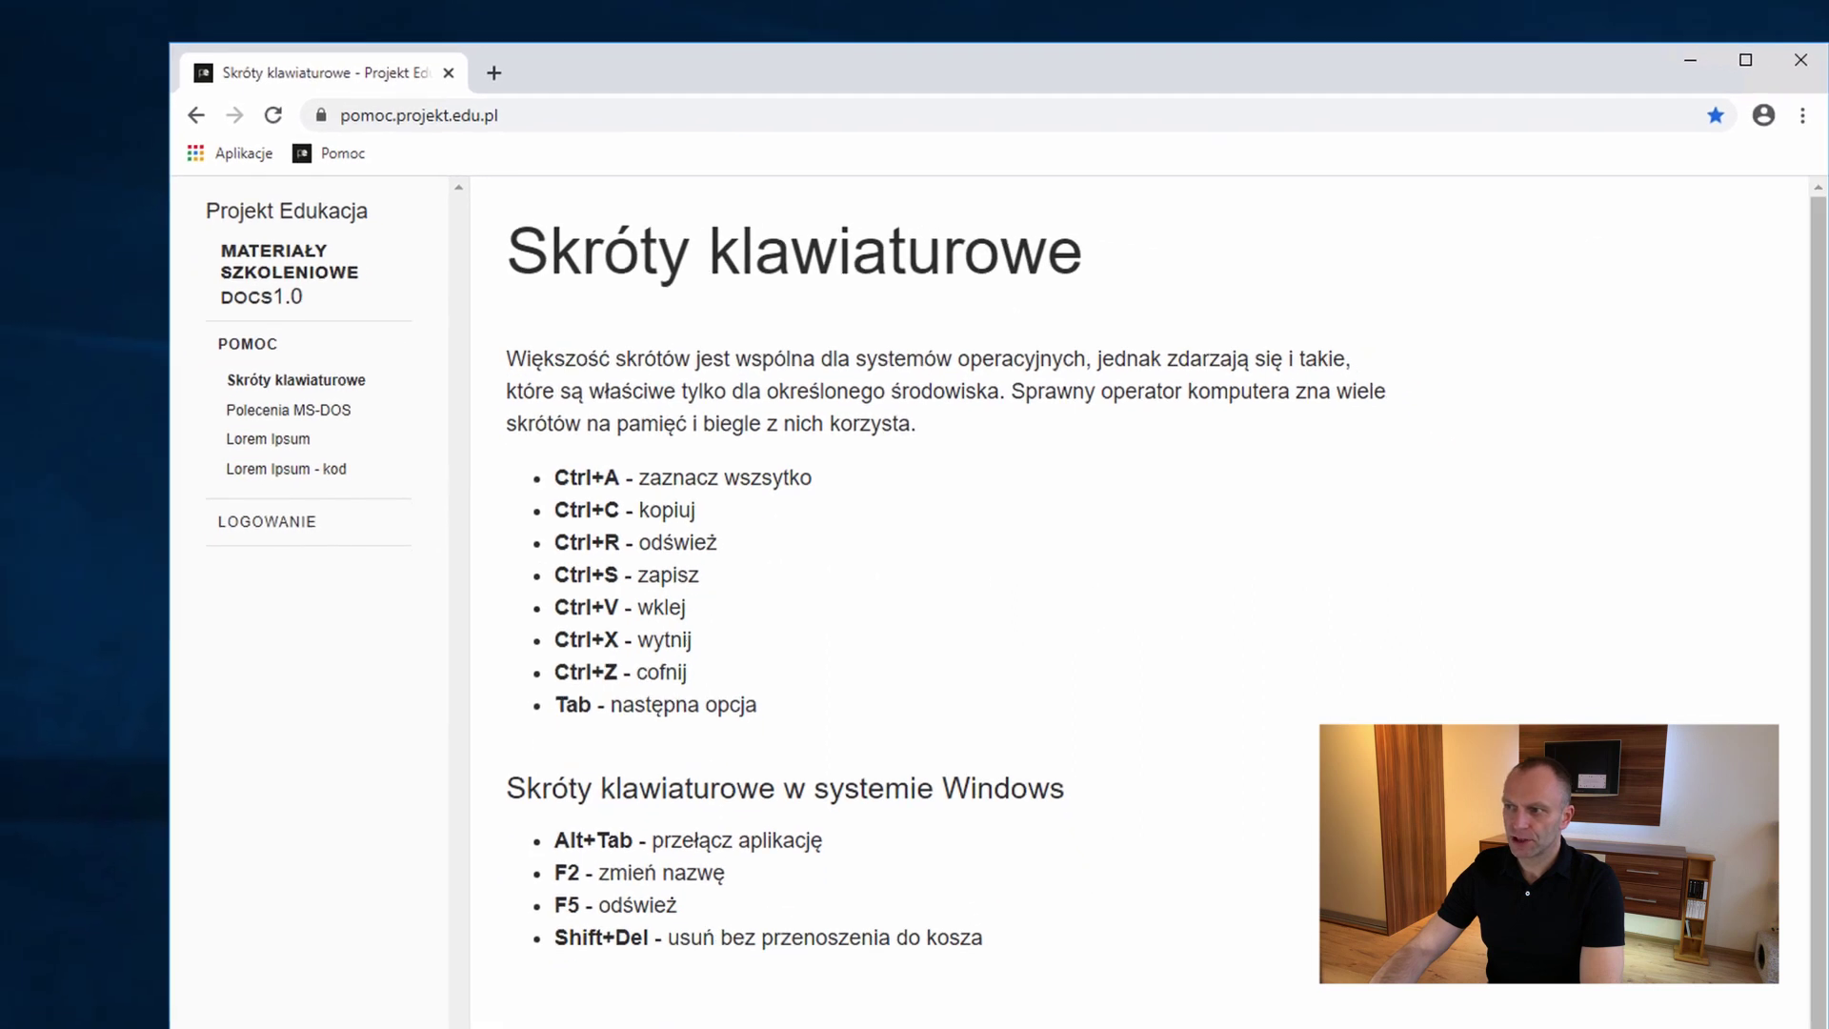
# Step: Open the browser's advanced settings and examine the download option for asking where to save each file (Pytaj przed pobraniem, gdzie zapisać każdy plik)
pyautogui.click(1802, 115)
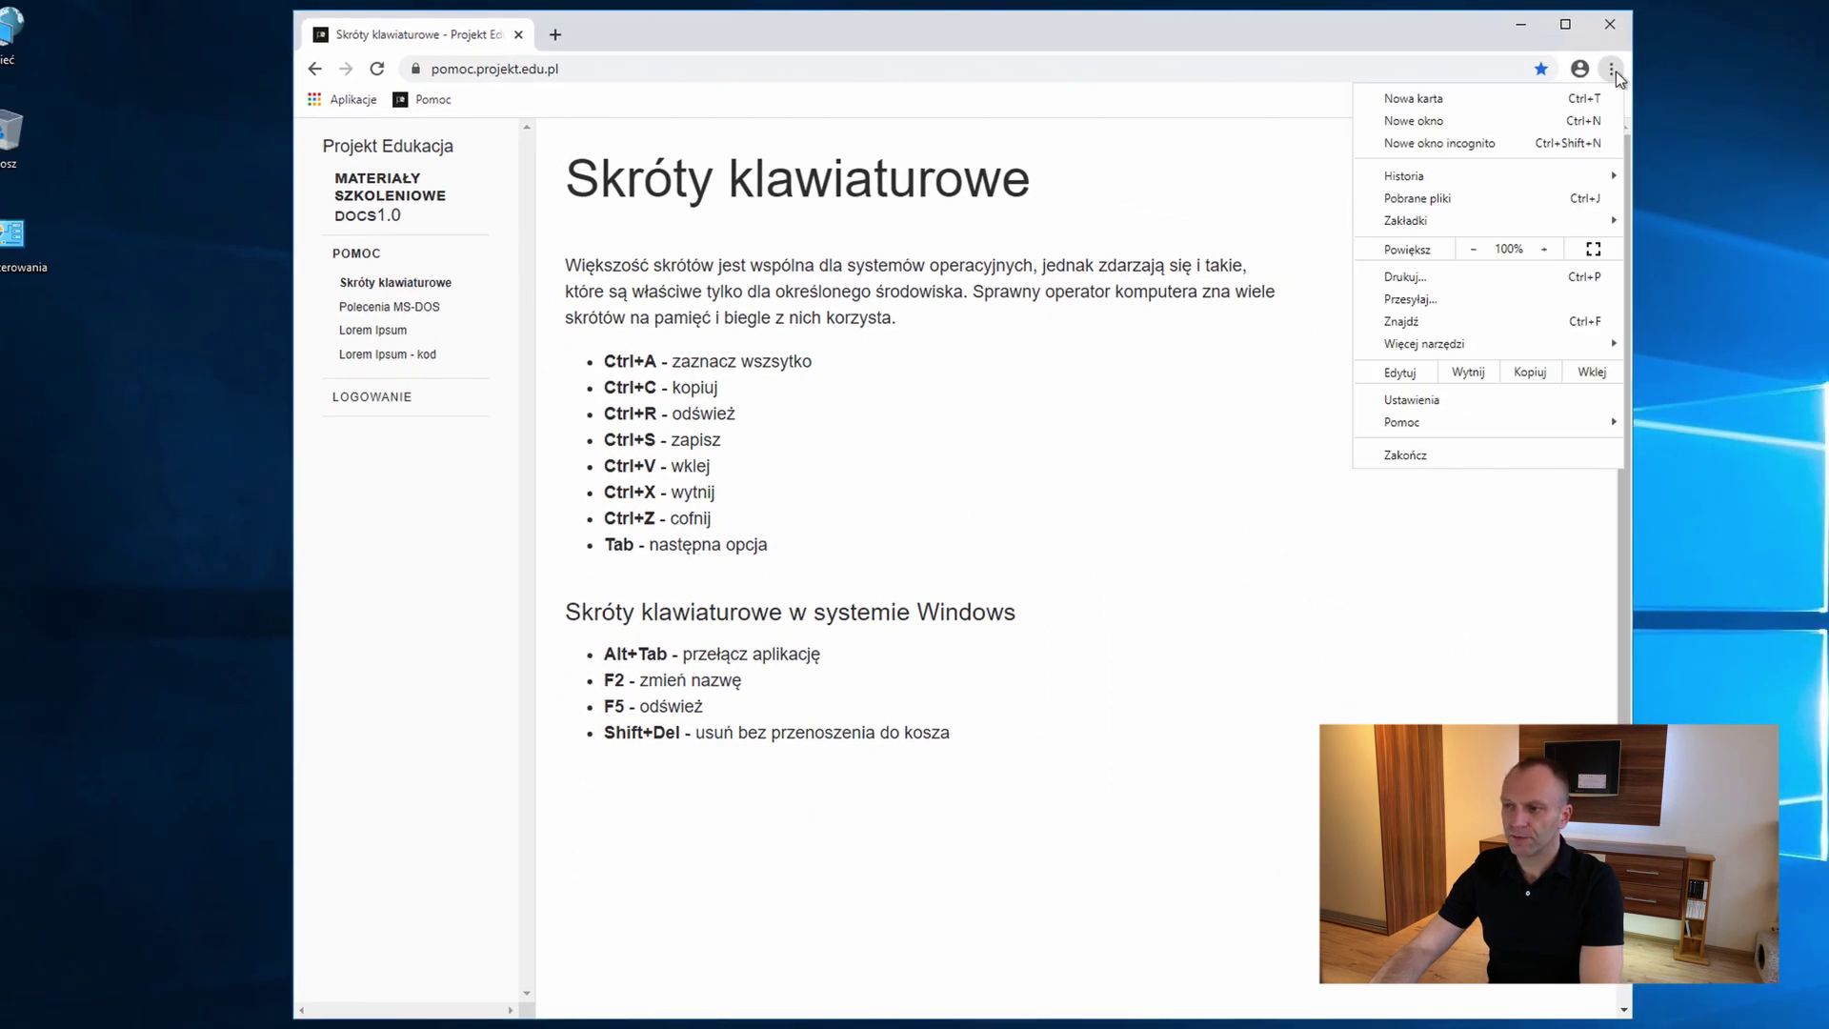
pyautogui.click(1444, 400)
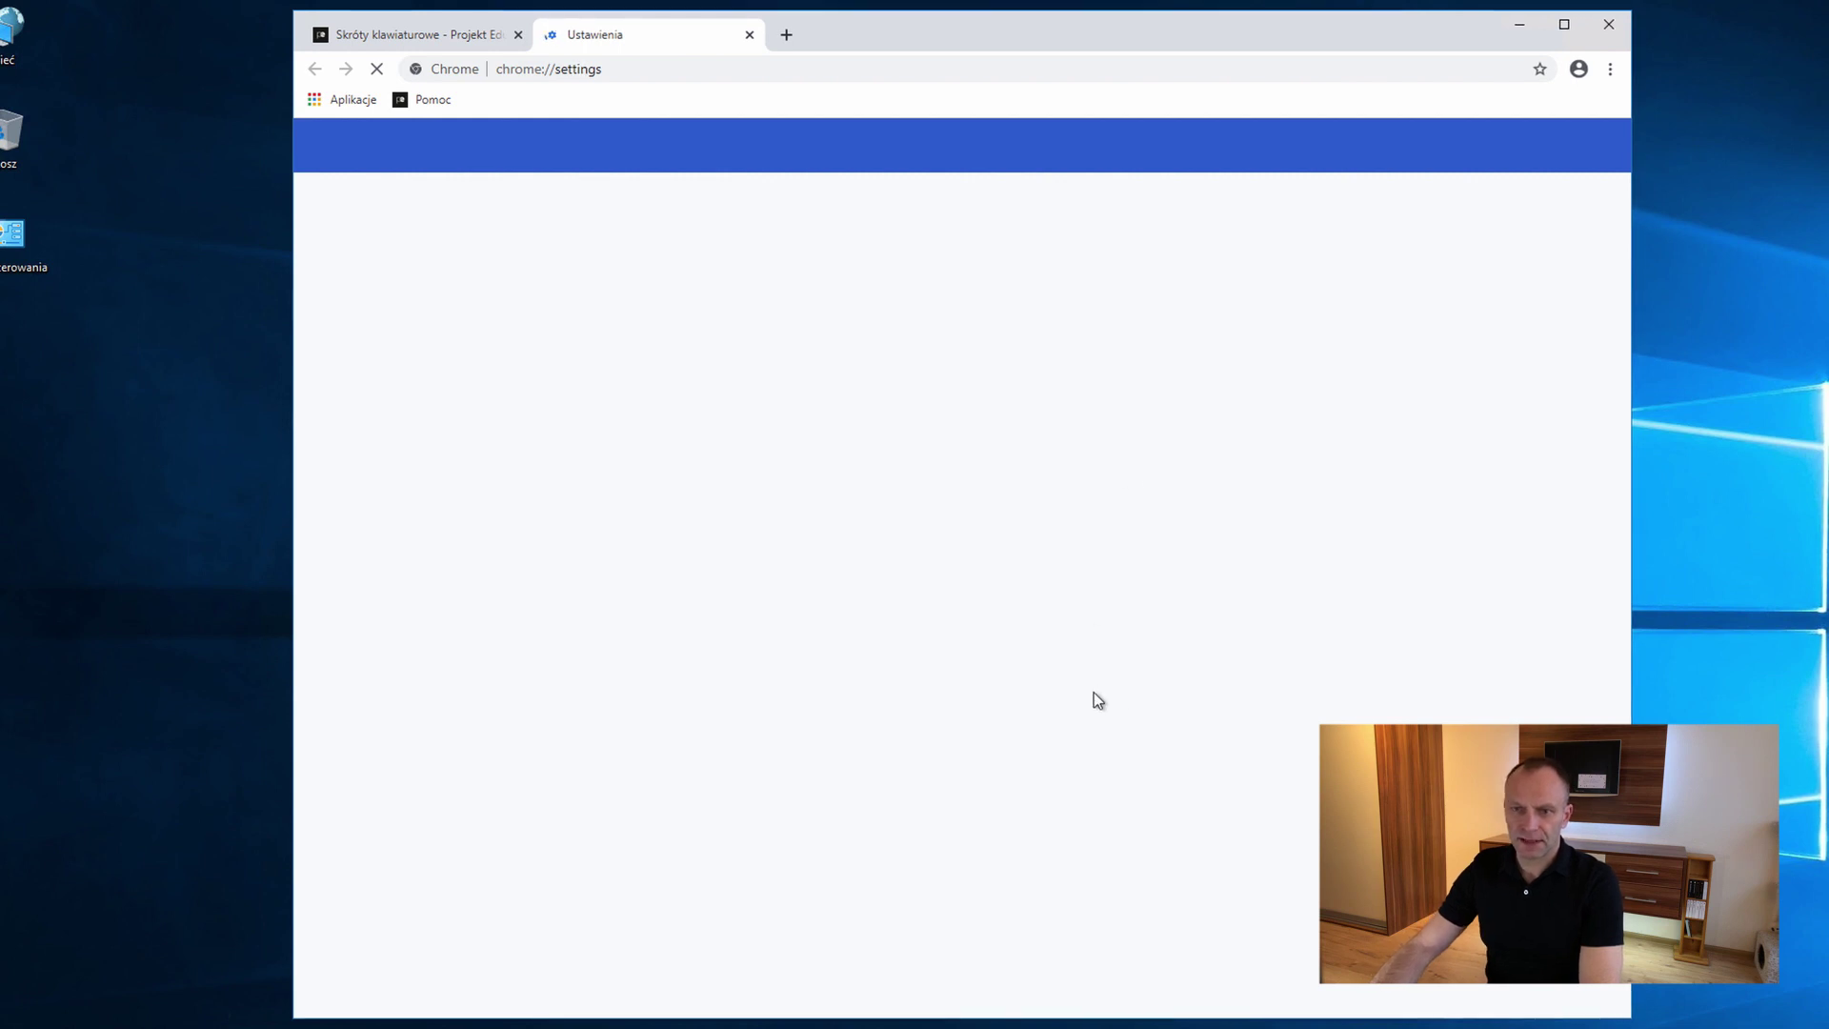
pyautogui.scroll(-5, 1057, 722)
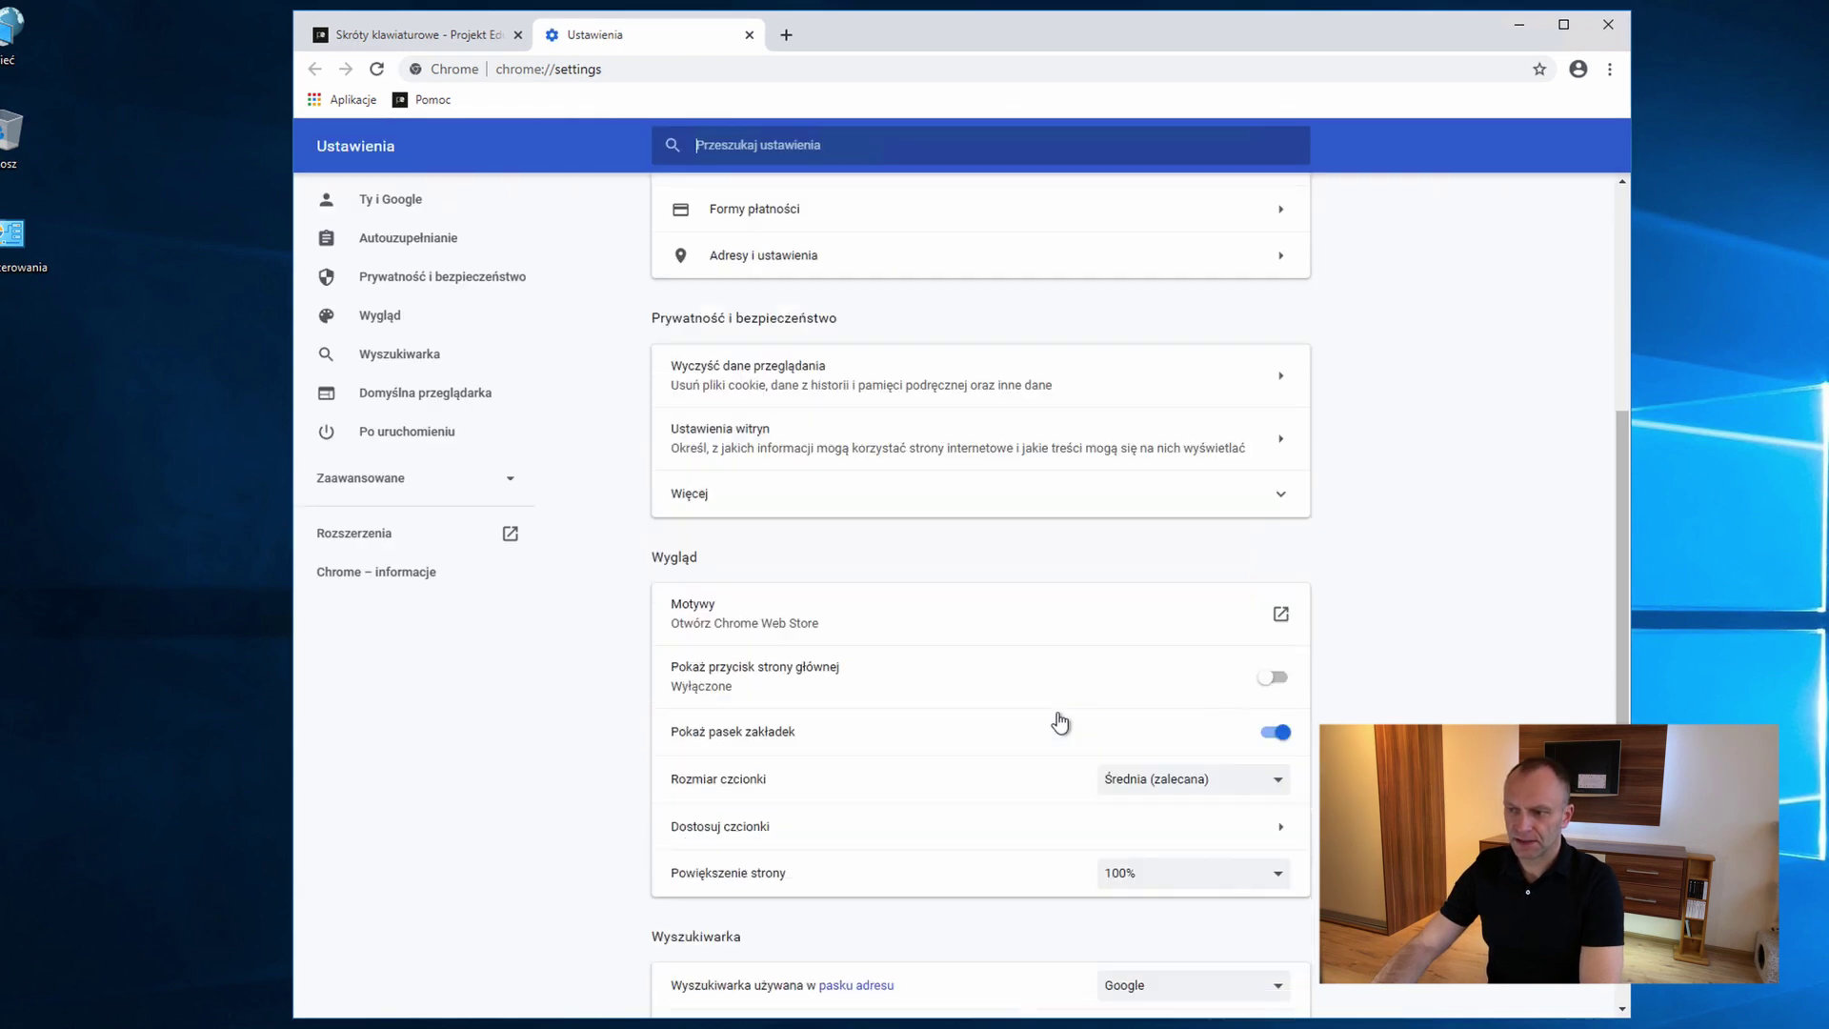
pyautogui.scroll(-5, 1057, 722)
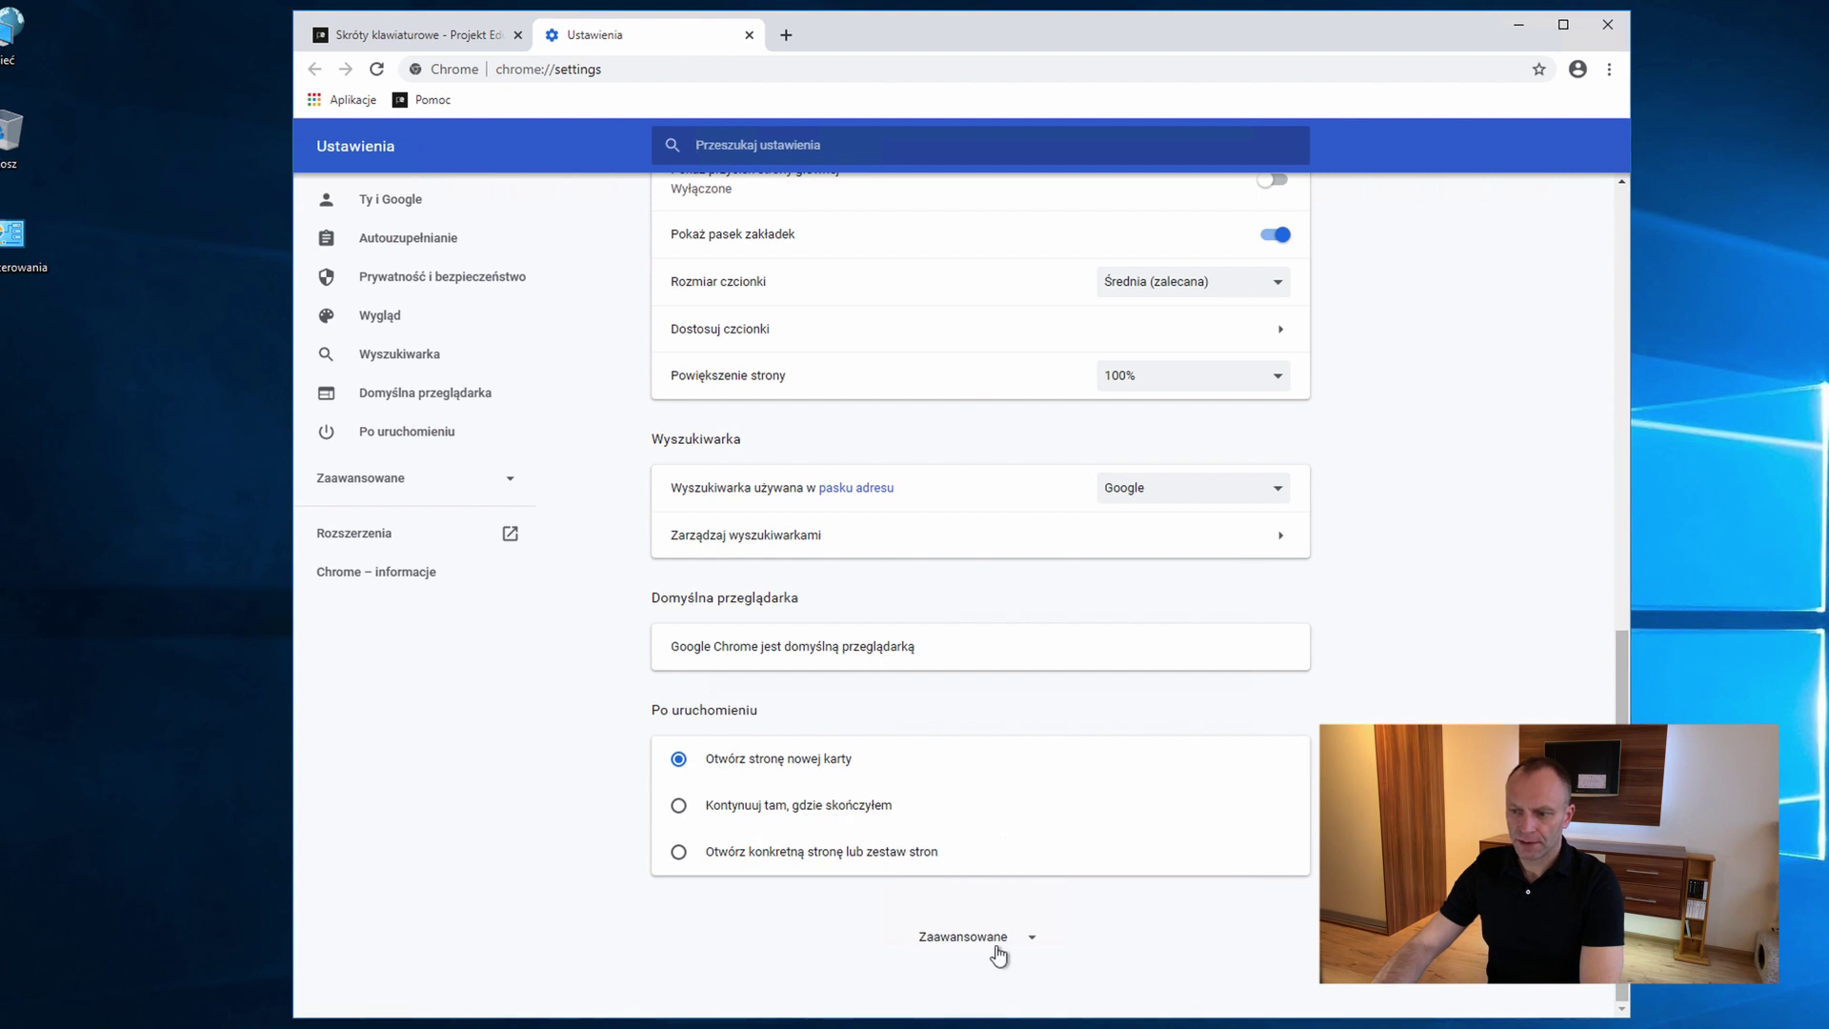
pyautogui.click(998, 943)
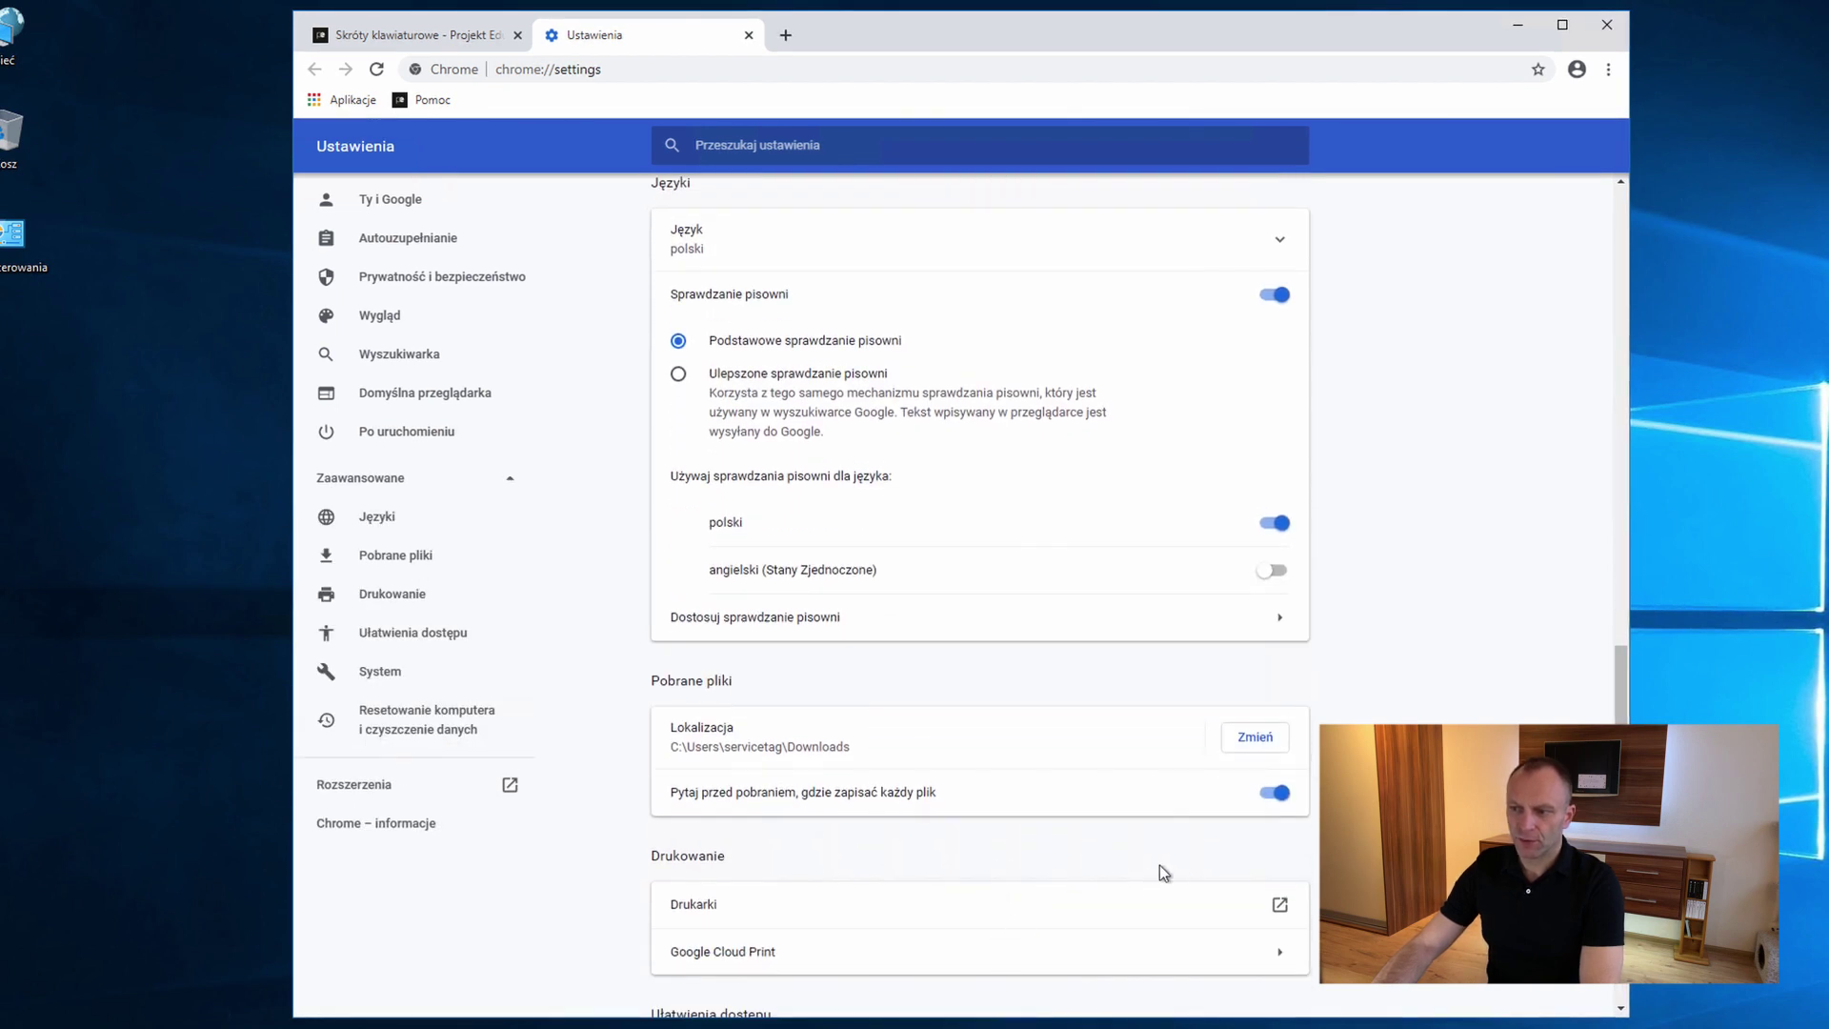
pyautogui.scroll(-1, 1143, 800)
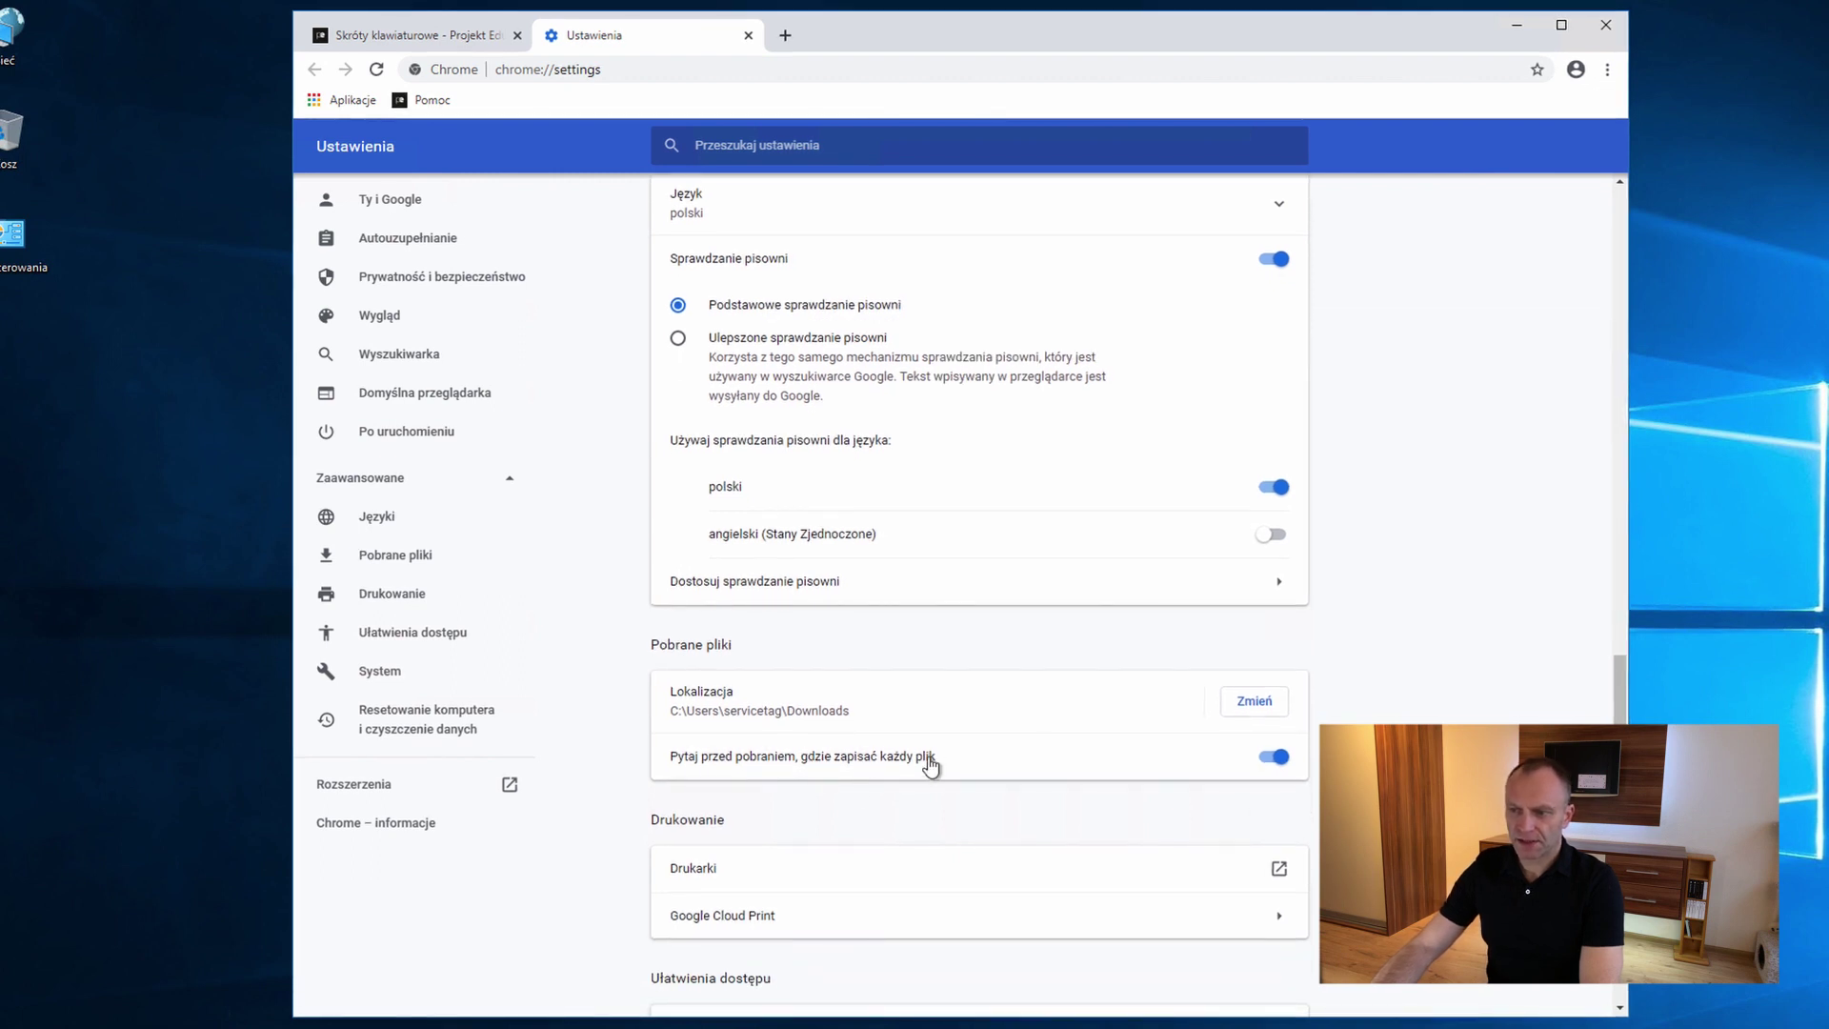
pyautogui.click(1280, 766)
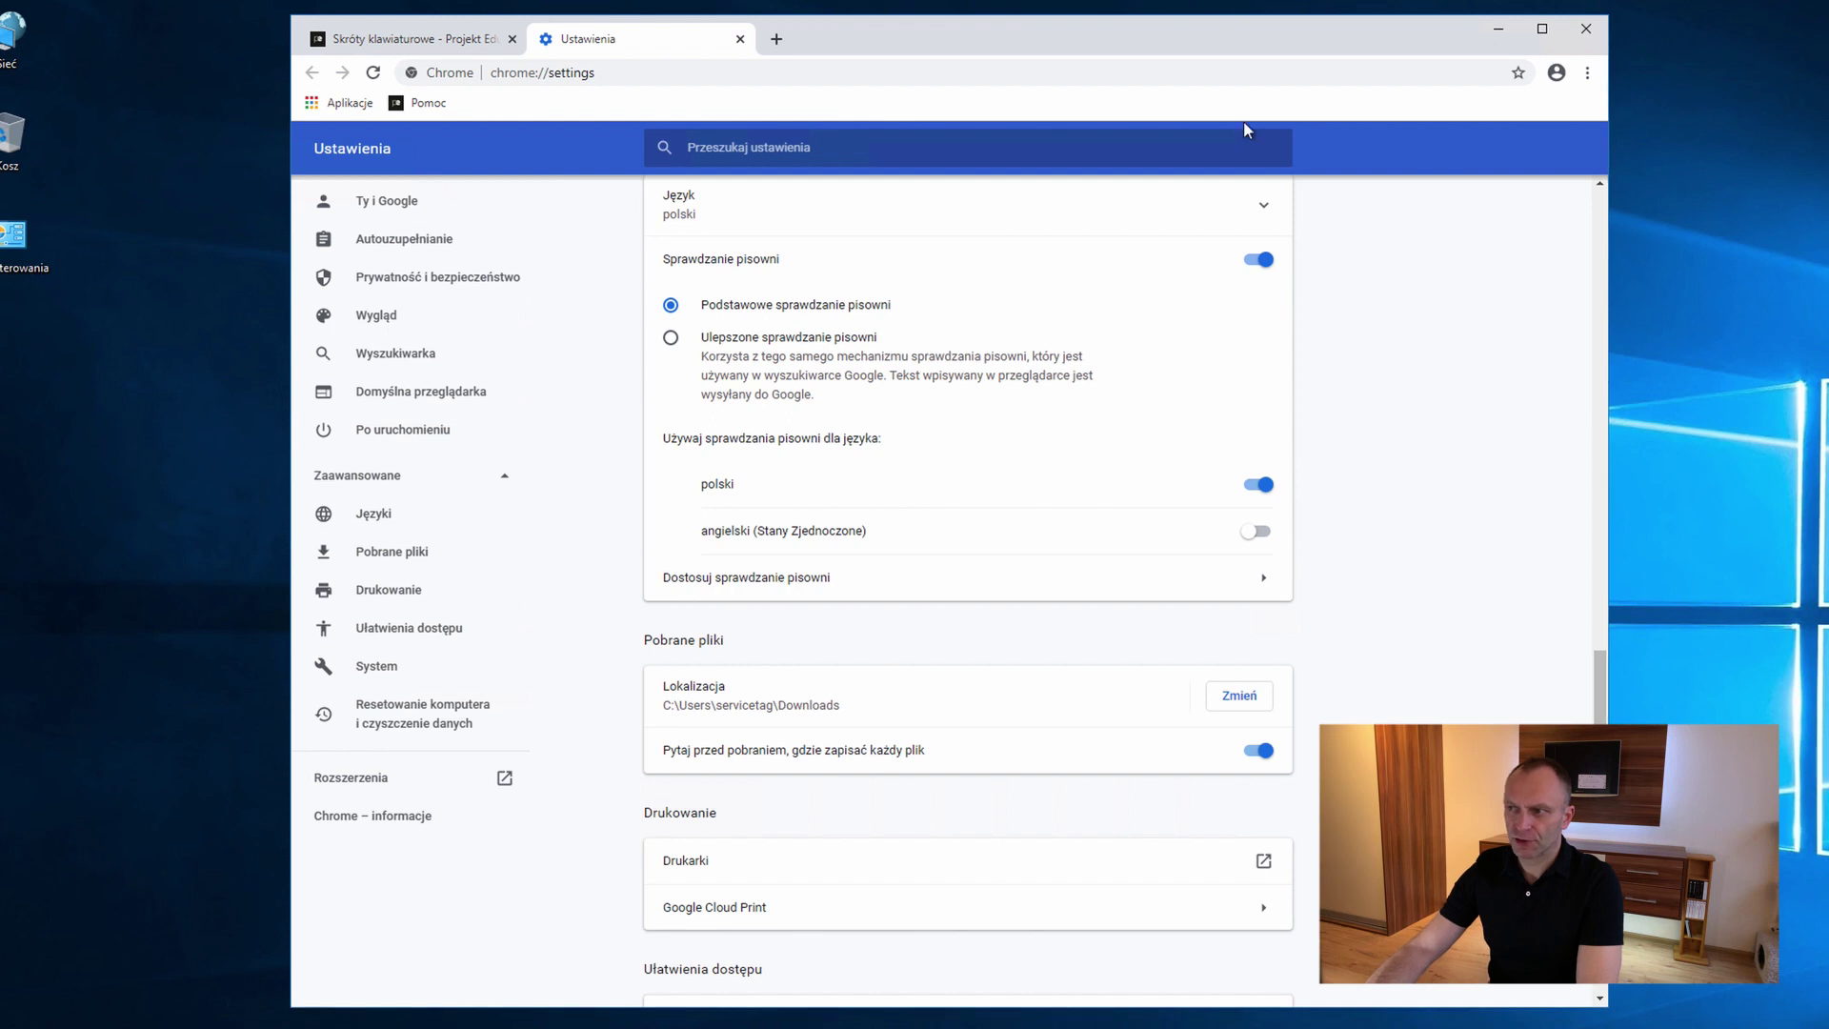
# Step: Review the browser's main menu entries and close the settings page
pyautogui.click(1586, 73)
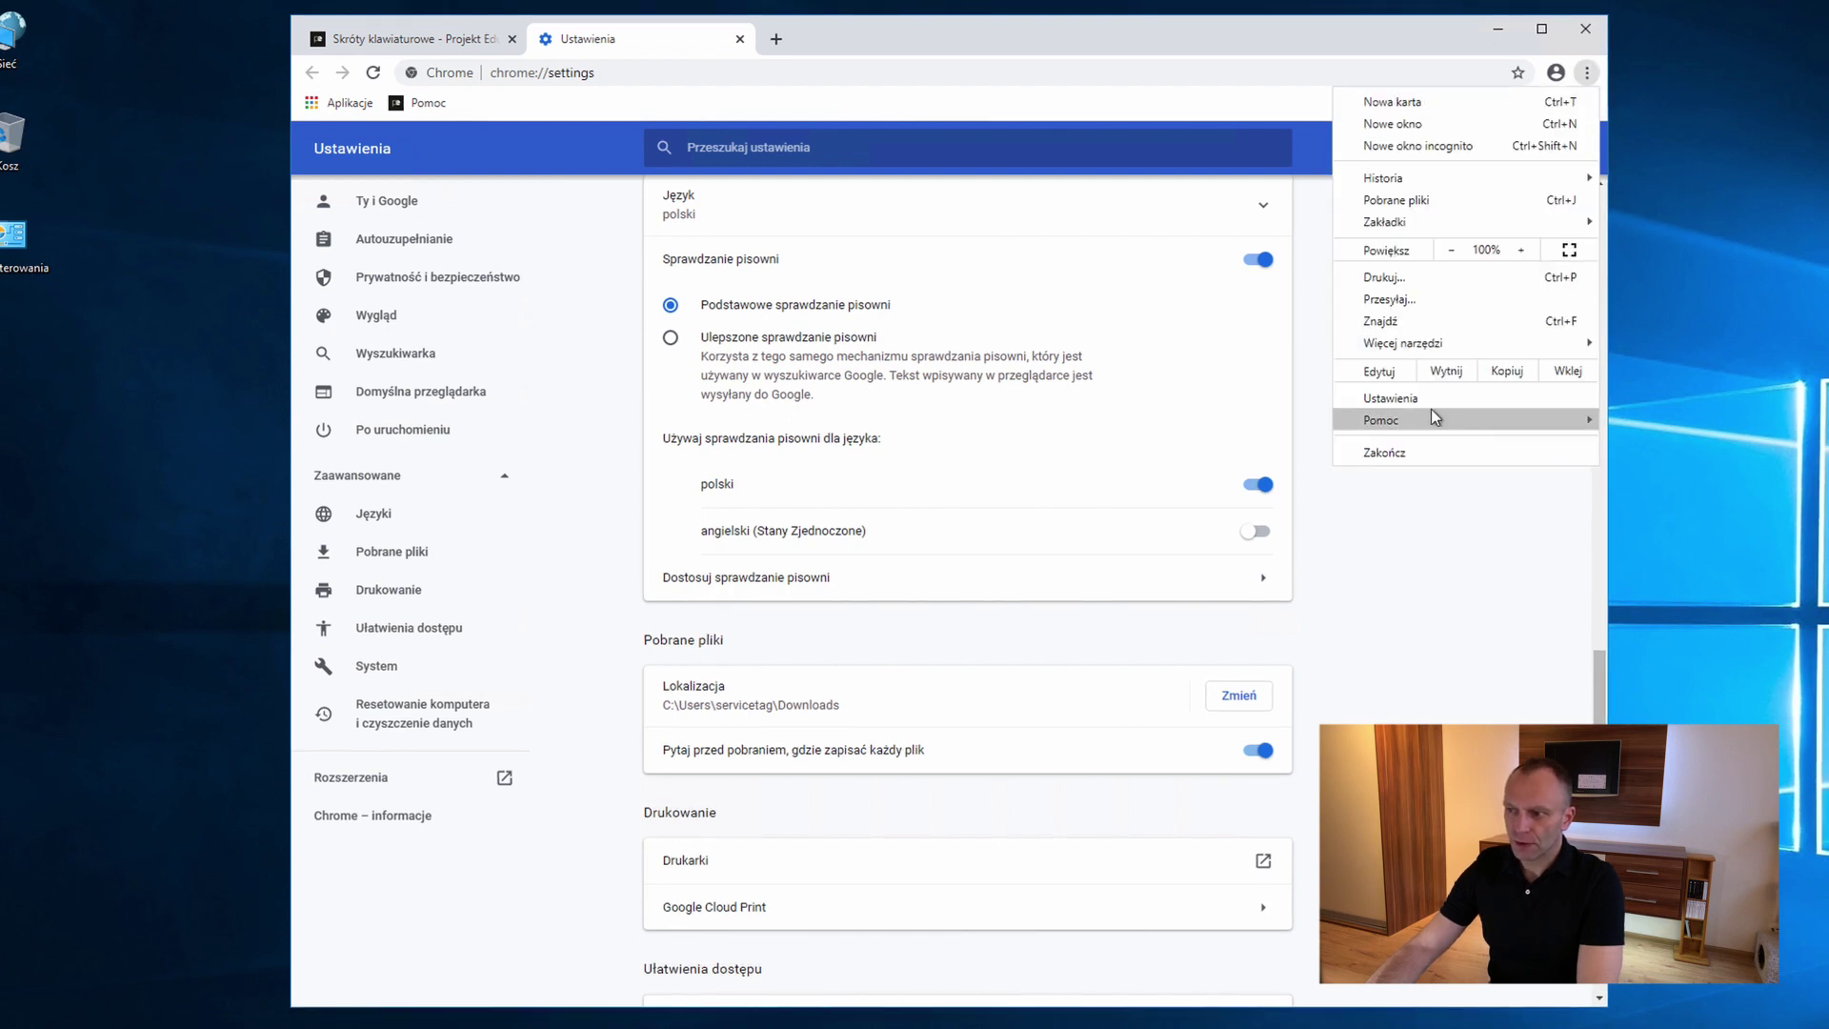
pyautogui.click(1328, 747)
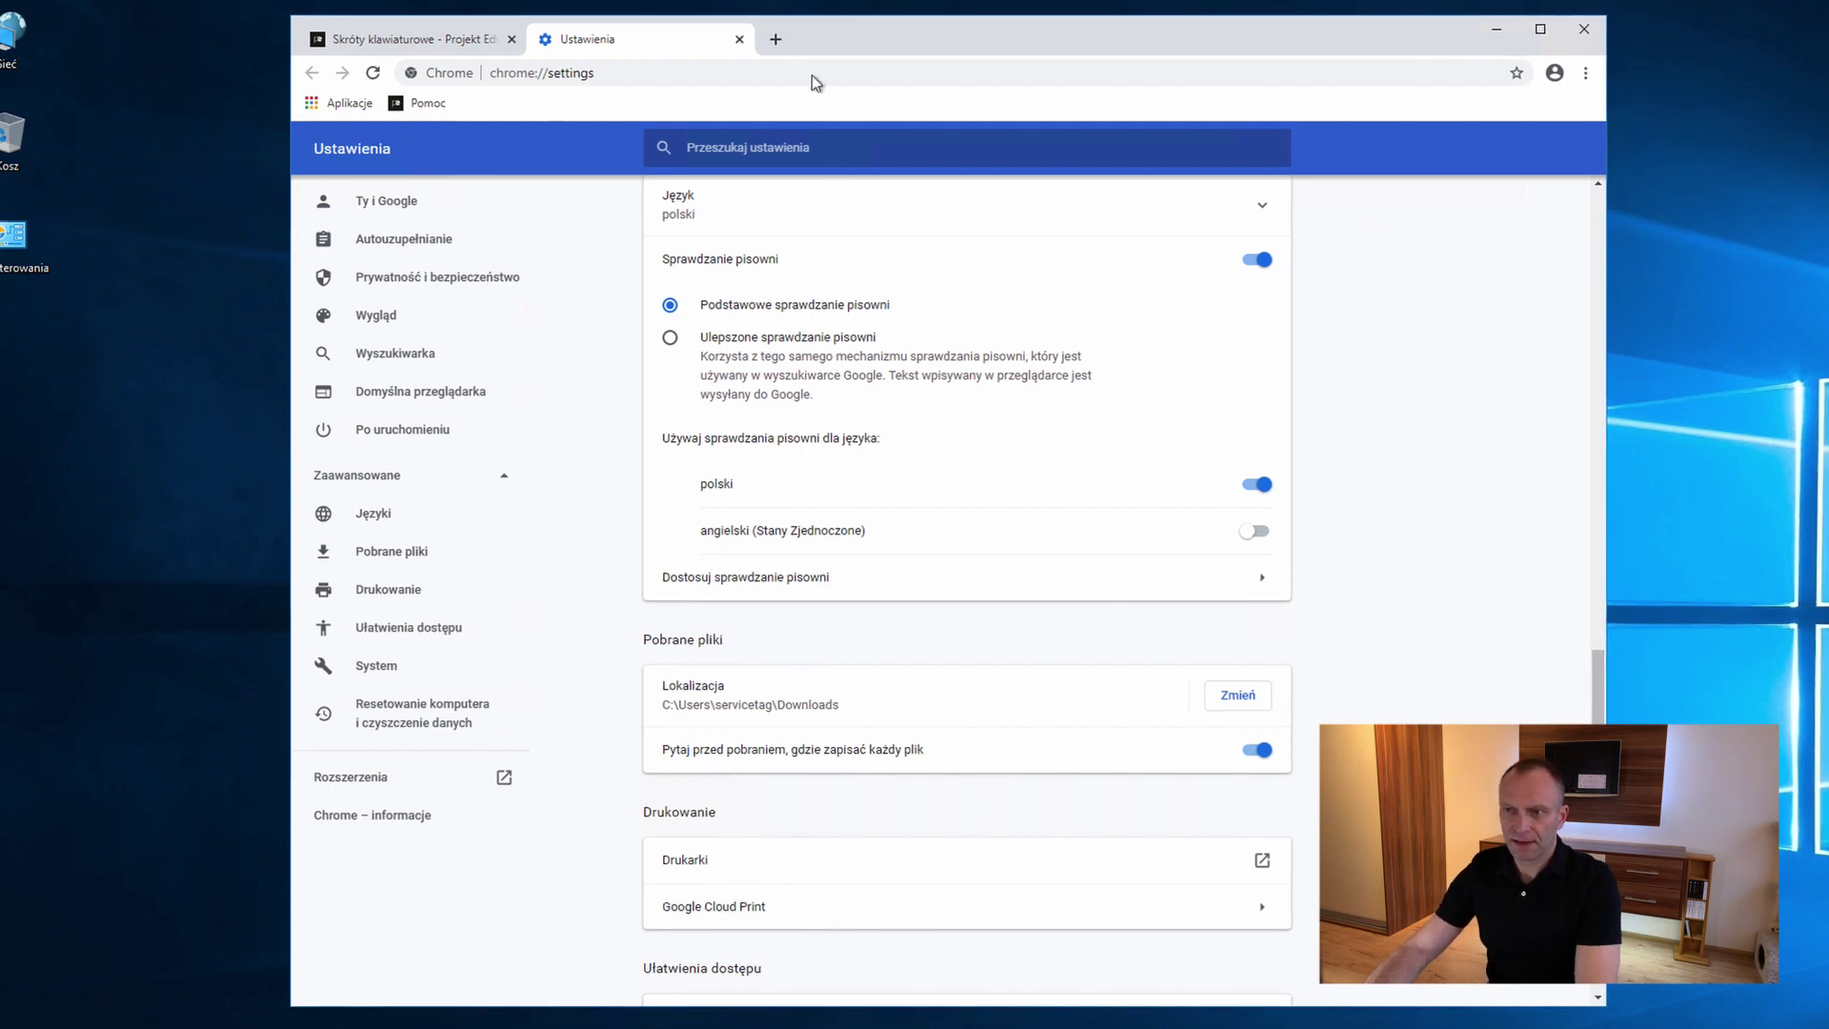
pyautogui.click(738, 39)
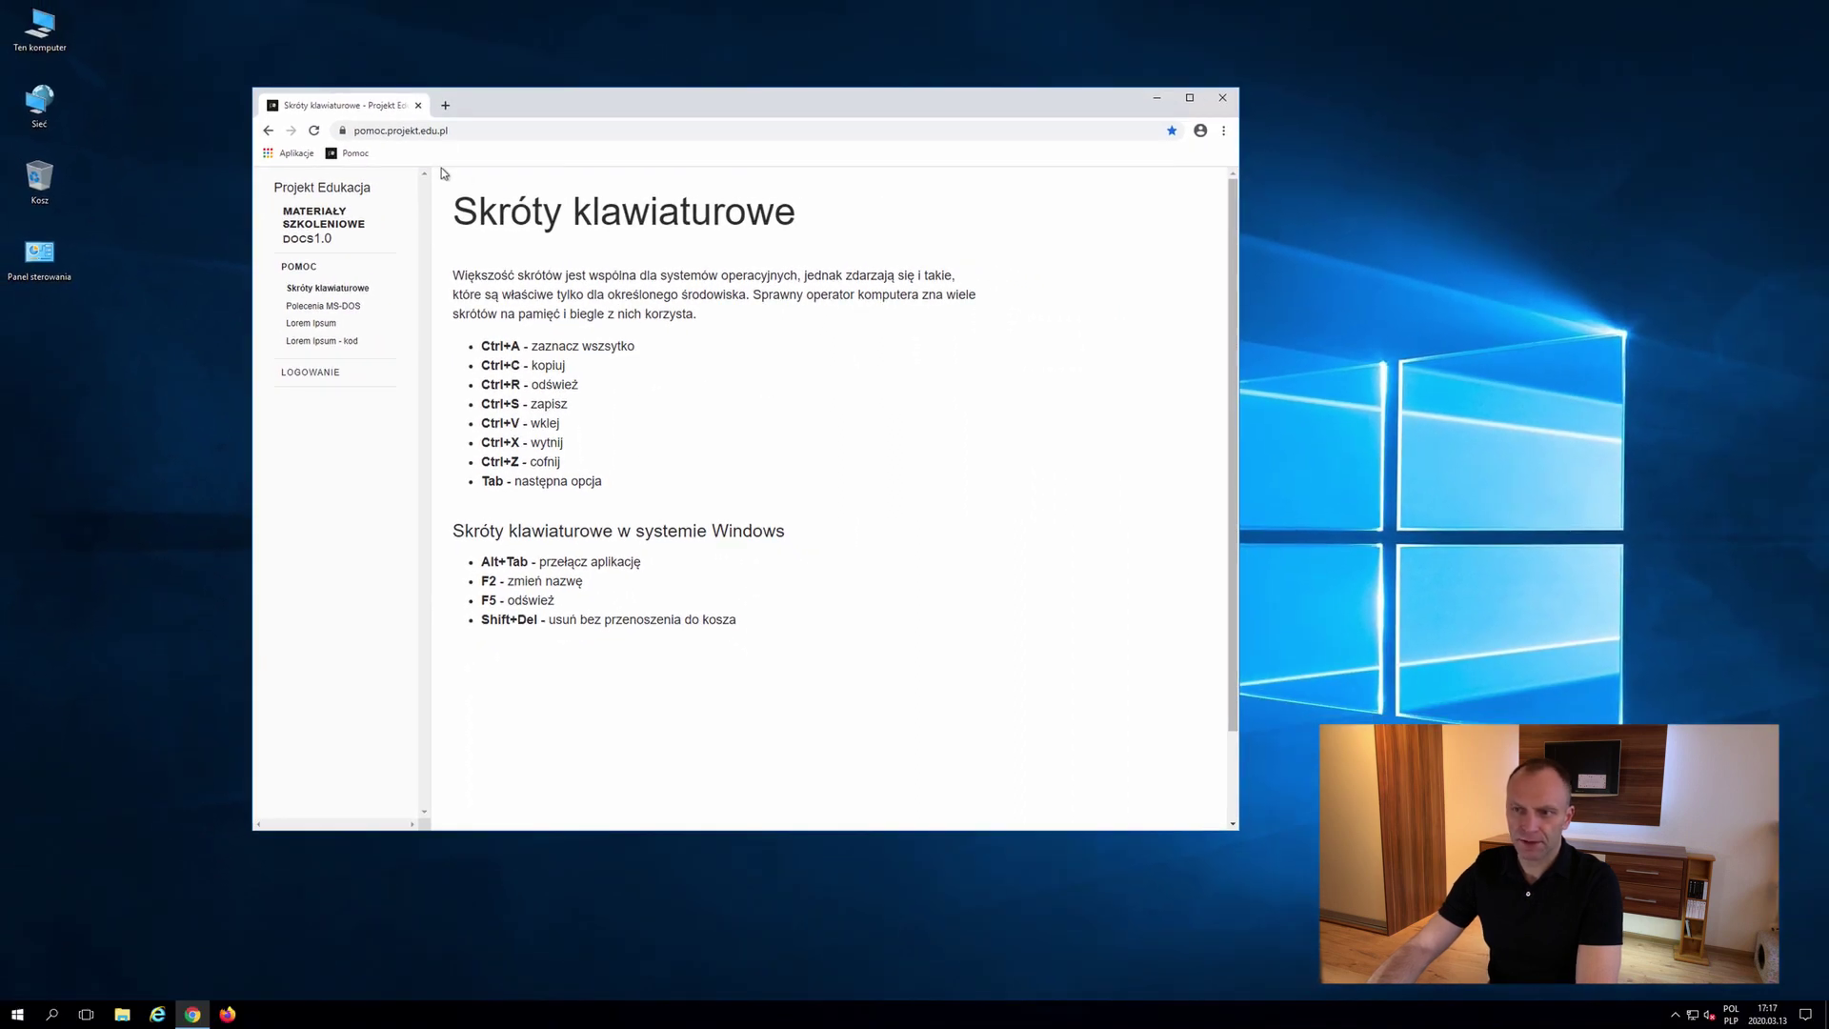
# Step: Replace the current page address with google.com and load the site
pyautogui.click(485, 133)
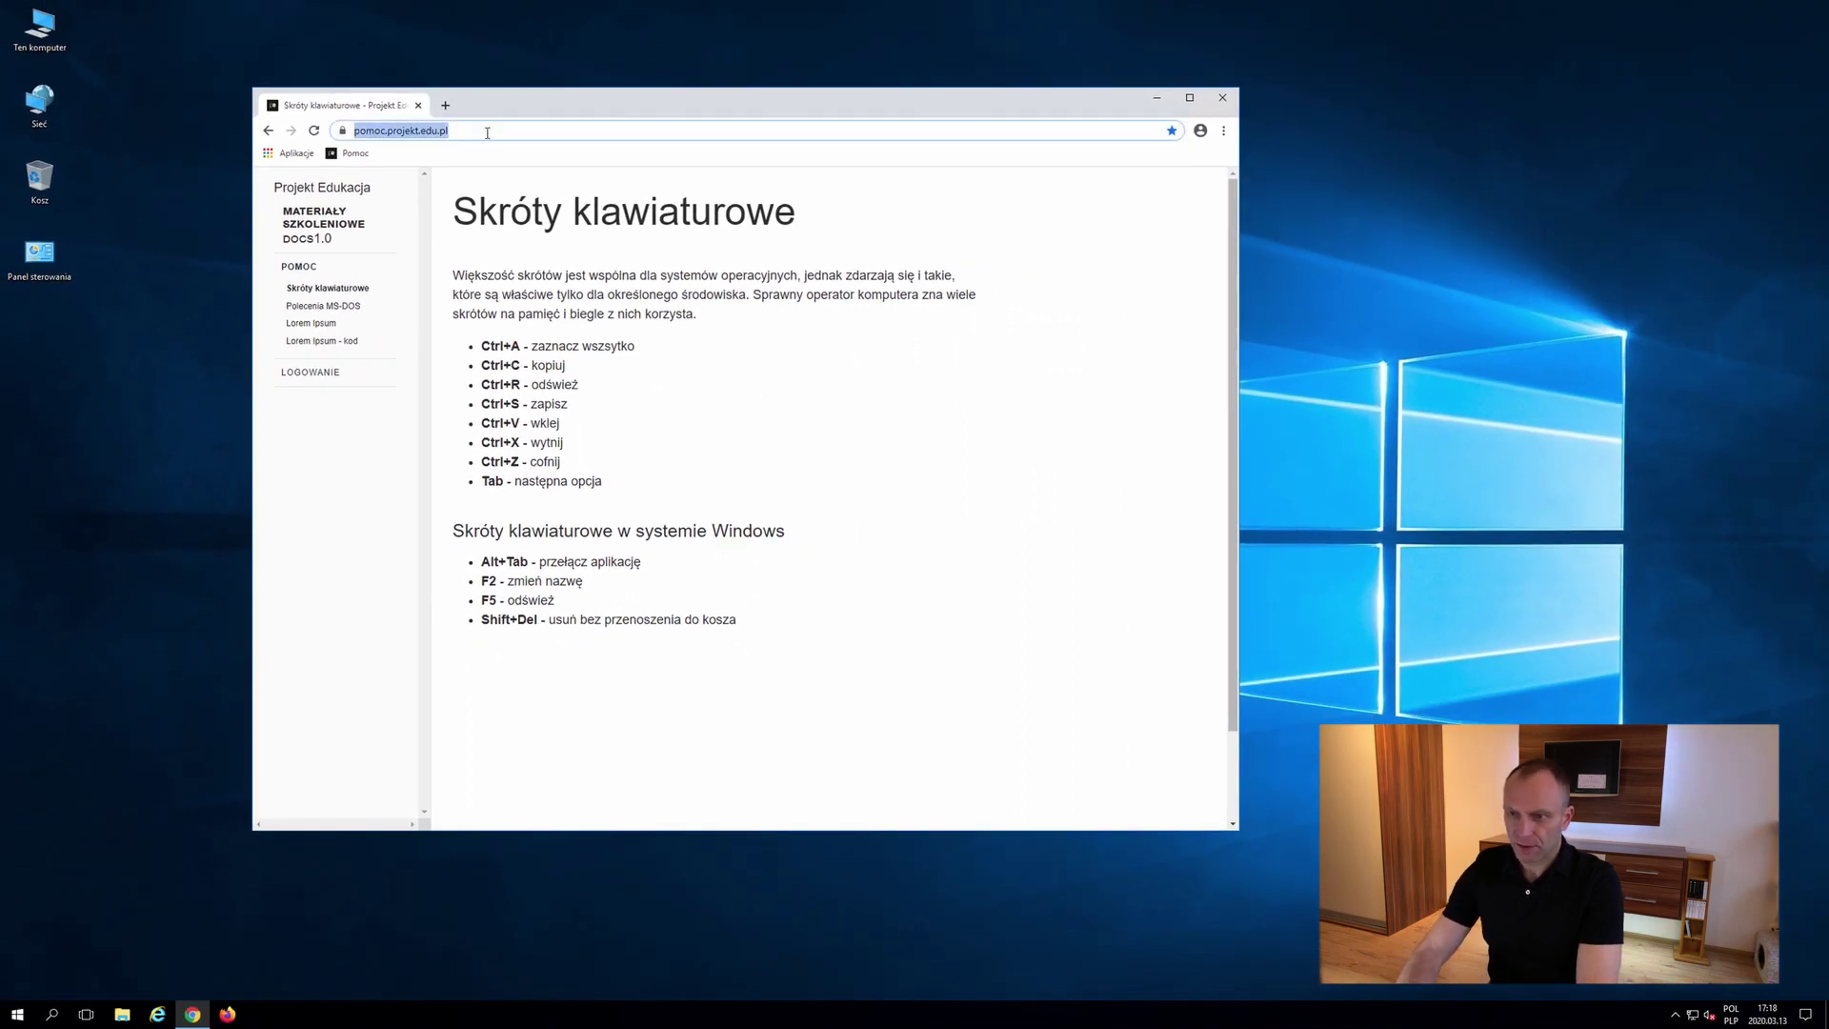
pyautogui.write('google.com')
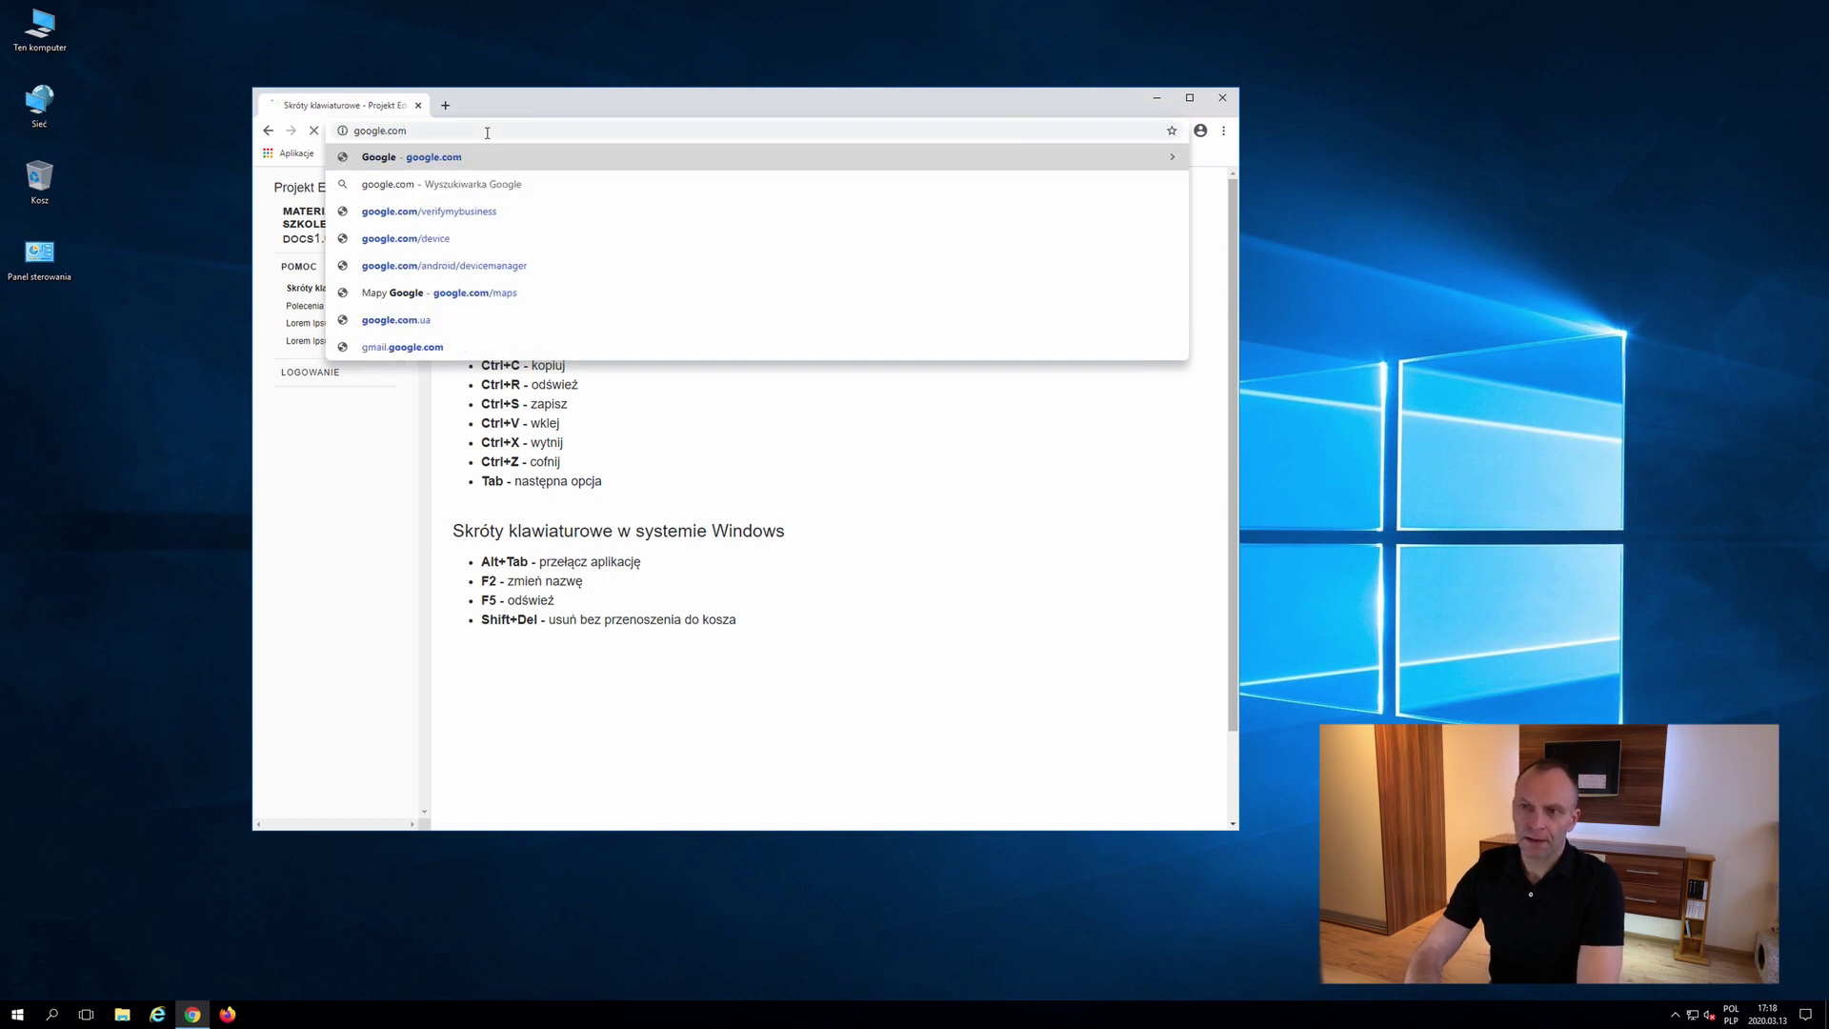
pyautogui.press('Return')
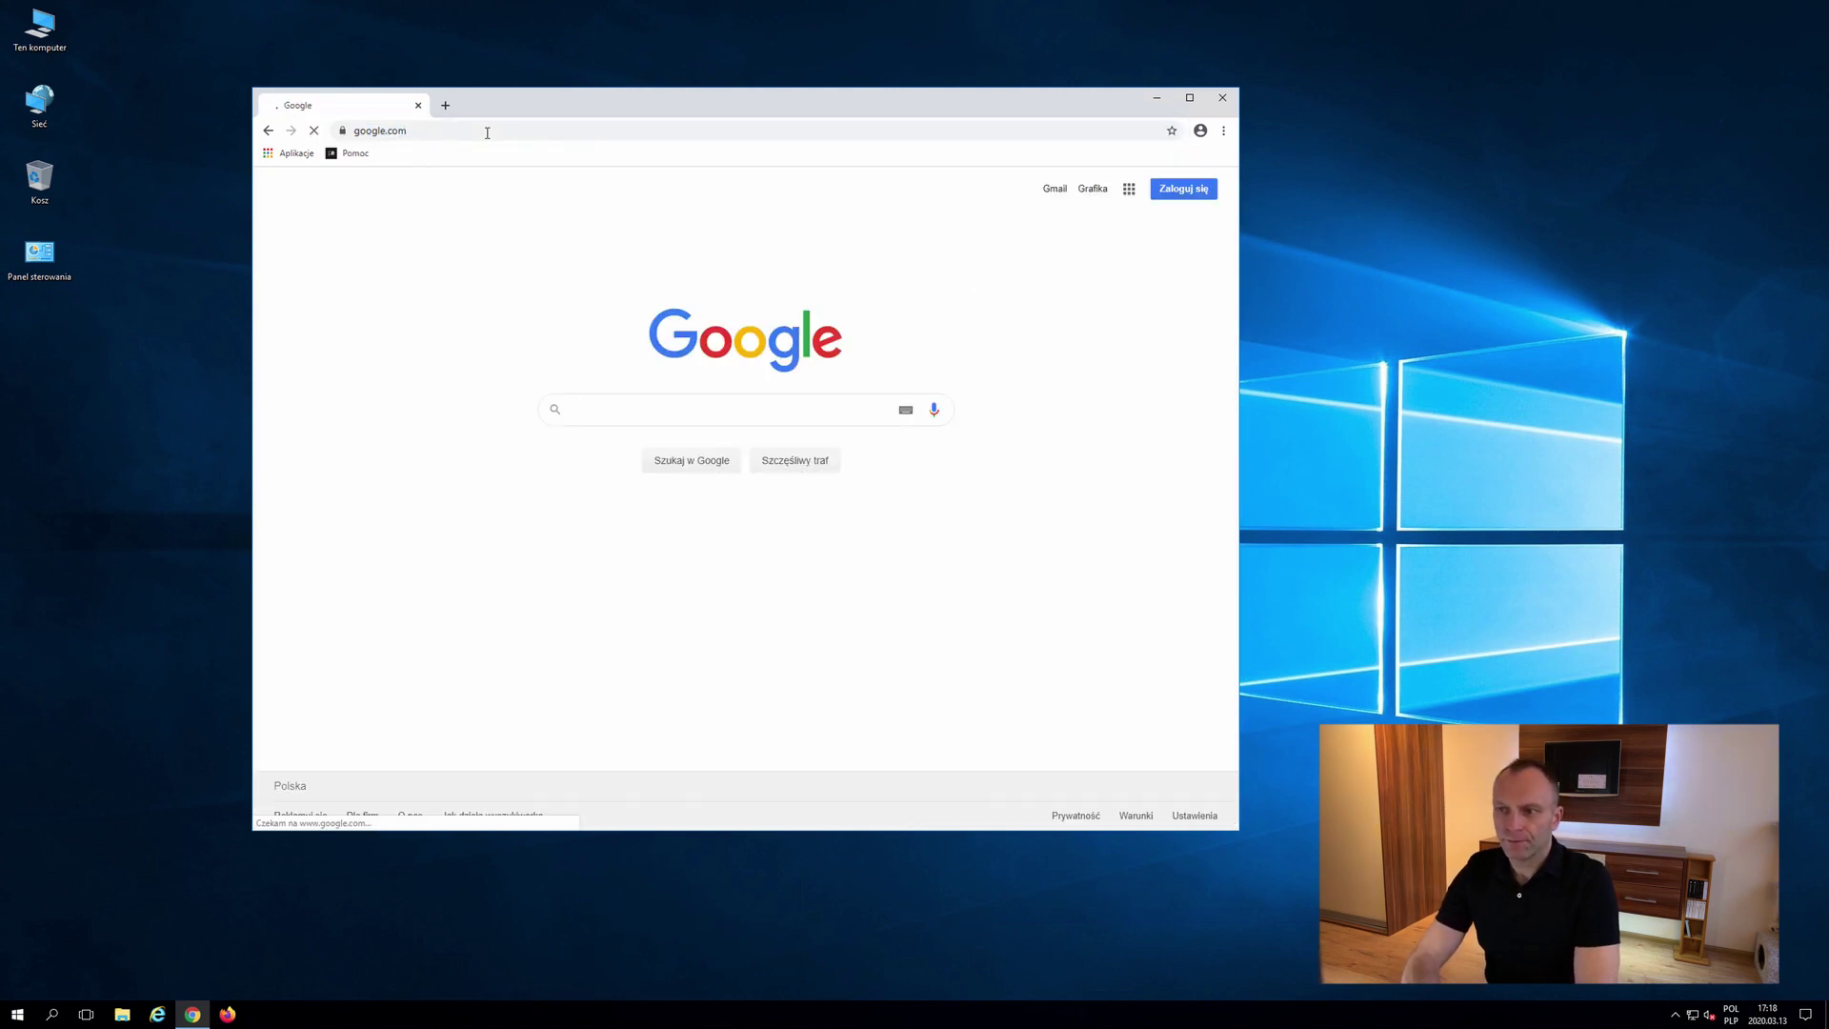
pyautogui.click(892, 177)
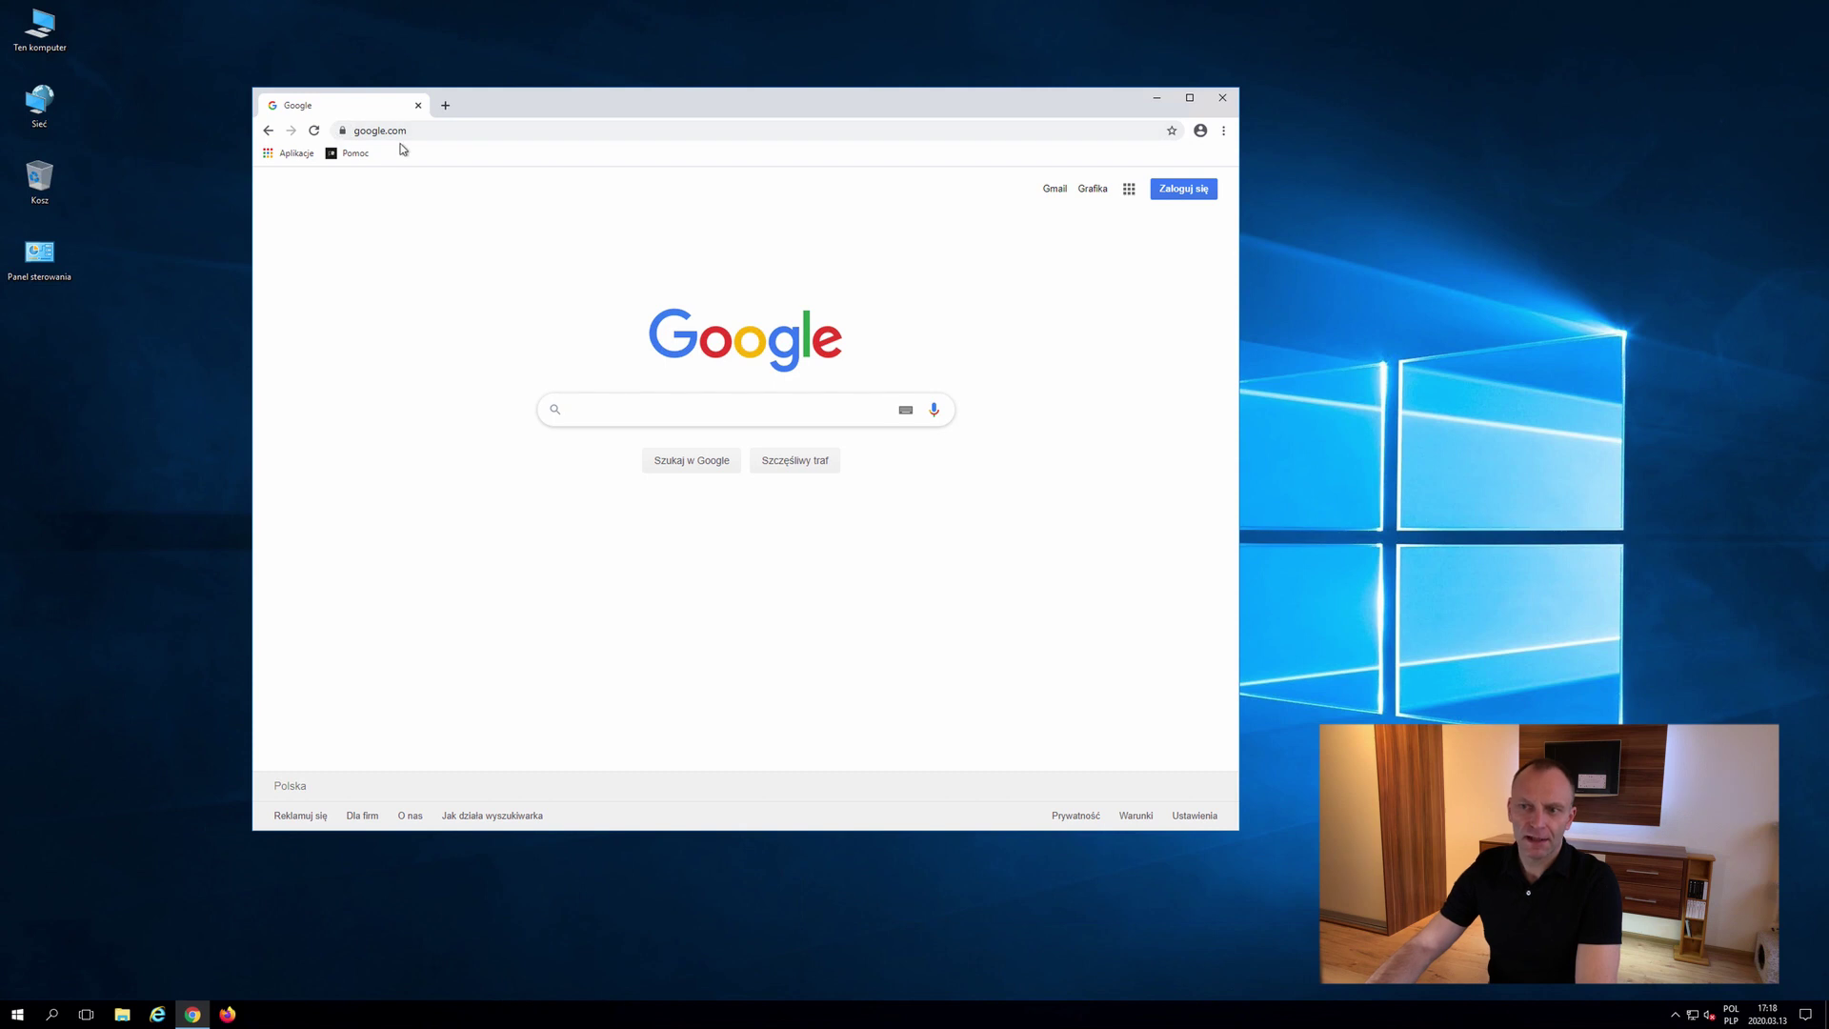
# Step: Open the website pyrek.com.pl in the same tab by entering its address
pyautogui.click(440, 133)
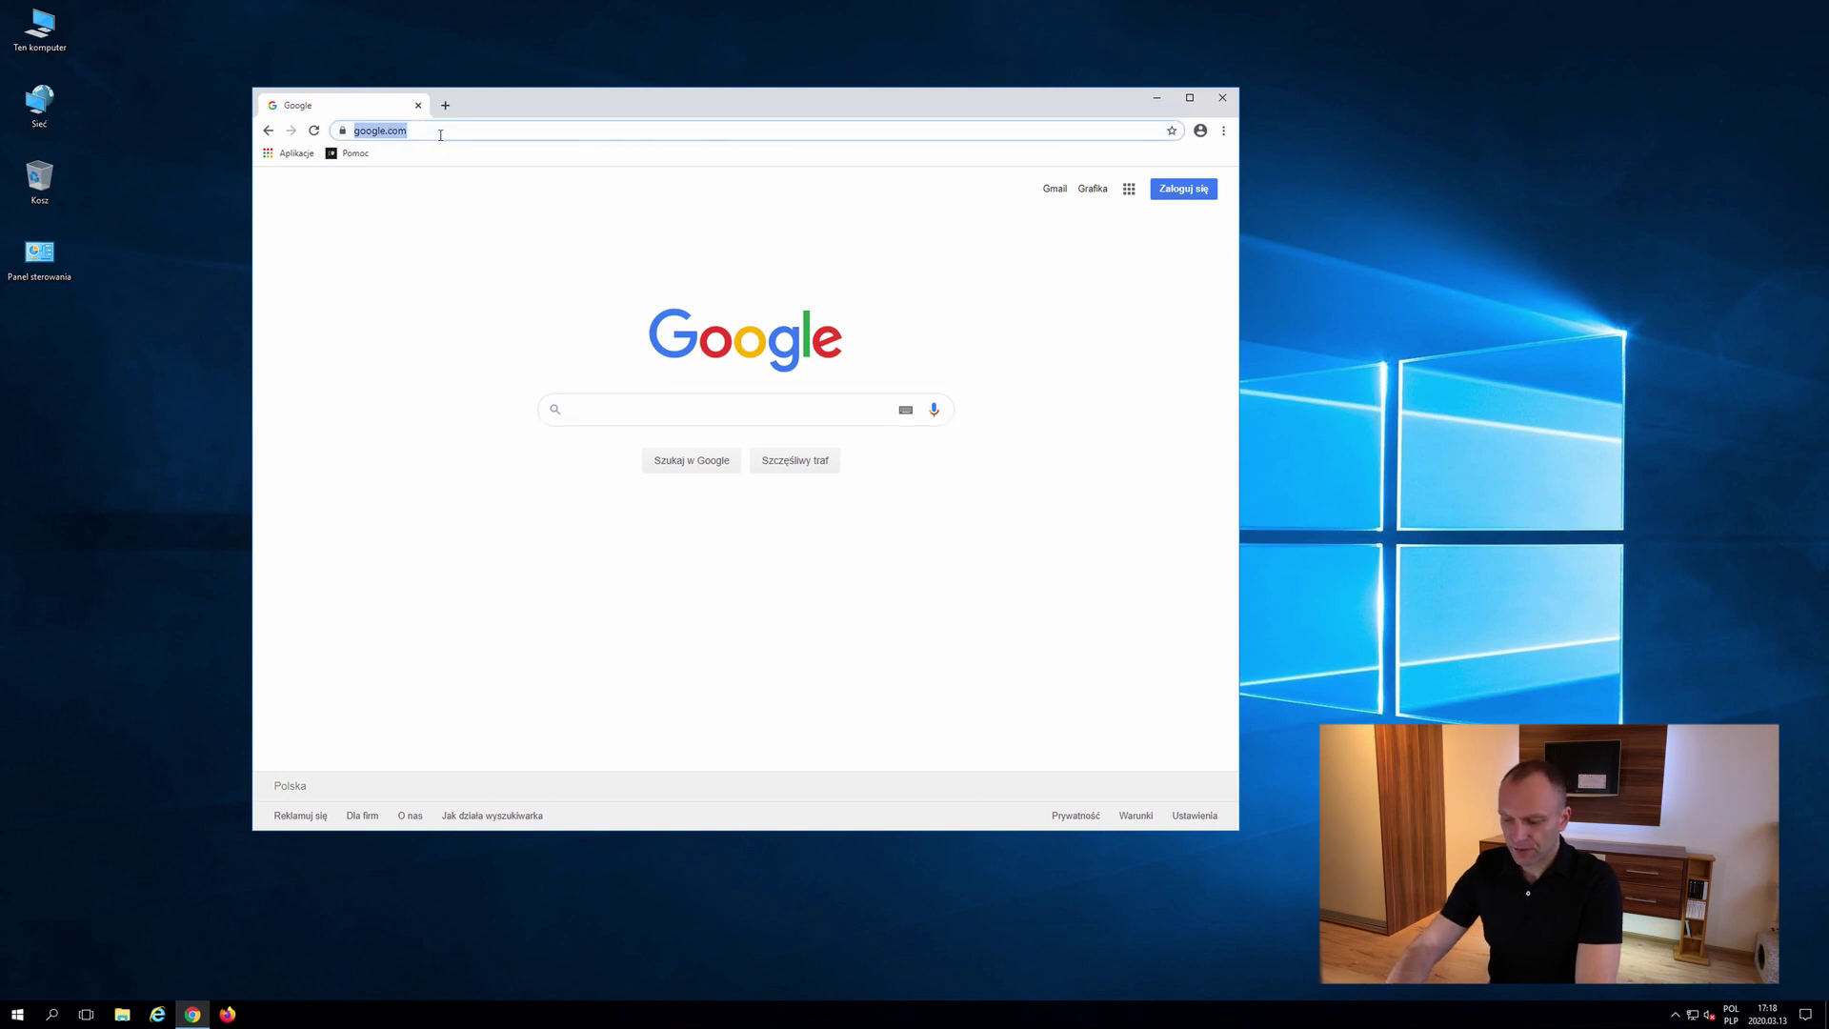
pyautogui.write('pyrekc')
pyautogui.press('BackSpace')
pyautogui.write('.com.pl')
pyautogui.press('Return')
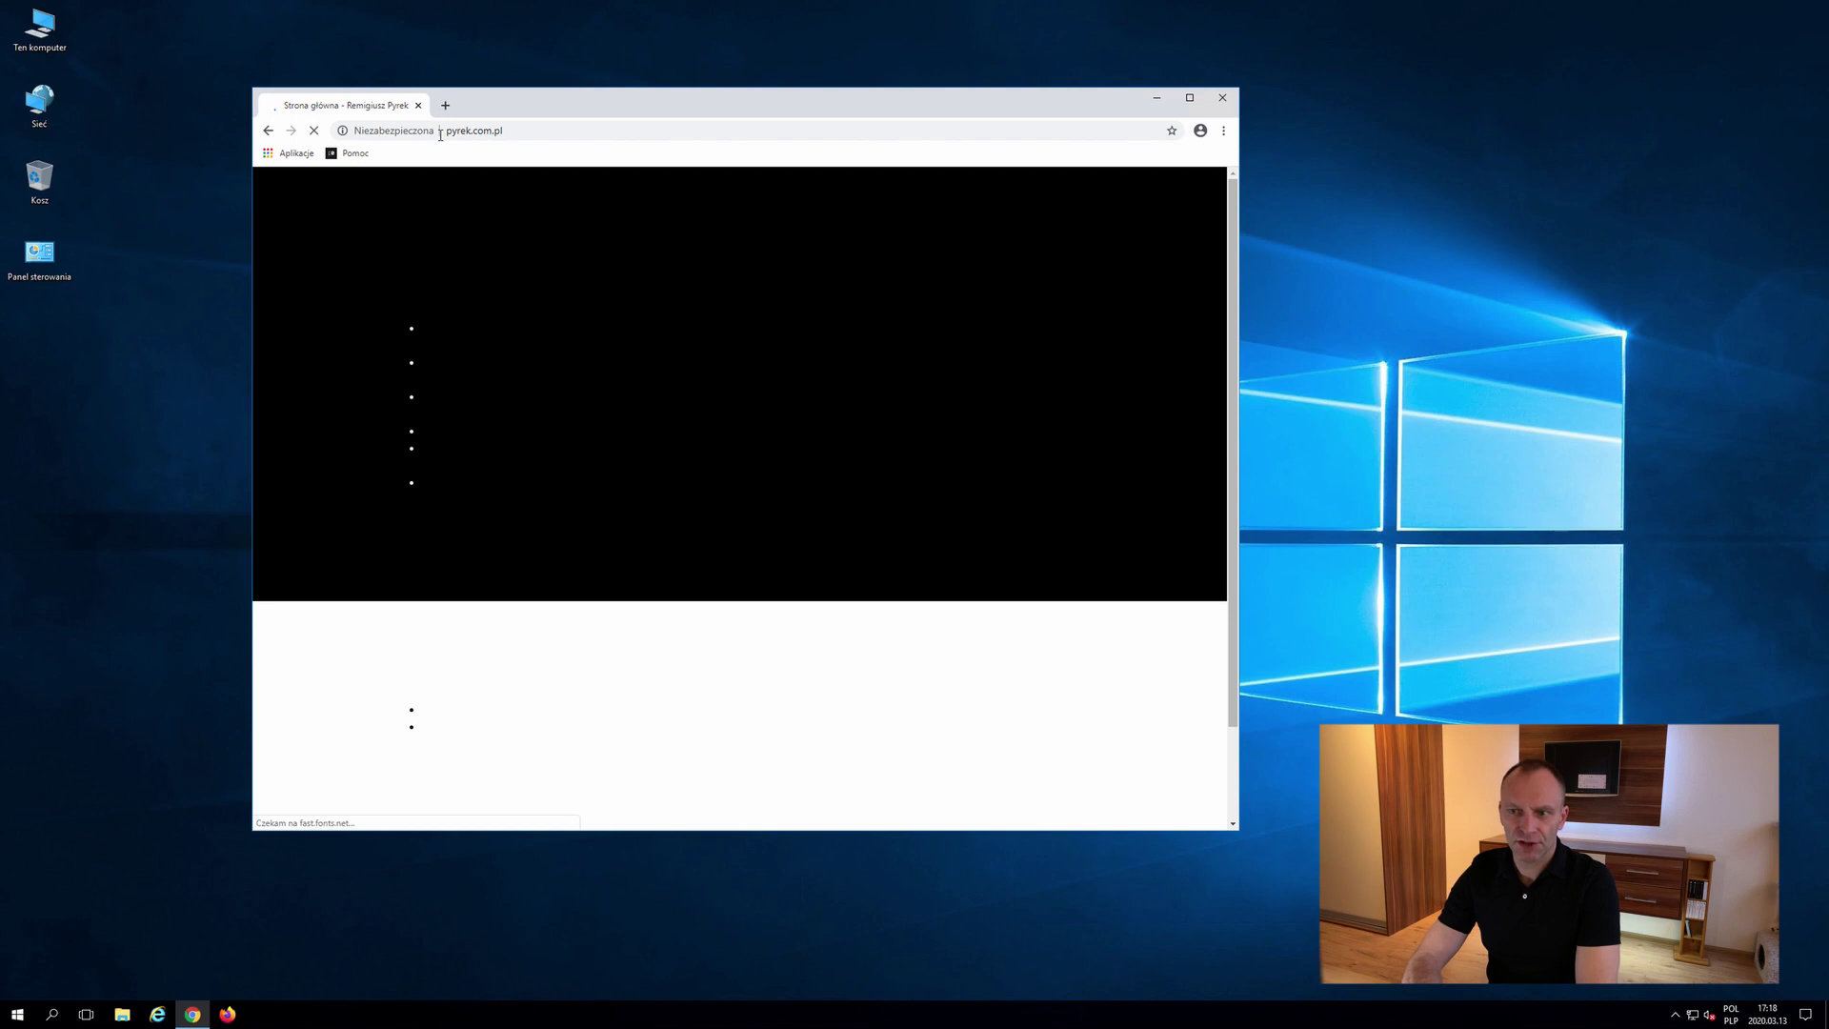
# Step: Return to google.com by entering its address in the same tab
pyautogui.click(552, 132)
pyautogui.write('google.com')
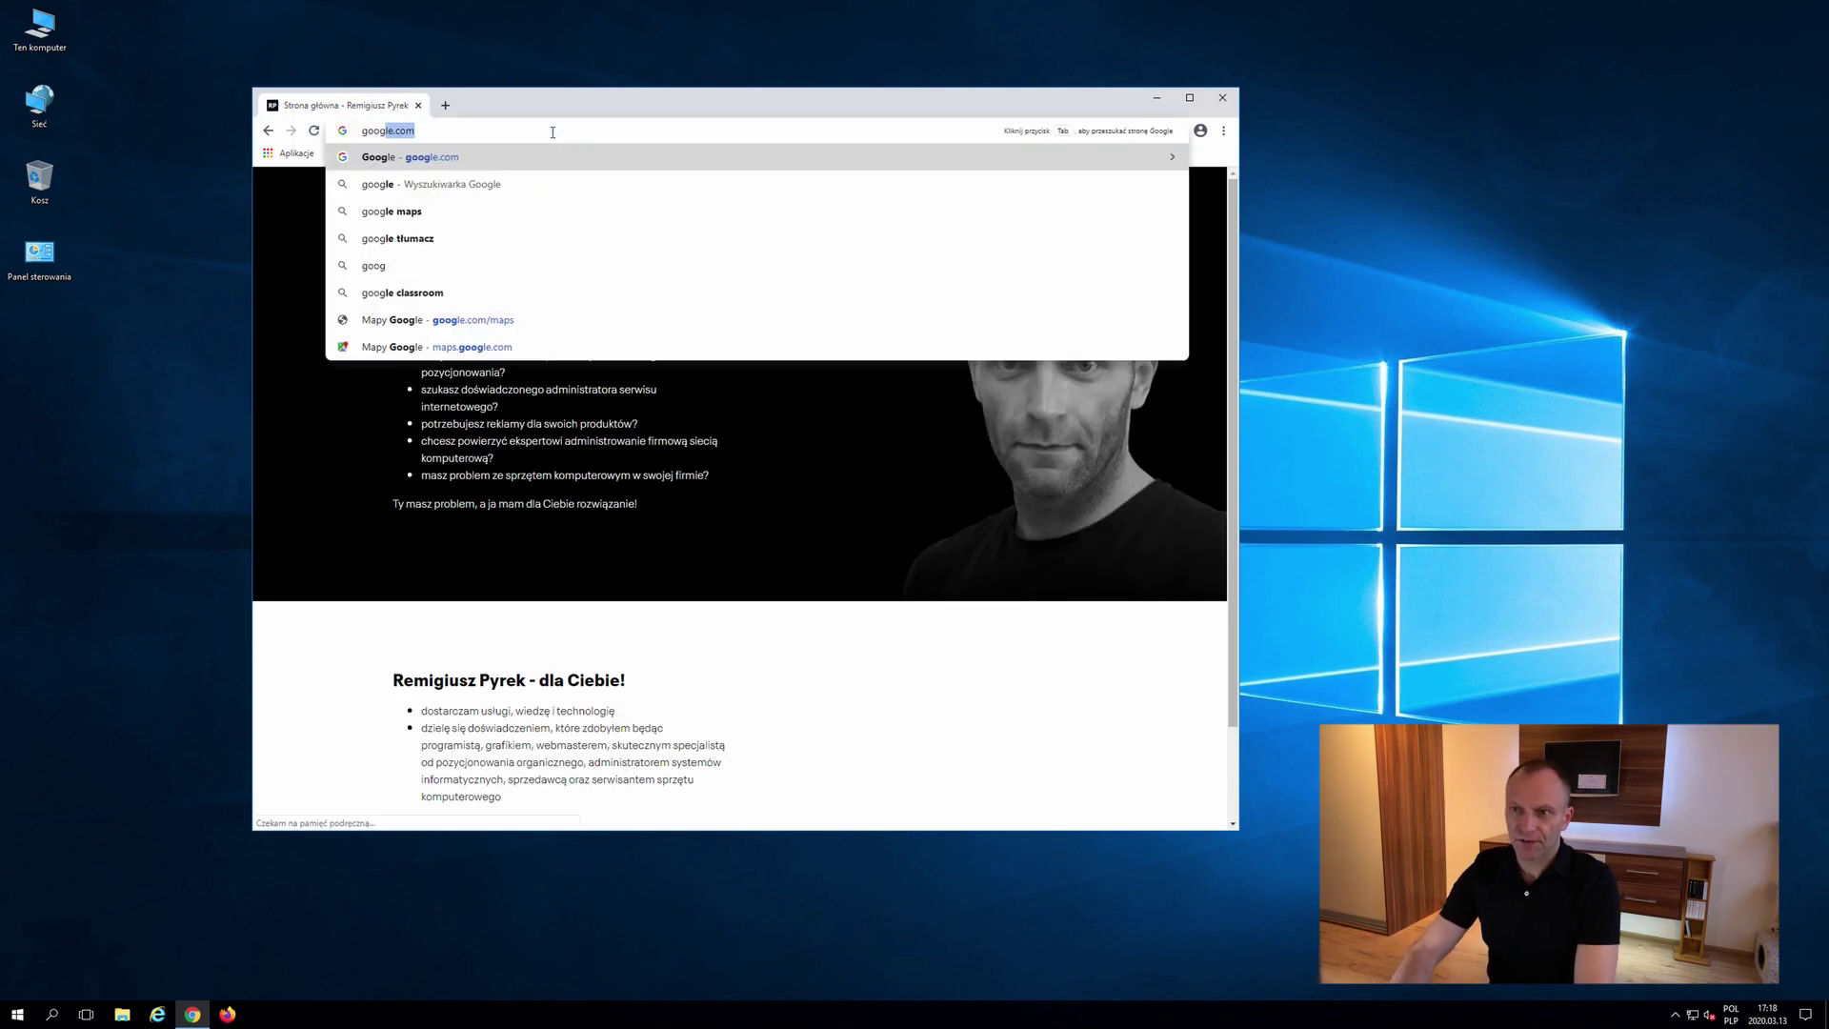
pyautogui.press('Return')
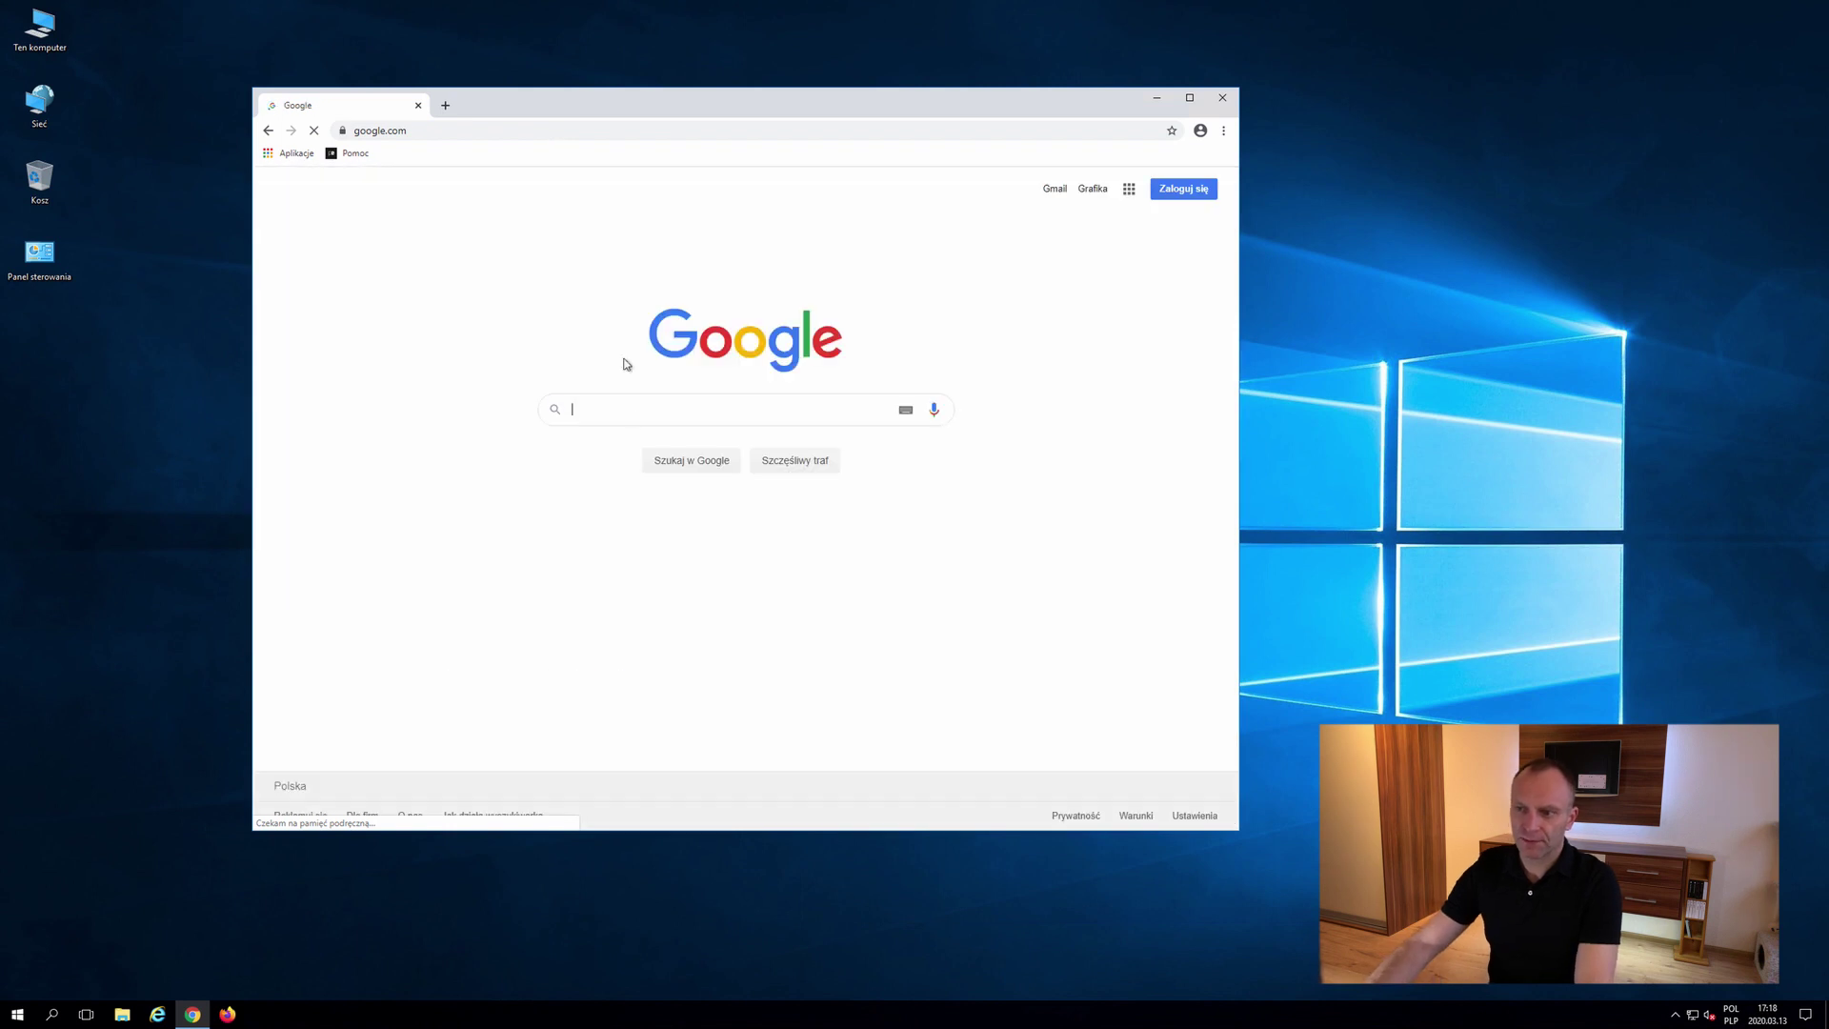
# Step: Search Google for notepad++
pyautogui.write('no')
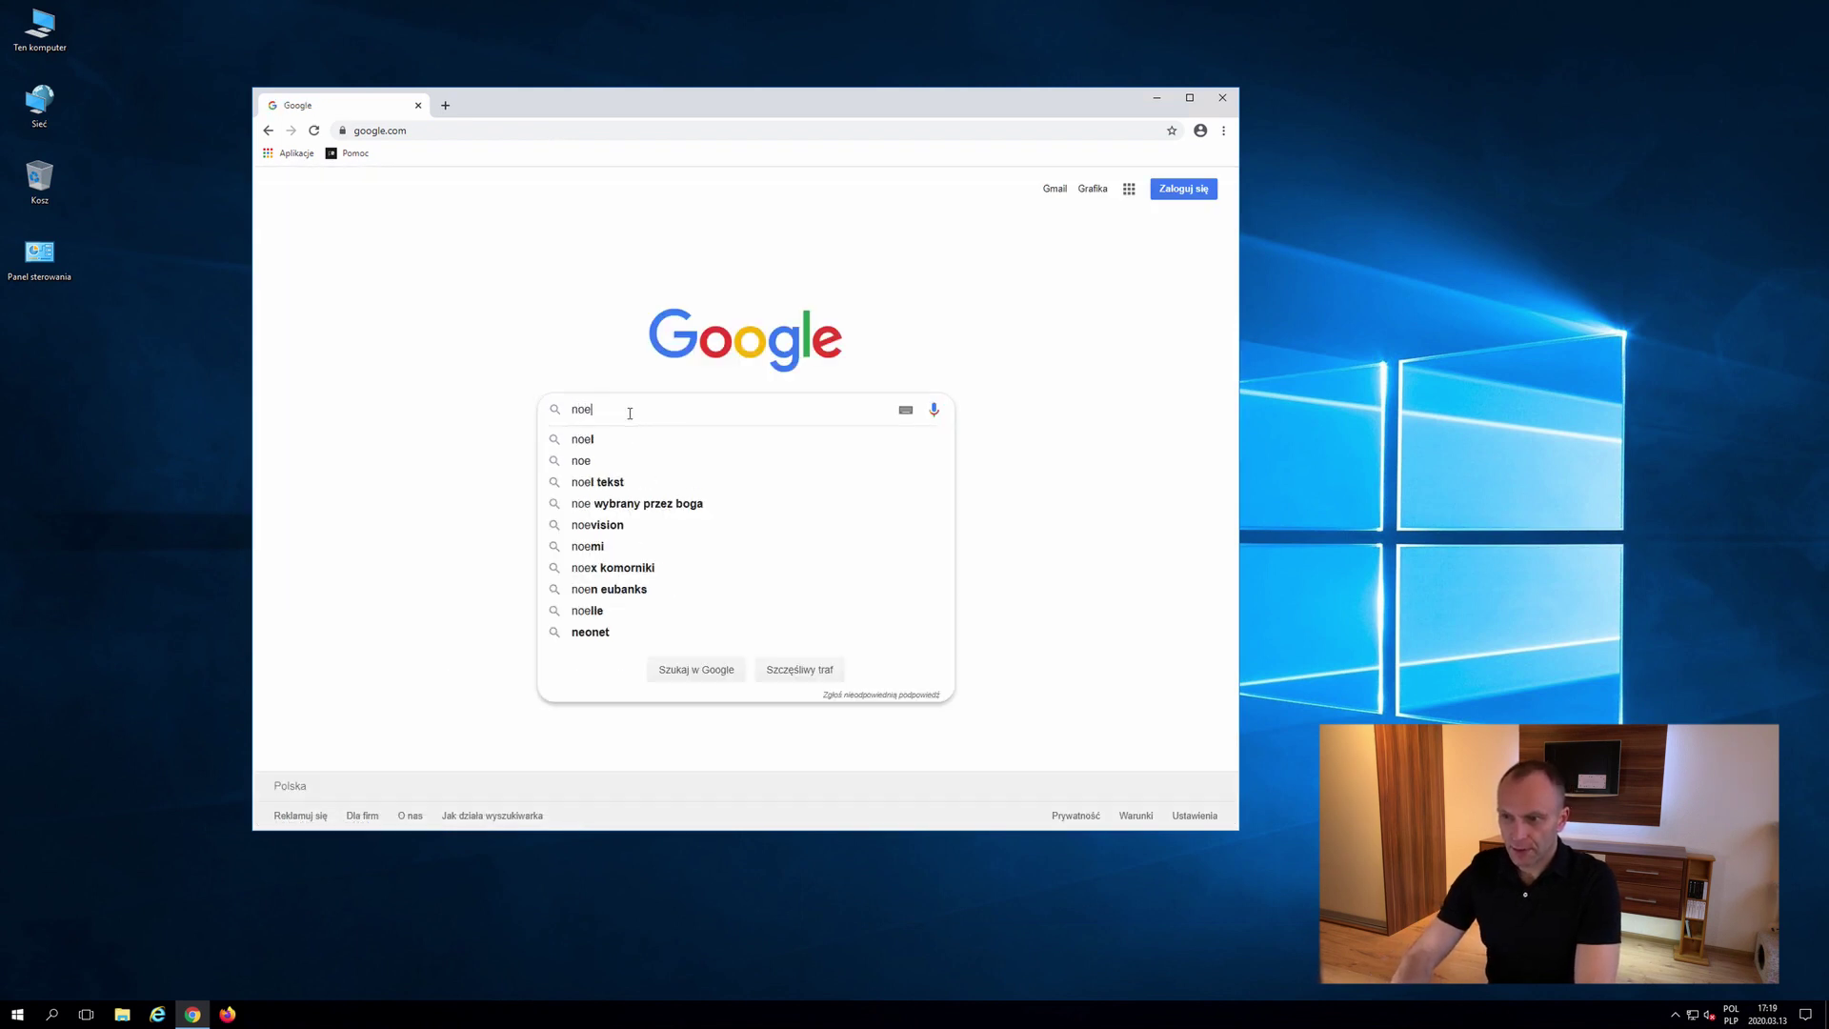
pyautogui.write('tepad++')
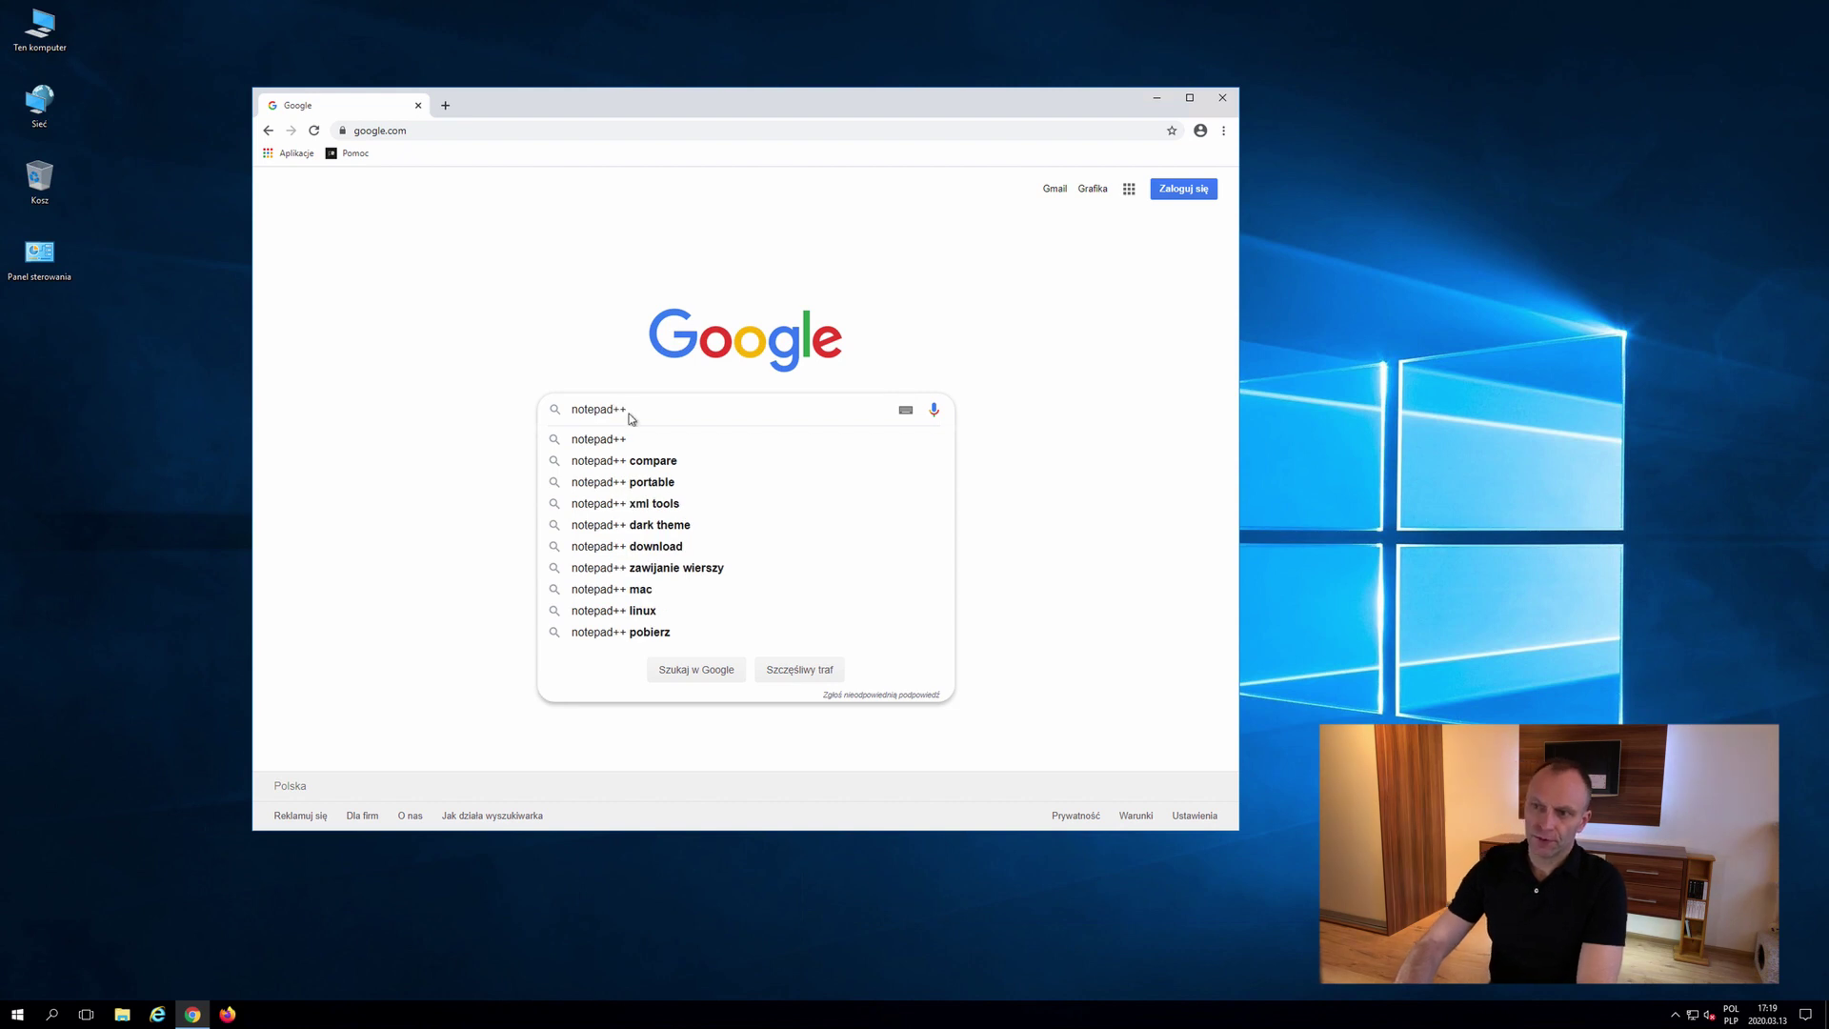
pyautogui.press('Return')
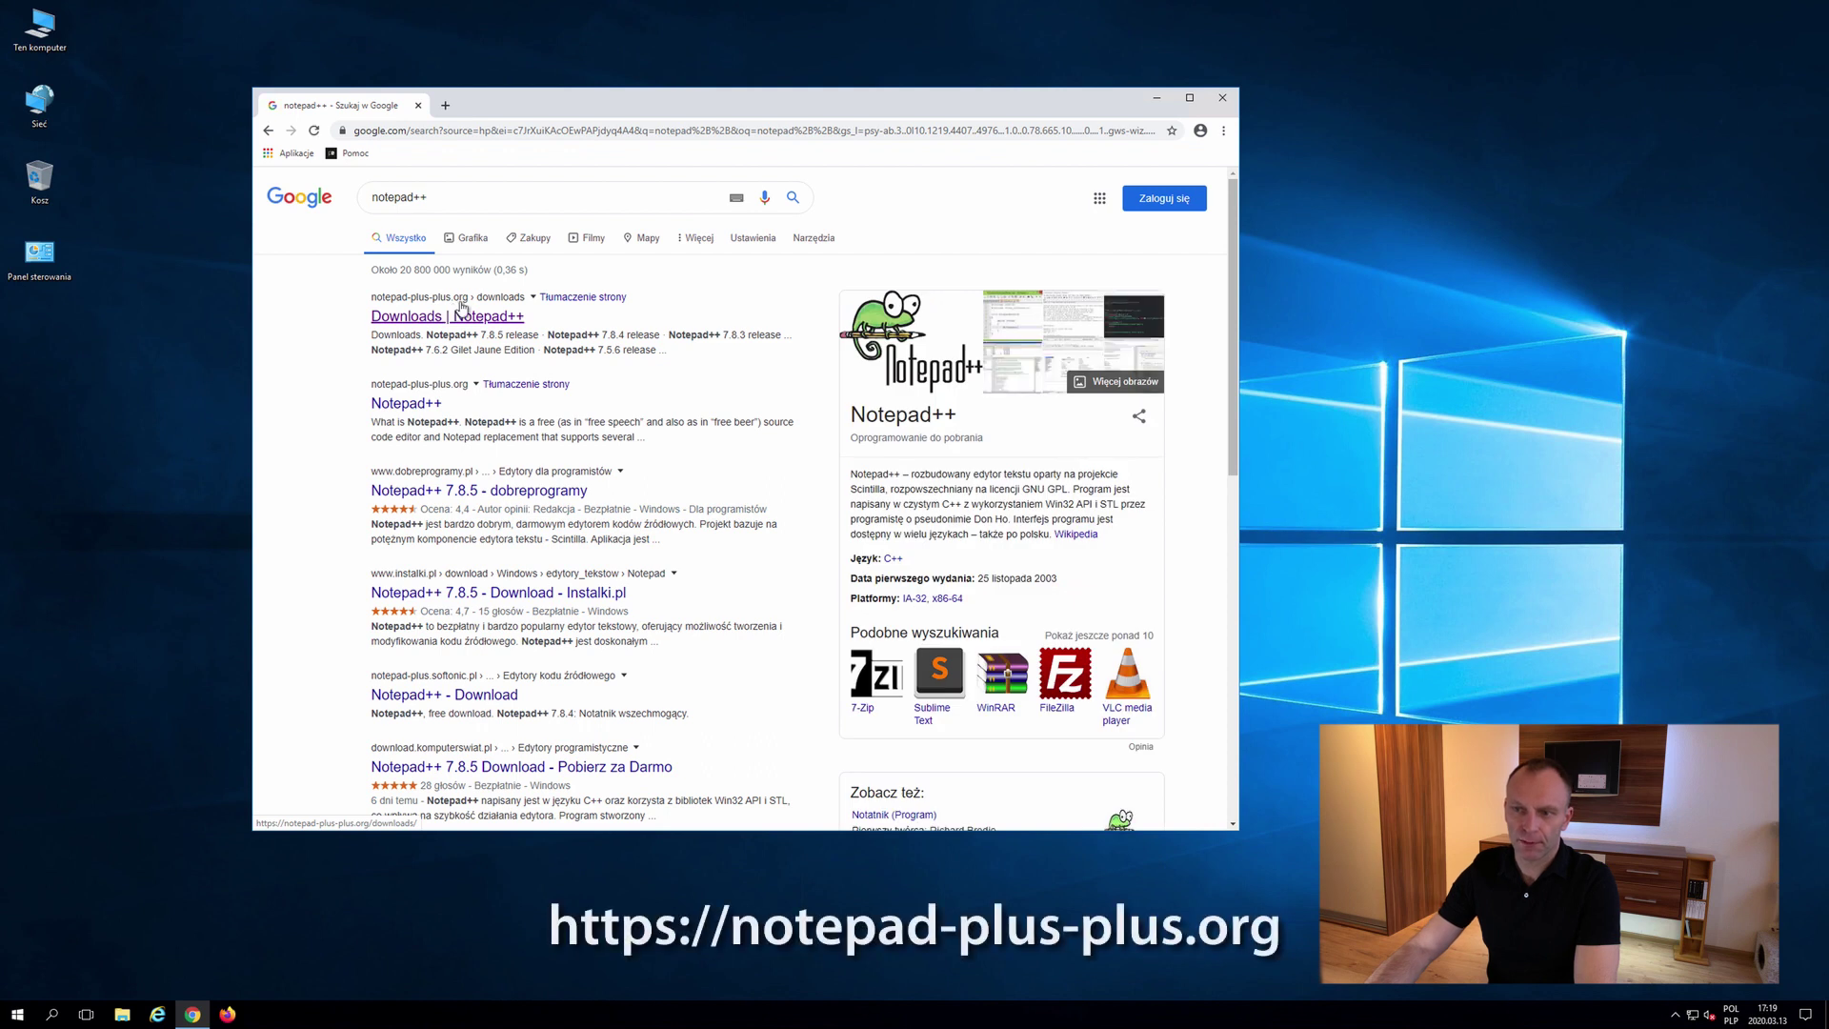
# Step: Open the official Notepad++ Downloads page from the search results and go to the Notepad++ 7.8.5 release
pyautogui.click(485, 325)
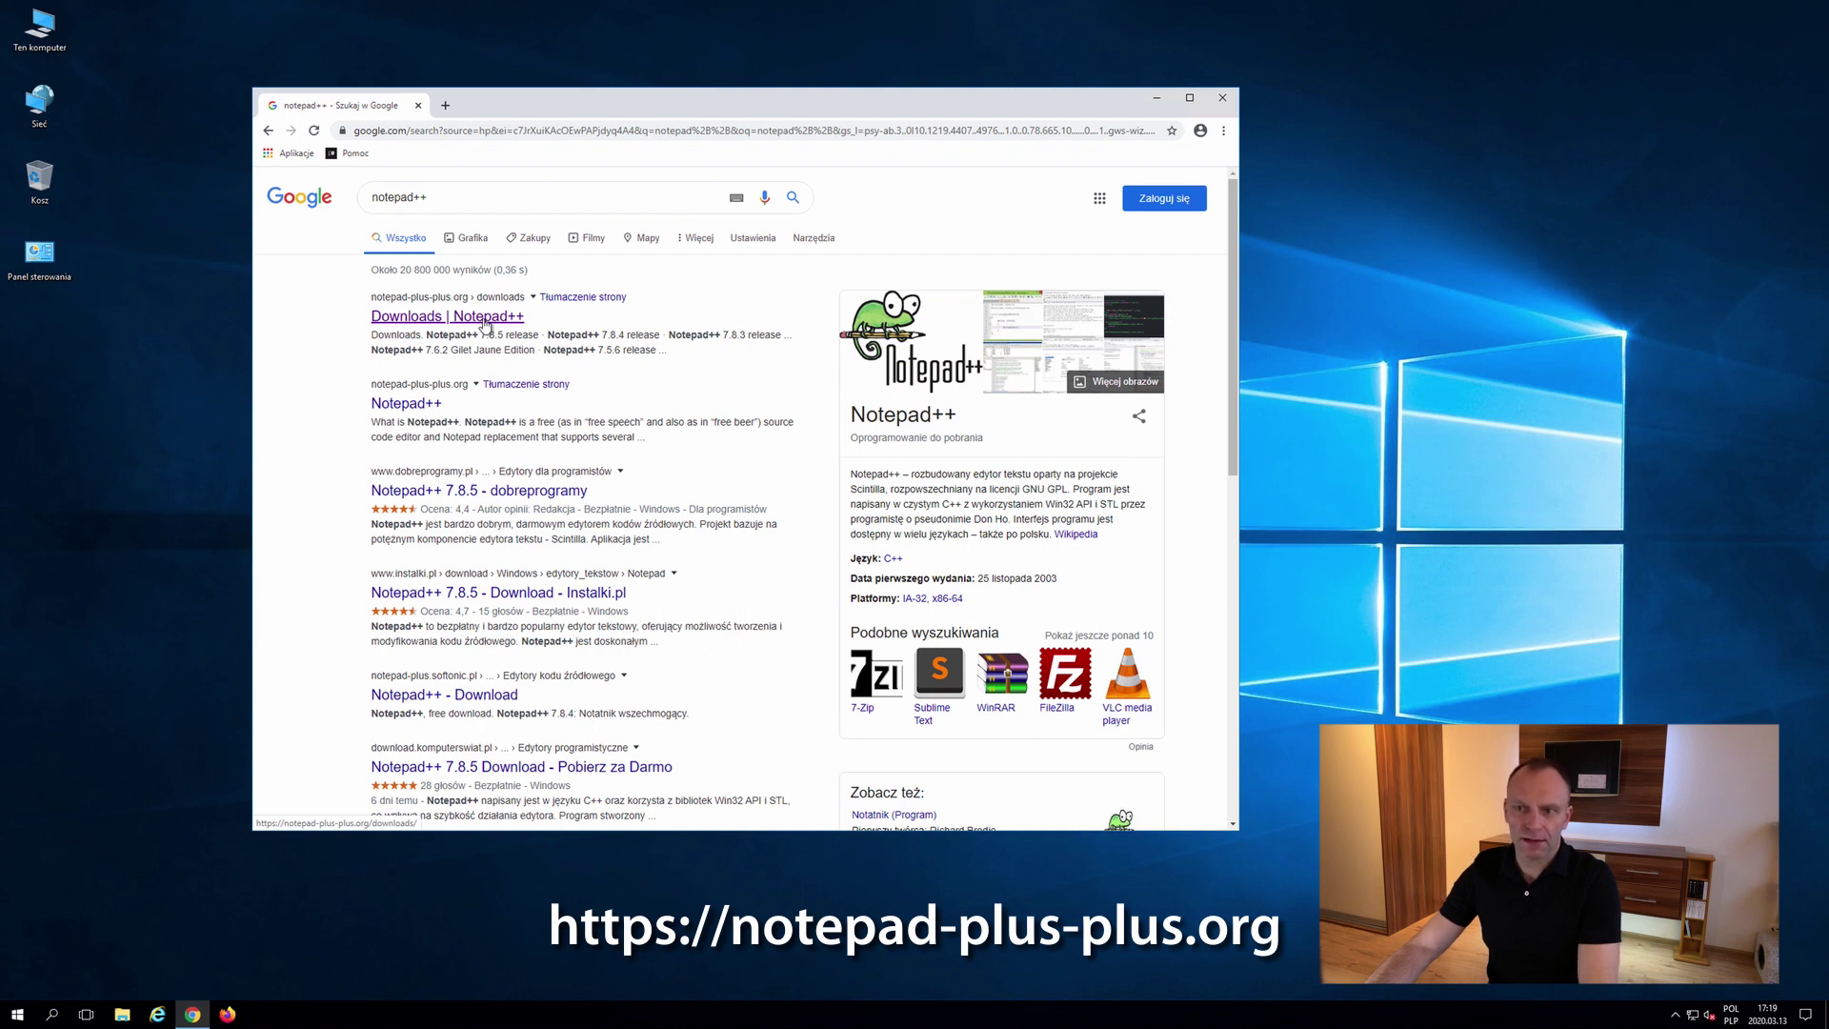
pyautogui.click(485, 323)
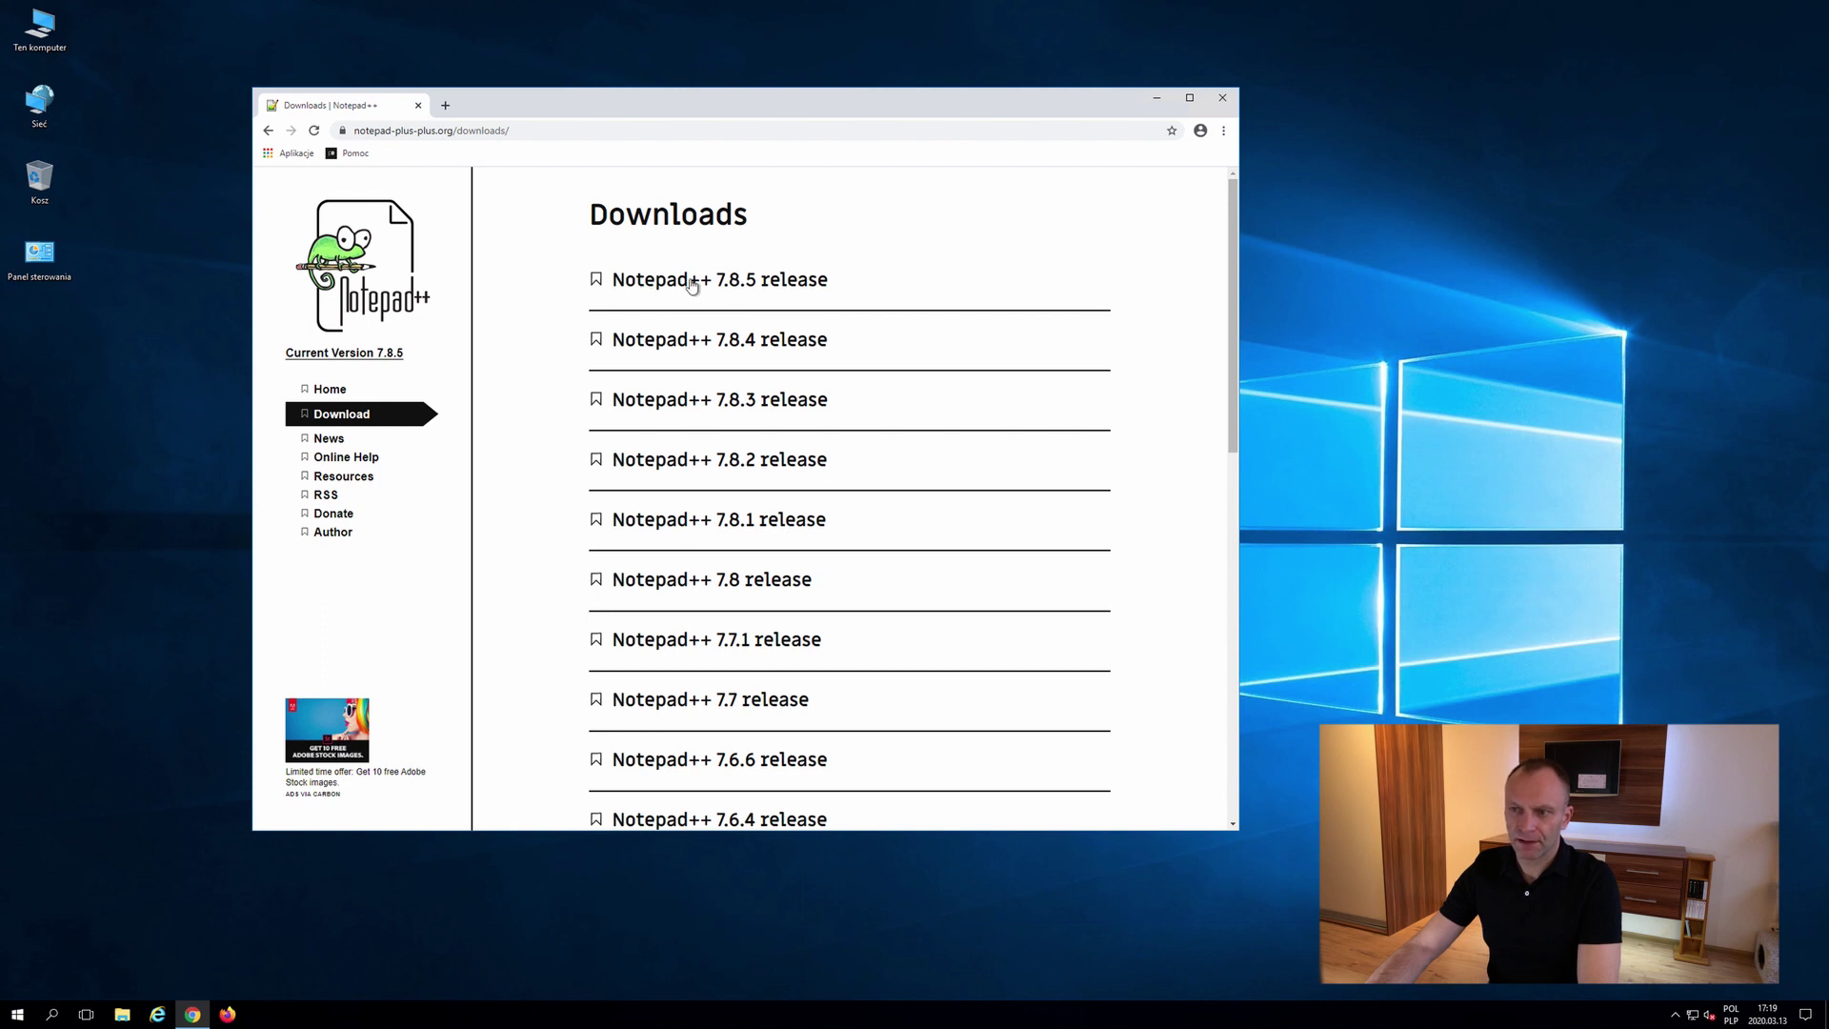
pyautogui.click(696, 282)
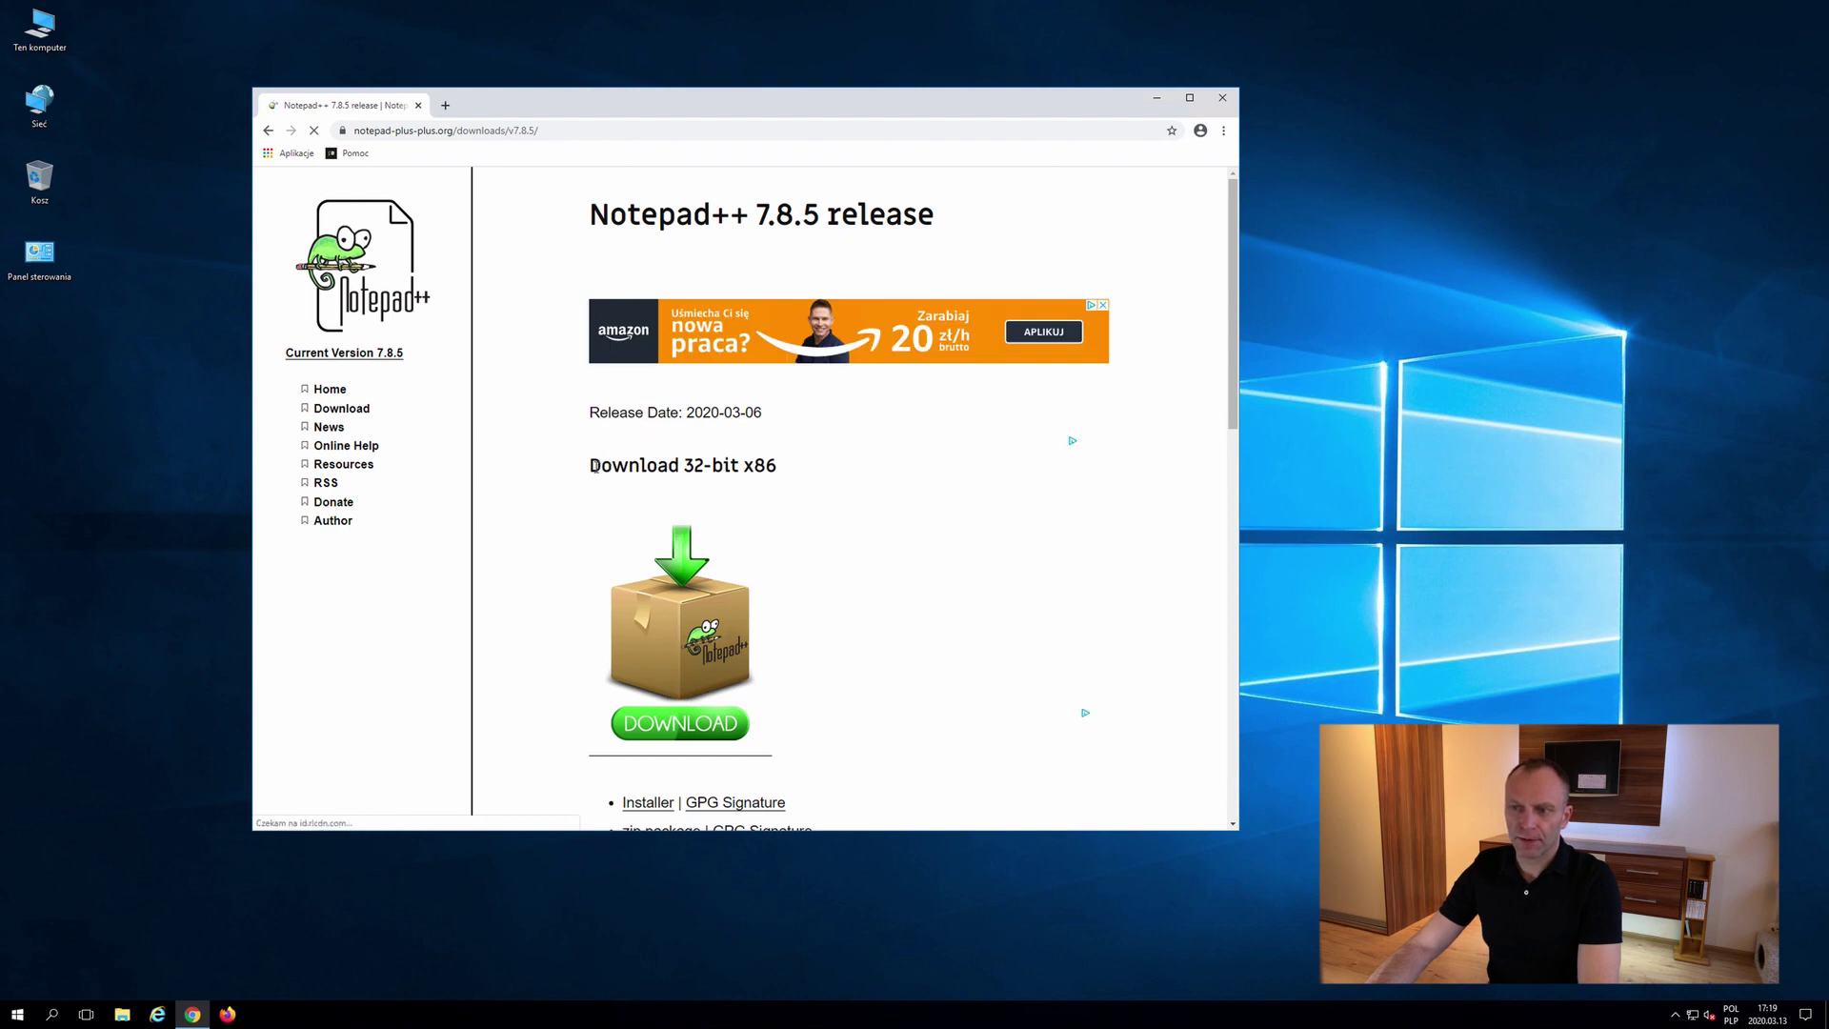
# Step: Download the 64-bit x64 installer, save it to the desktop (Pulpit) under its suggested name, and close the browser
pyautogui.scroll(-1, 594, 467)
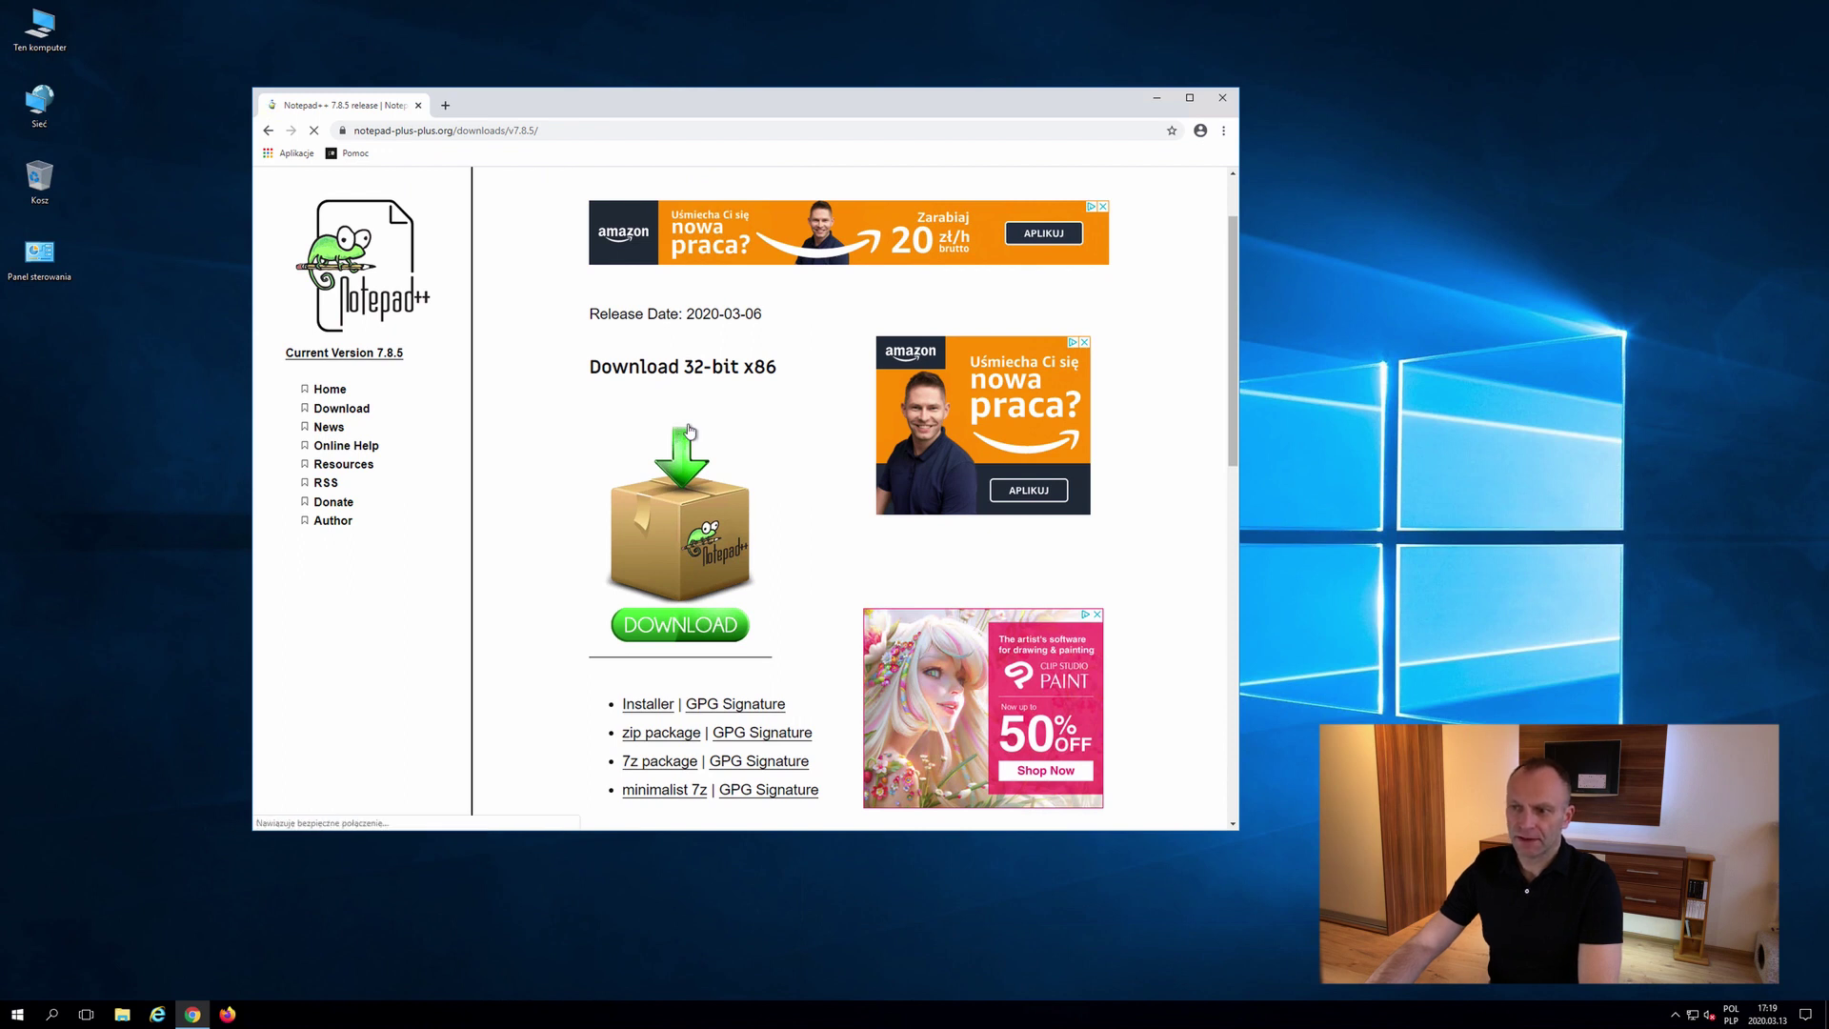
pyautogui.scroll(-1, 690, 431)
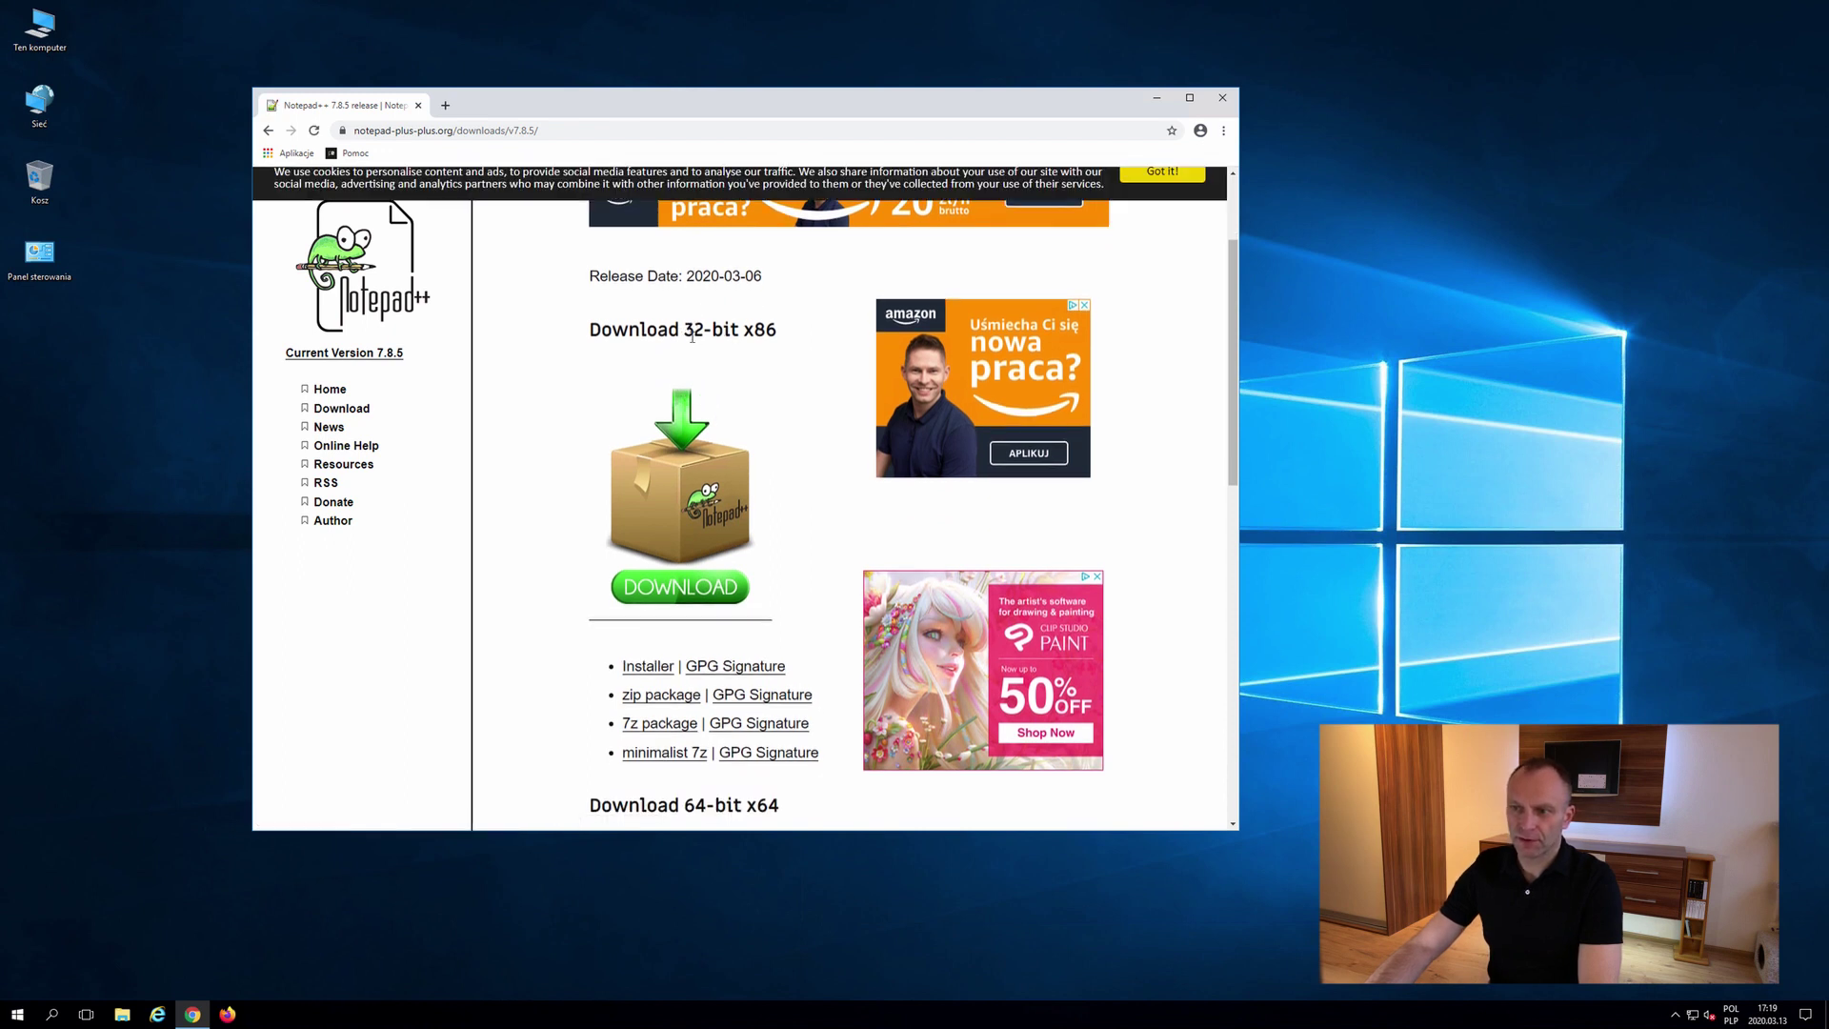
pyautogui.scroll(-1, 748, 384)
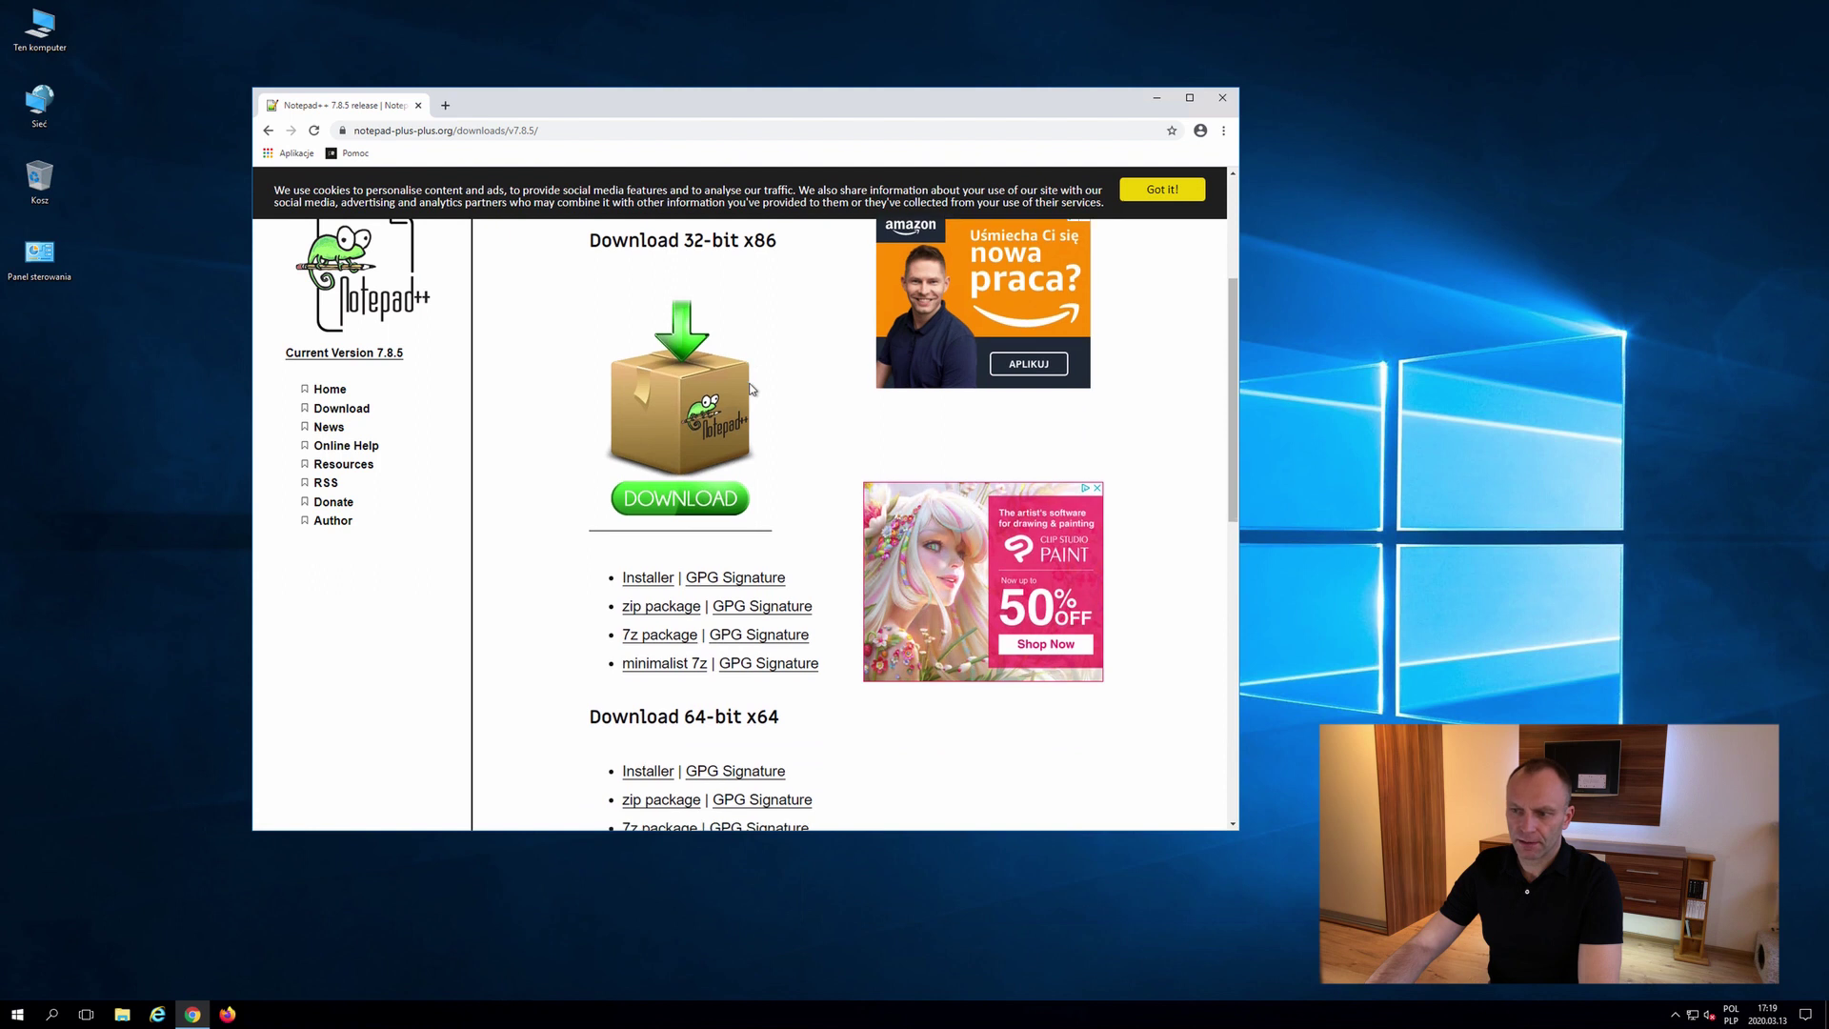
pyautogui.scroll(-3, 751, 388)
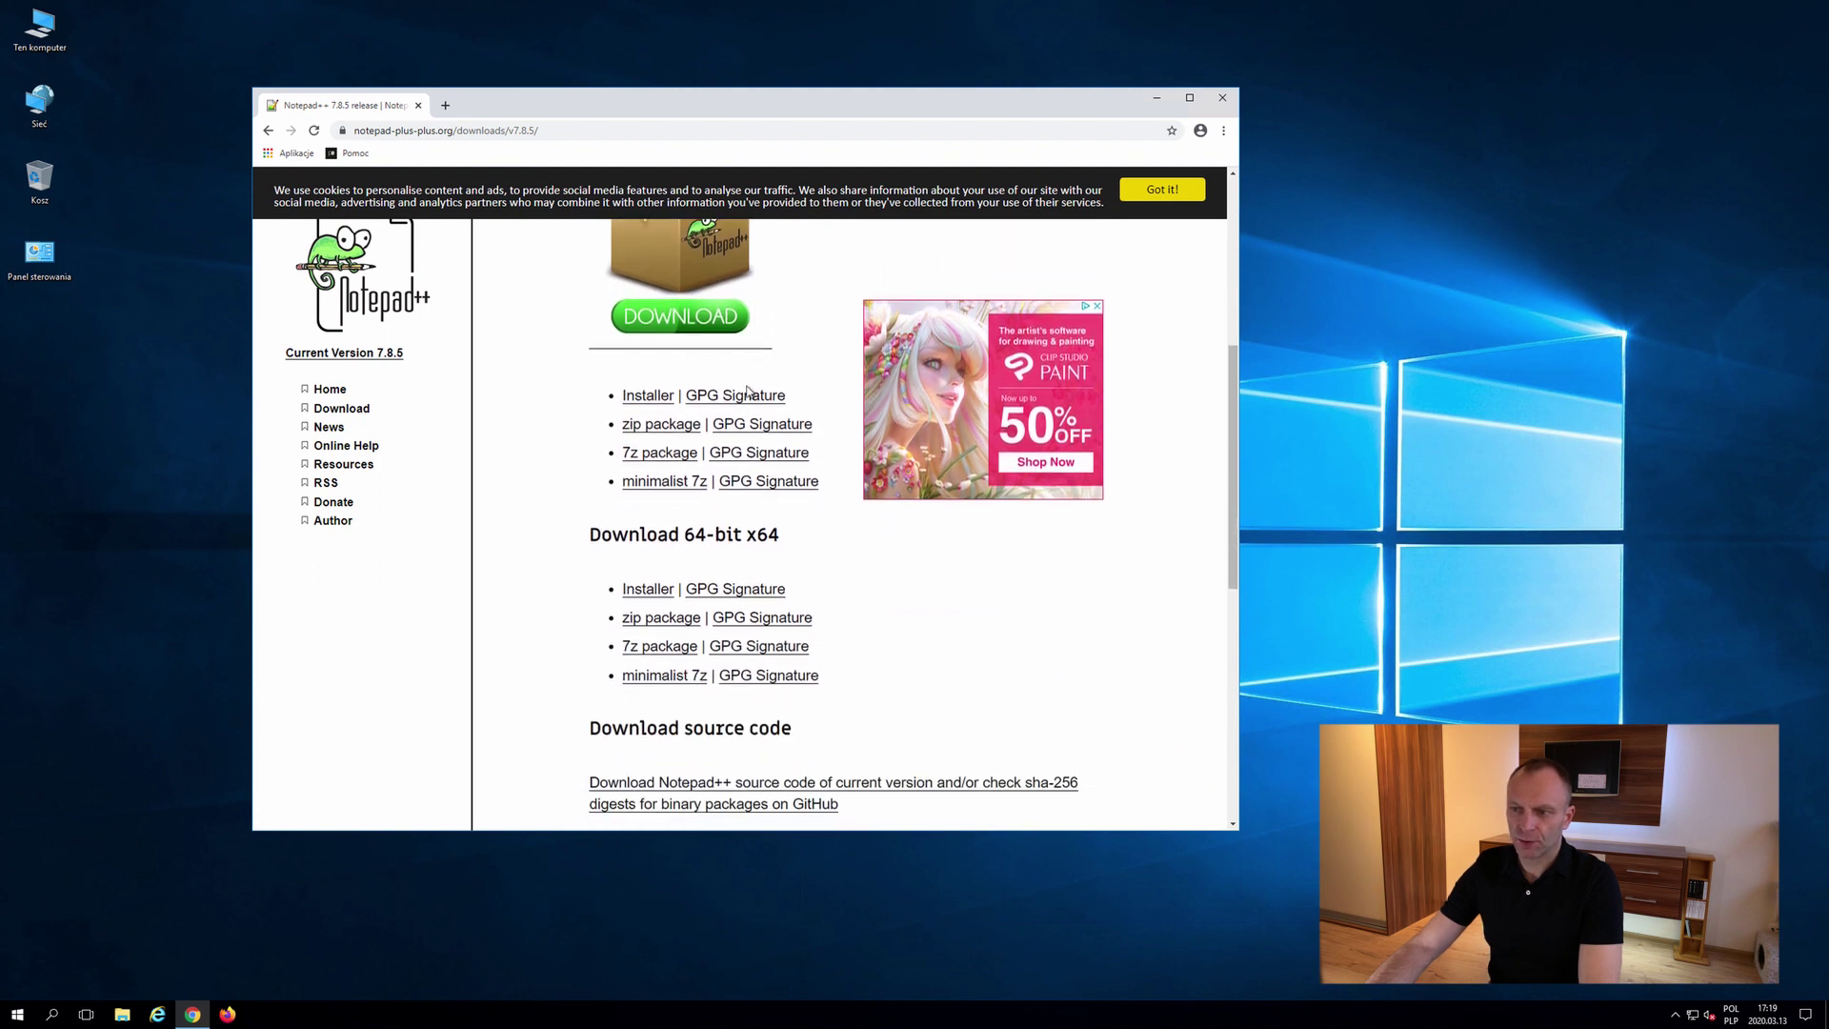
pyautogui.scroll(-1, 671, 524)
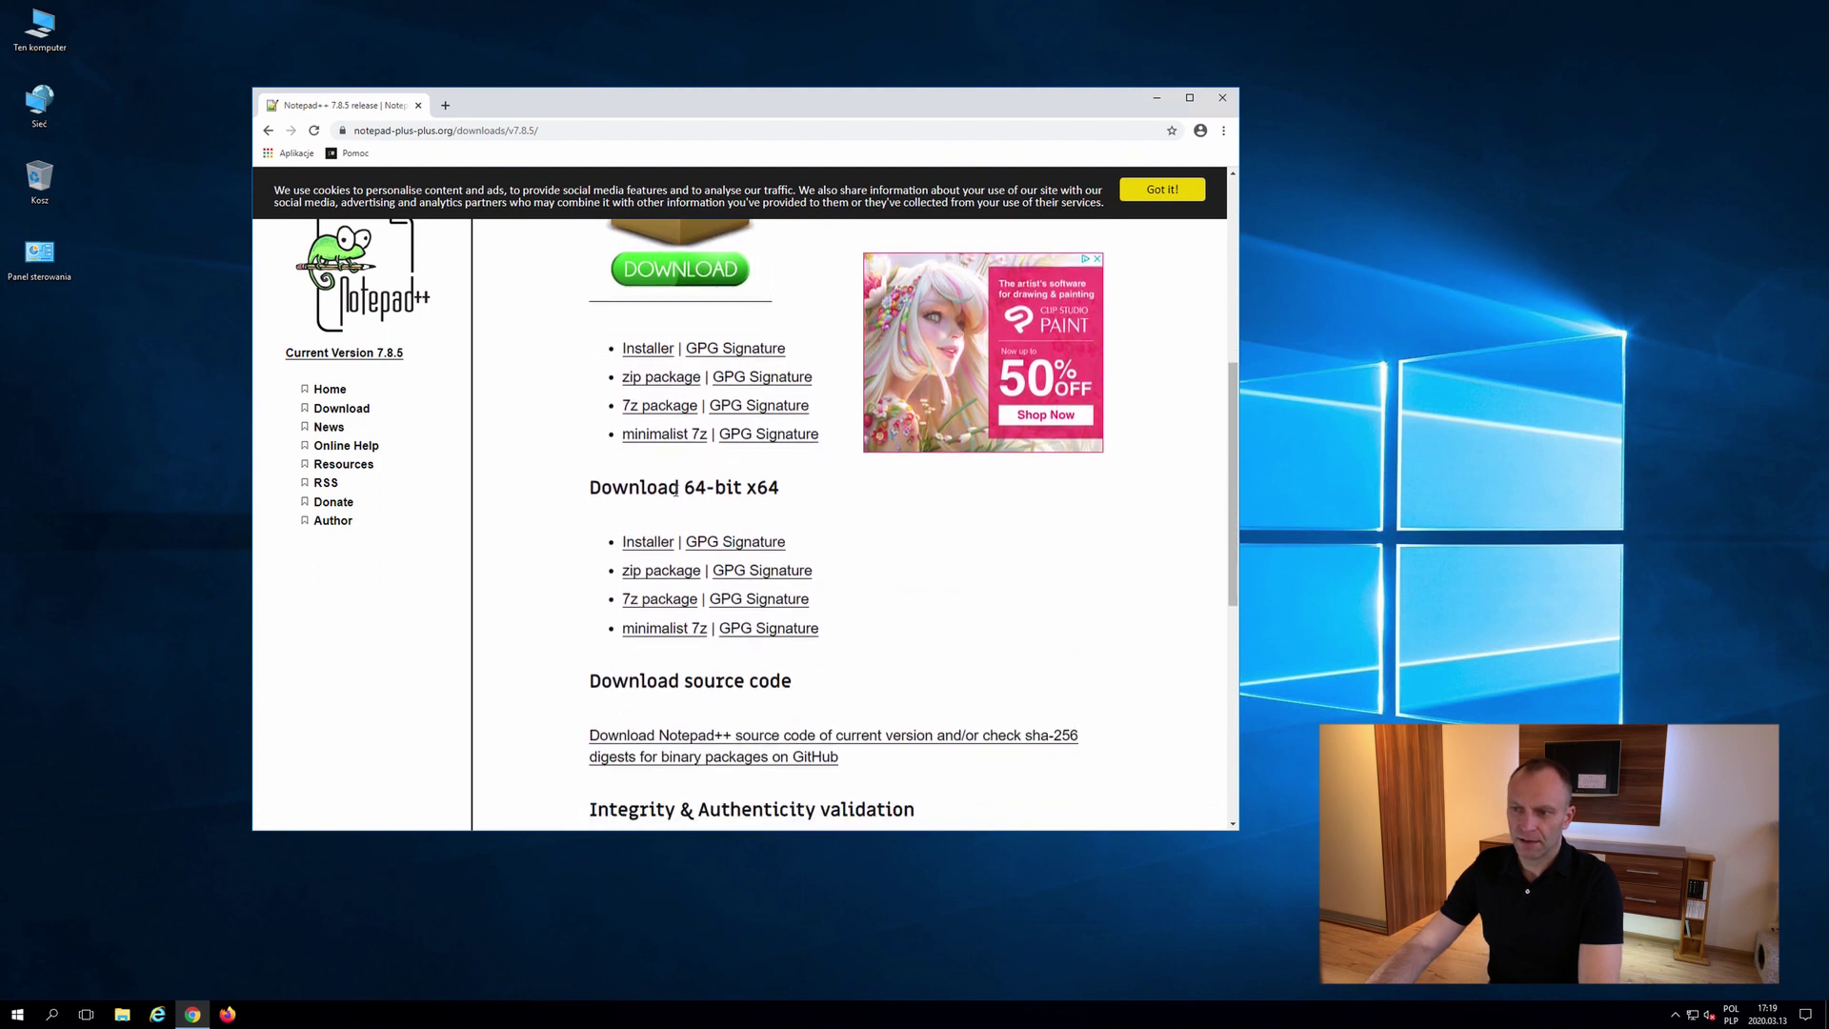
pyautogui.click(645, 545)
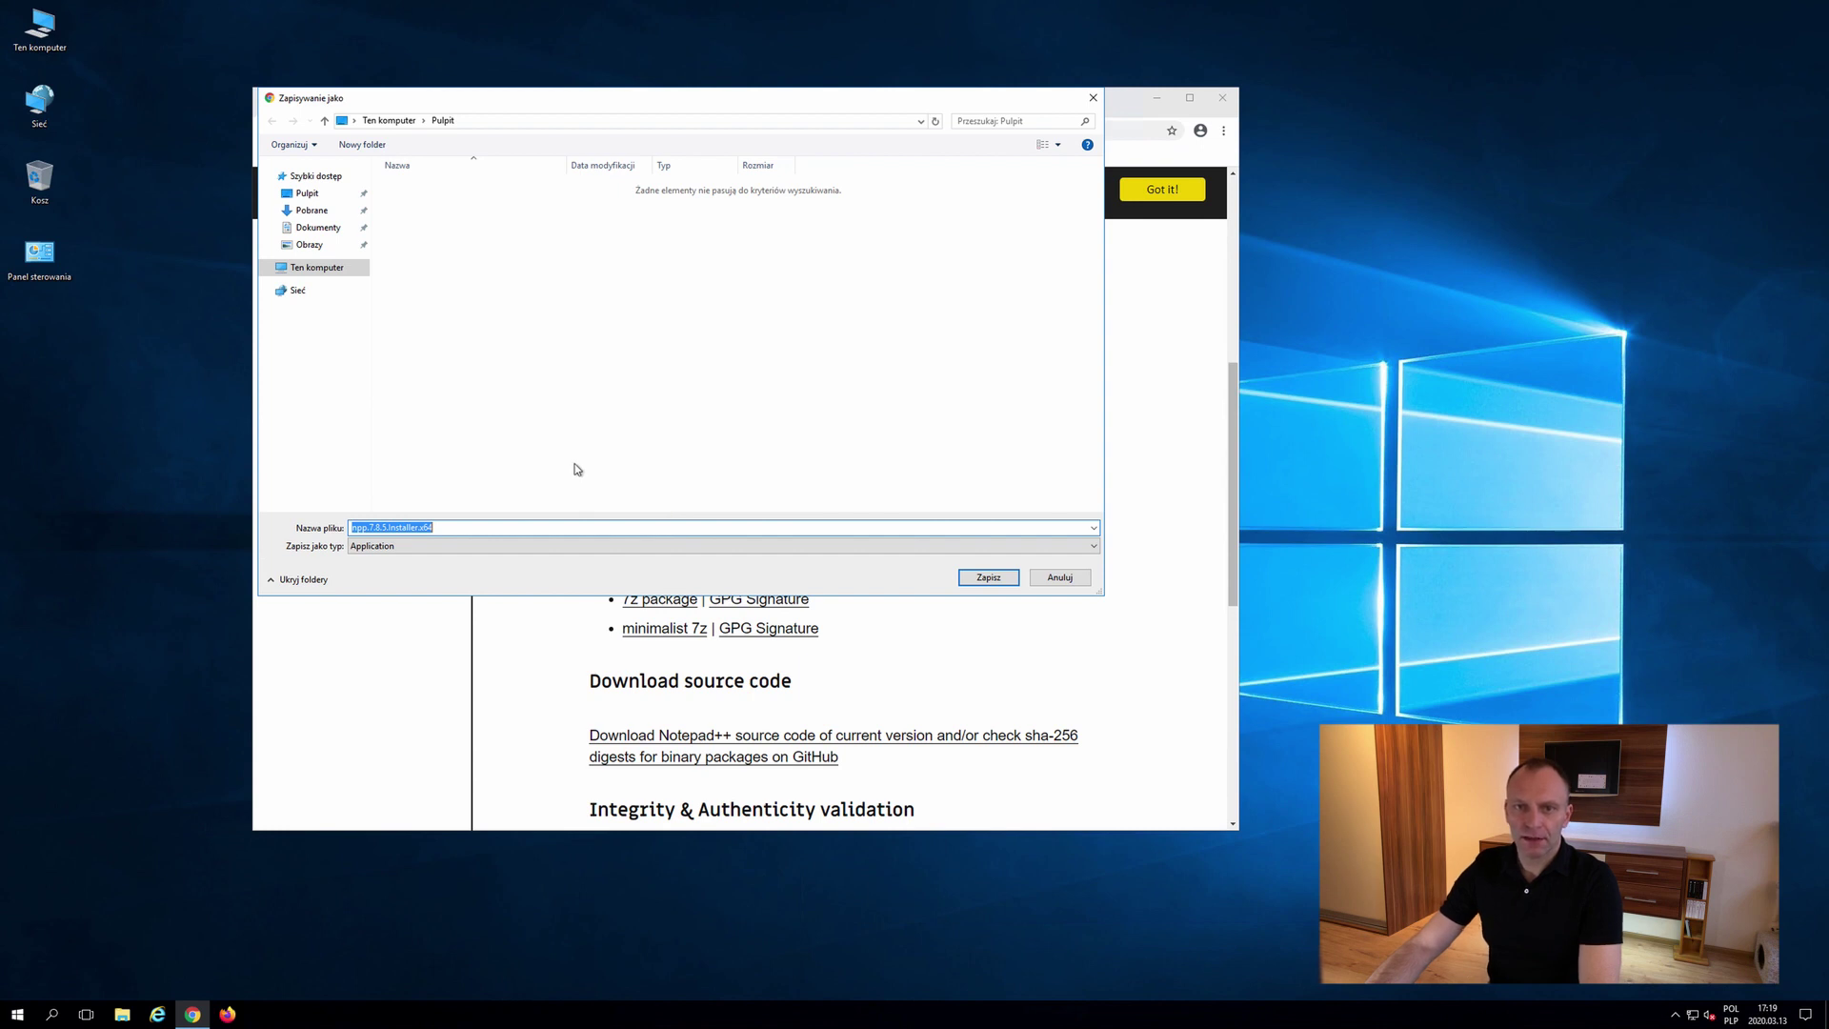
pyautogui.click(307, 198)
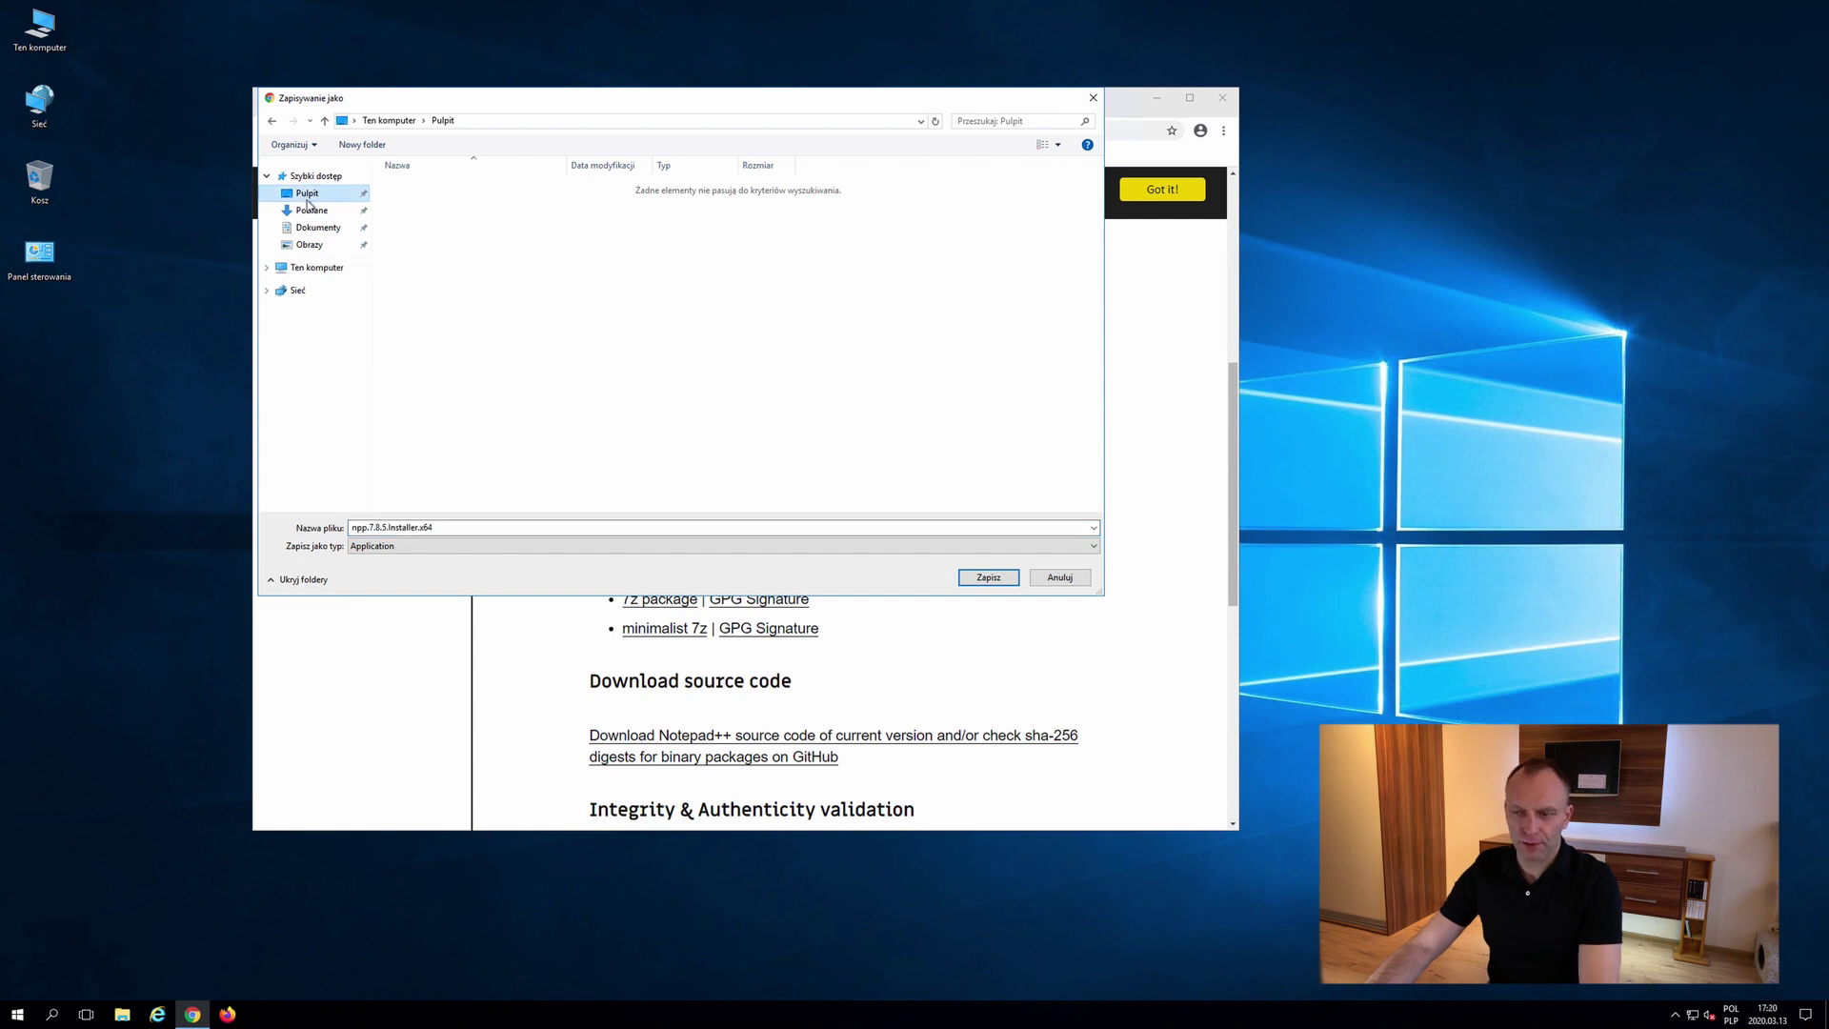
pyautogui.click(988, 577)
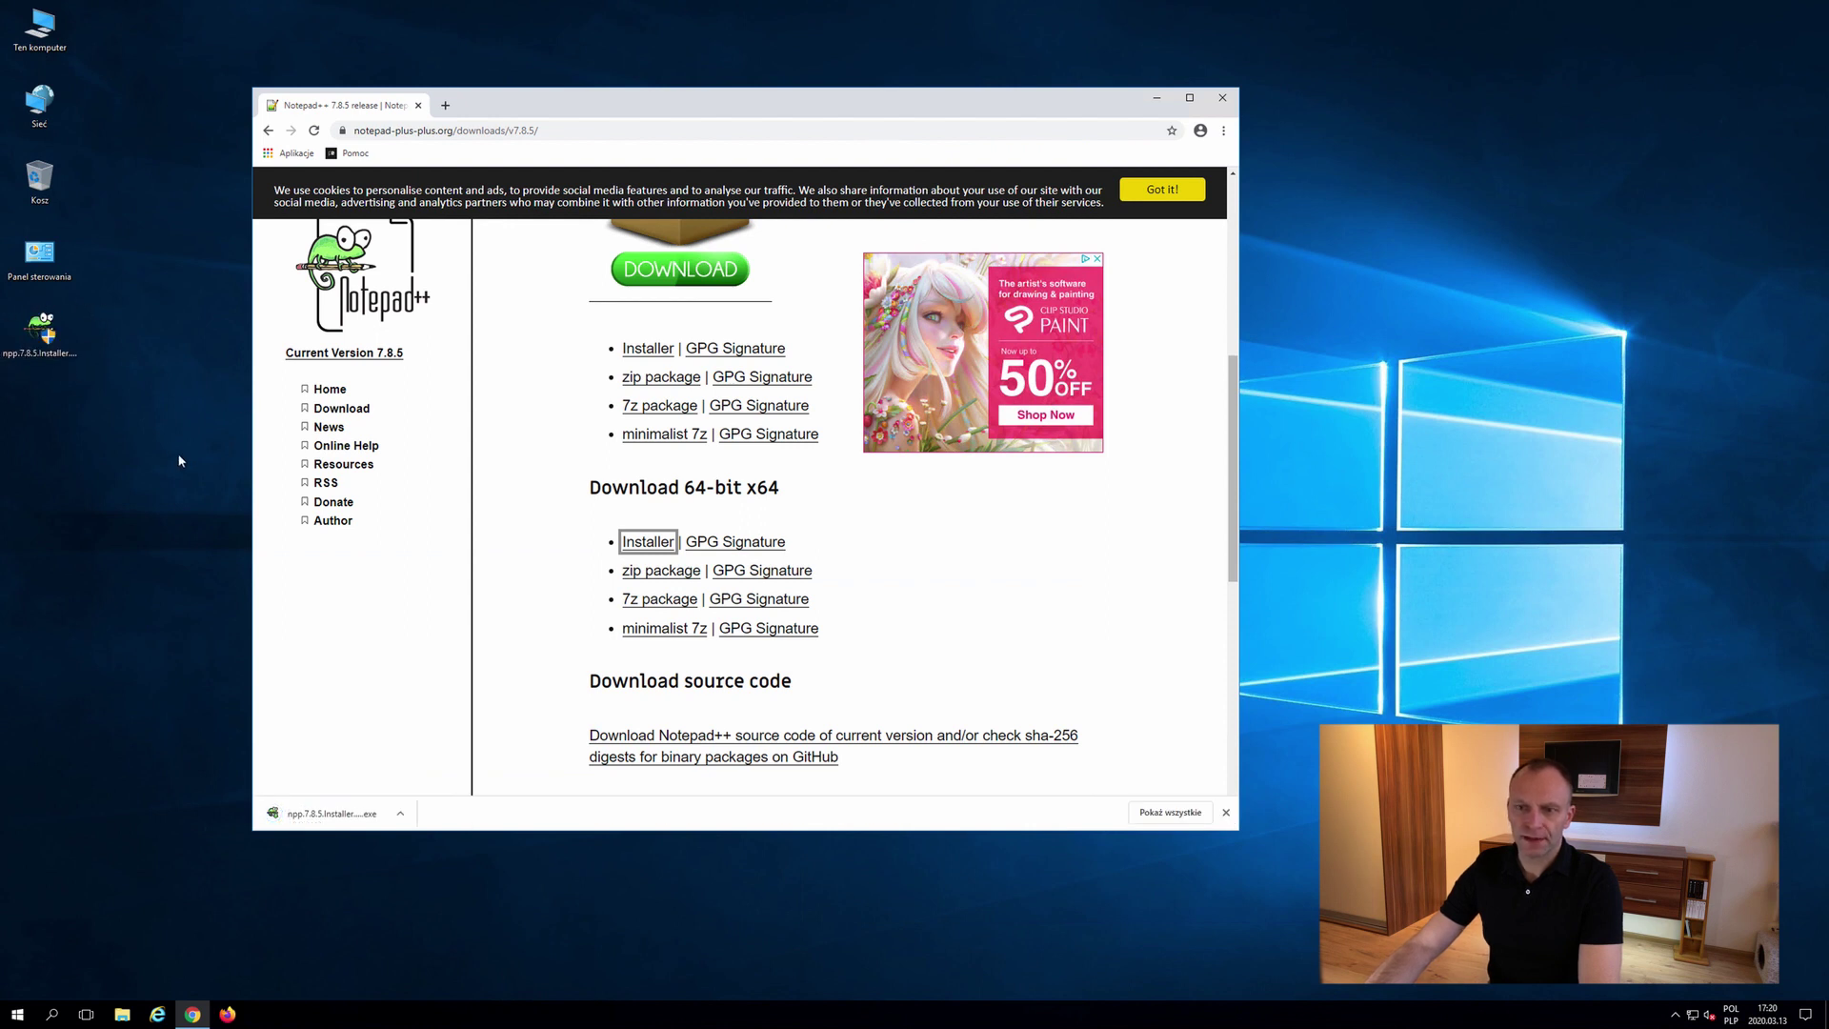
pyautogui.click(1221, 101)
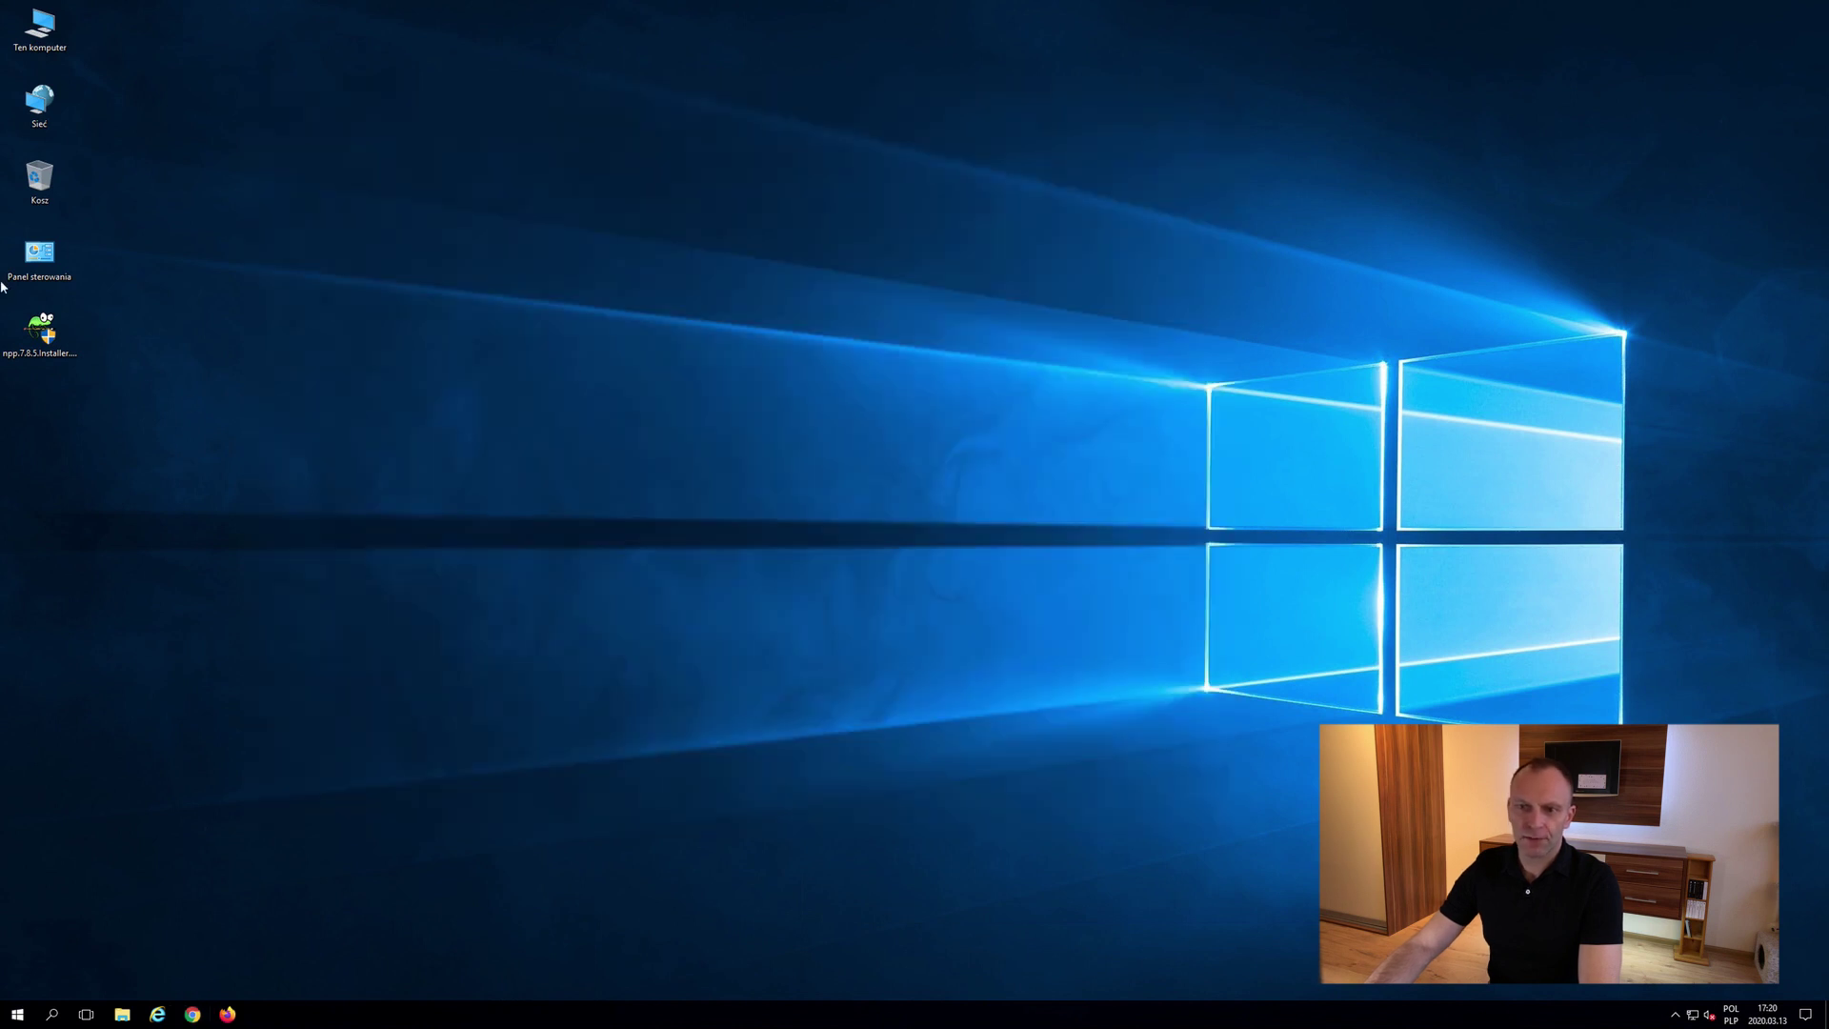
# Step: Move the npp.7.8.5.Installer.x64 file away from the other desktop icons to an empty area of the desktop
pyautogui.moveTo(47, 333); pyautogui.dragTo(783, 328)
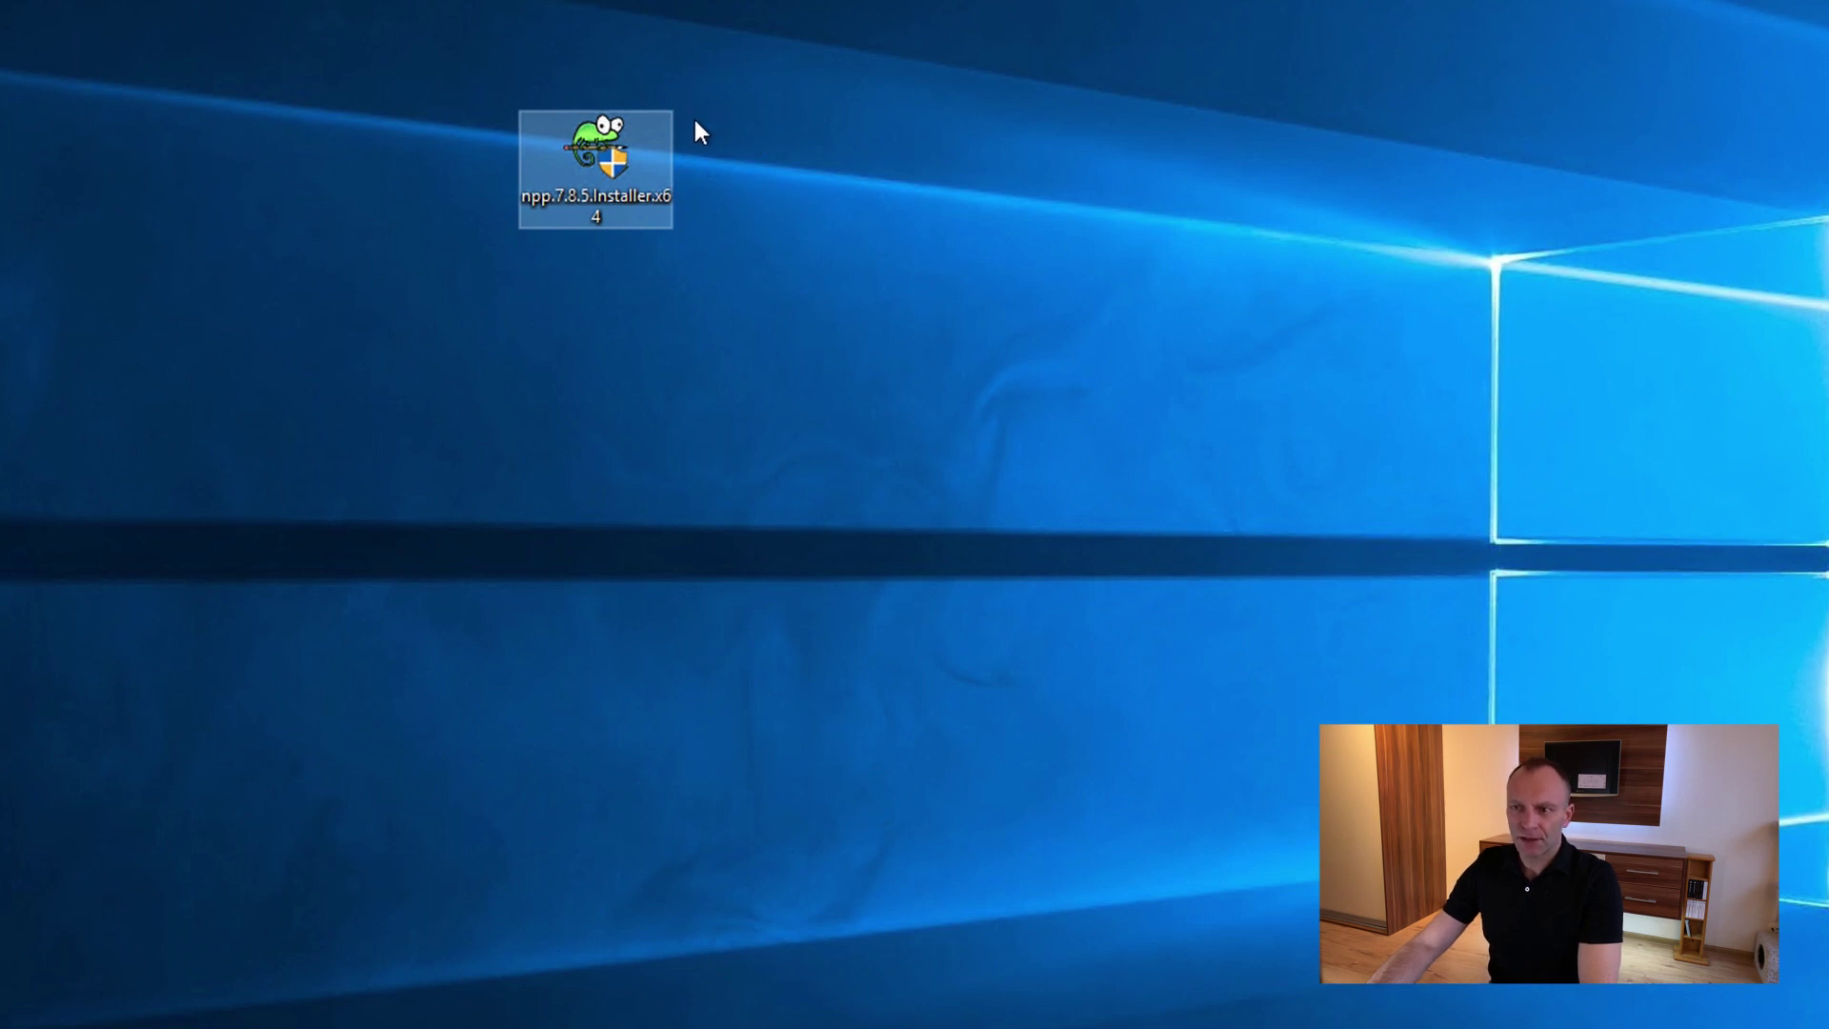
pyautogui.moveTo(625, 158)
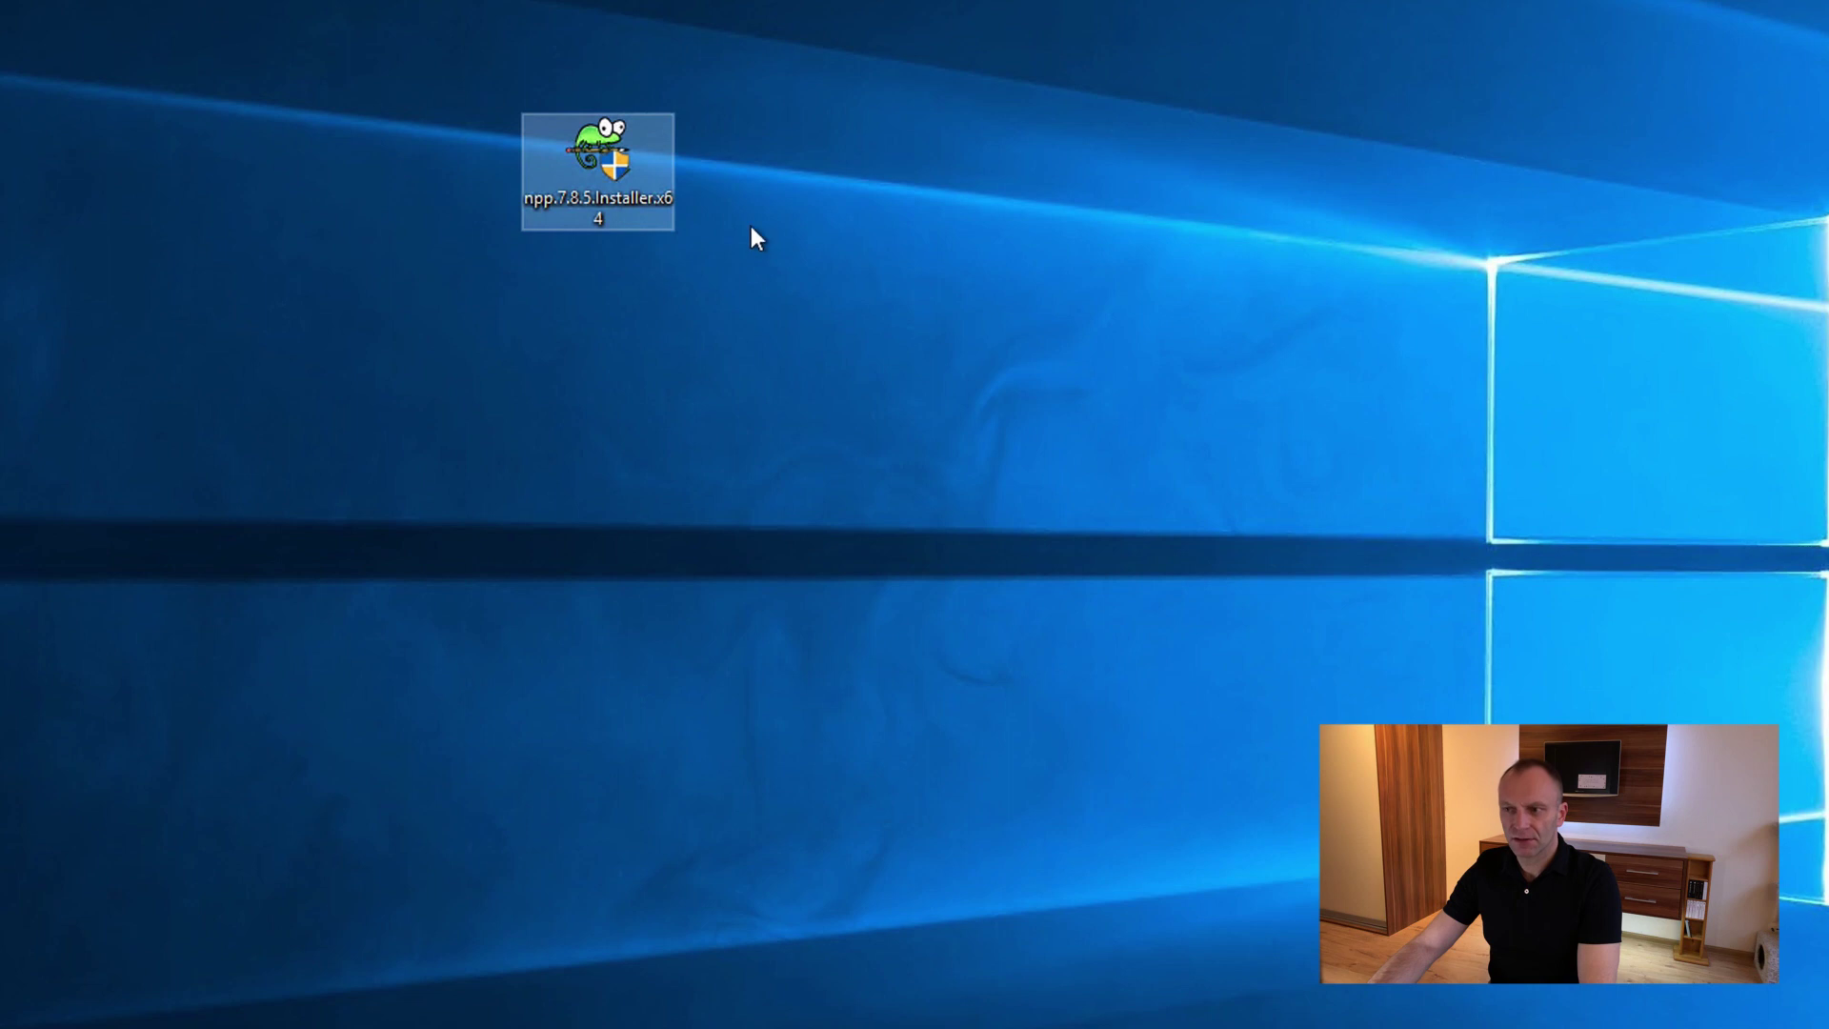
pyautogui.moveTo(598, 211)
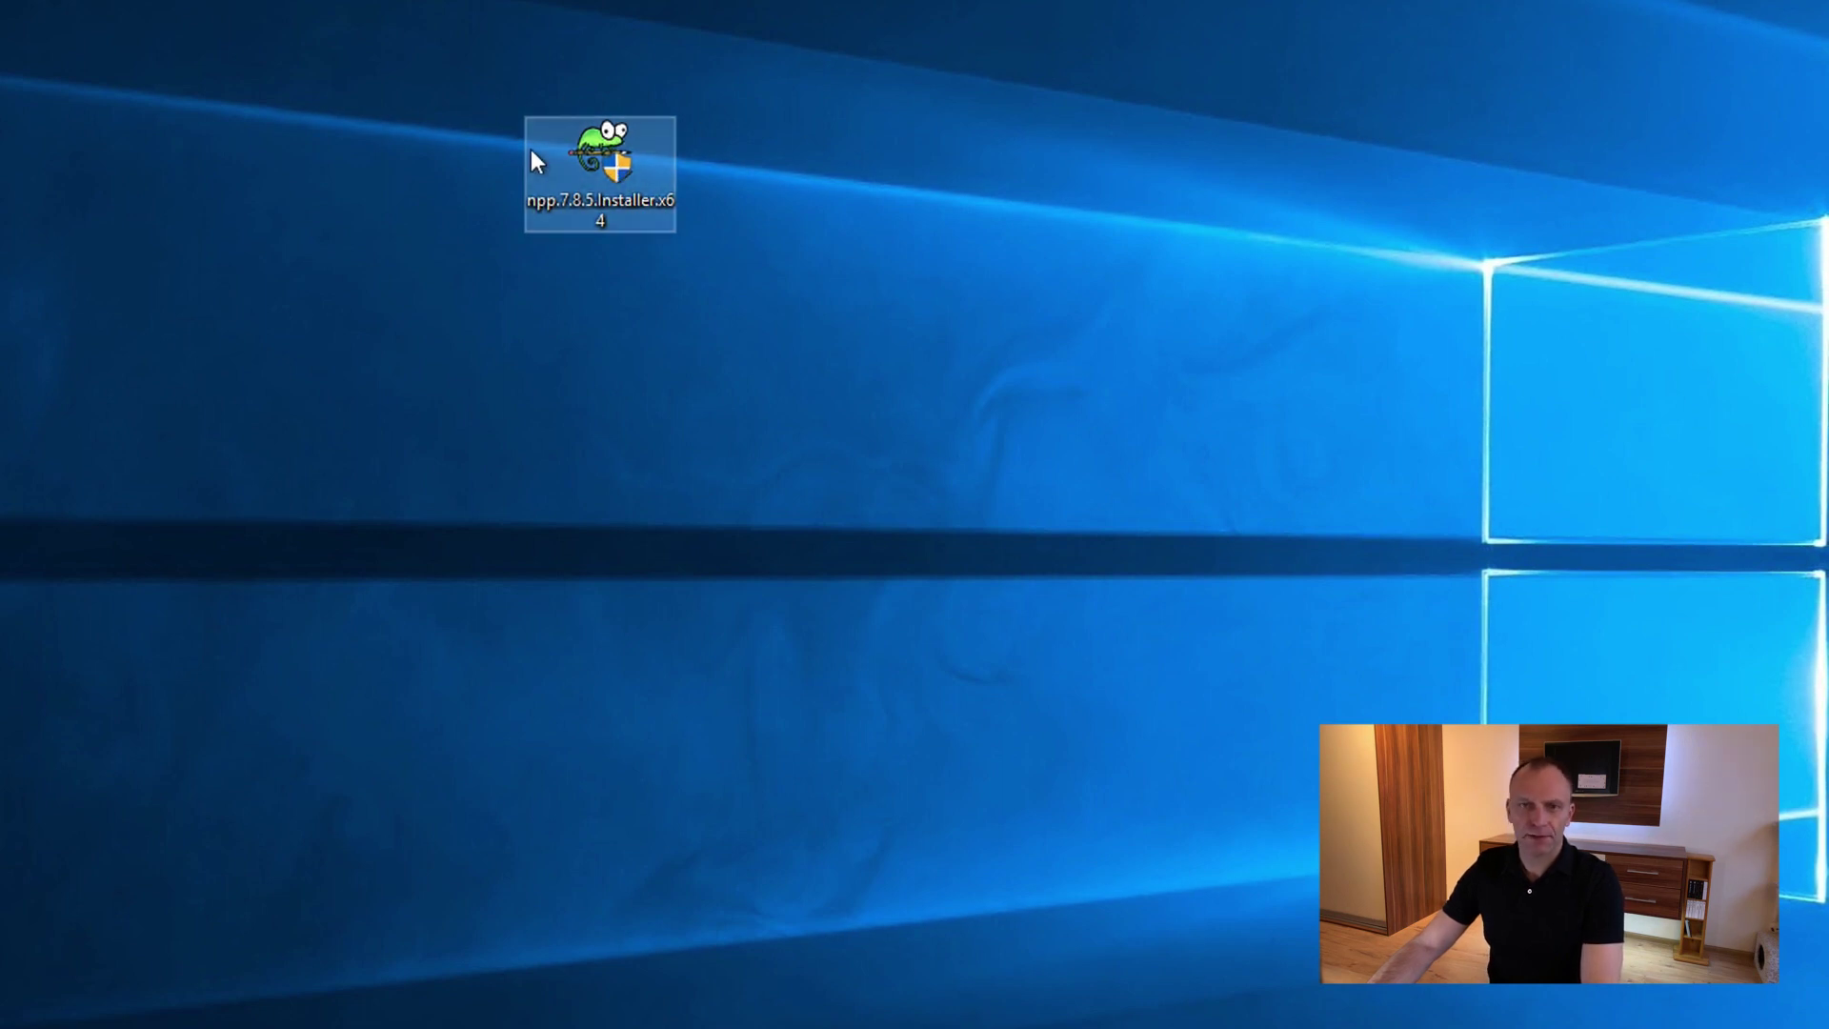
pyautogui.moveTo(531, 154)
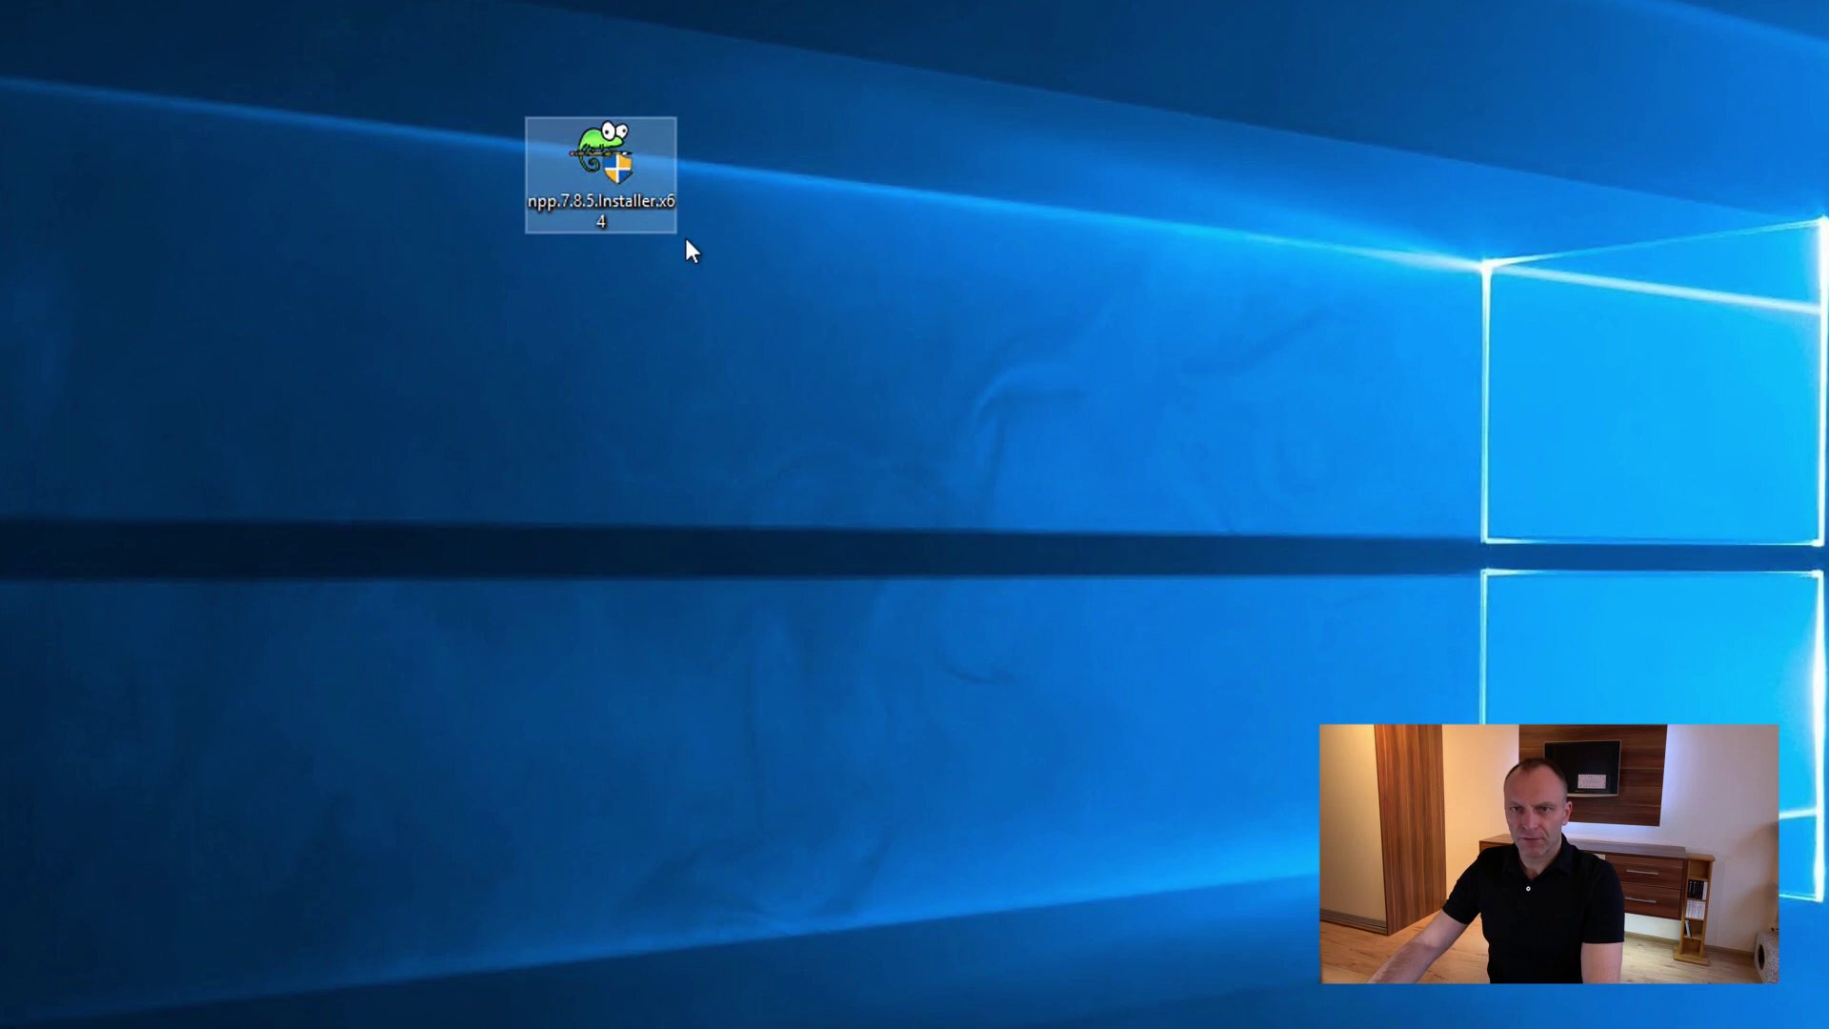
# Step: Run the Notepad++ installer in Polski, accept the licence, and keep the default destination folder and components
pyautogui.doubleClick(608, 163)
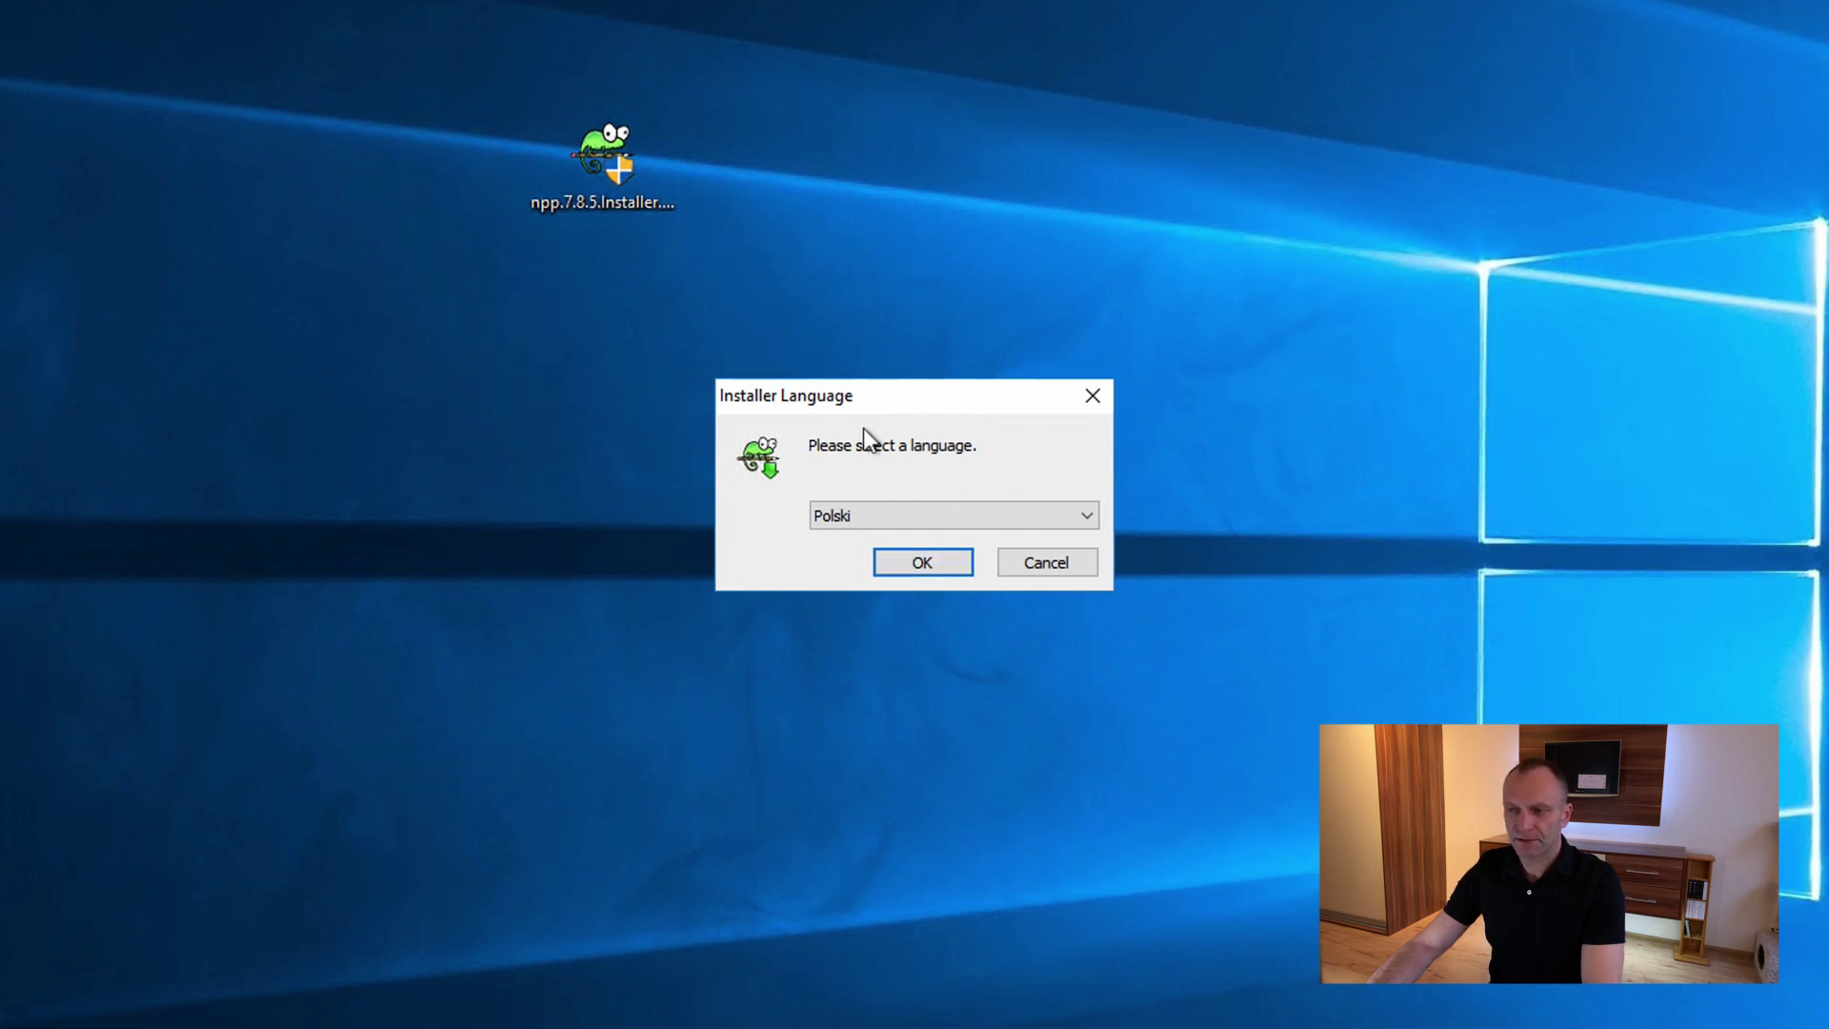
pyautogui.click(928, 560)
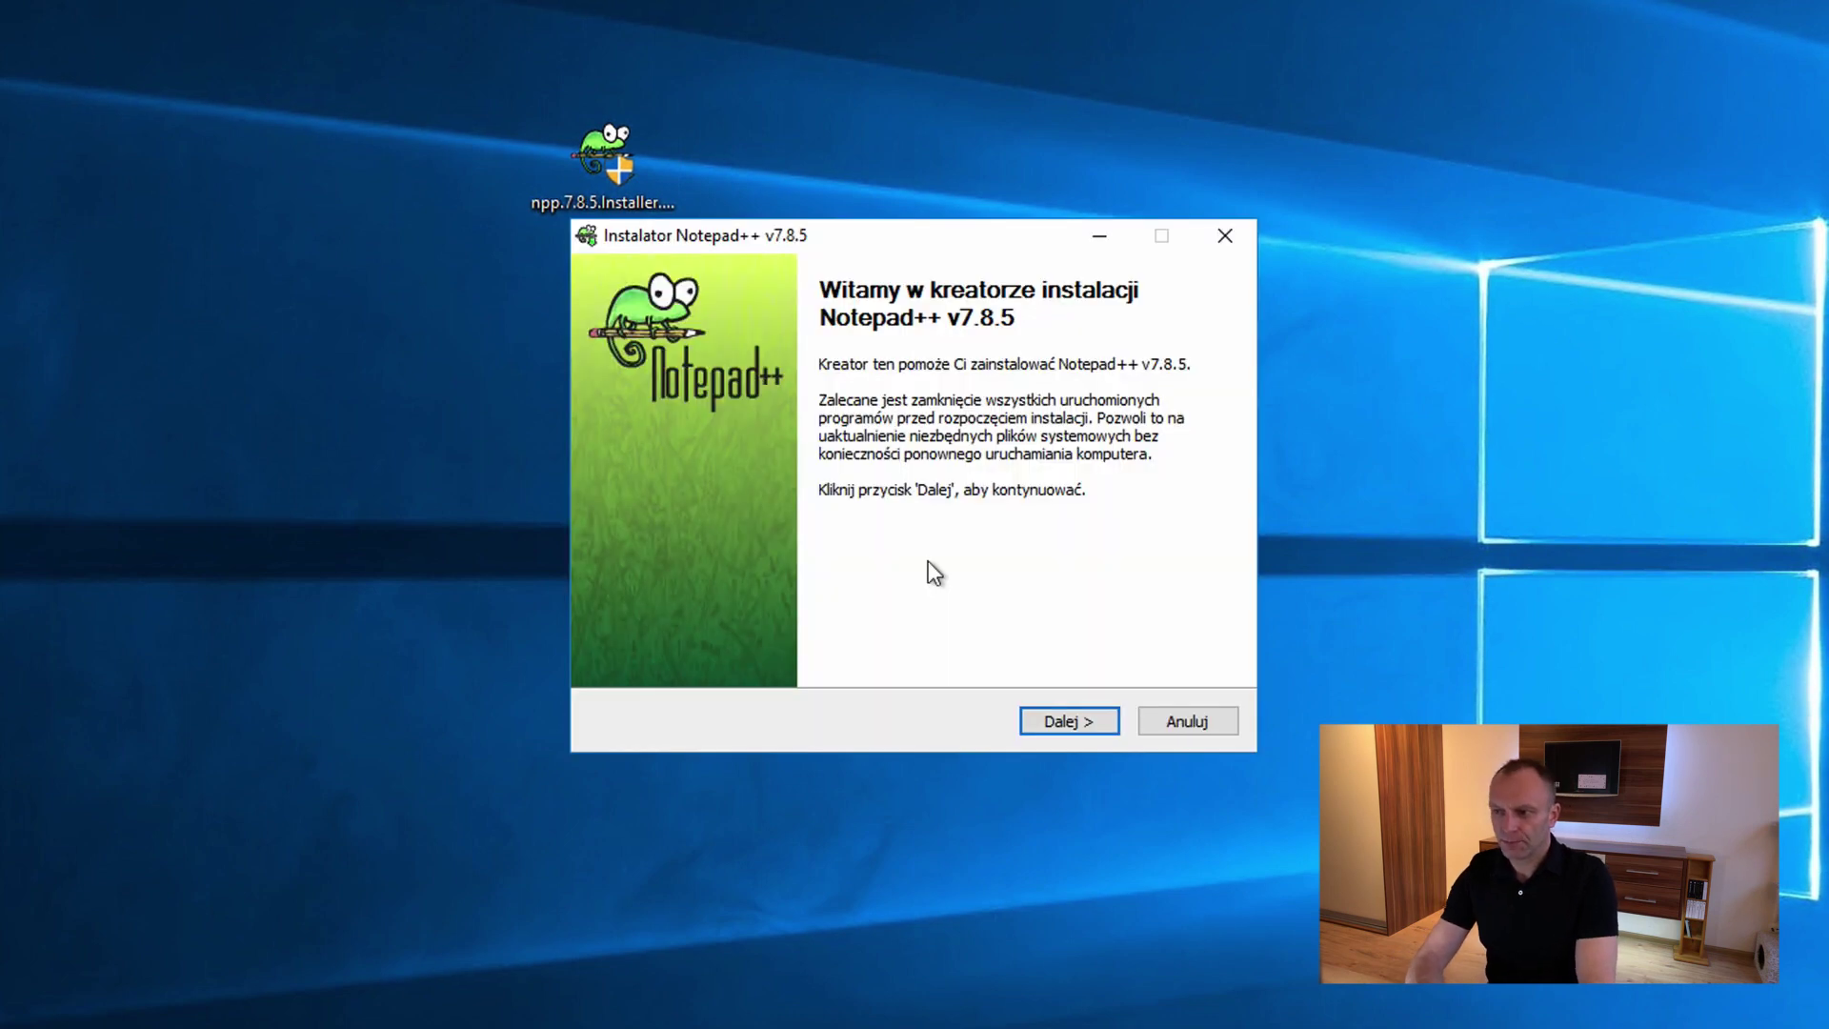
pyautogui.click(1078, 721)
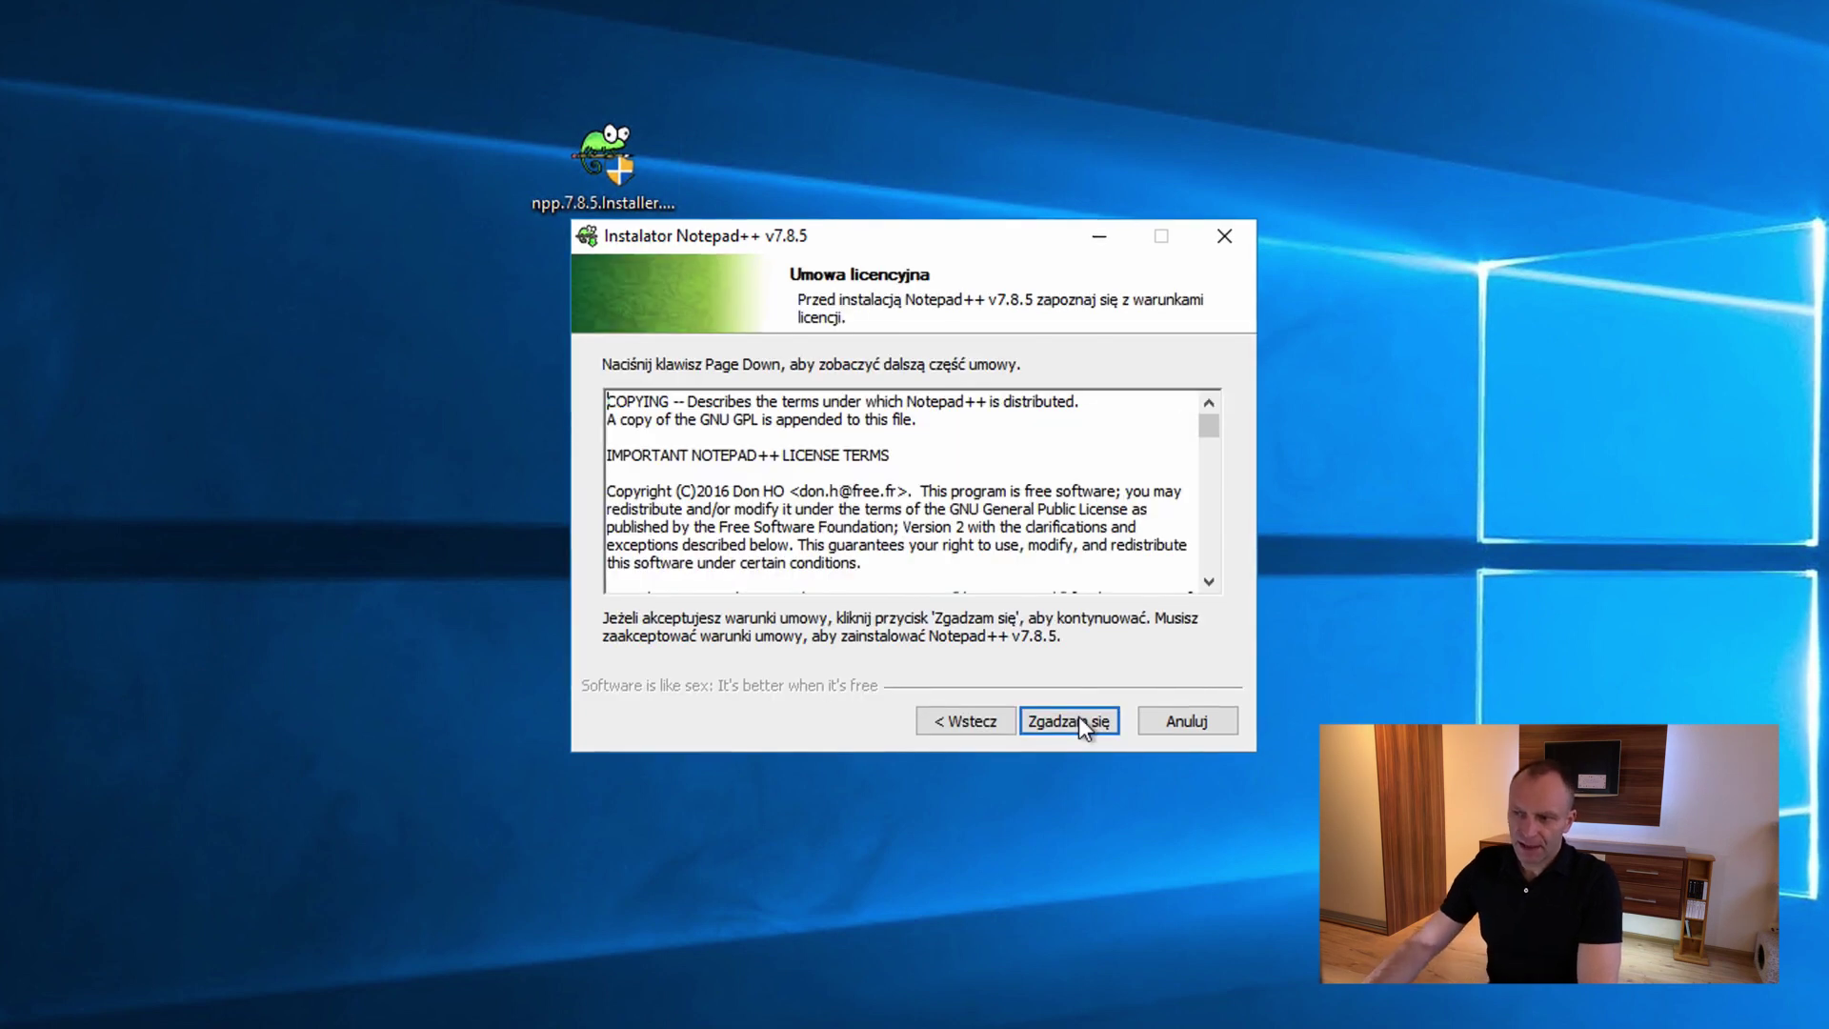
pyautogui.click(1079, 719)
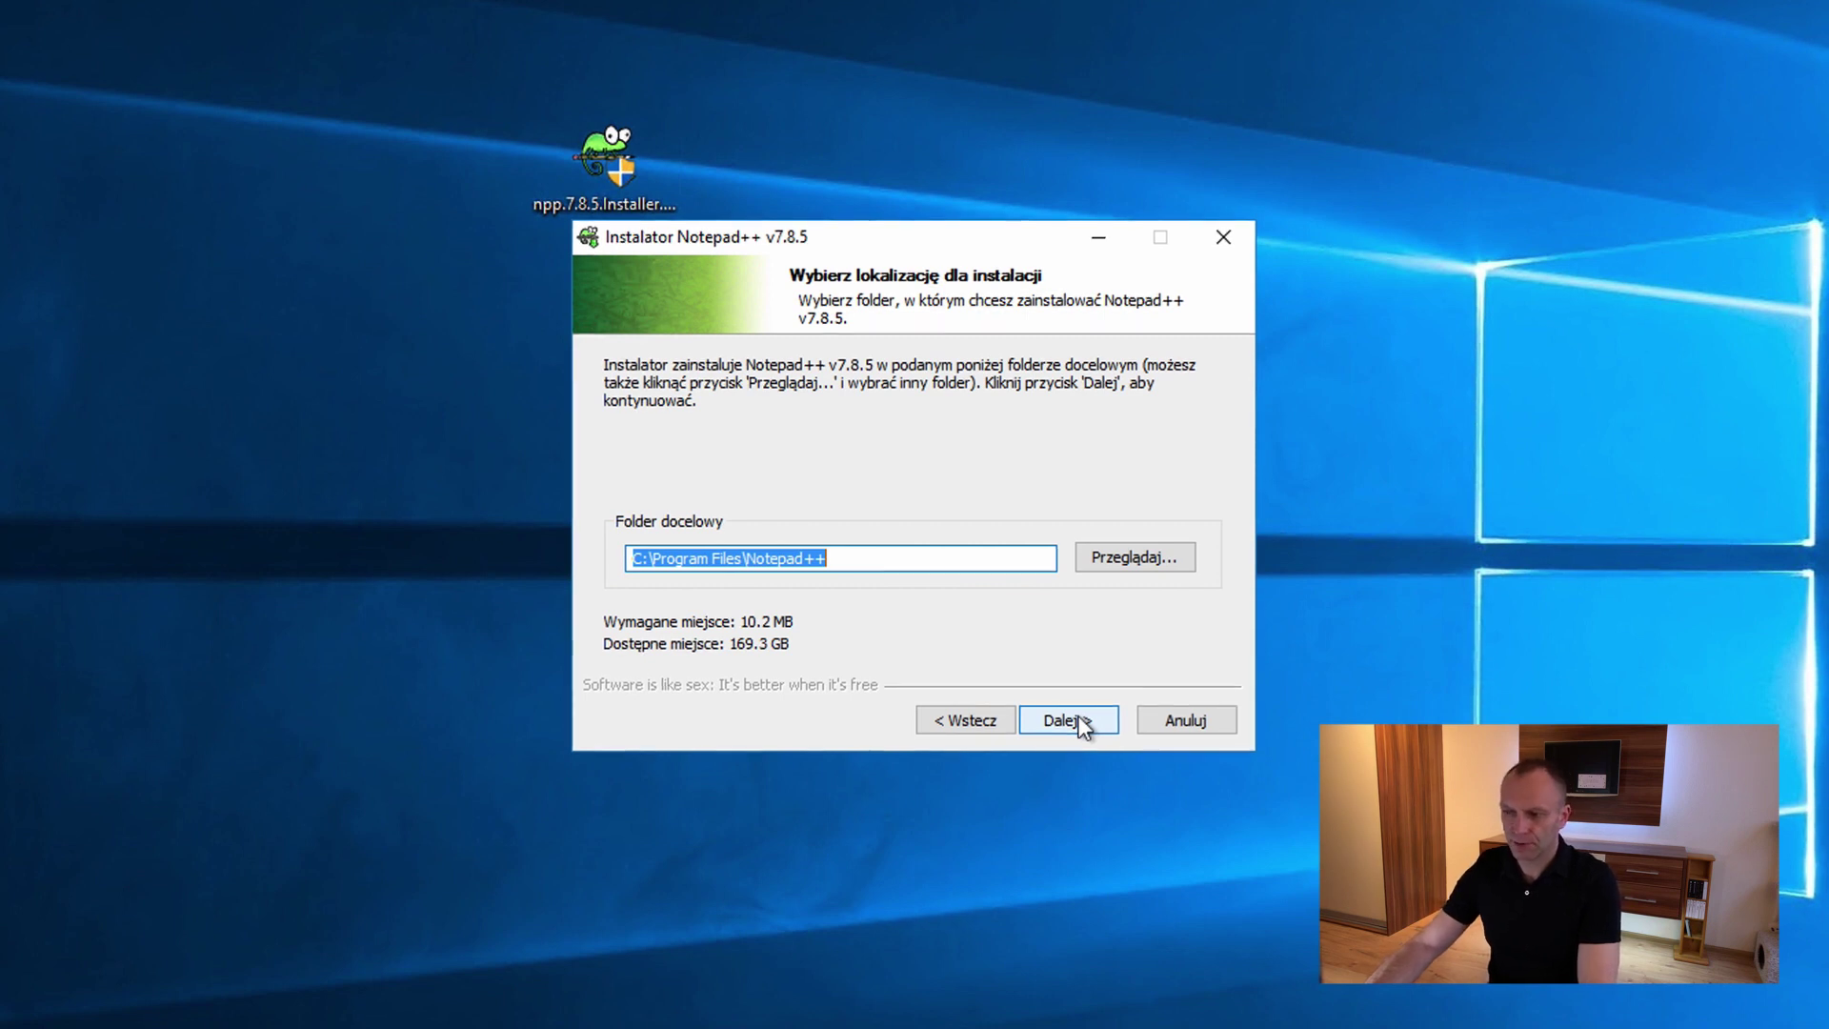
pyautogui.click(1081, 724)
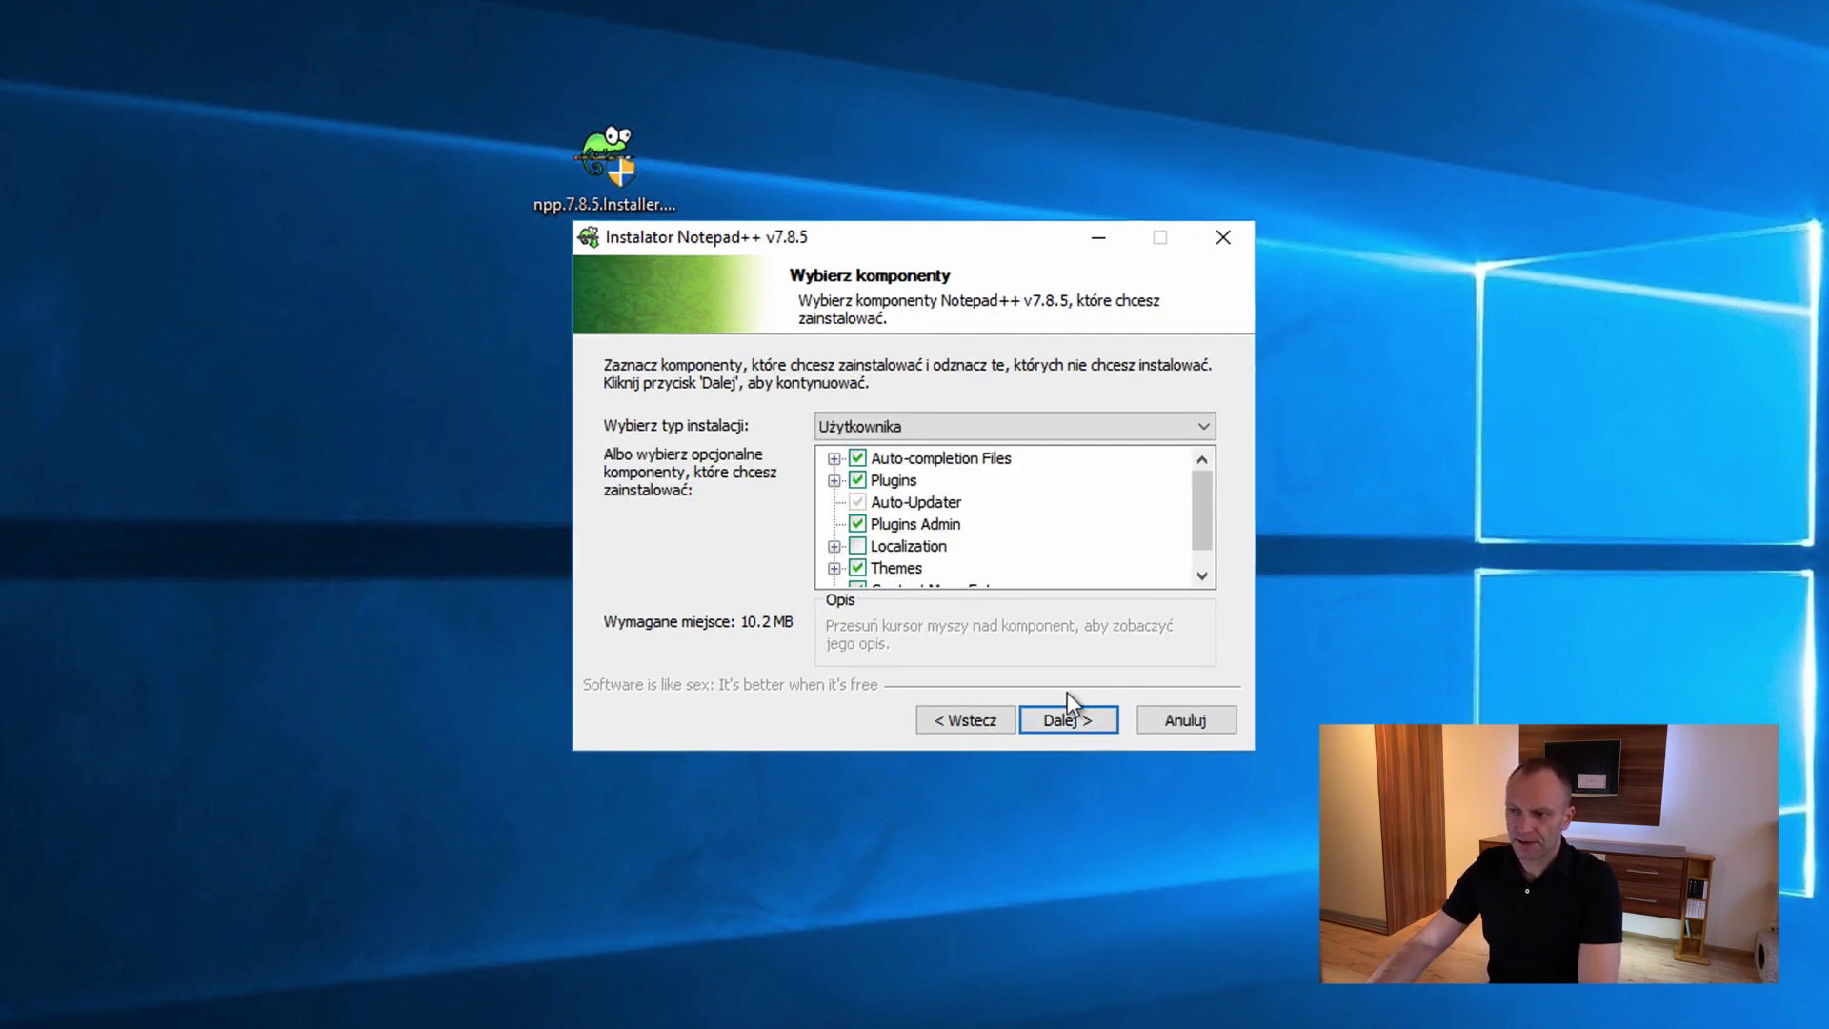
pyautogui.click(1081, 723)
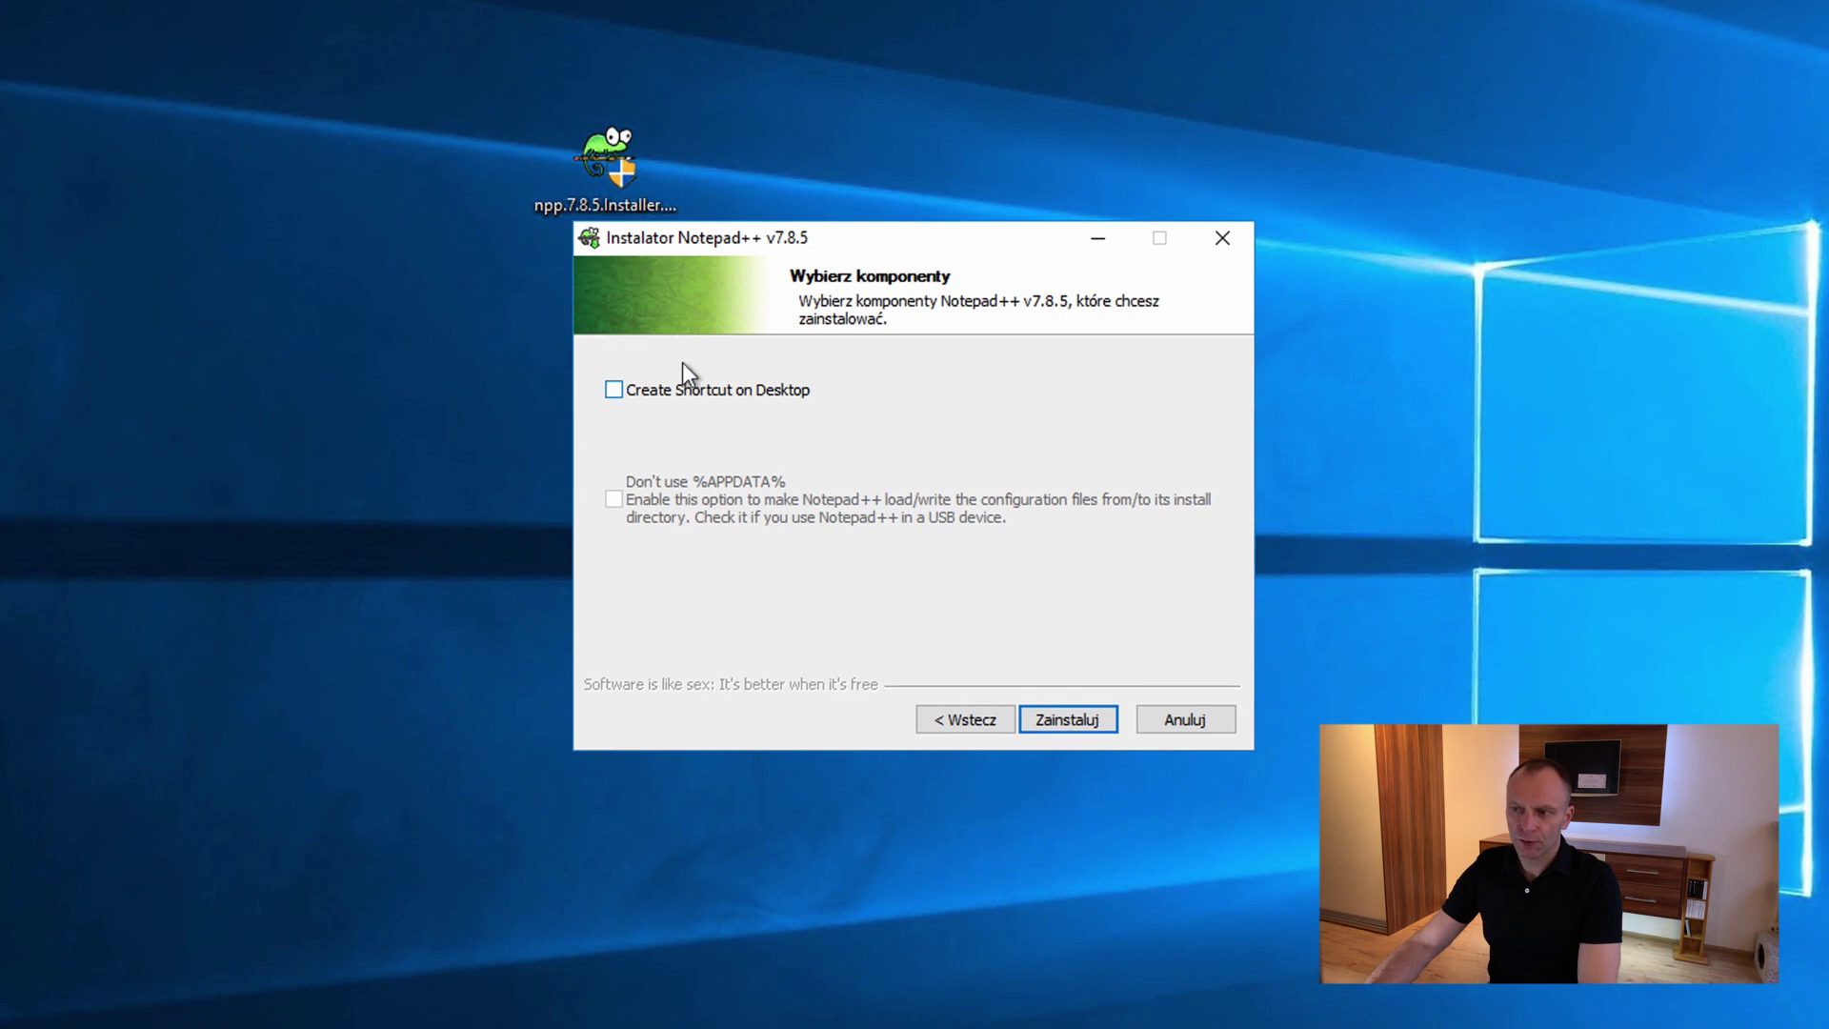
# Step: Install Notepad++ with Create Shortcut on Desktop enabled, and finish the setup with launching the program turned off
pyautogui.click(614, 390)
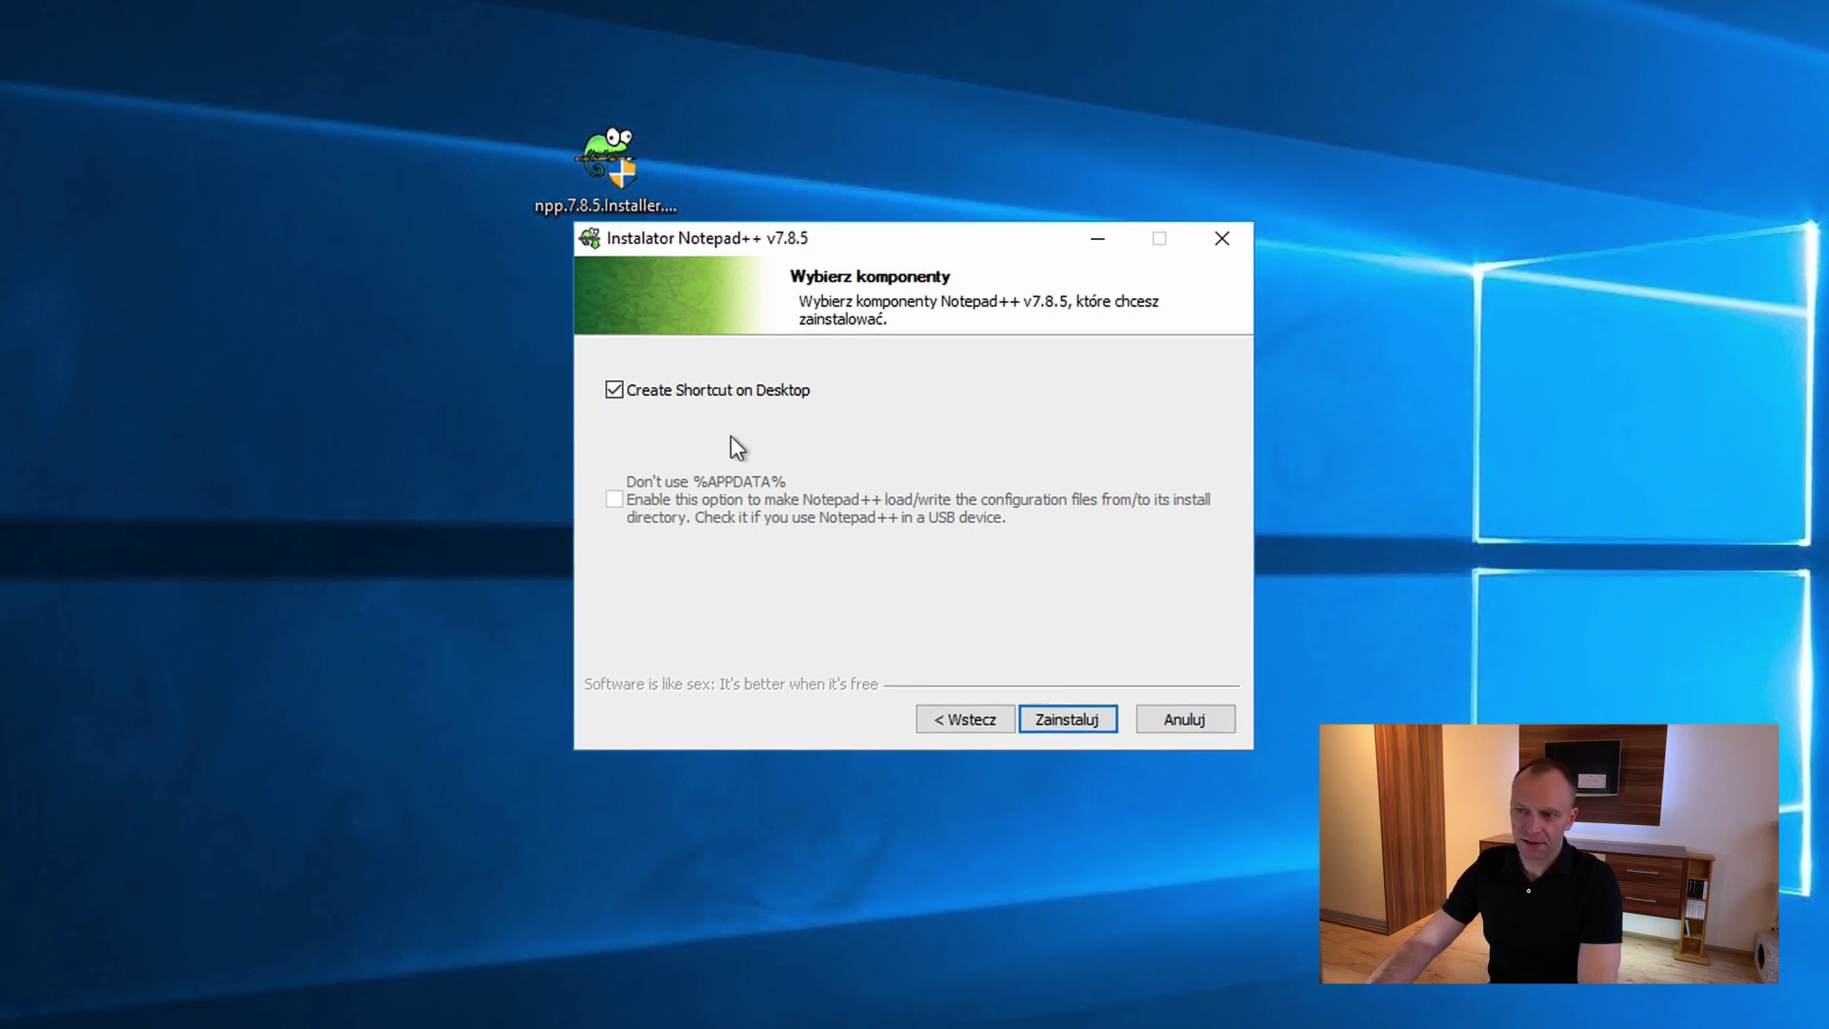
pyautogui.click(1093, 718)
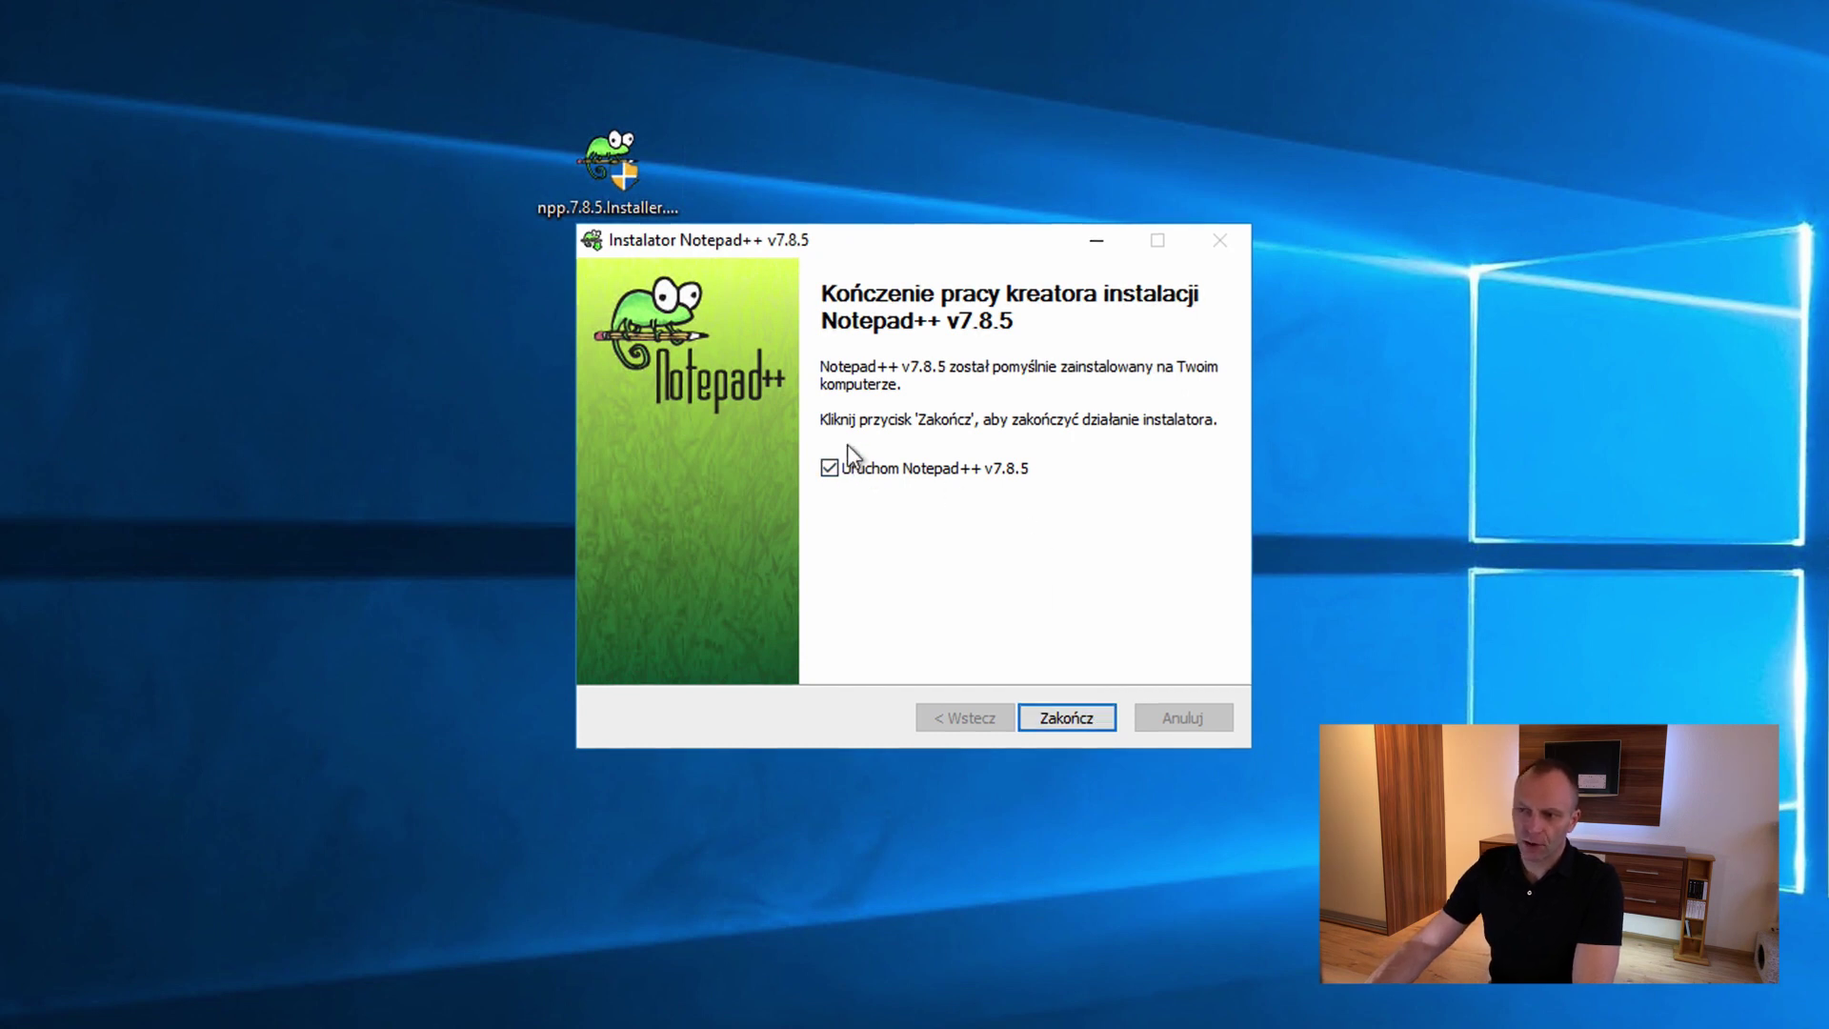
pyautogui.click(832, 476)
pyautogui.click(1079, 716)
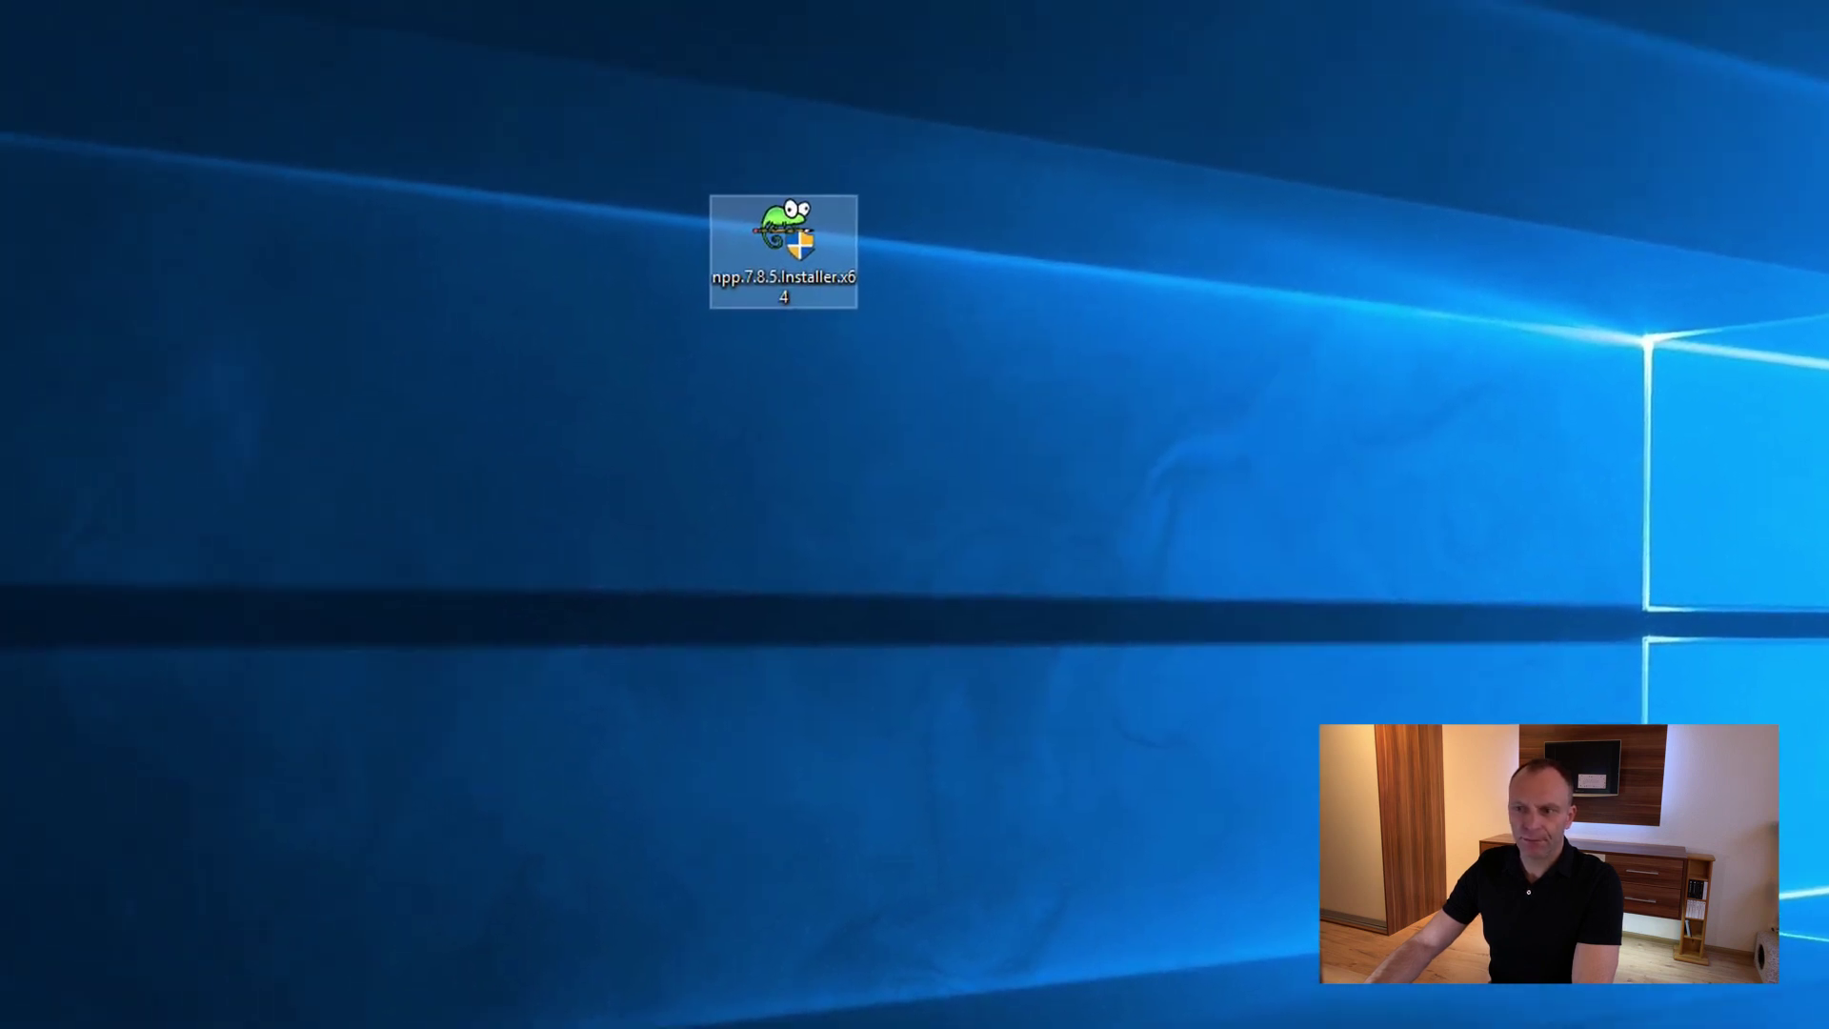
# Step: Place the new Notepad++ shortcut beside the installer file on the desktop and delete the installer
pyautogui.moveTo(5, 173); pyautogui.dragTo(305, 183)
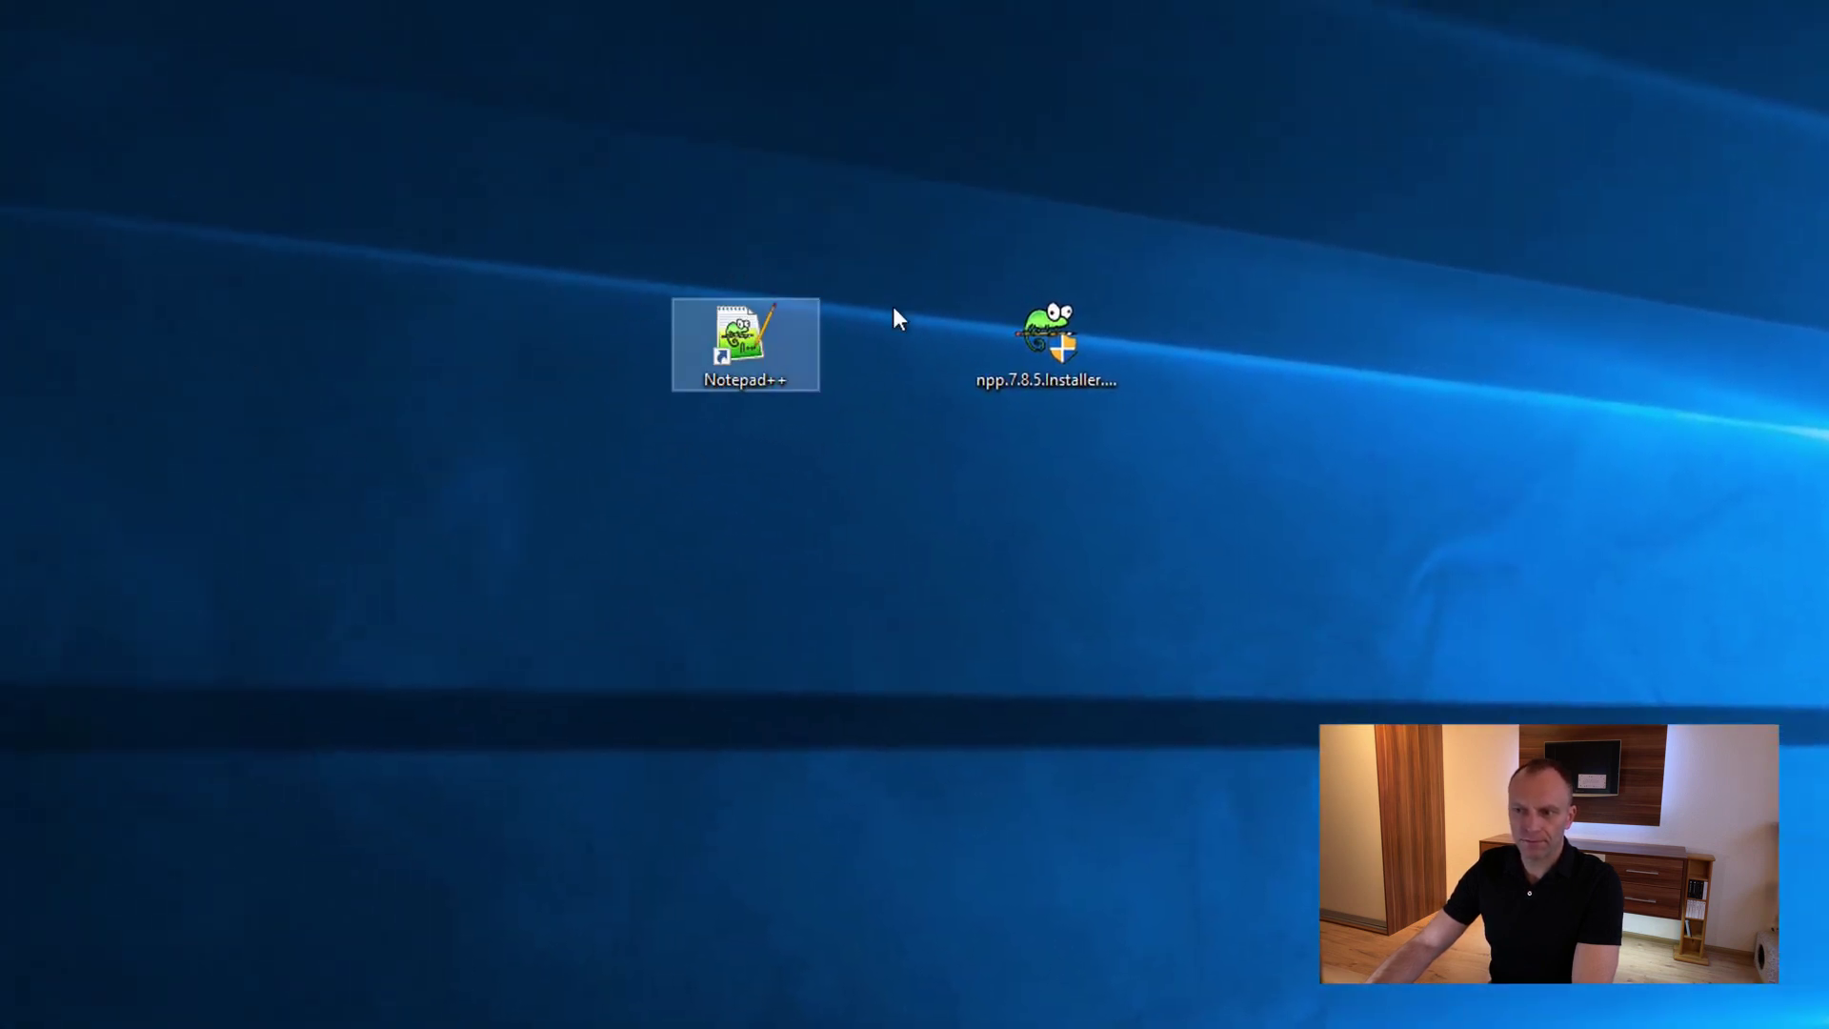
pyautogui.click(1072, 335)
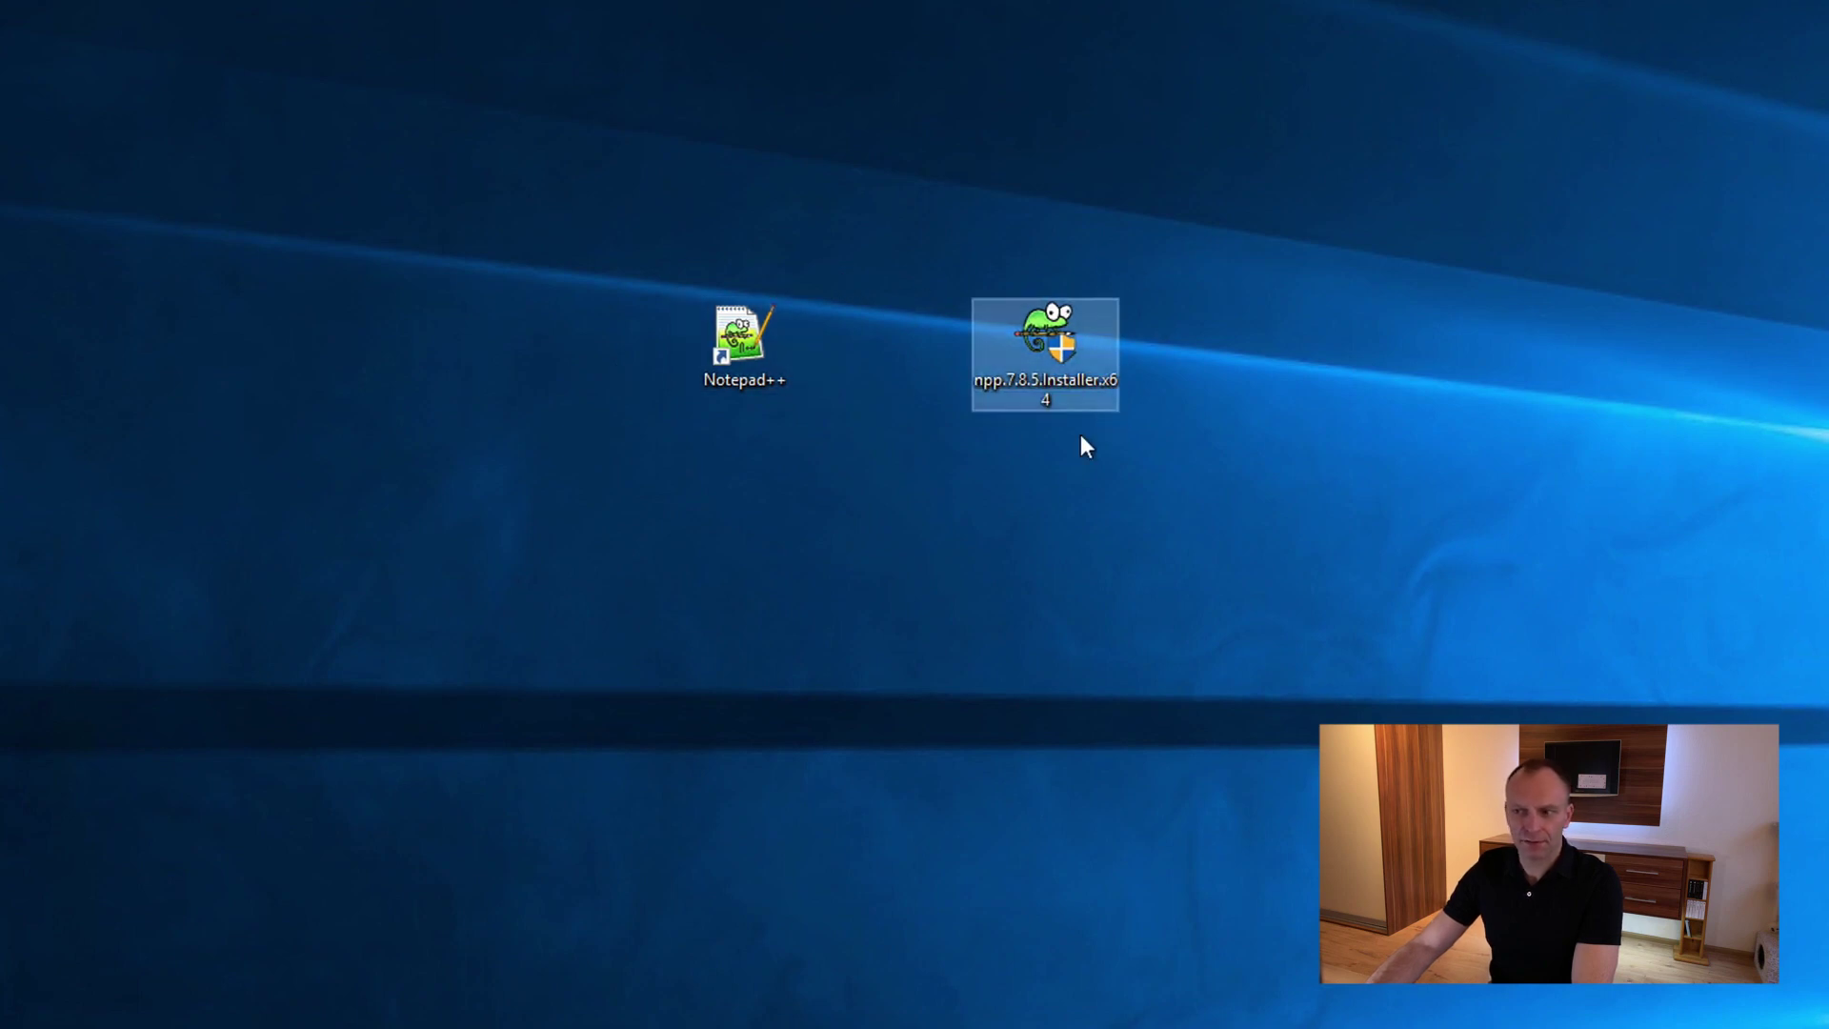
pyautogui.click(1047, 345)
pyautogui.rightClick(1048, 344)
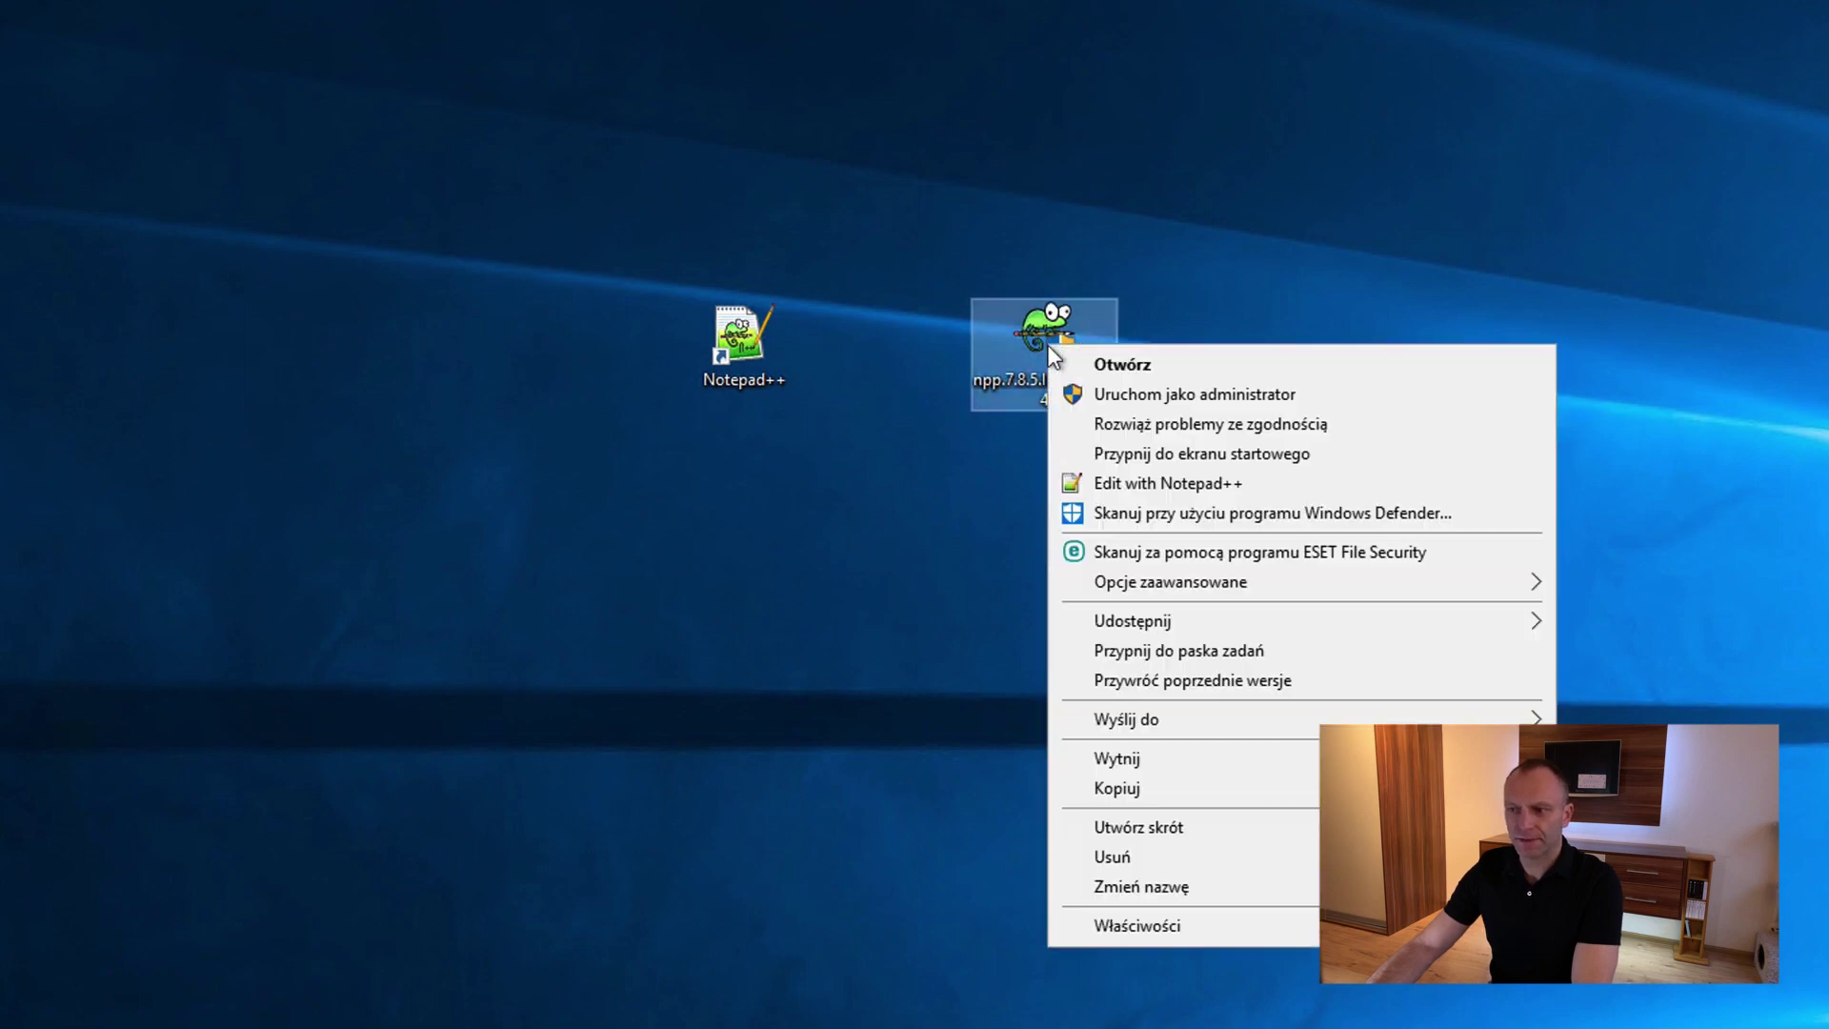
pyautogui.click(1115, 857)
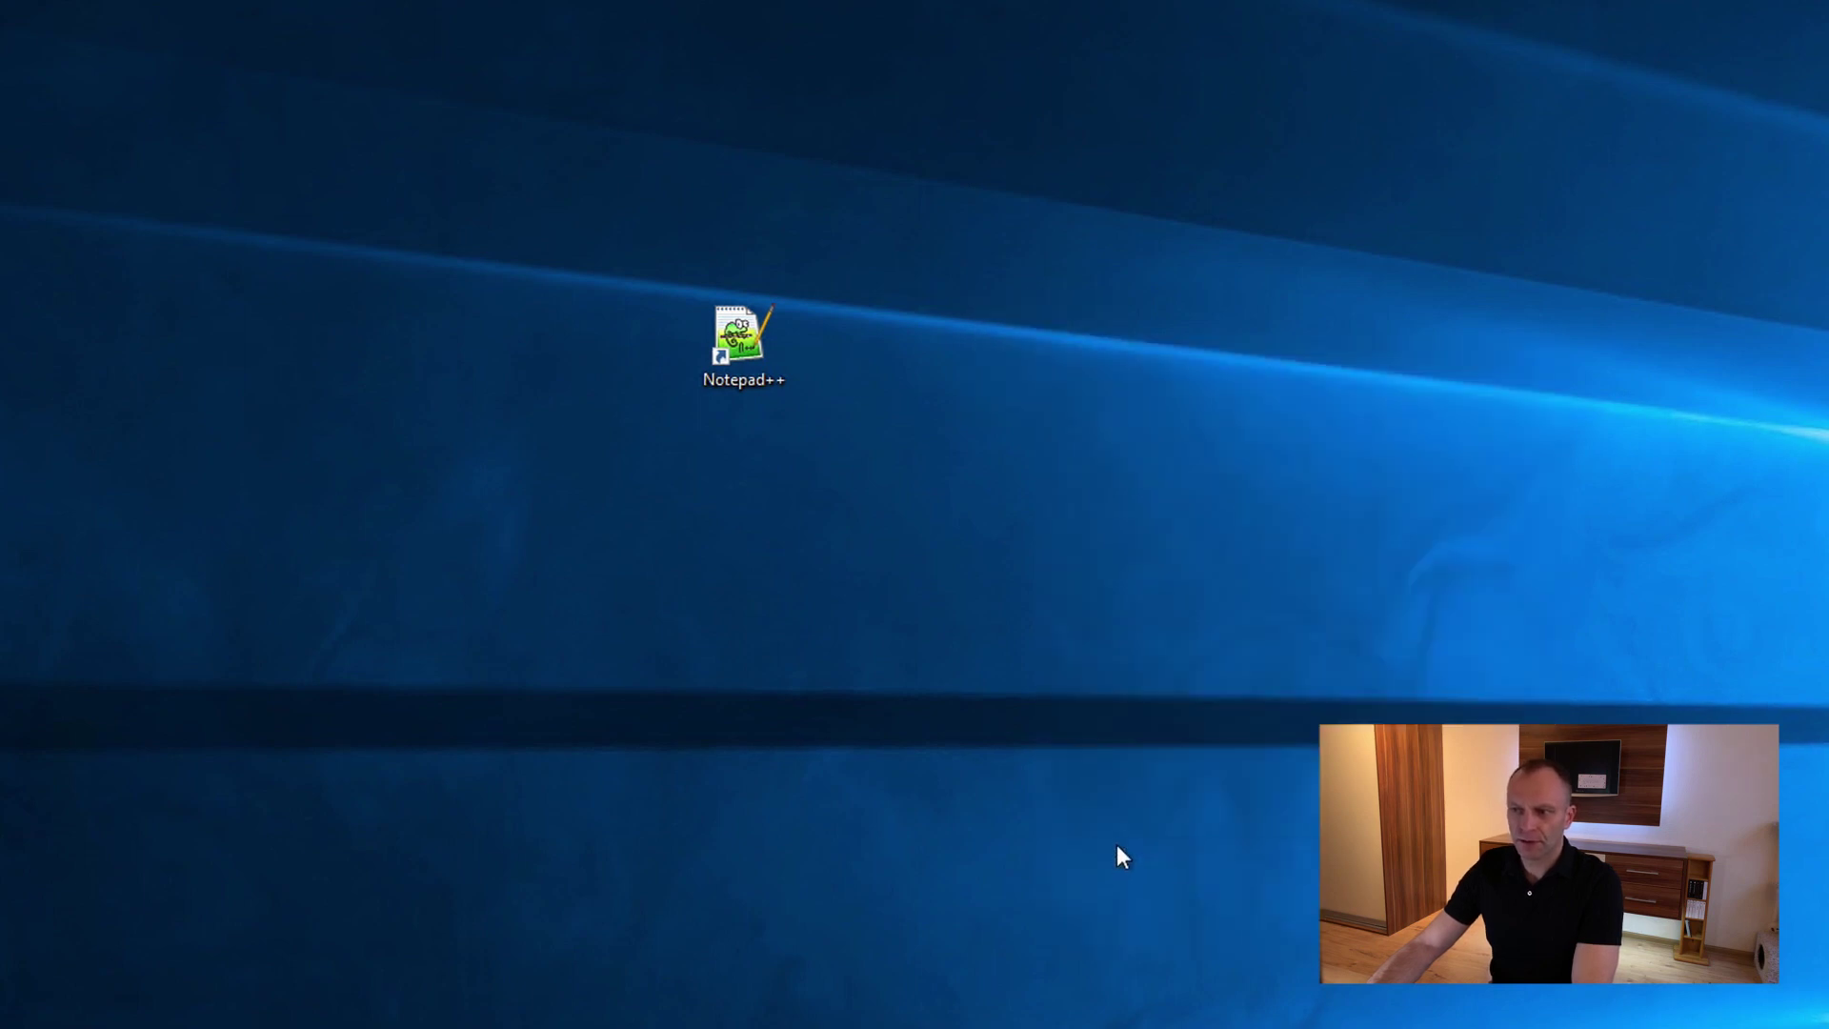
# Step: Place the Notepad++ shortcut below the Panel sterowania icon and empty the Recycle Bin, permanently deleting the installer
pyautogui.moveTo(740, 345); pyautogui.dragTo(55, 326)
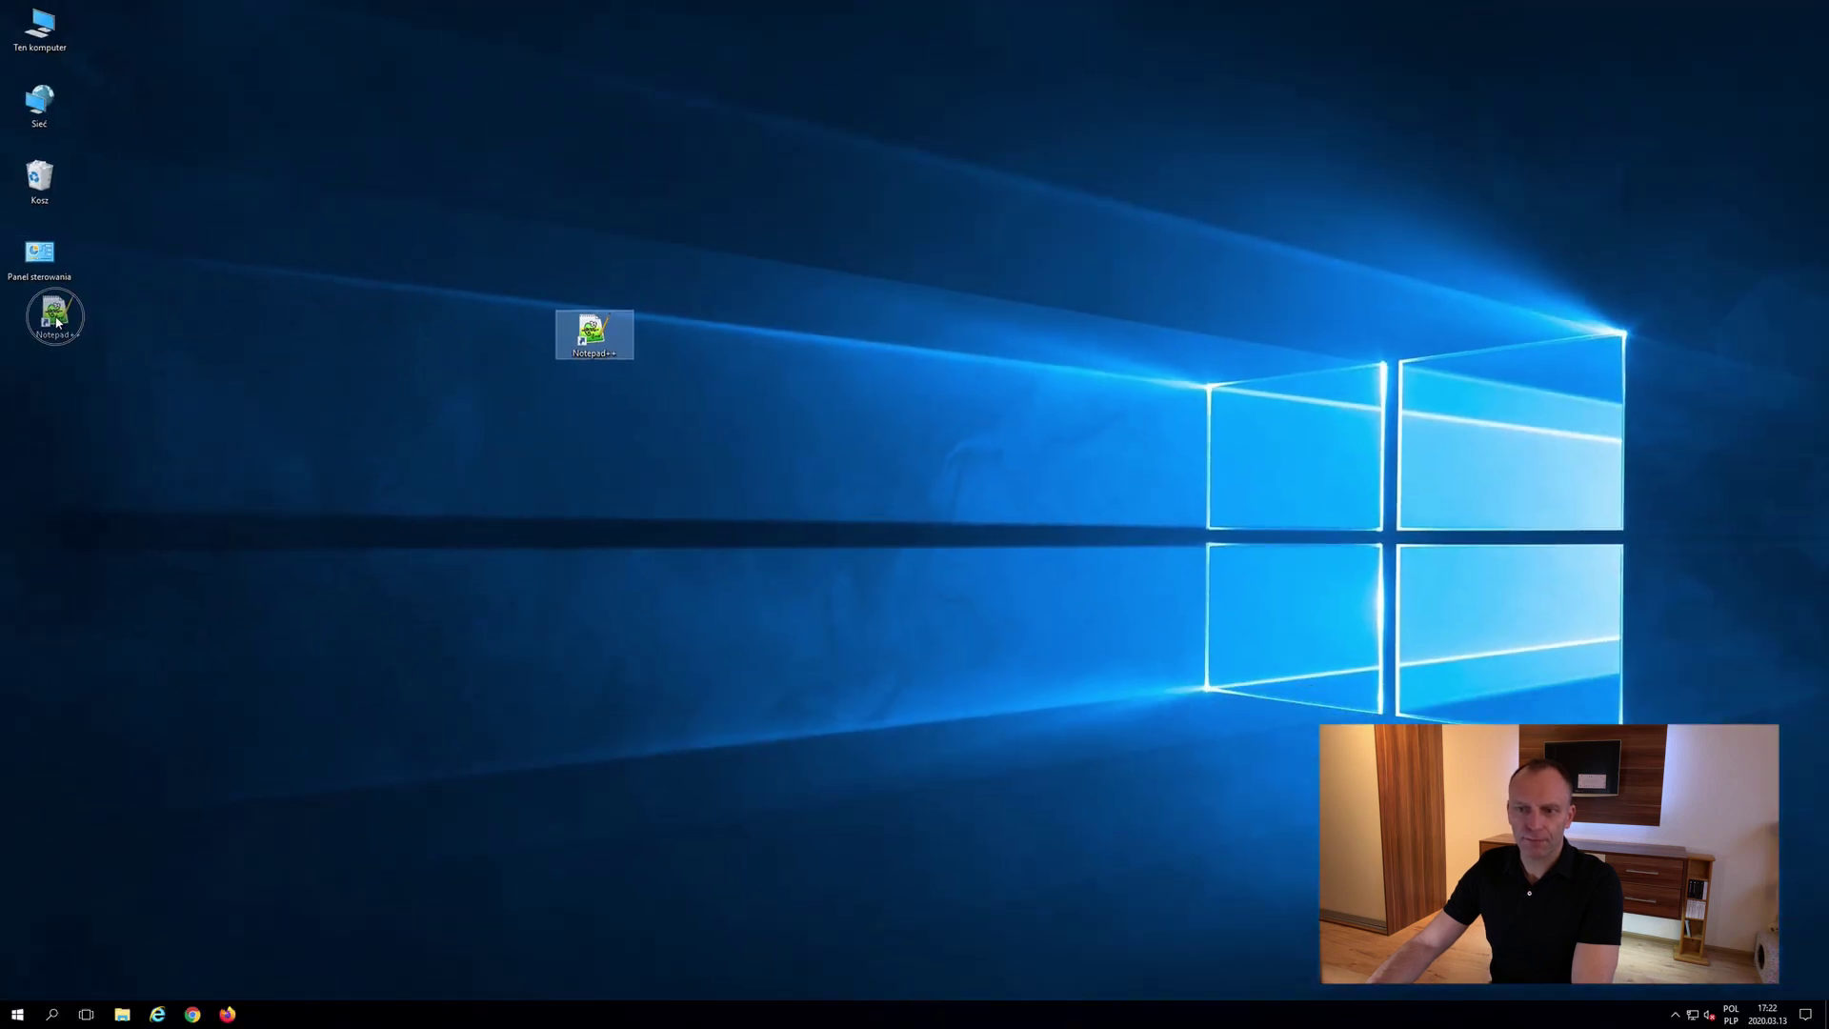
pyautogui.rightClick(36, 169)
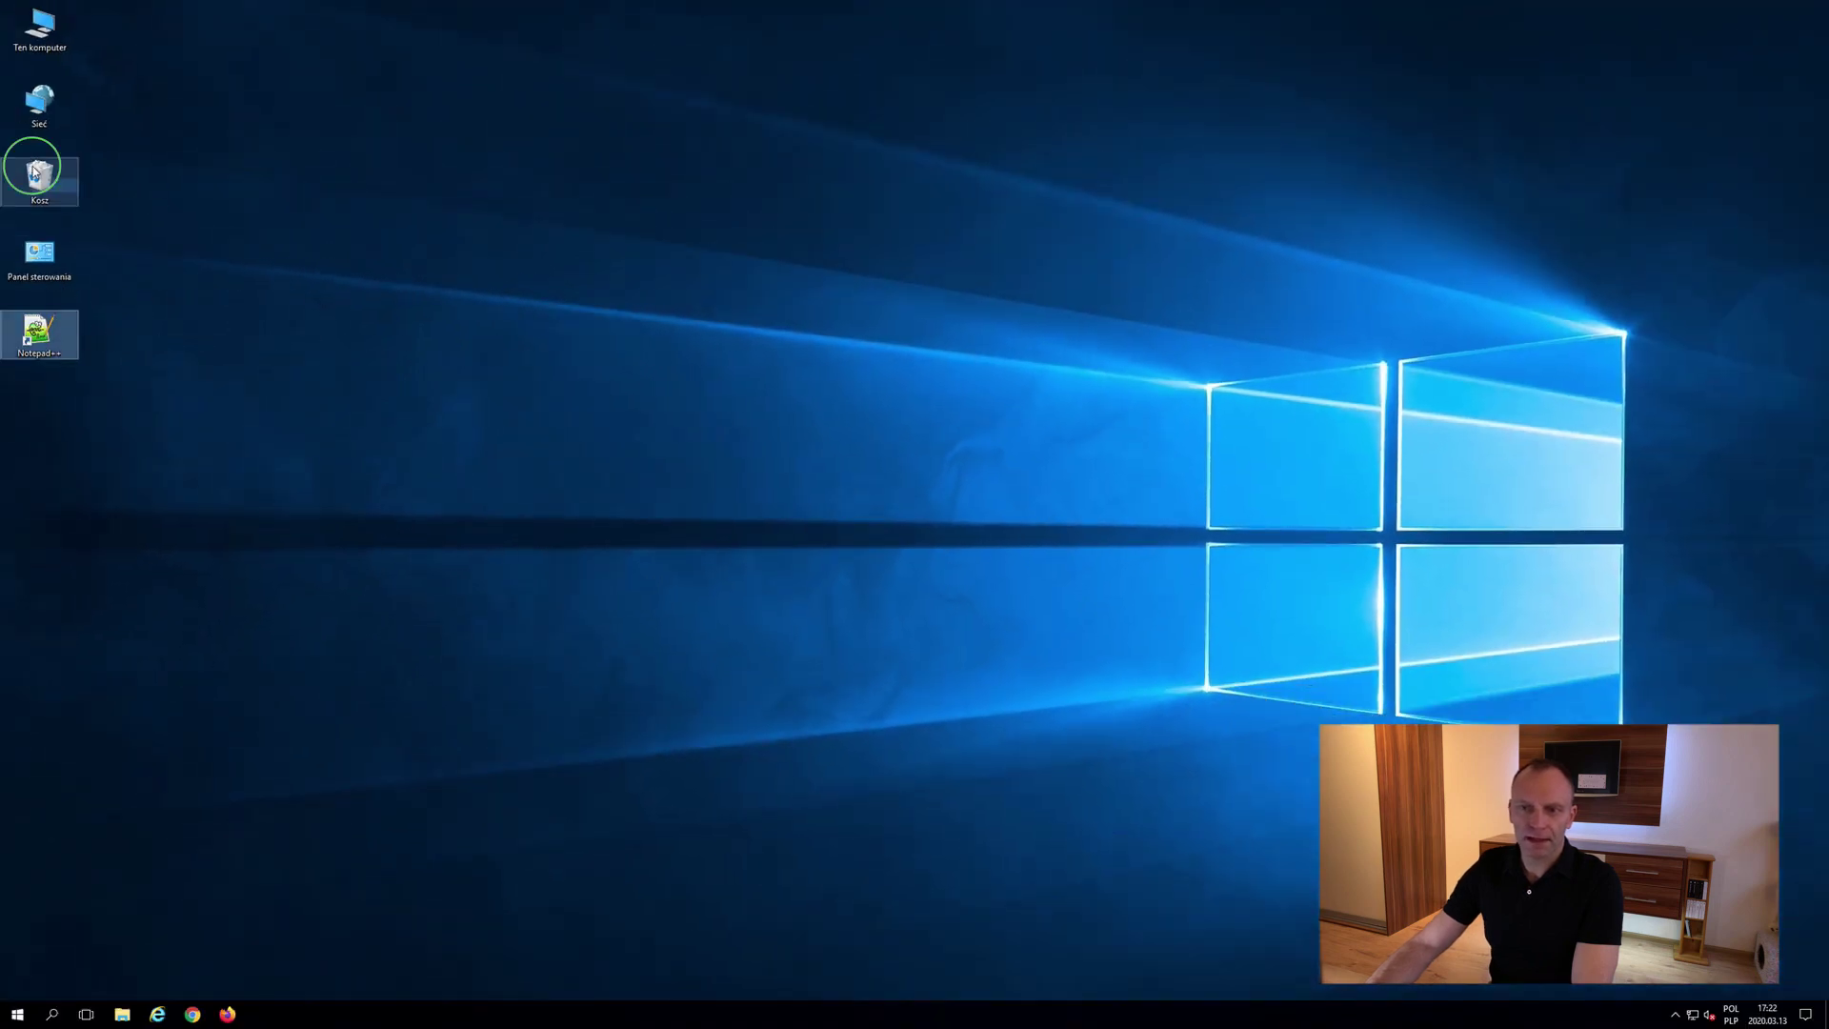
pyautogui.click(72, 193)
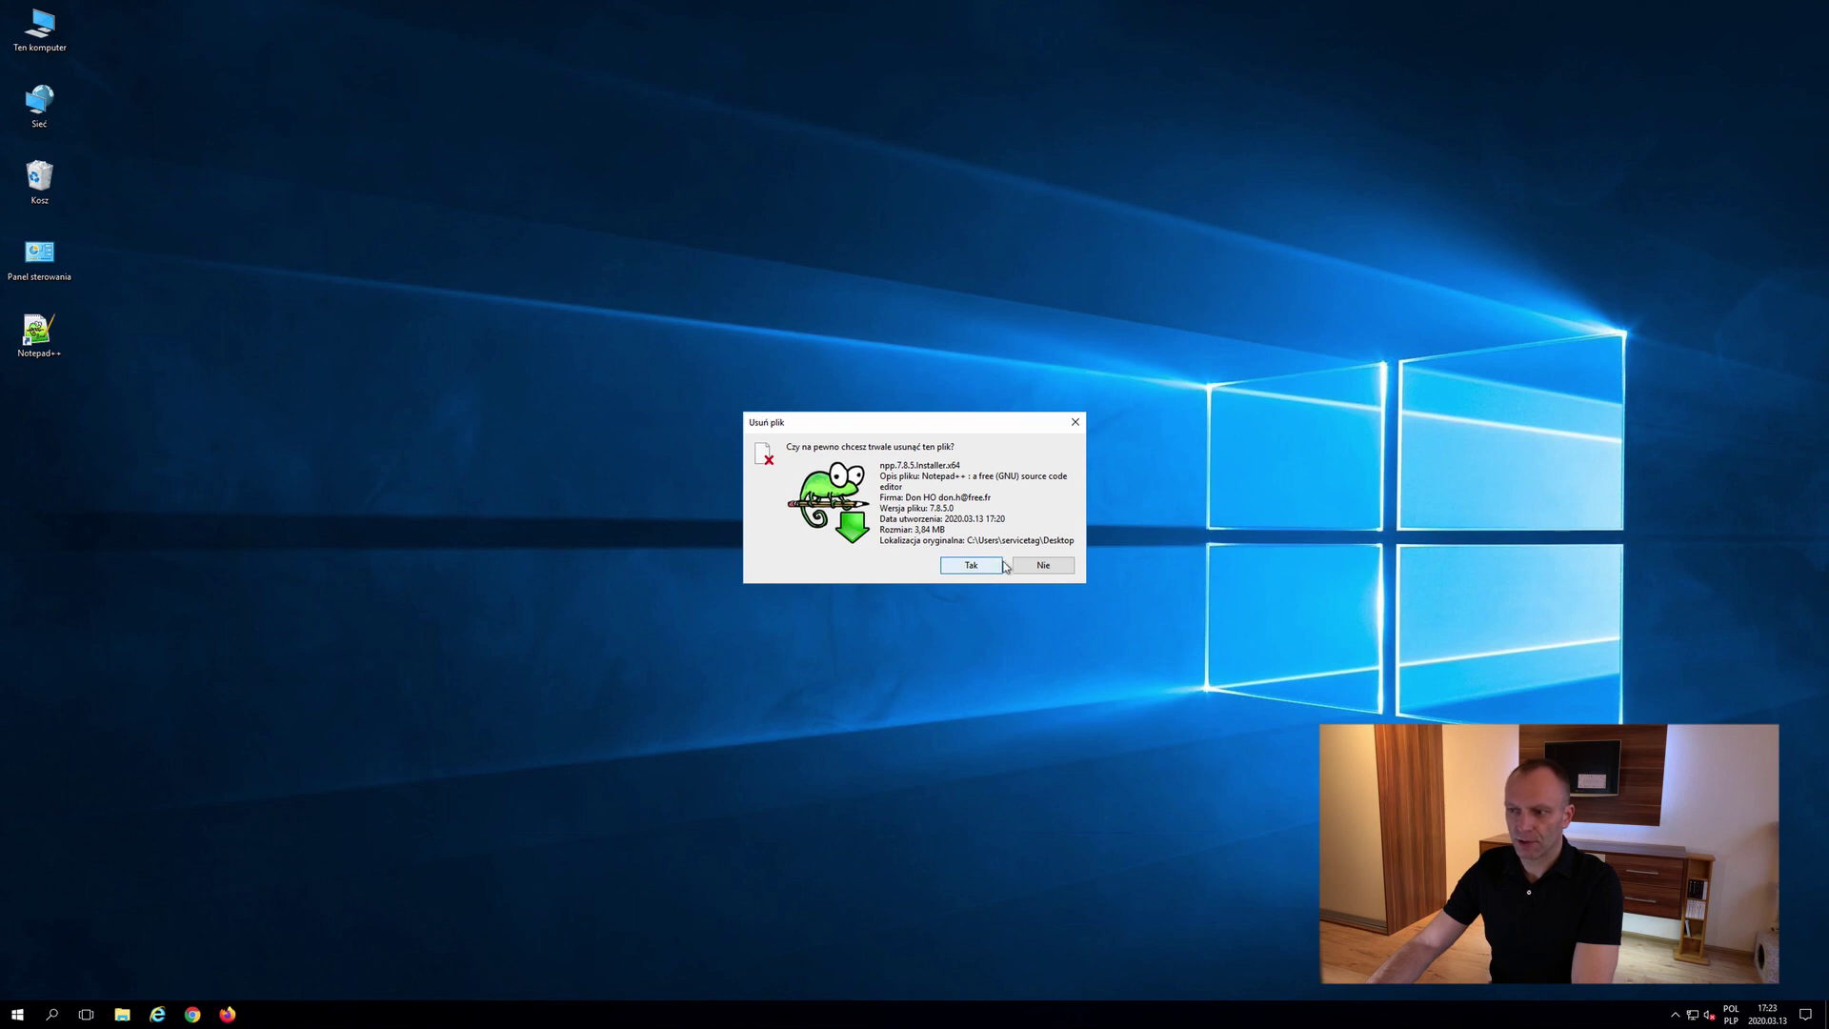
pyautogui.click(975, 563)
pyautogui.click(499, 406)
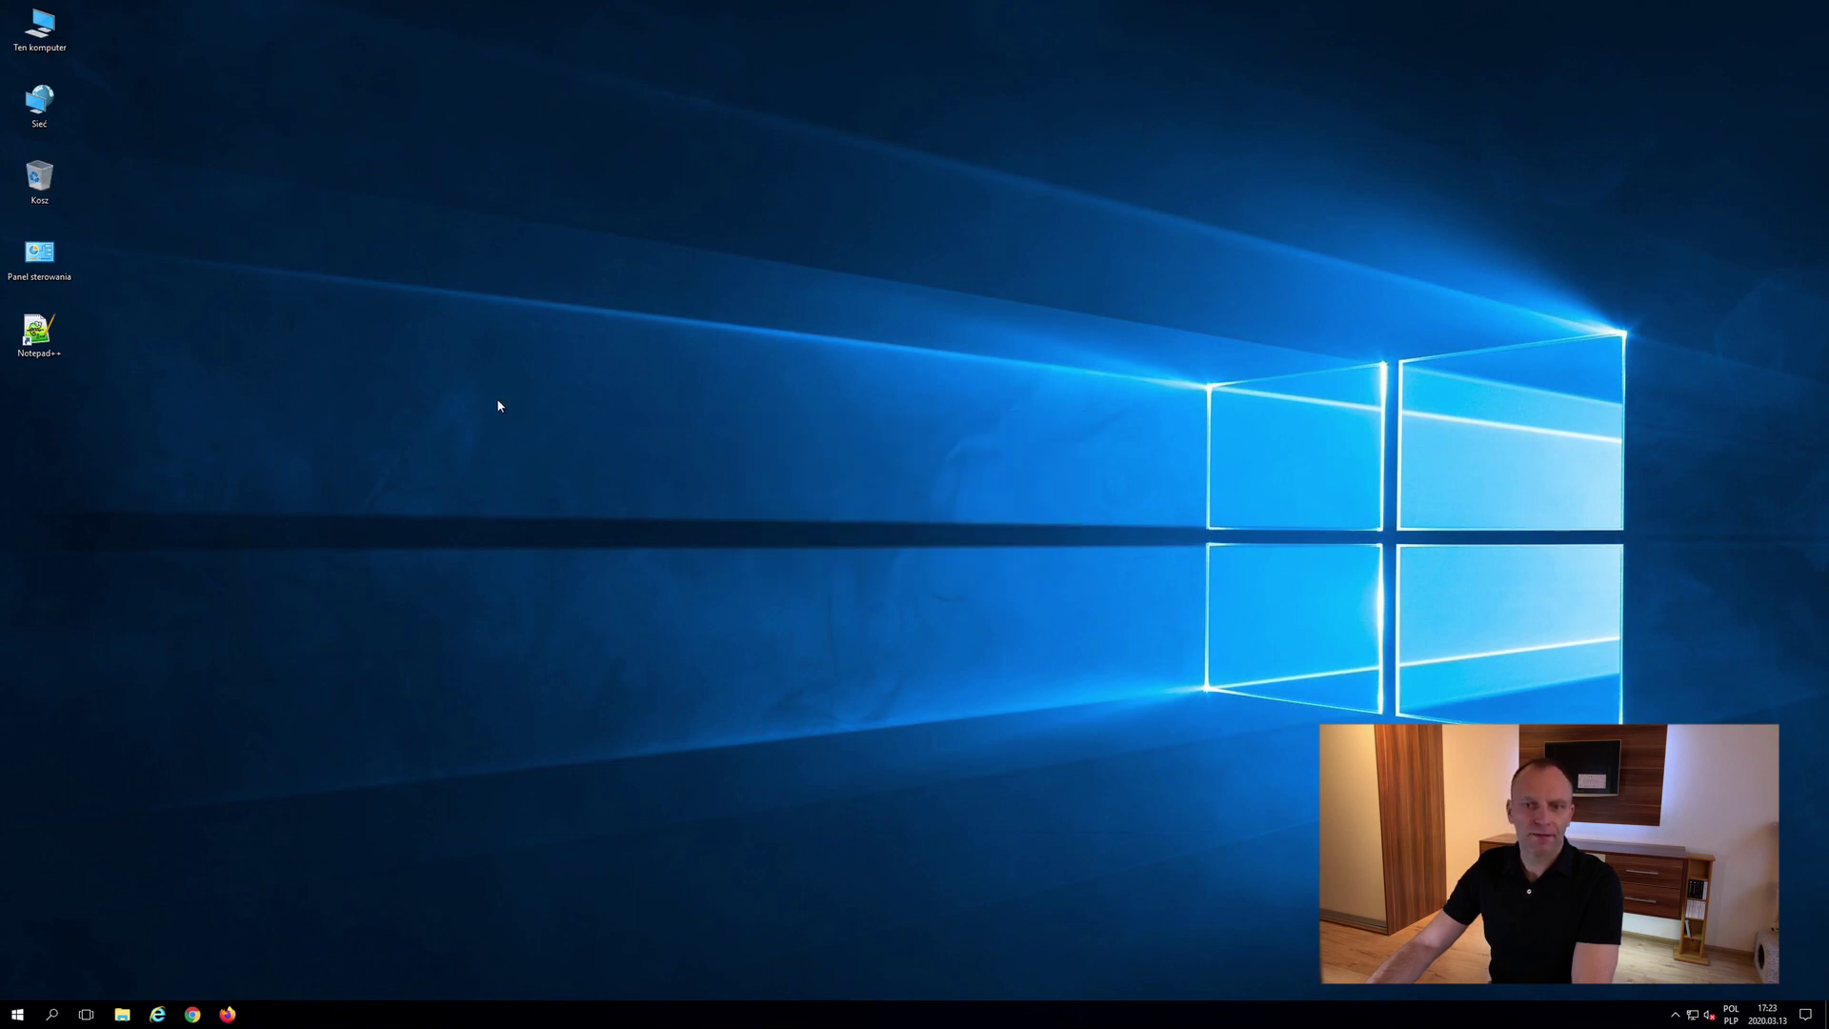
# Step: Launch Notepad++ from its desktop shortcut and move its window clear of the desktop icons
pyautogui.click(39, 333)
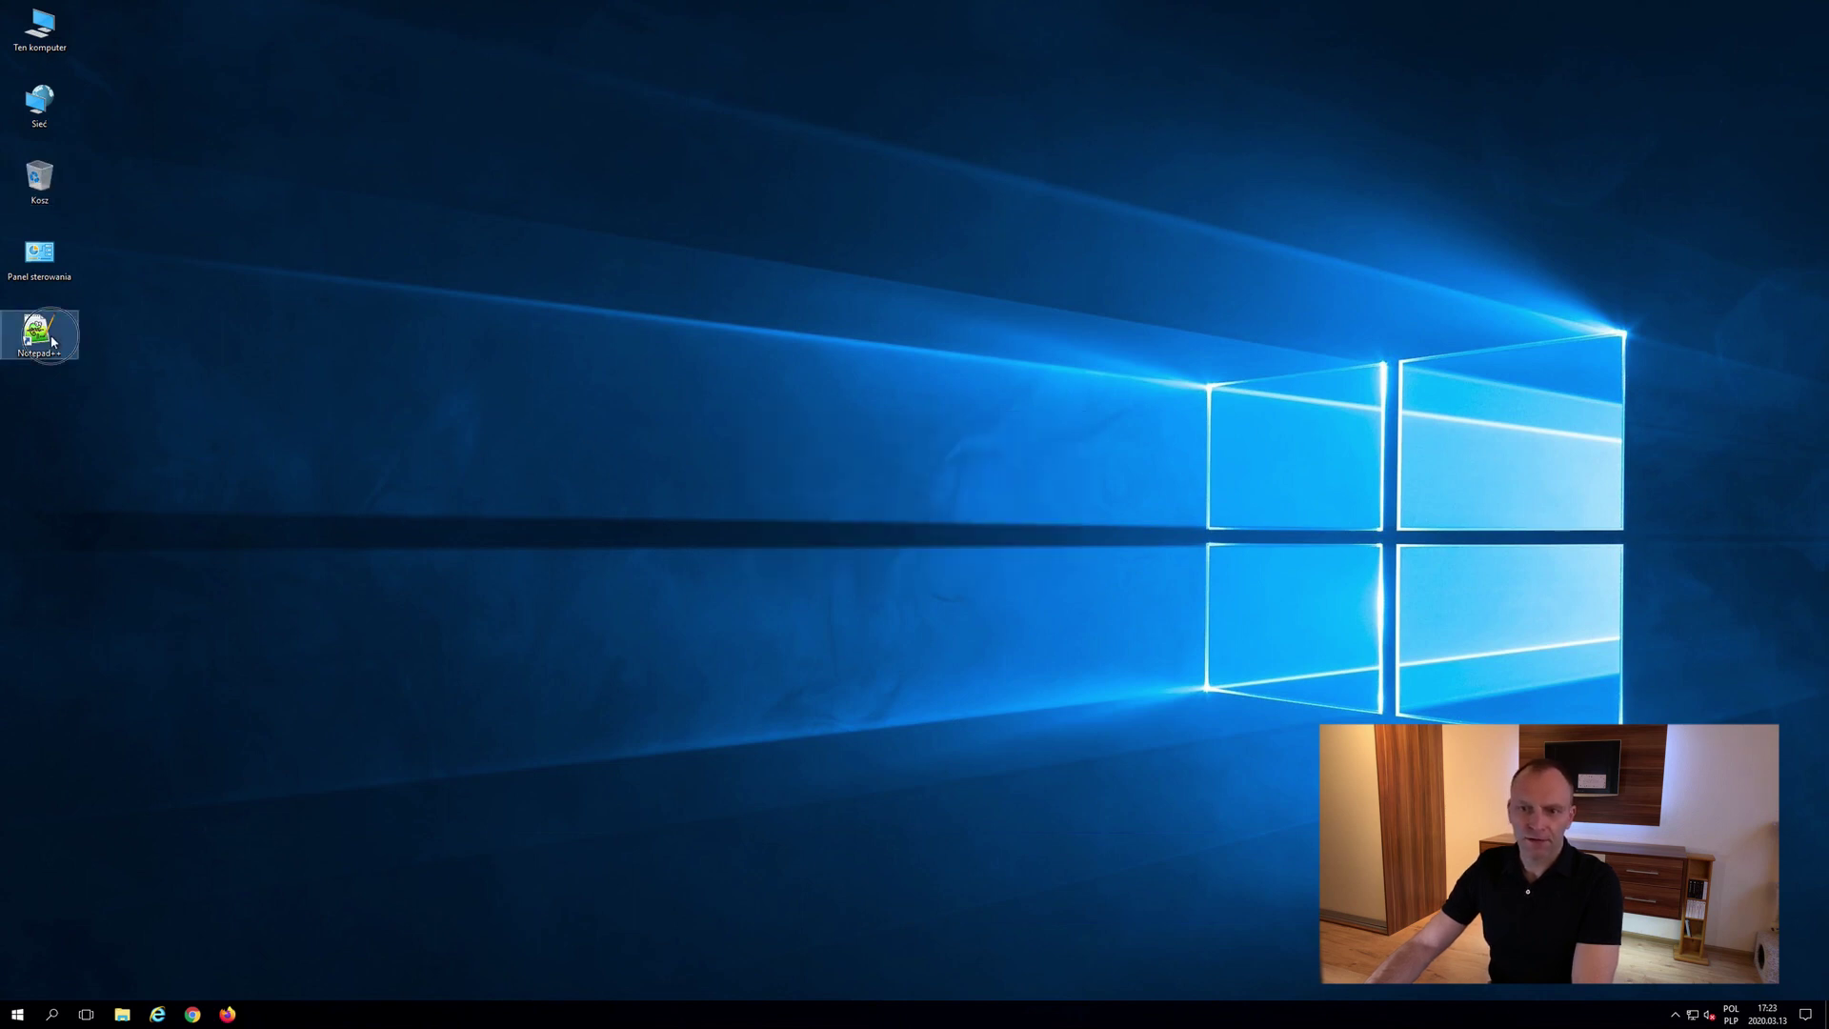
pyautogui.click(337, 322)
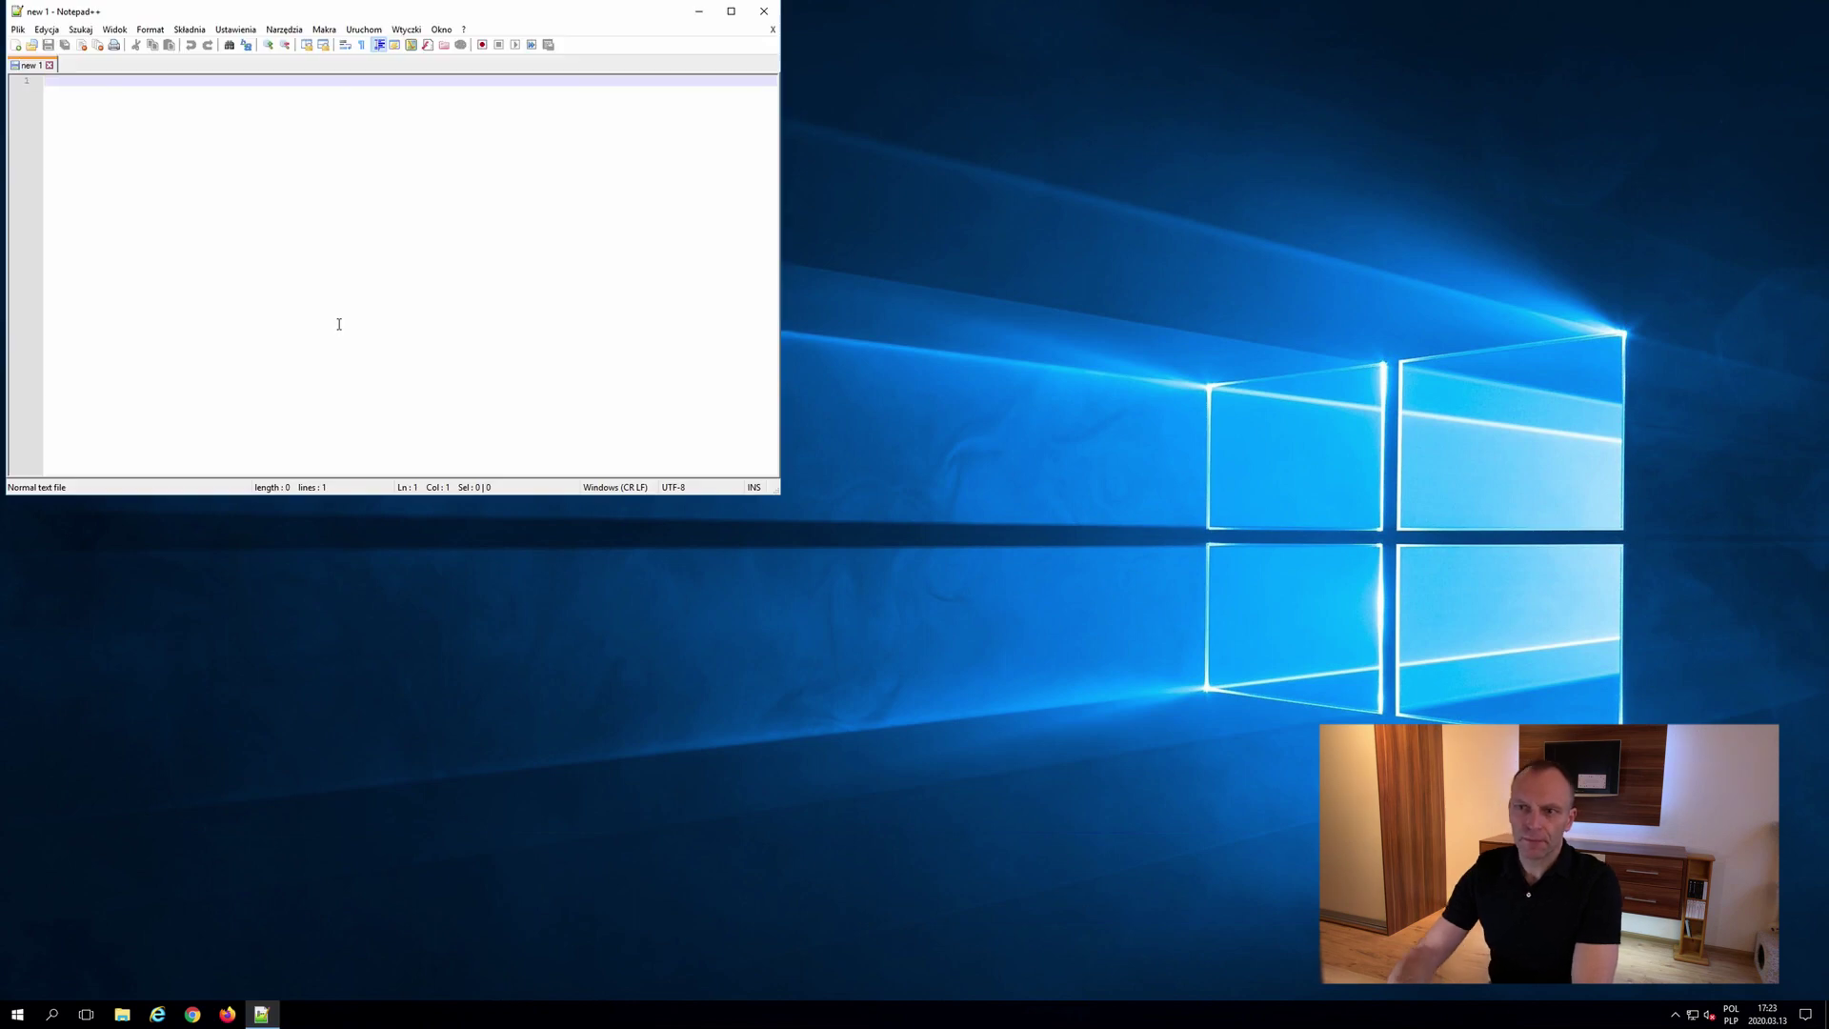
pyautogui.moveTo(348, 11); pyautogui.dragTo(627, 86)
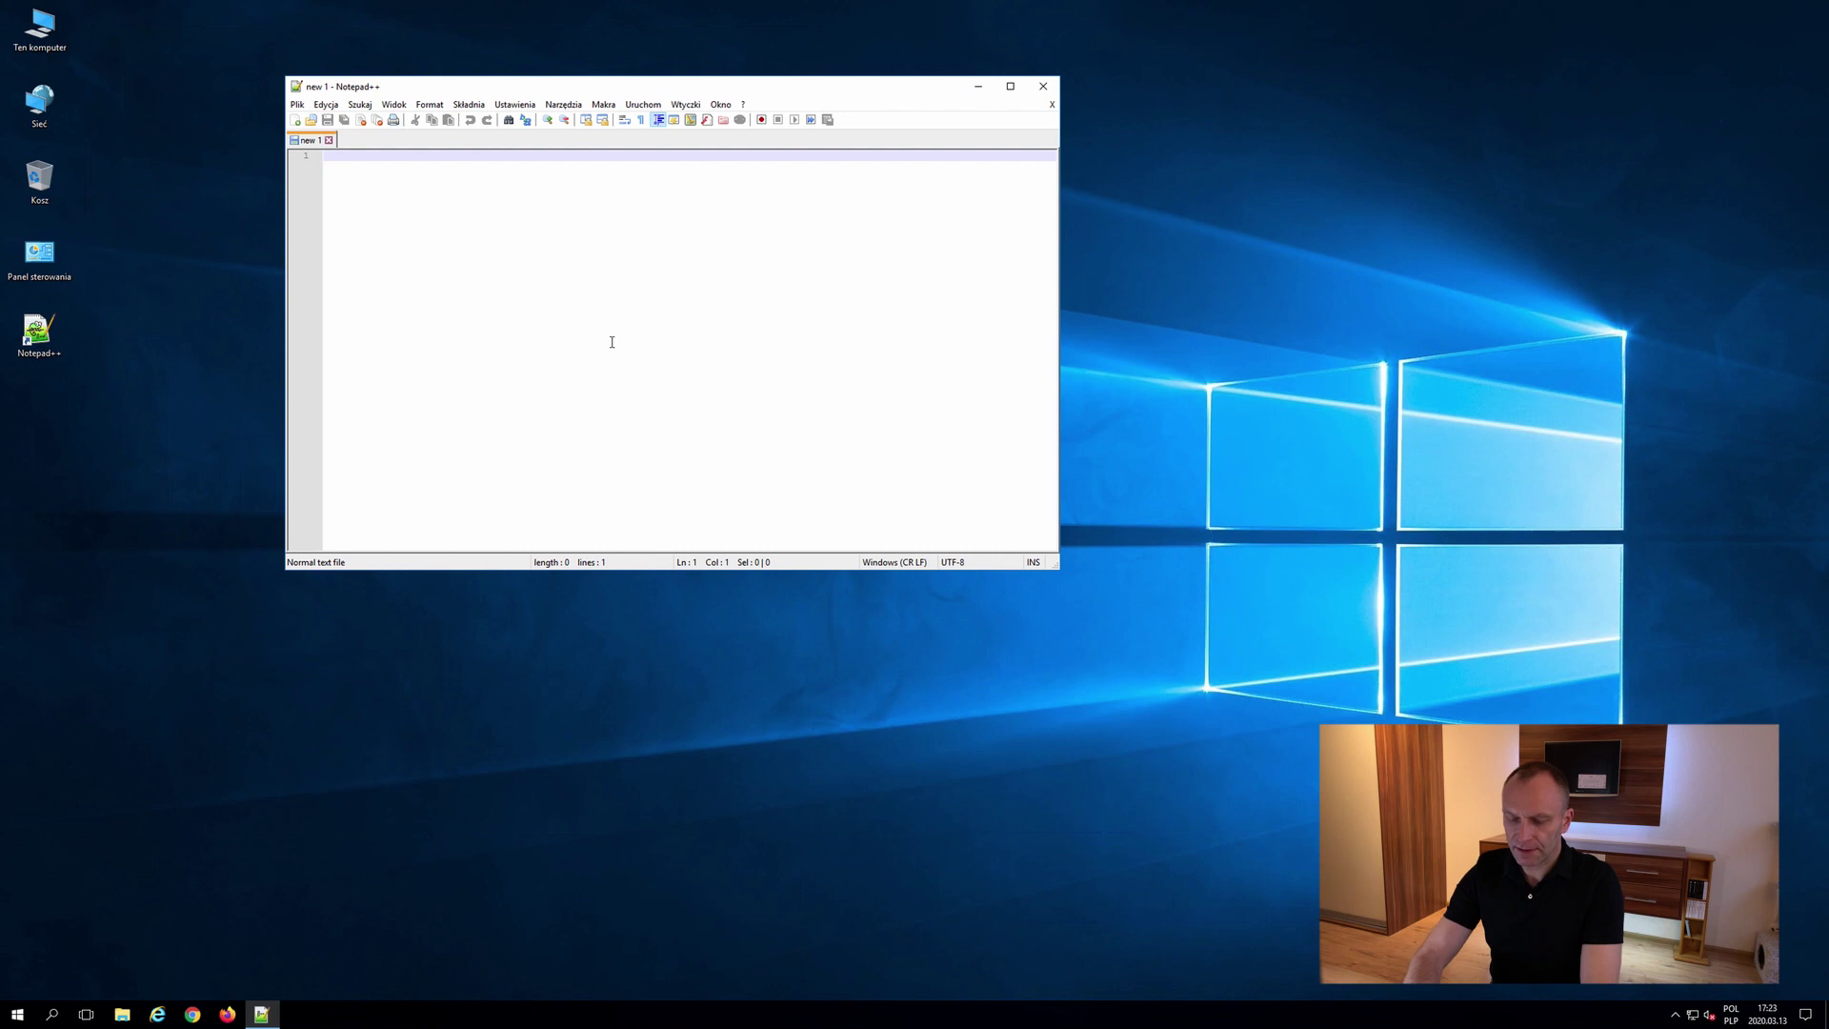
# Step: Open the Windows Notatnik editor, shrink its window, and arrange it side by side with the Notepad++ window
pyautogui.press('super+r')
pyautogui.write('notepad')
pyautogui.press('Return')
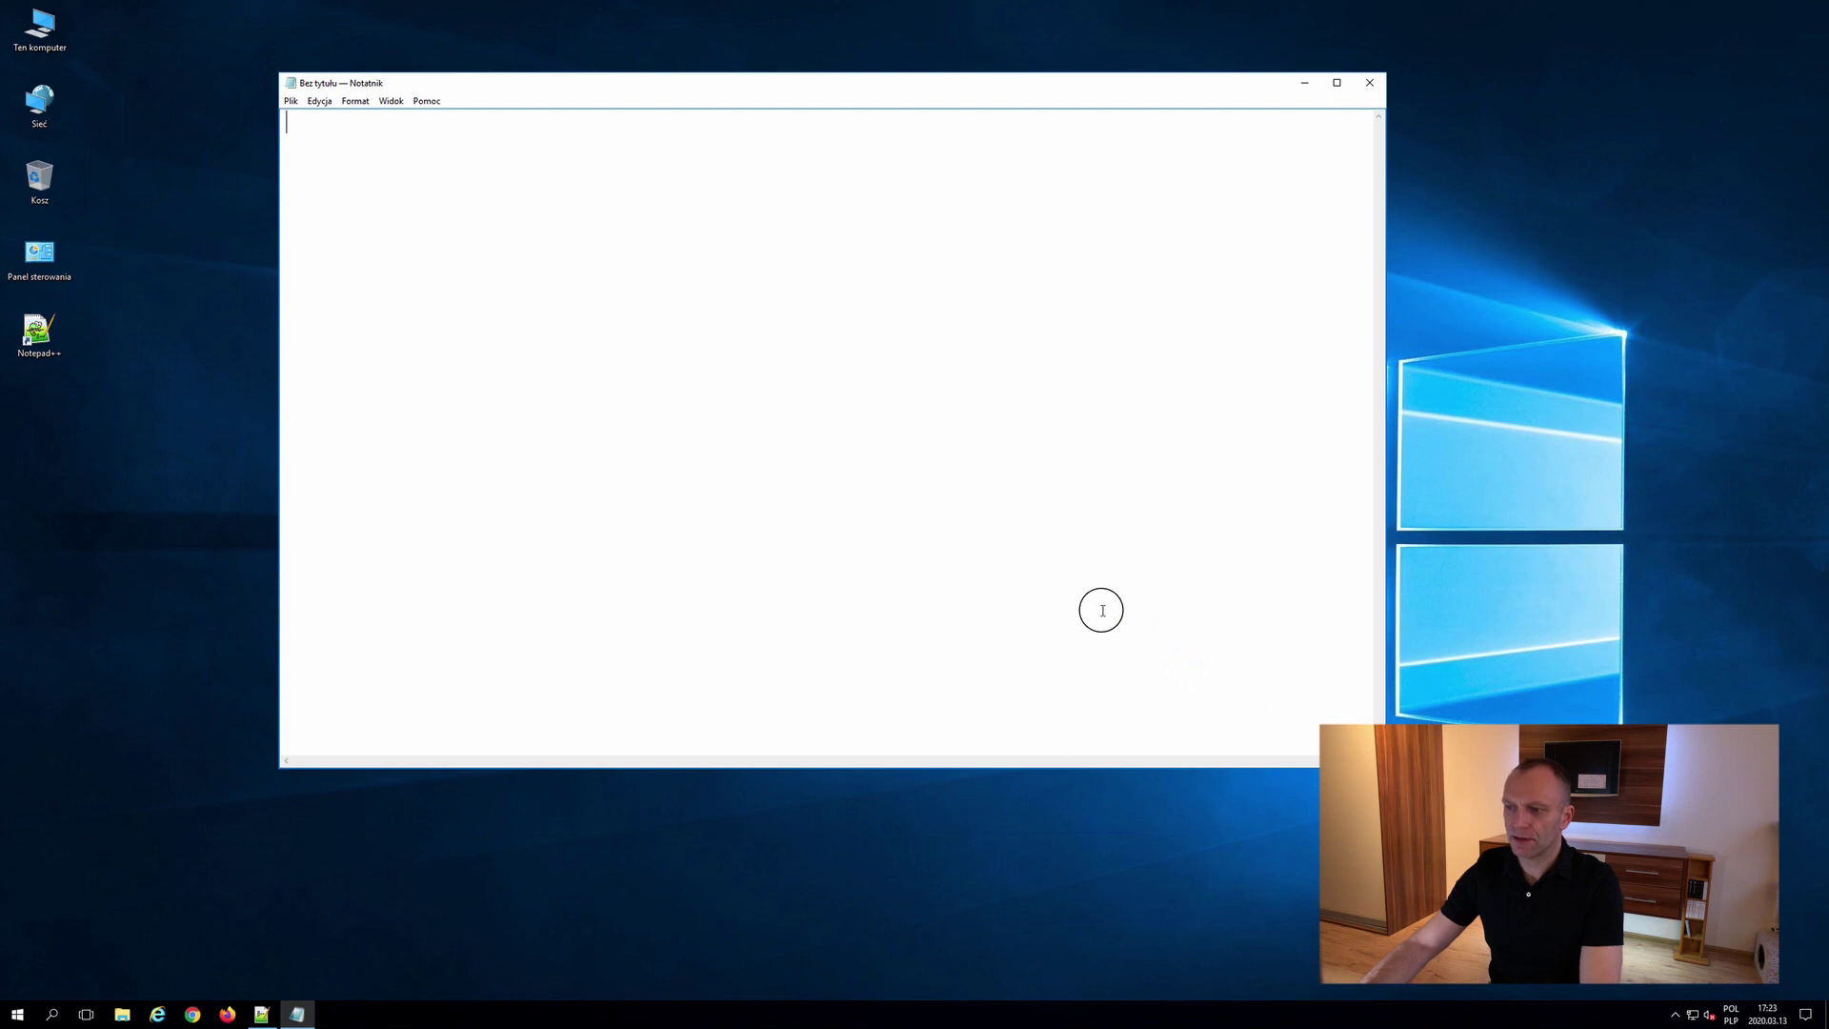
pyautogui.moveTo(1384, 765); pyautogui.dragTo(1051, 581)
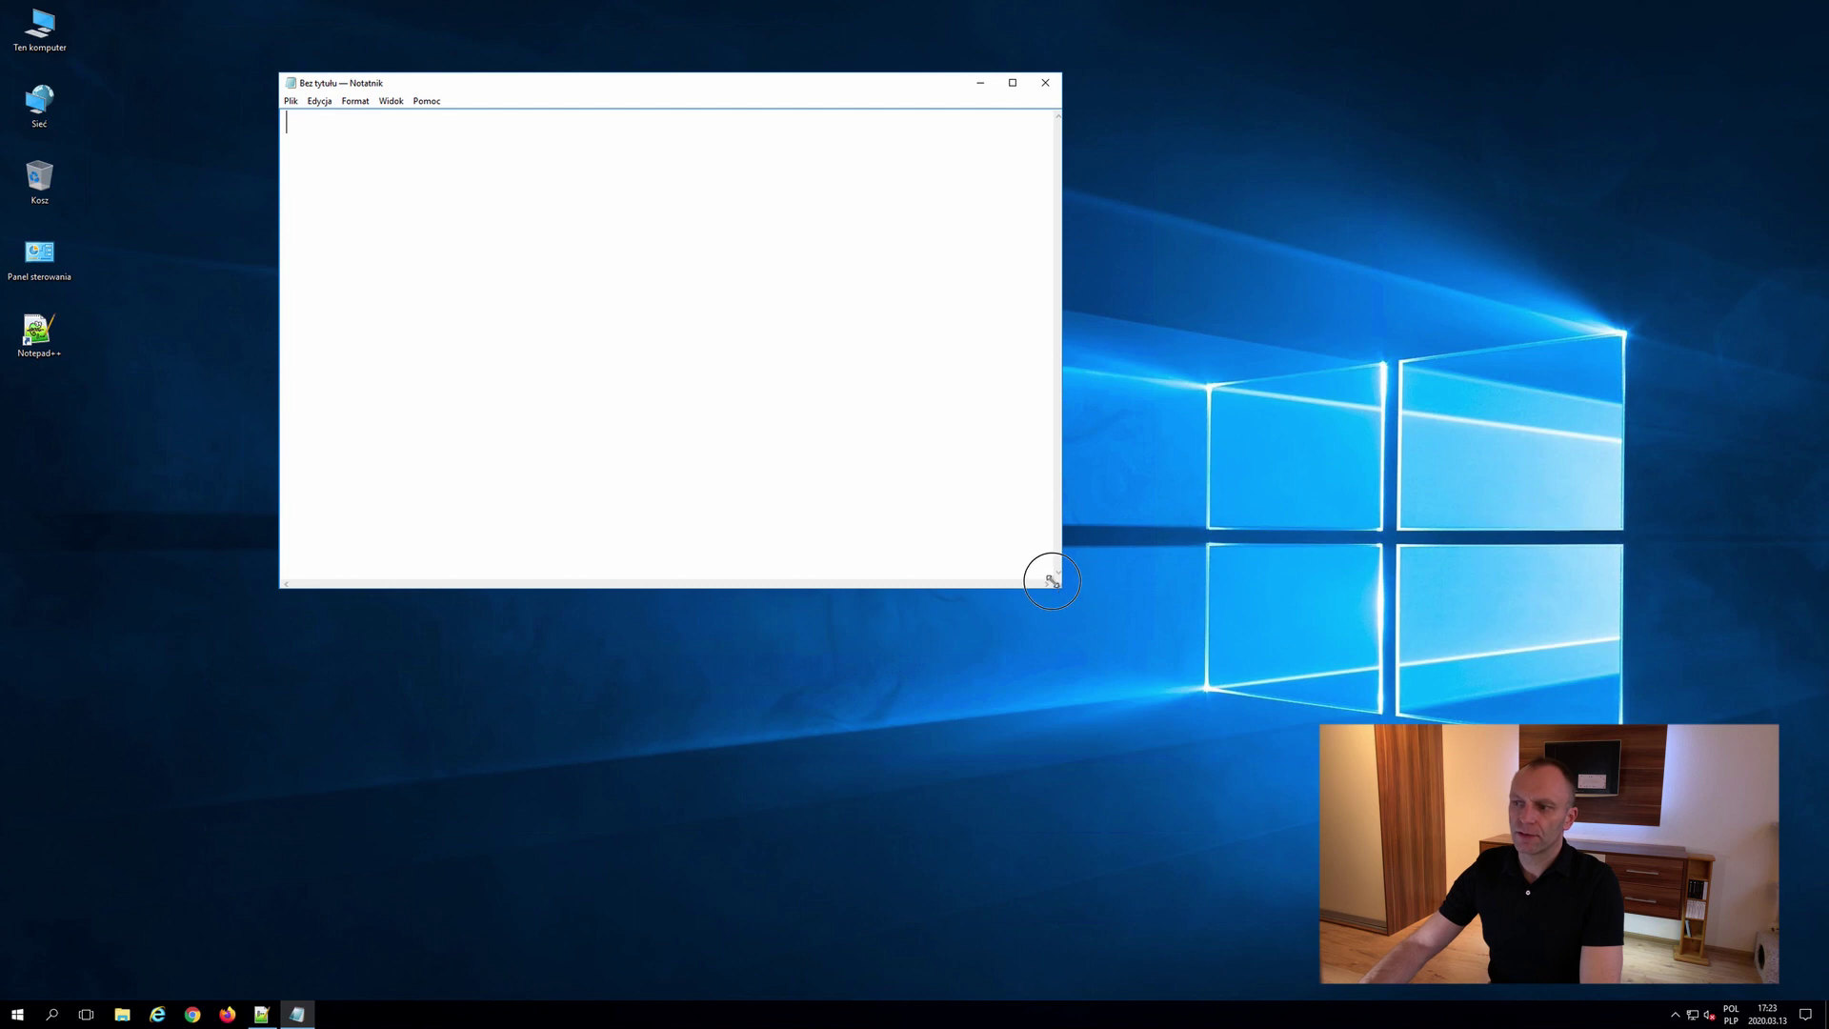
pyautogui.moveTo(718, 91); pyautogui.dragTo(1203, 267)
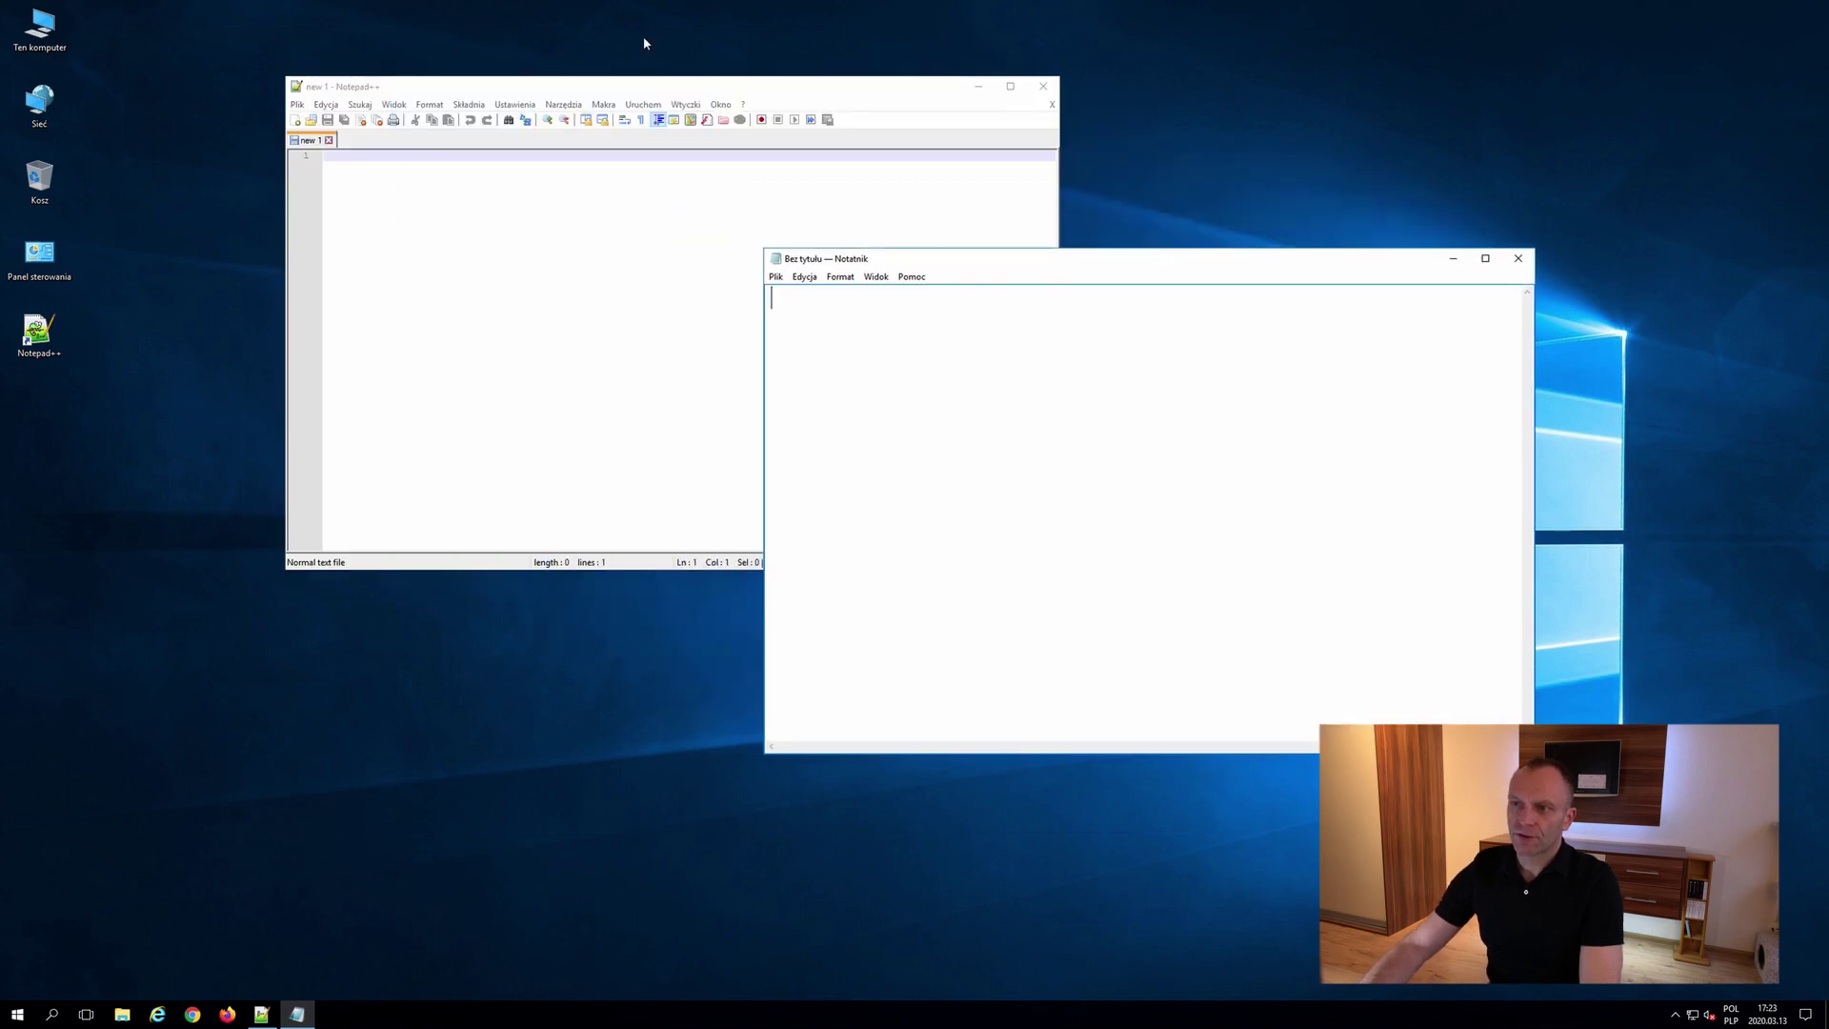
pyautogui.moveTo(684, 81); pyautogui.dragTo(480, 41)
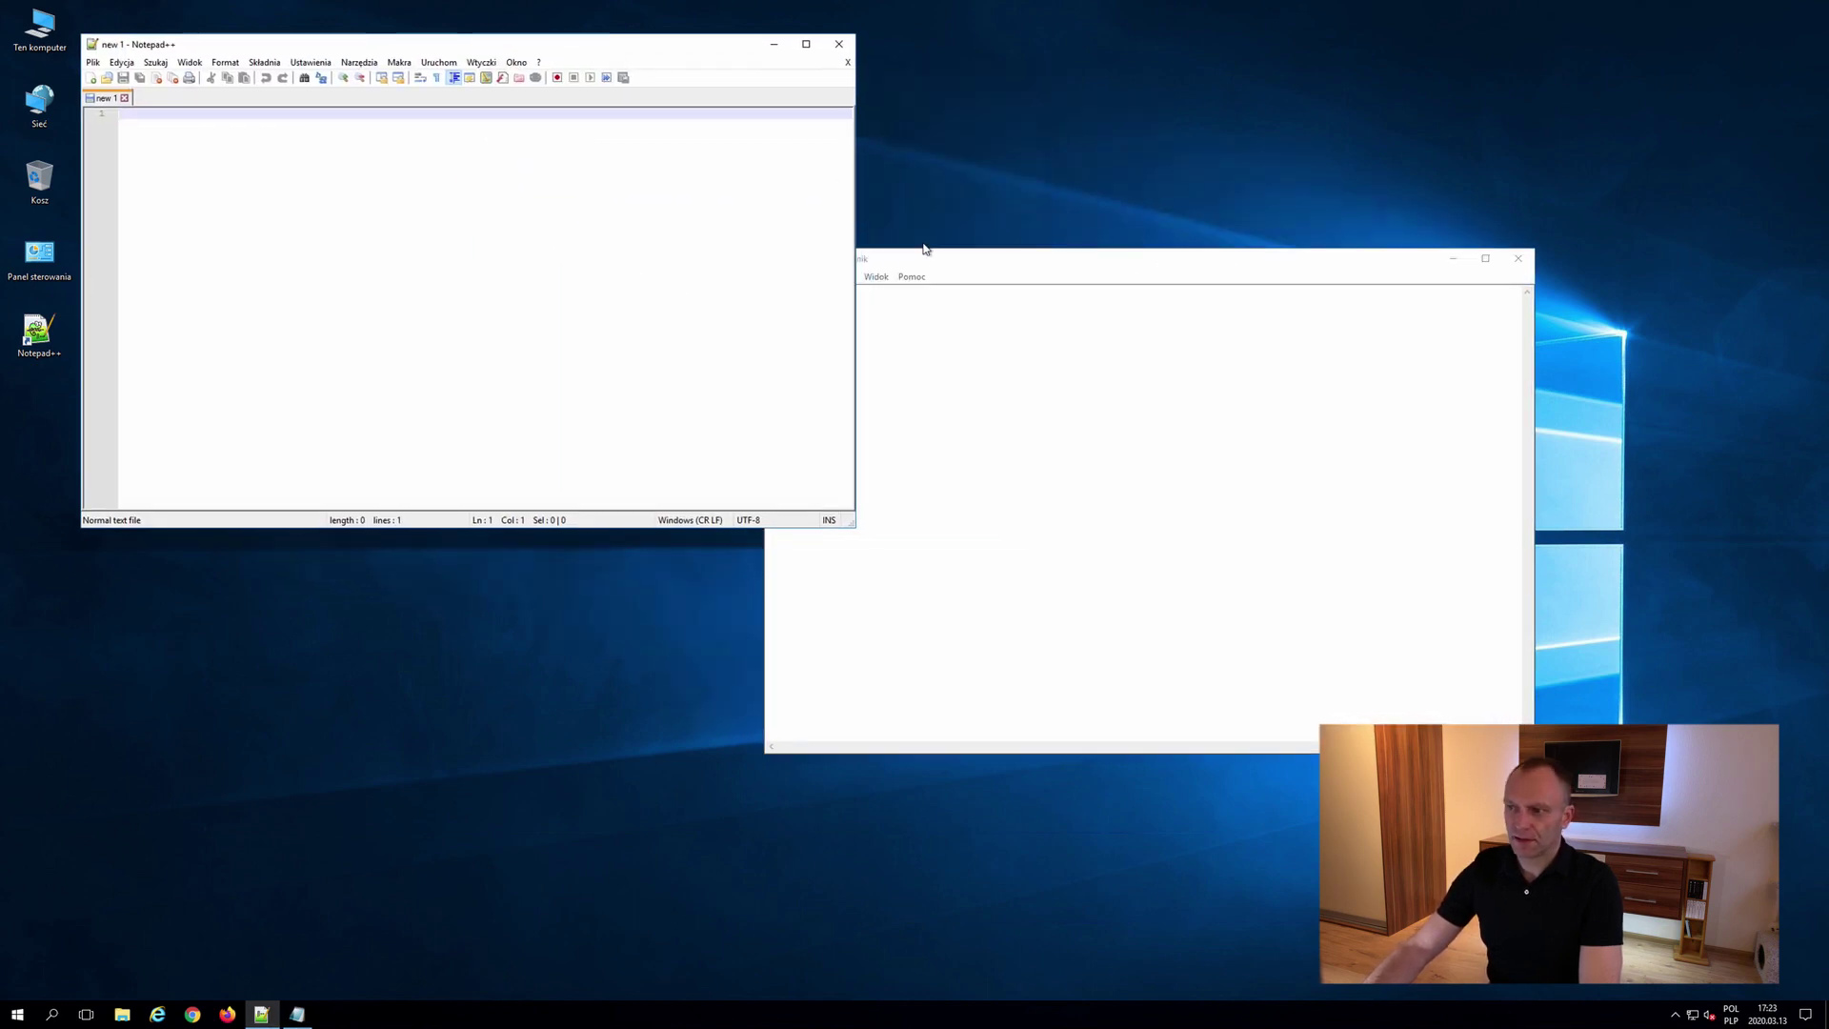
pyautogui.moveTo(948, 263); pyautogui.dragTo(1049, 98)
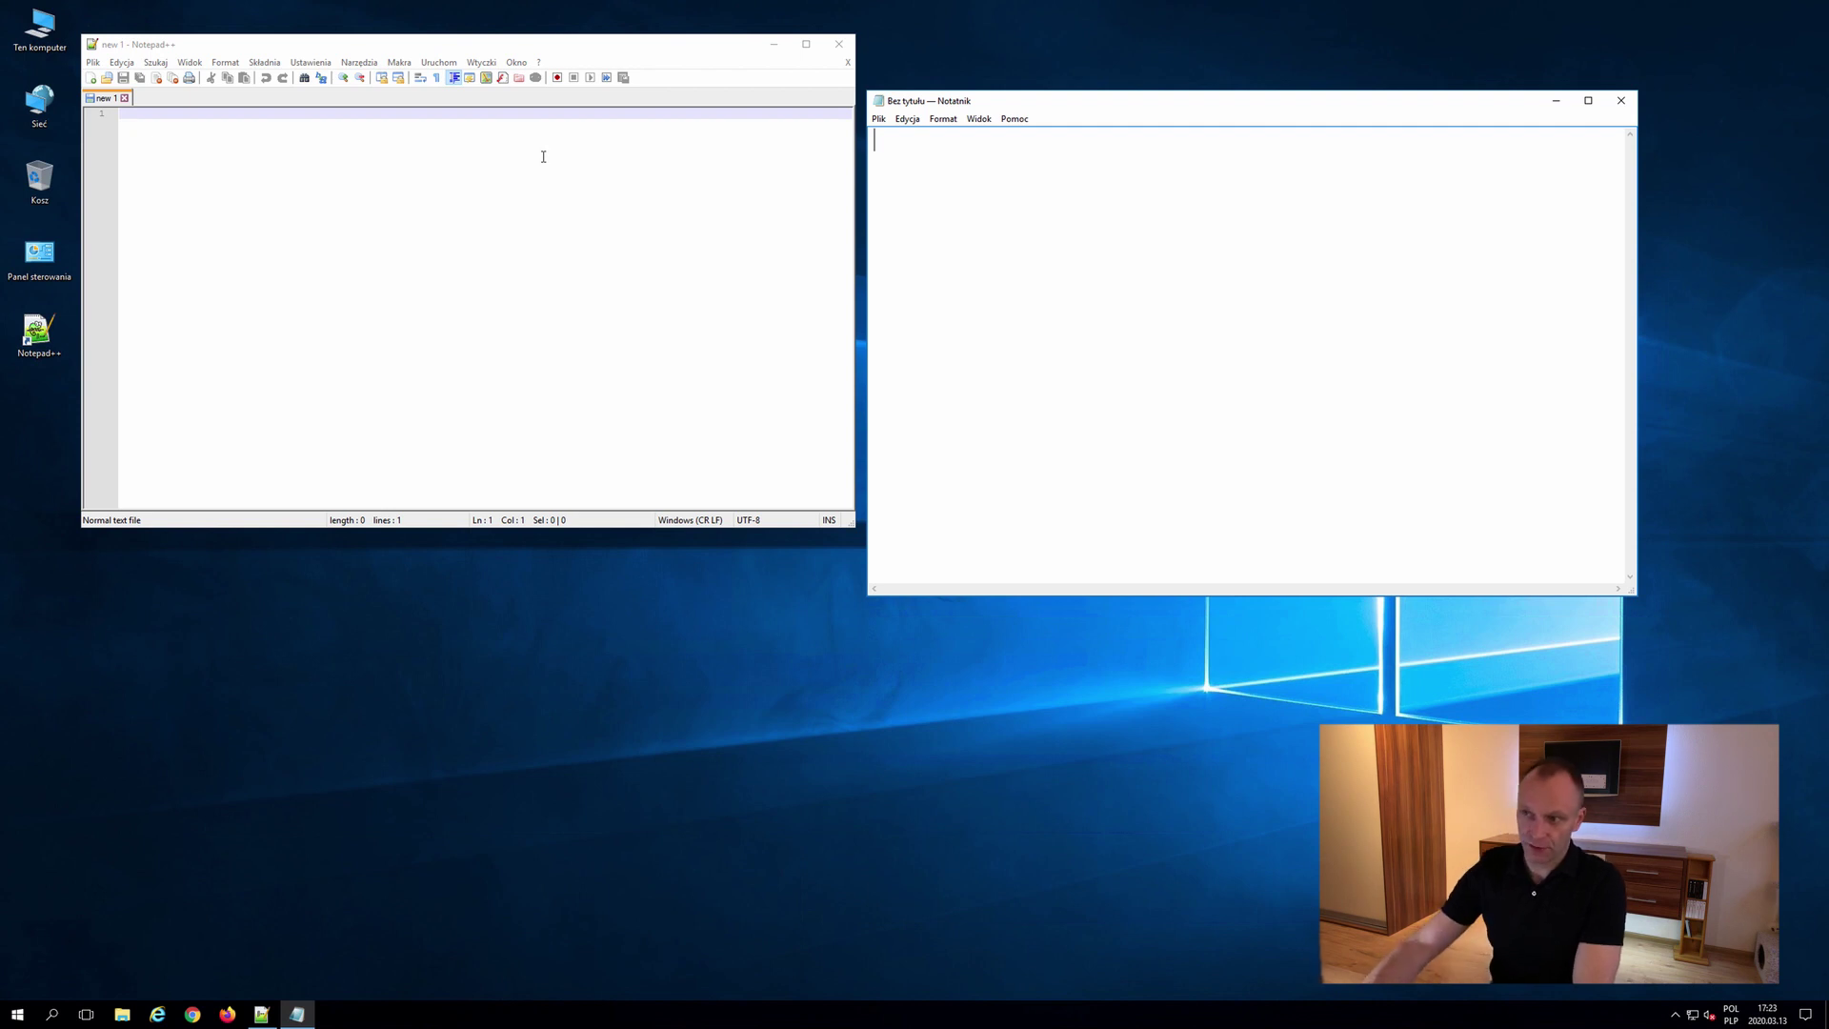
# Step: Switch the Notepad++ interface language to English in the general preferences
pyautogui.click(320, 55)
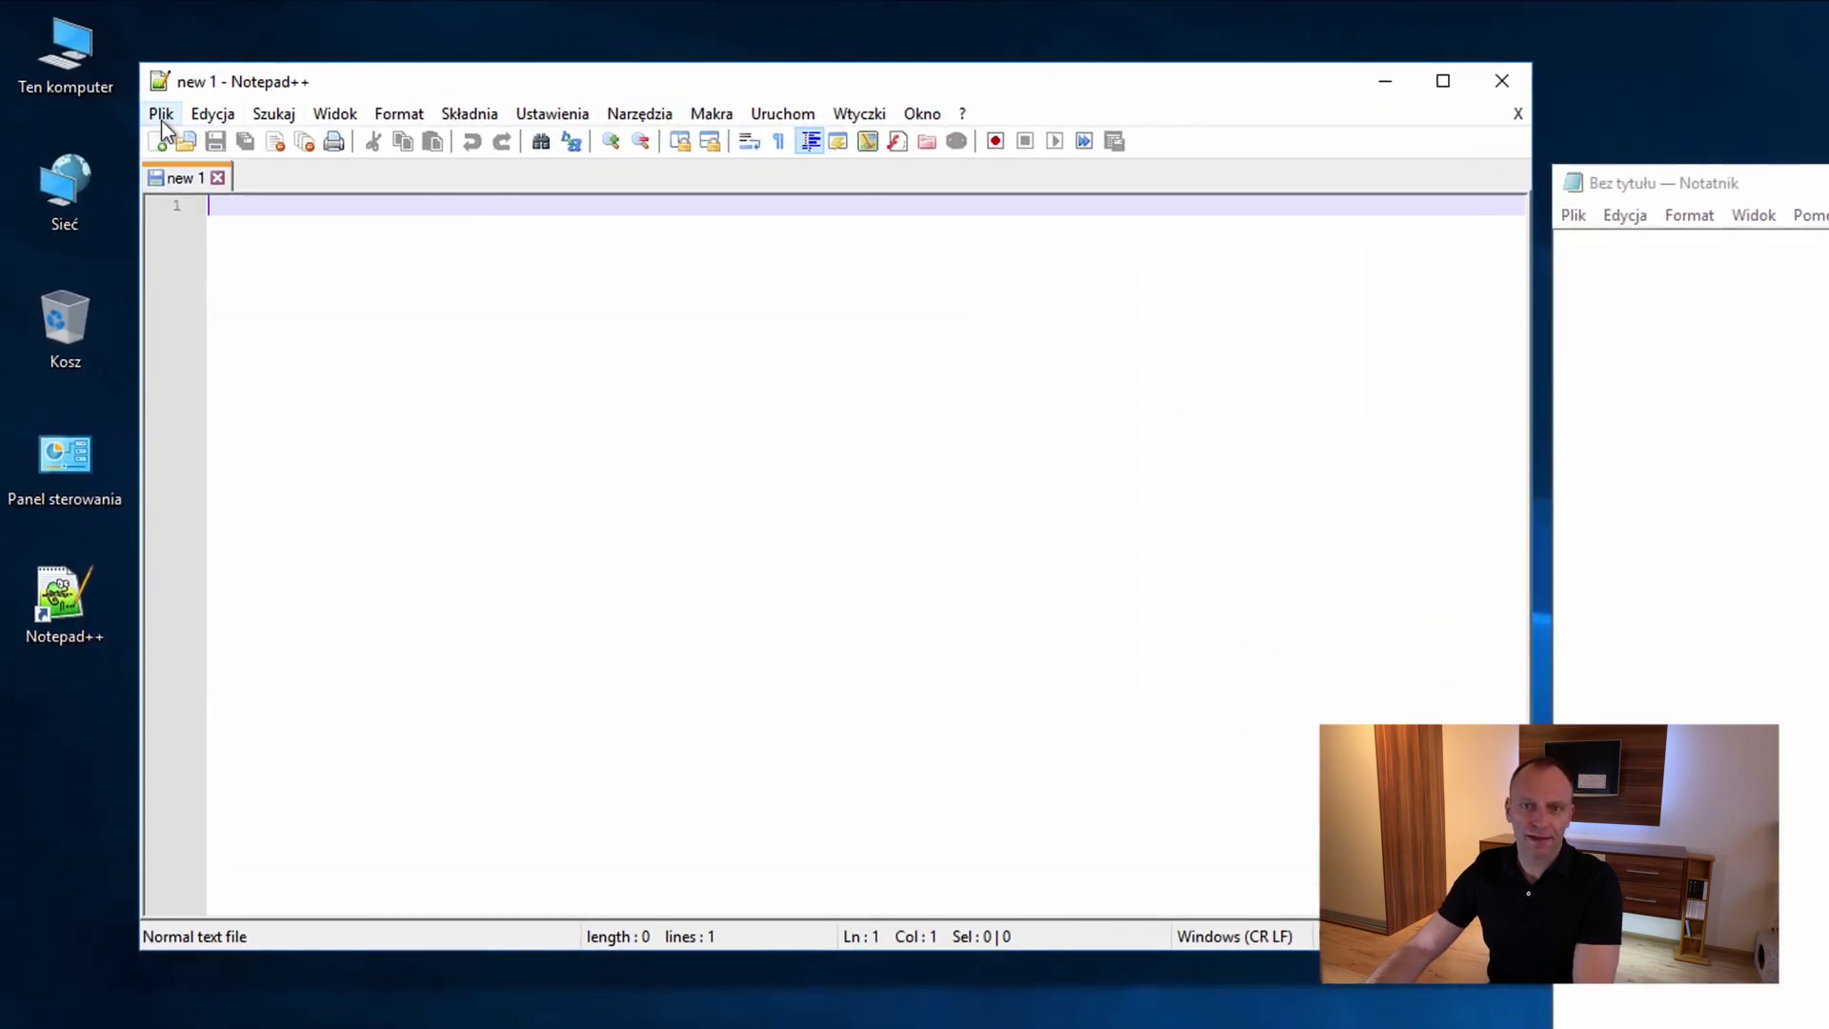
pyautogui.click(529, 118)
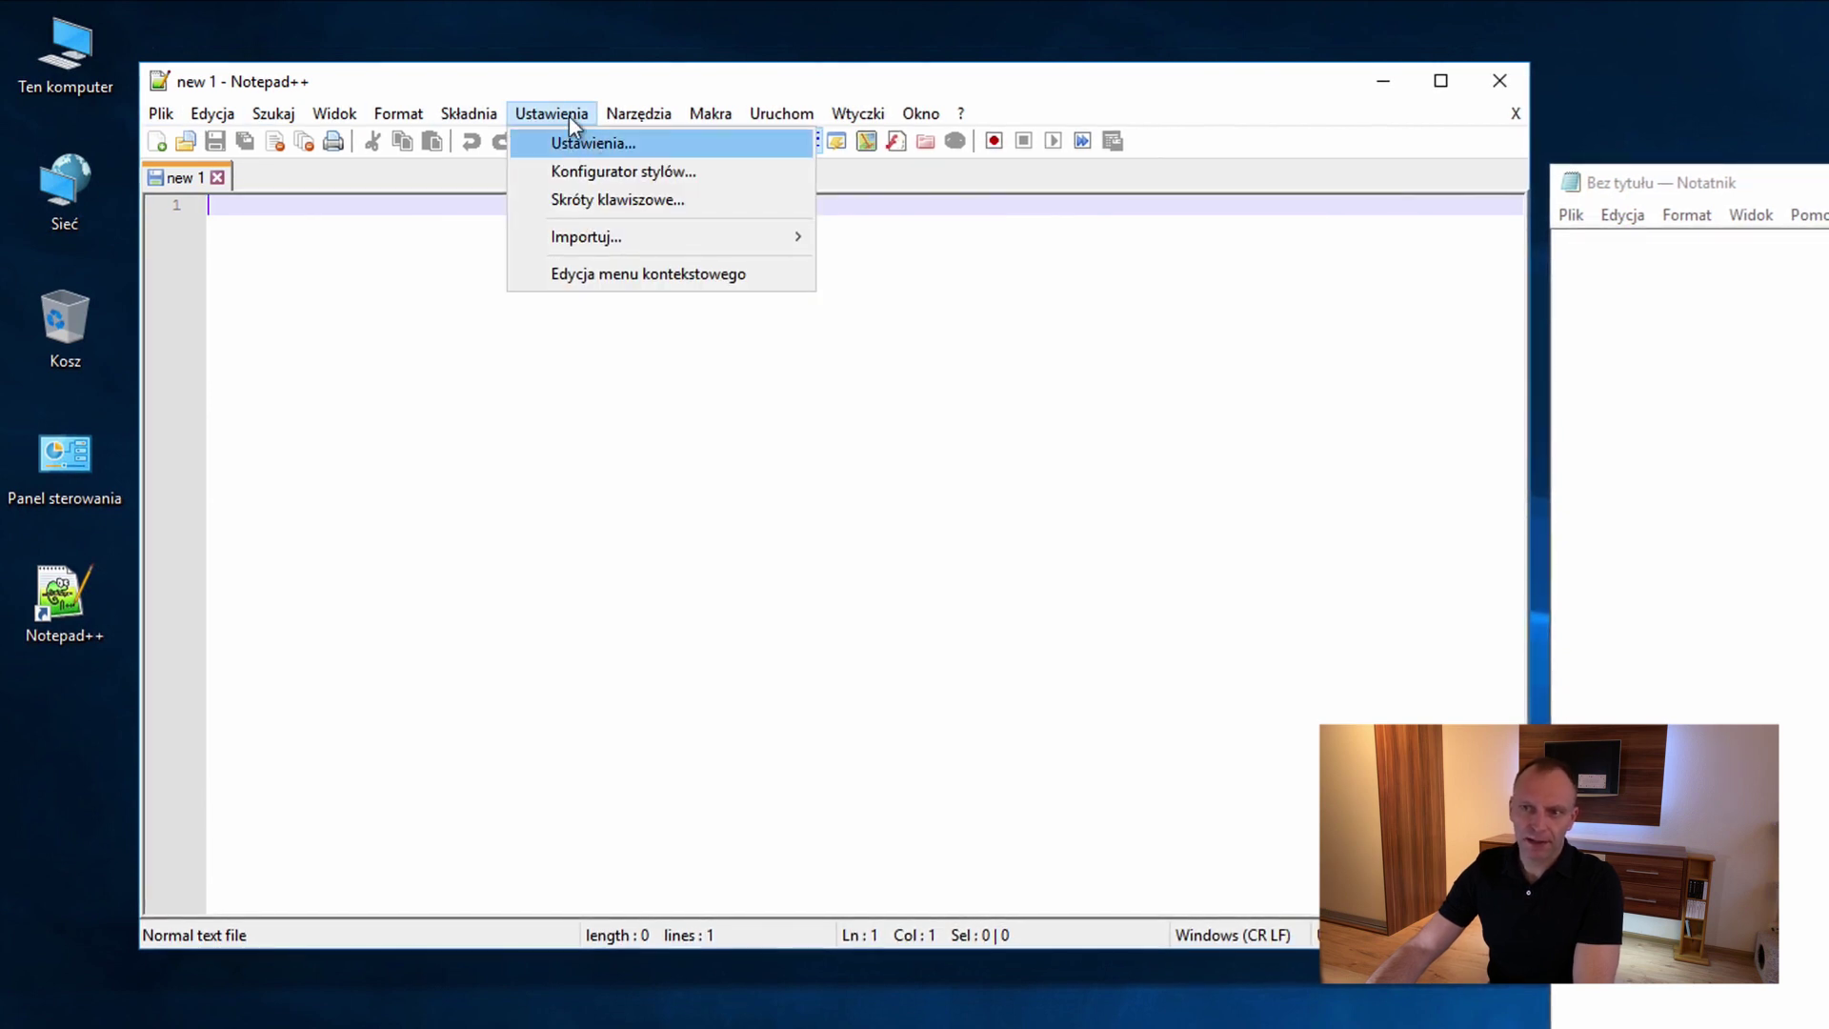
pyautogui.moveTo(498, 120)
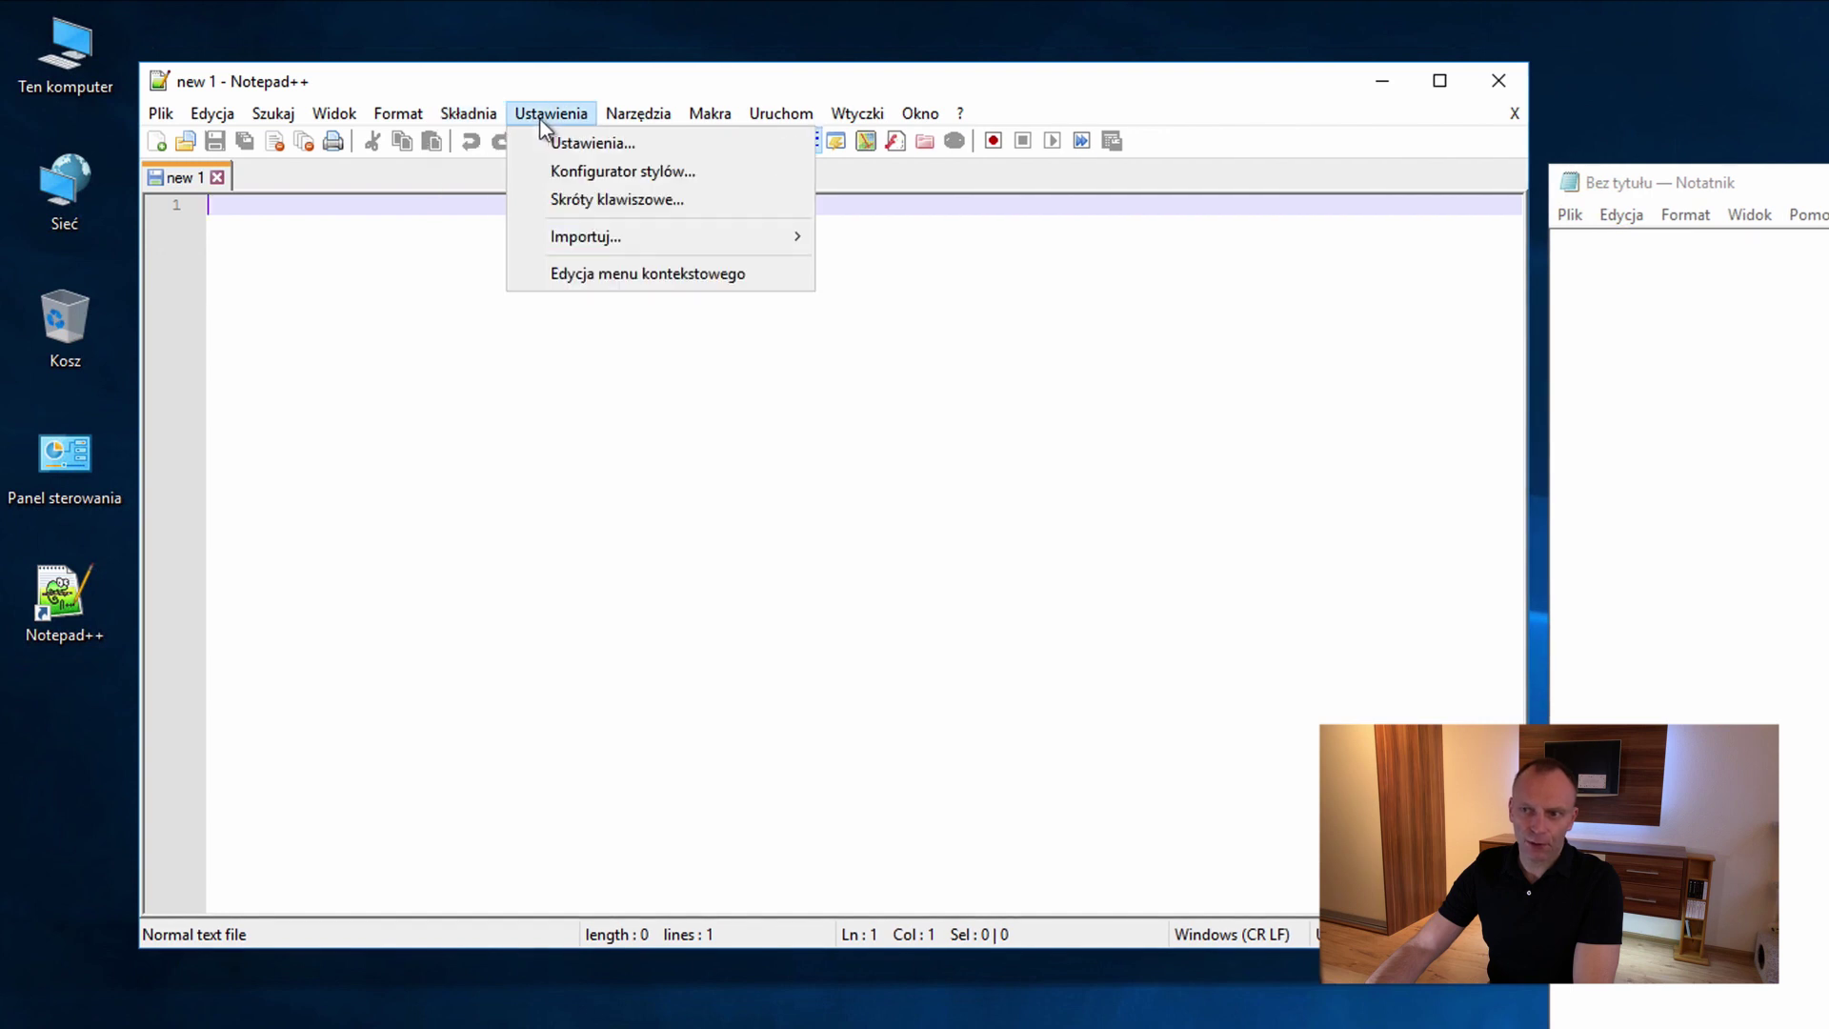
pyautogui.click(558, 143)
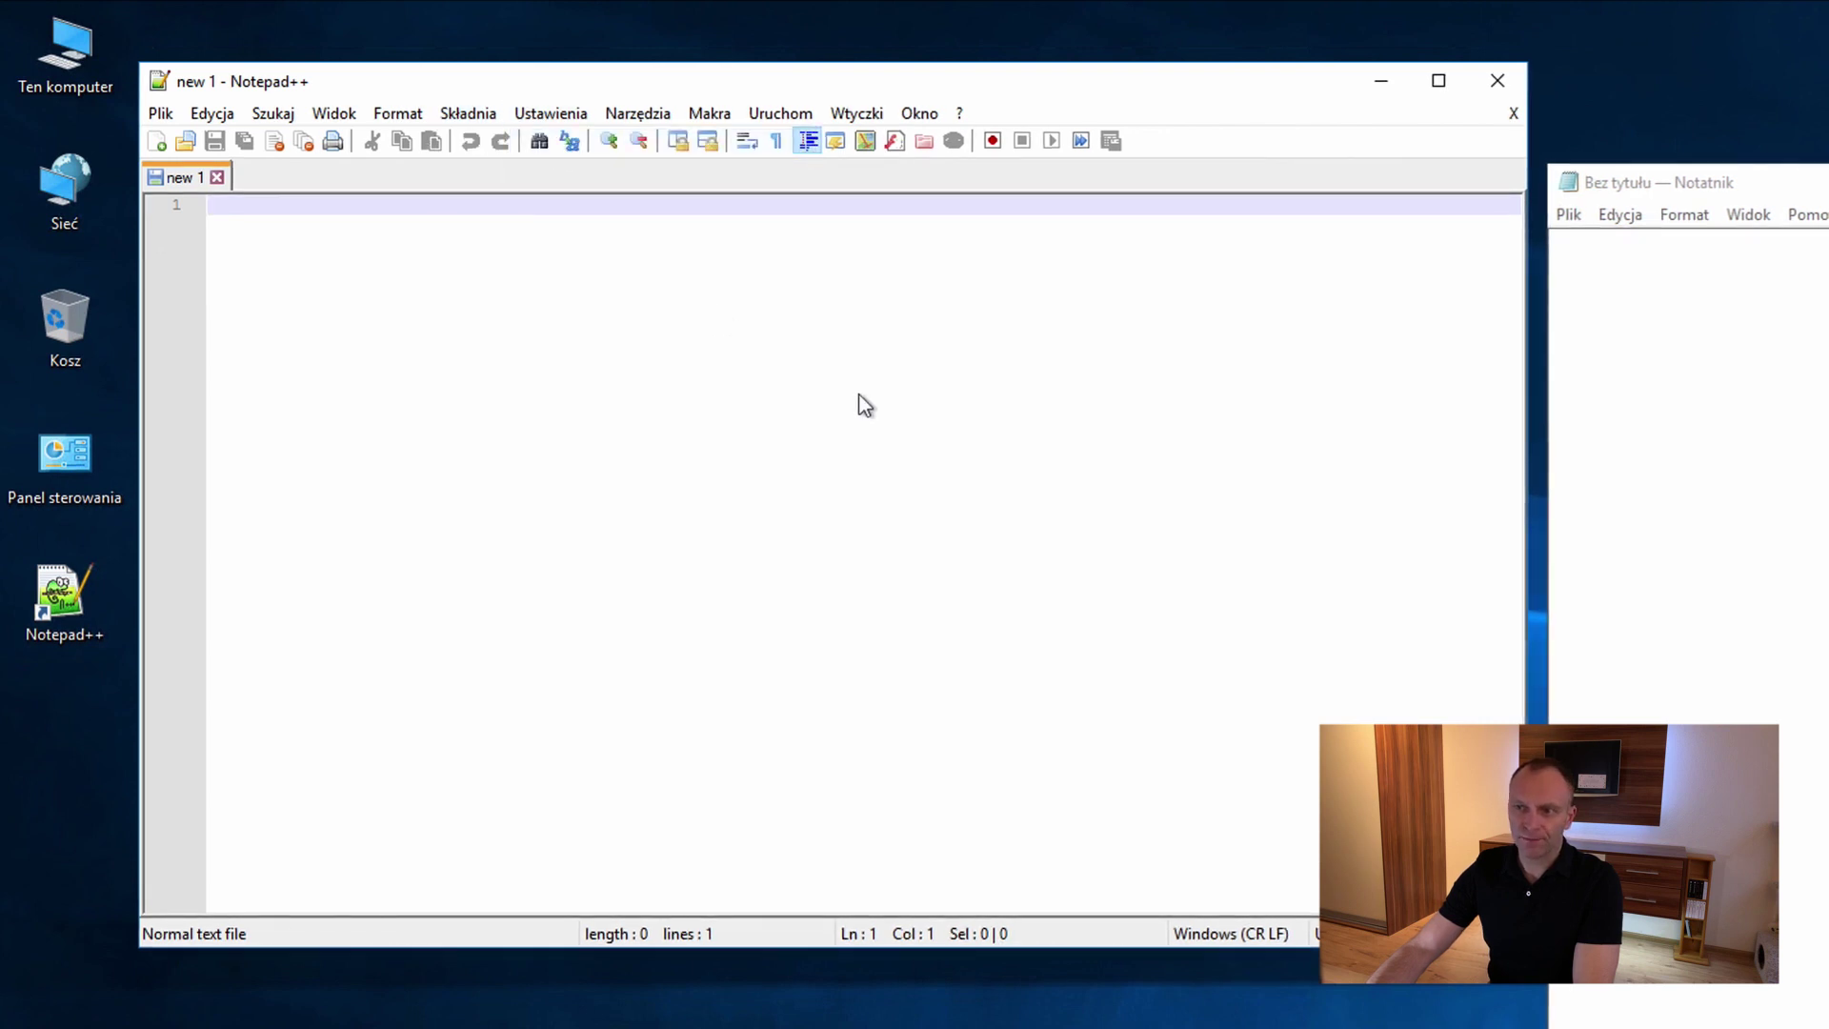
pyautogui.click(762, 396)
pyautogui.click(694, 414)
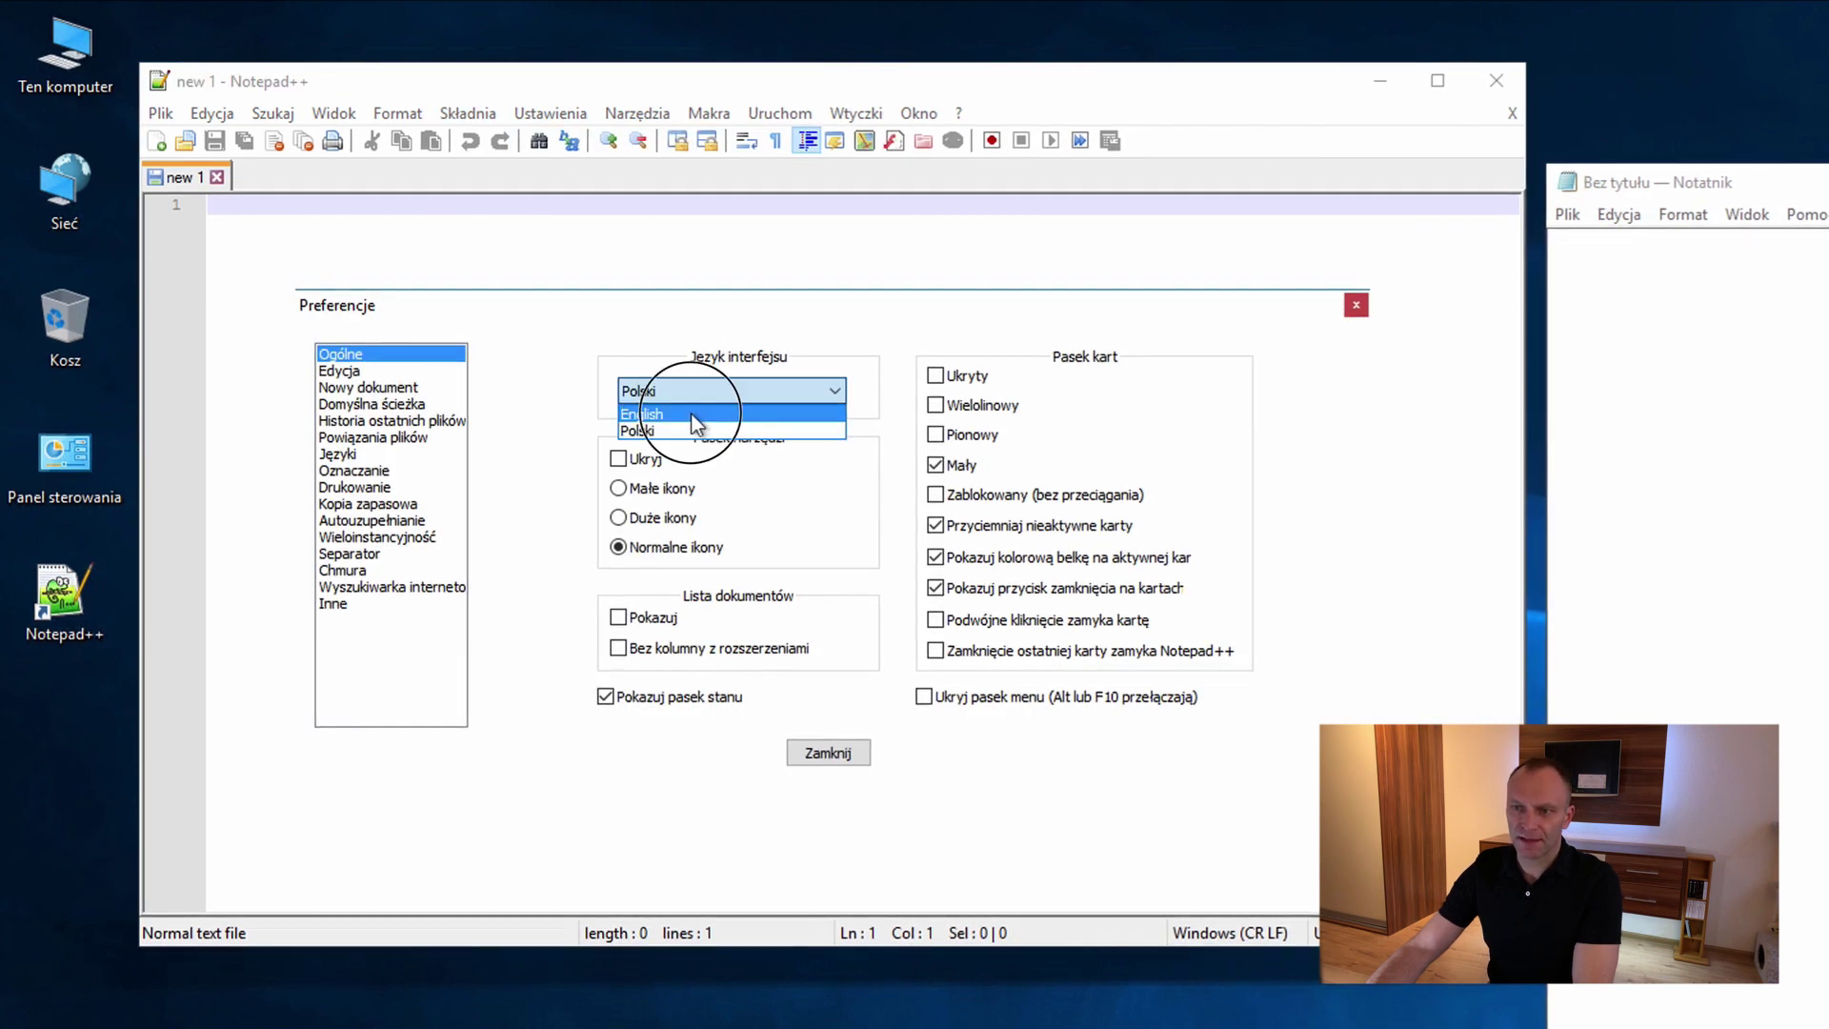
pyautogui.click(819, 754)
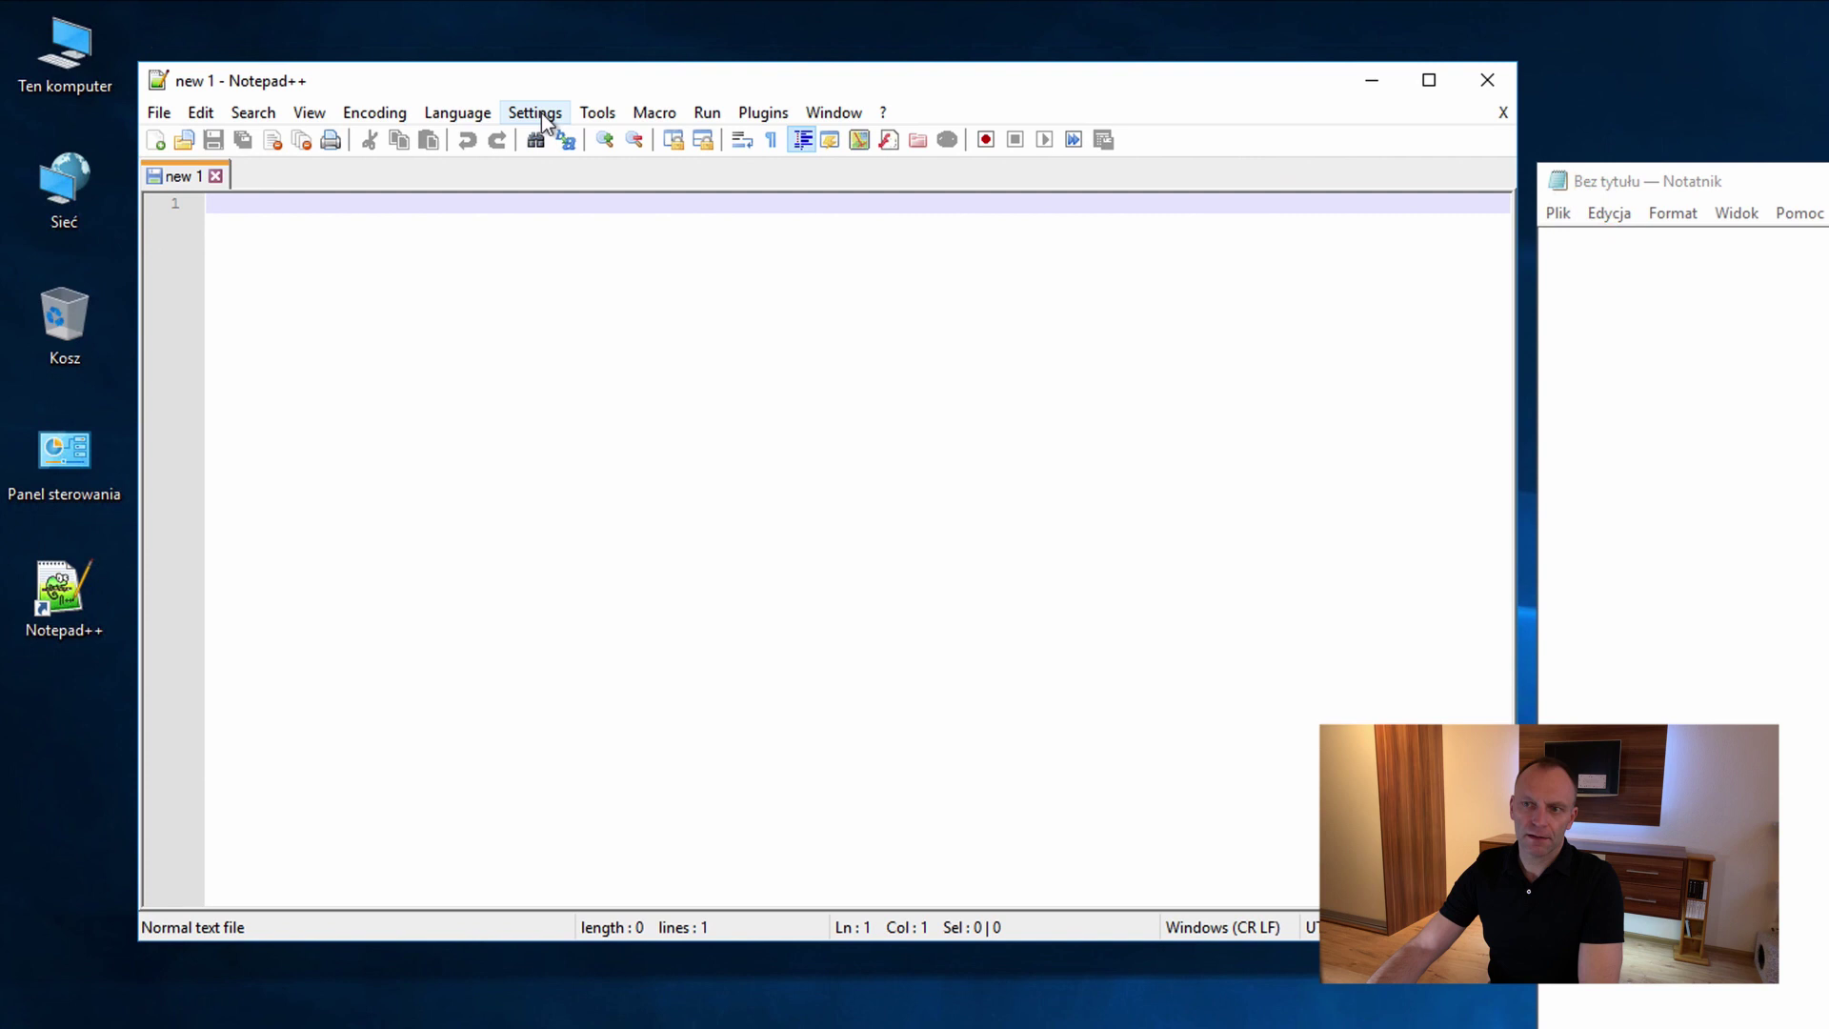
# Step: Set the Notepad++ interface language back to Polski in the general preferences
pyautogui.click(541, 112)
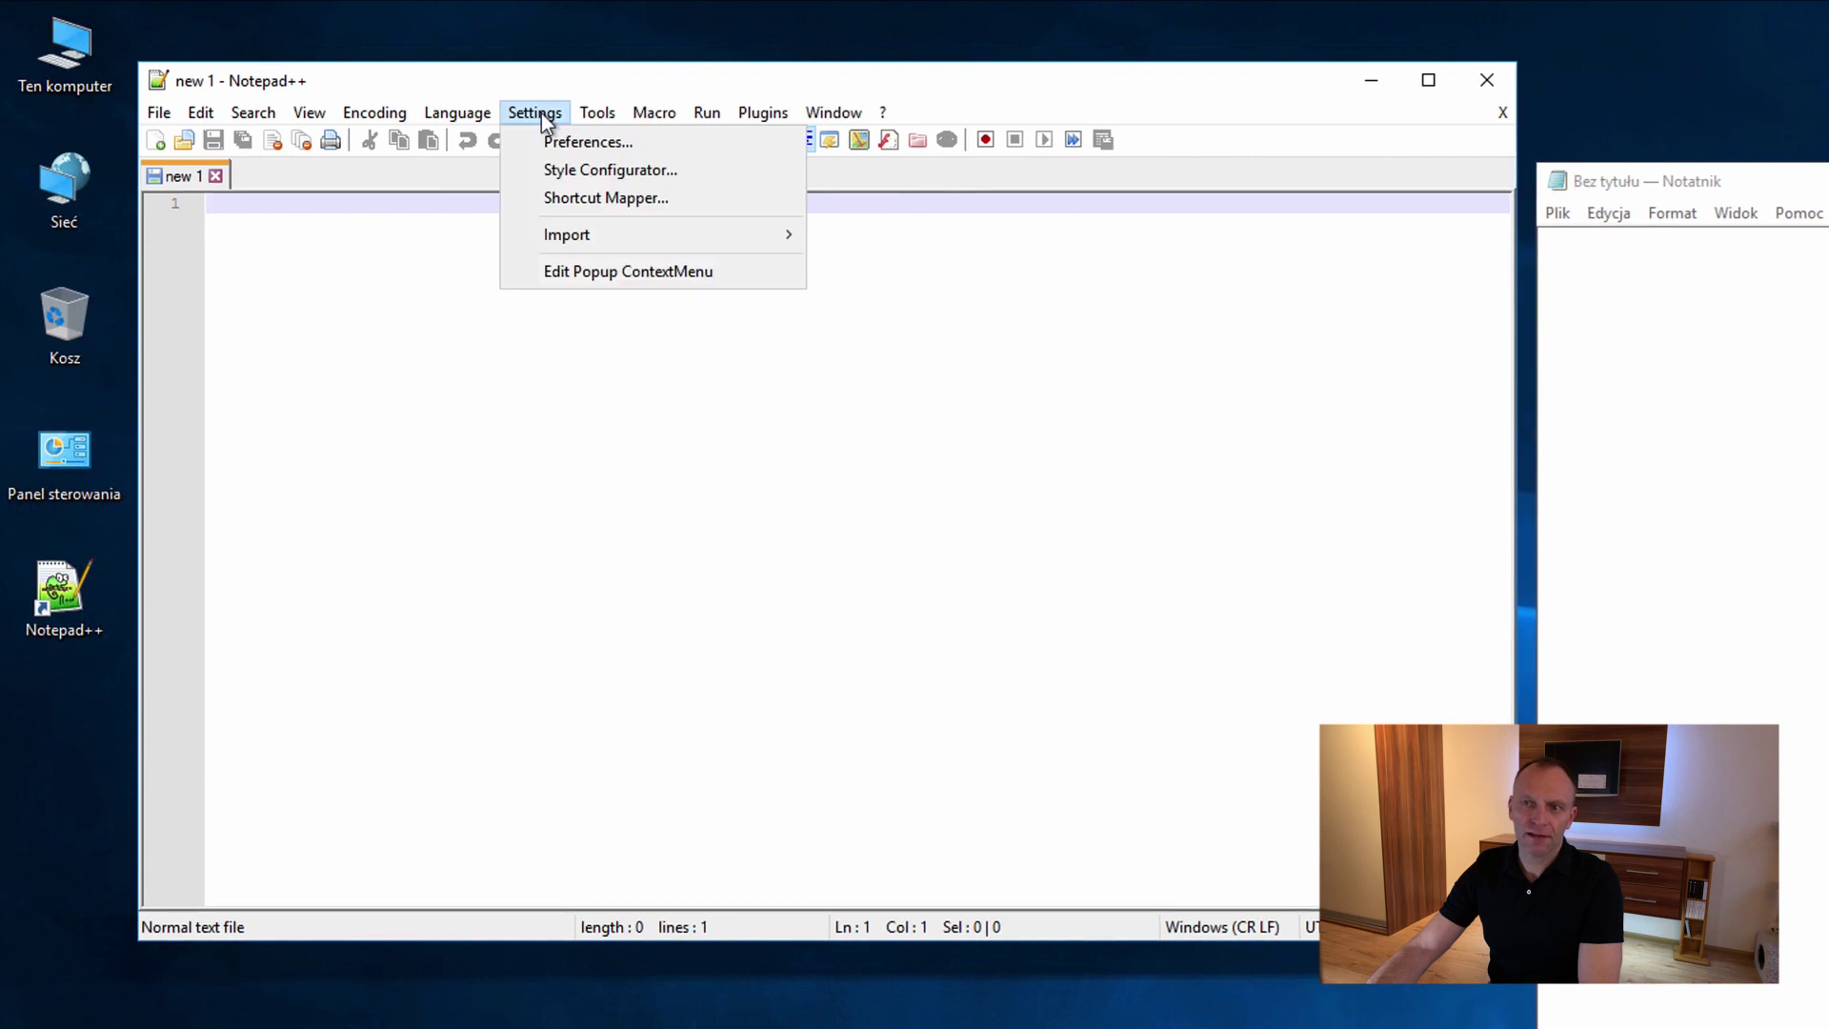
pyautogui.click(629, 146)
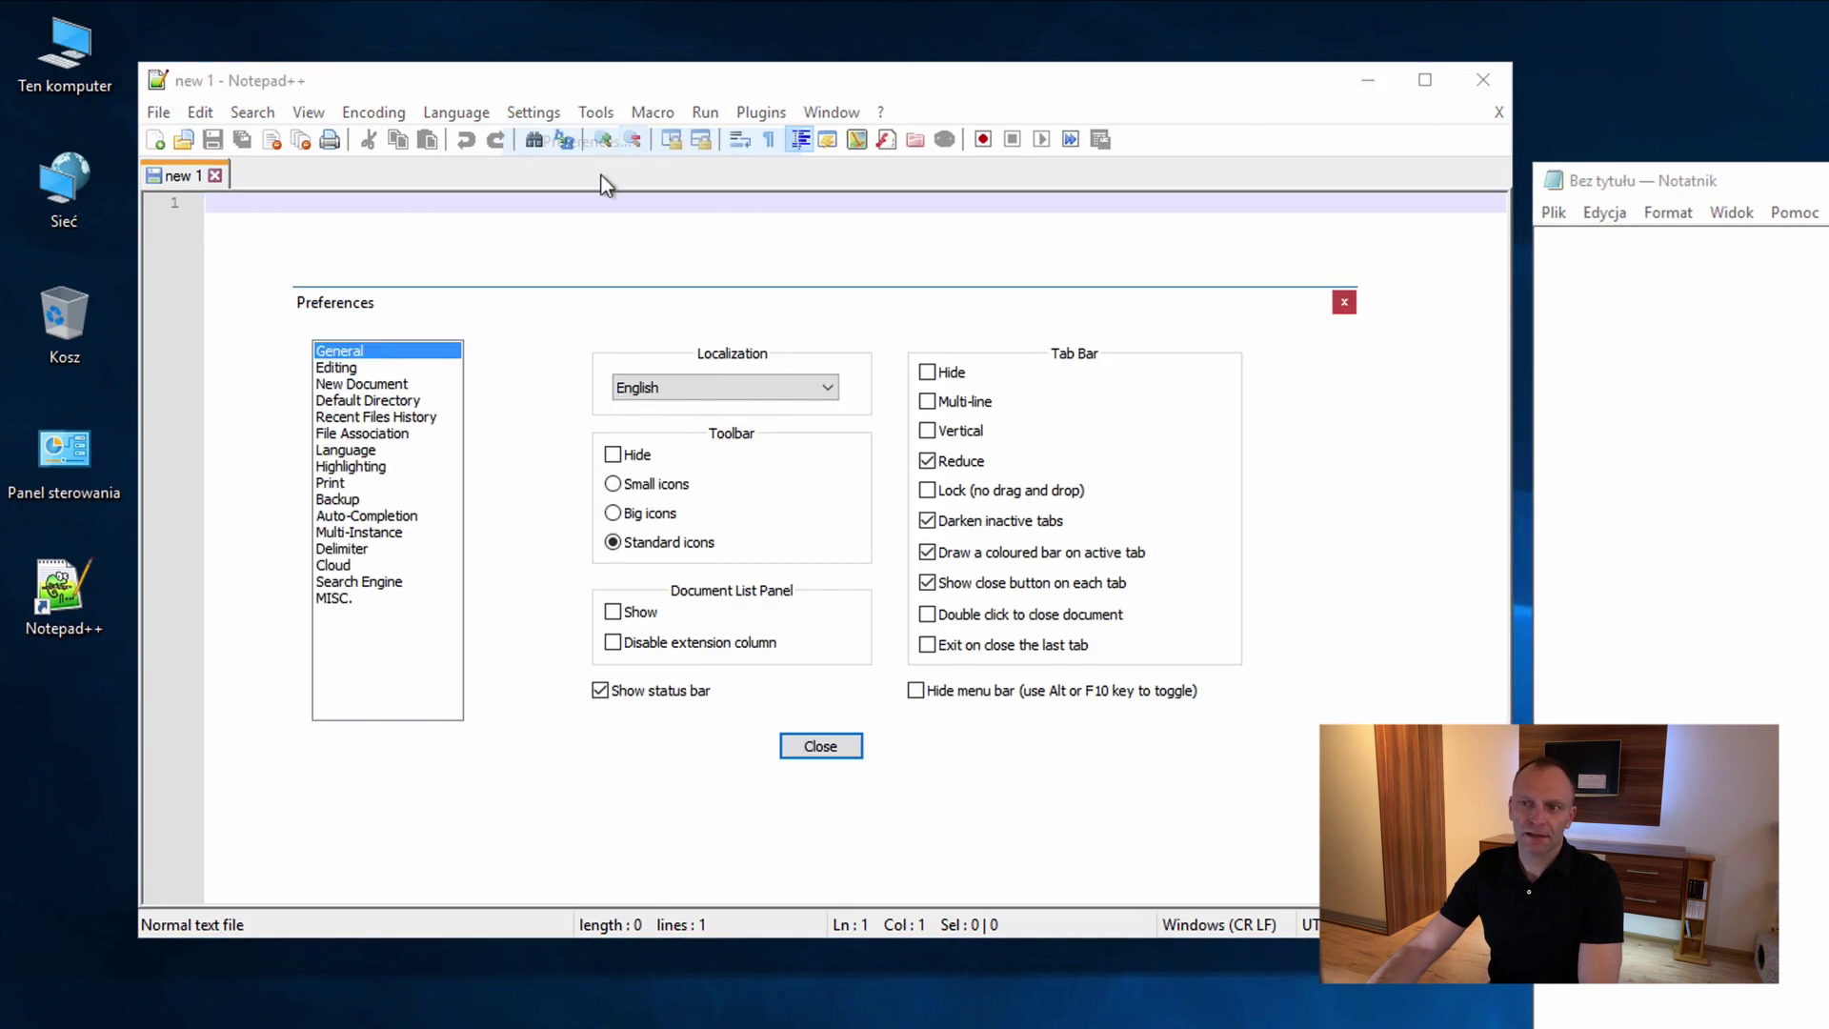
pyautogui.click(666, 385)
pyautogui.click(655, 425)
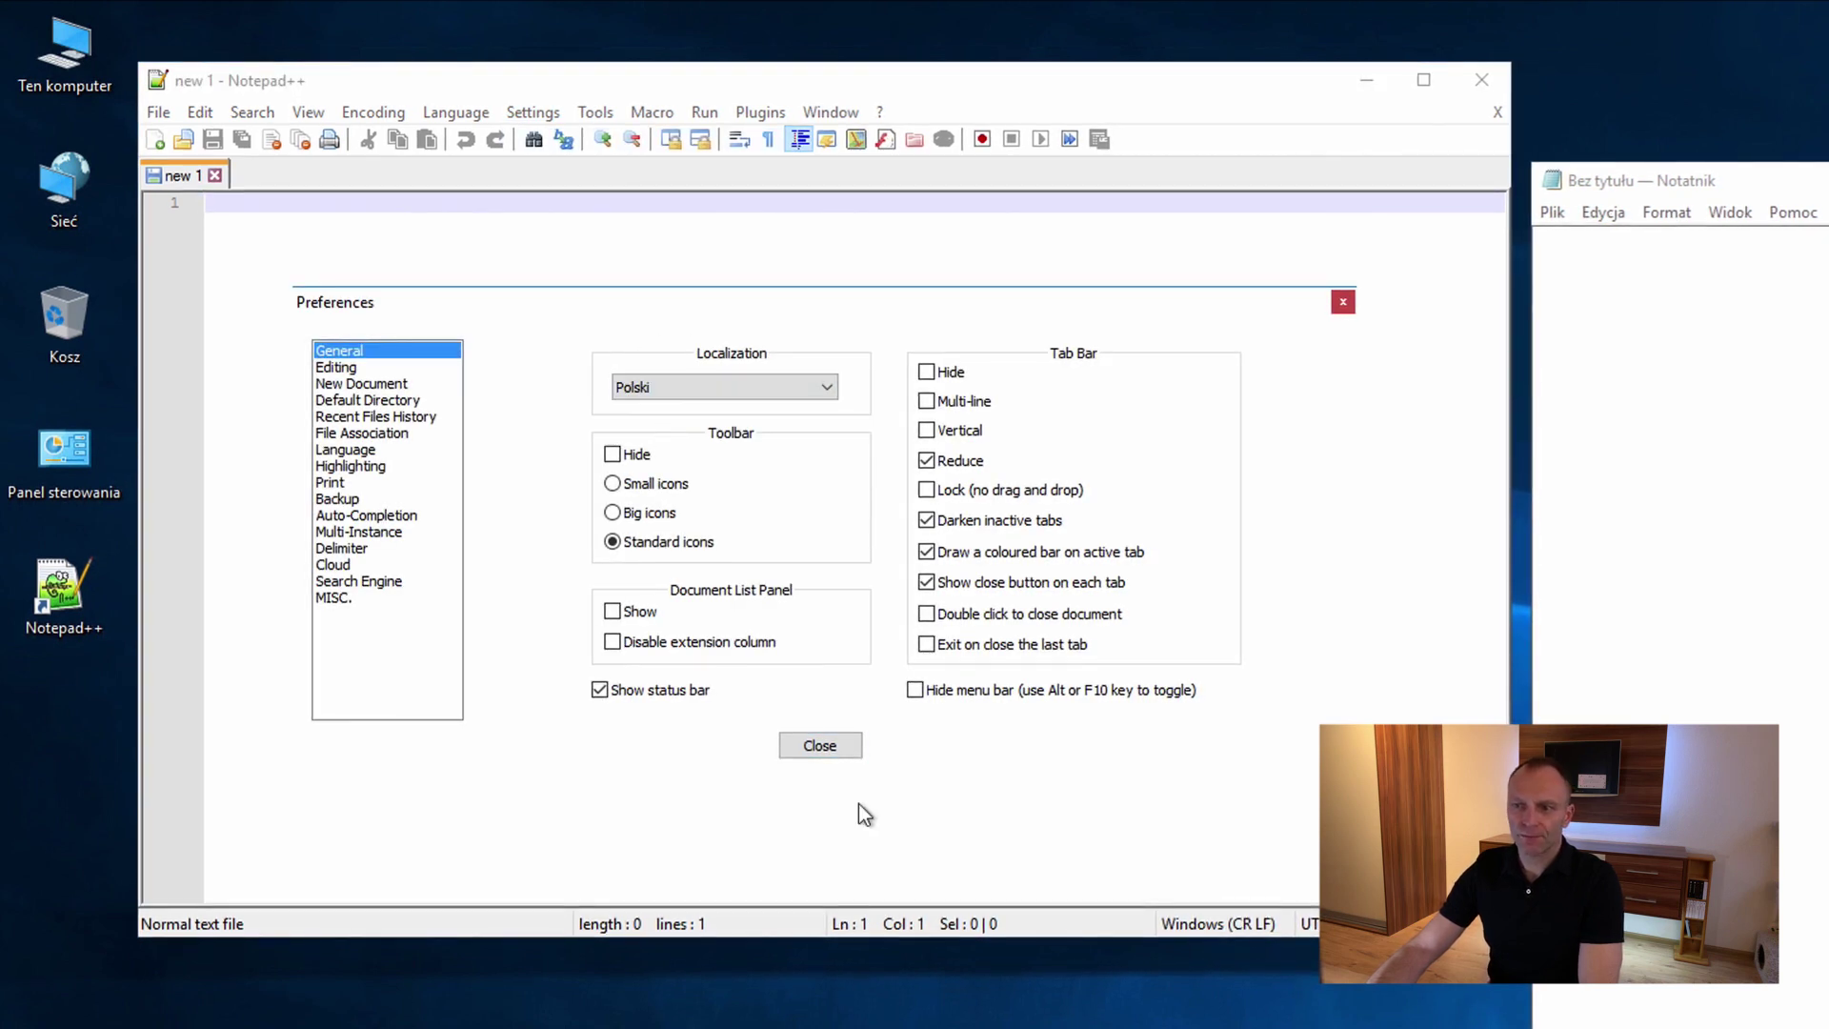
pyautogui.click(831, 752)
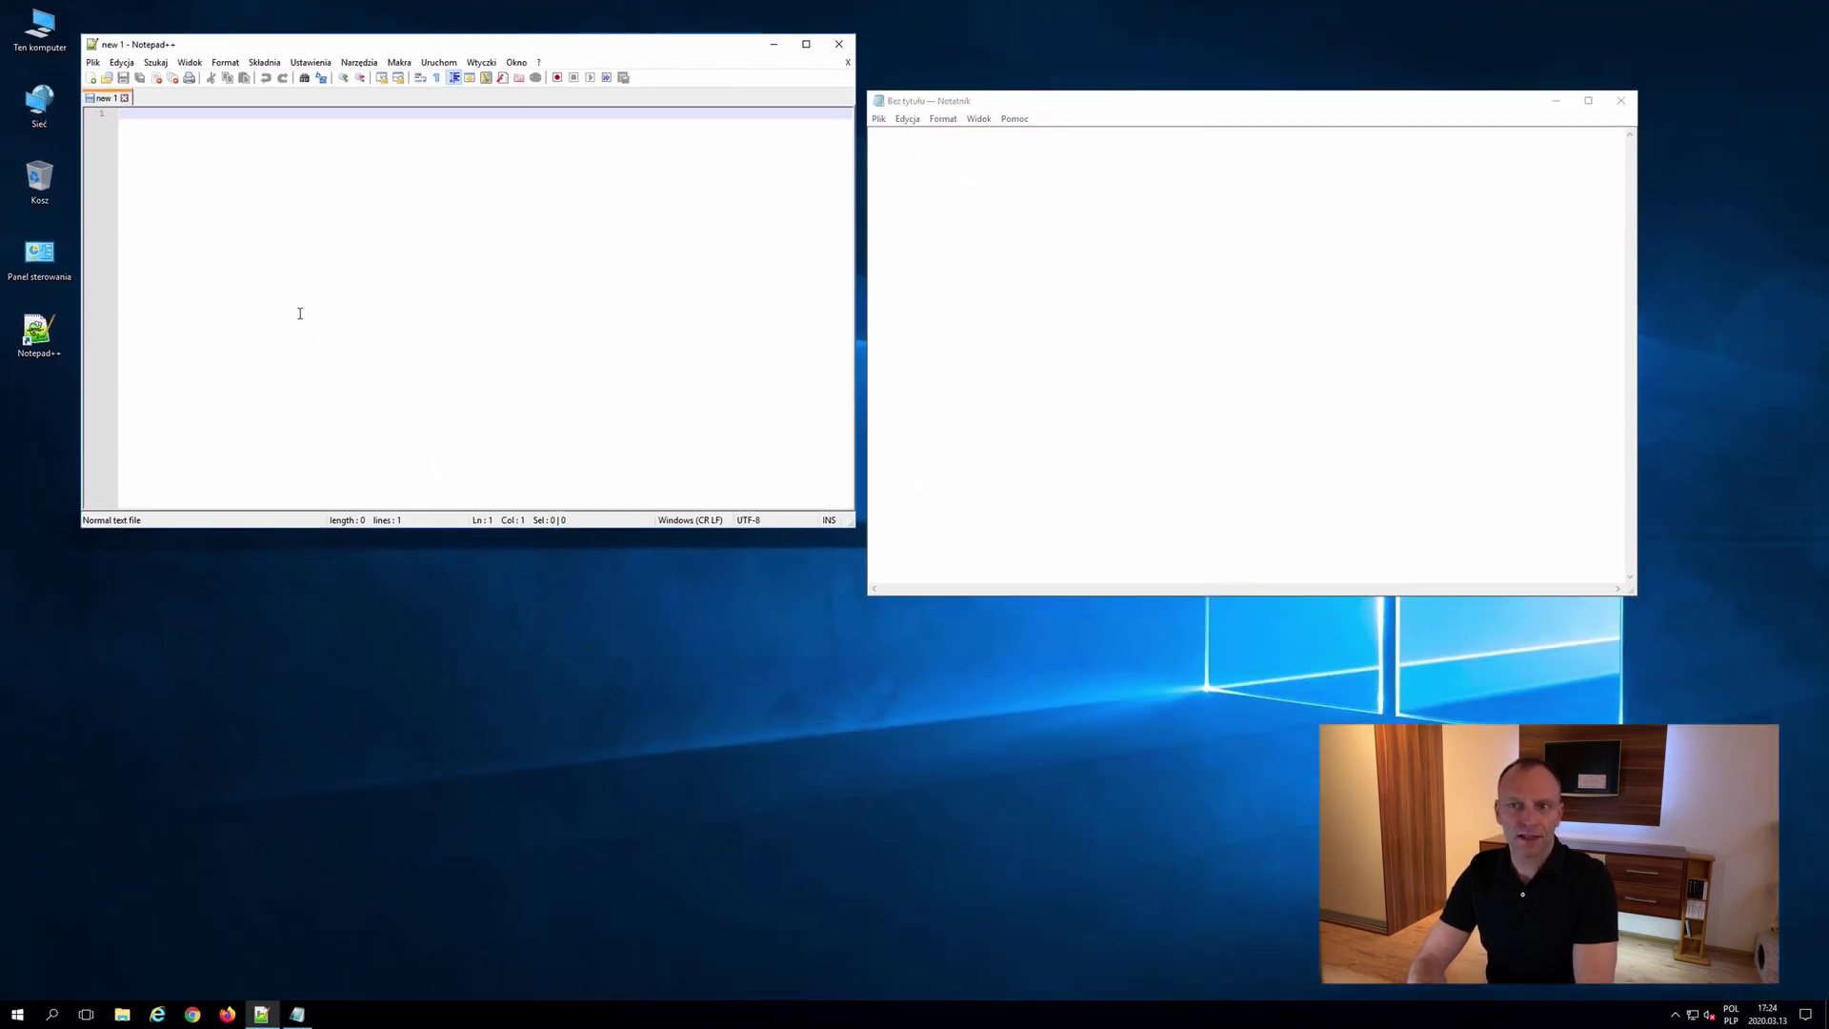
# Step: Close both the Notepad++ and Notatnik windows and deselect the shortcut on the desktop
pyautogui.click(840, 45)
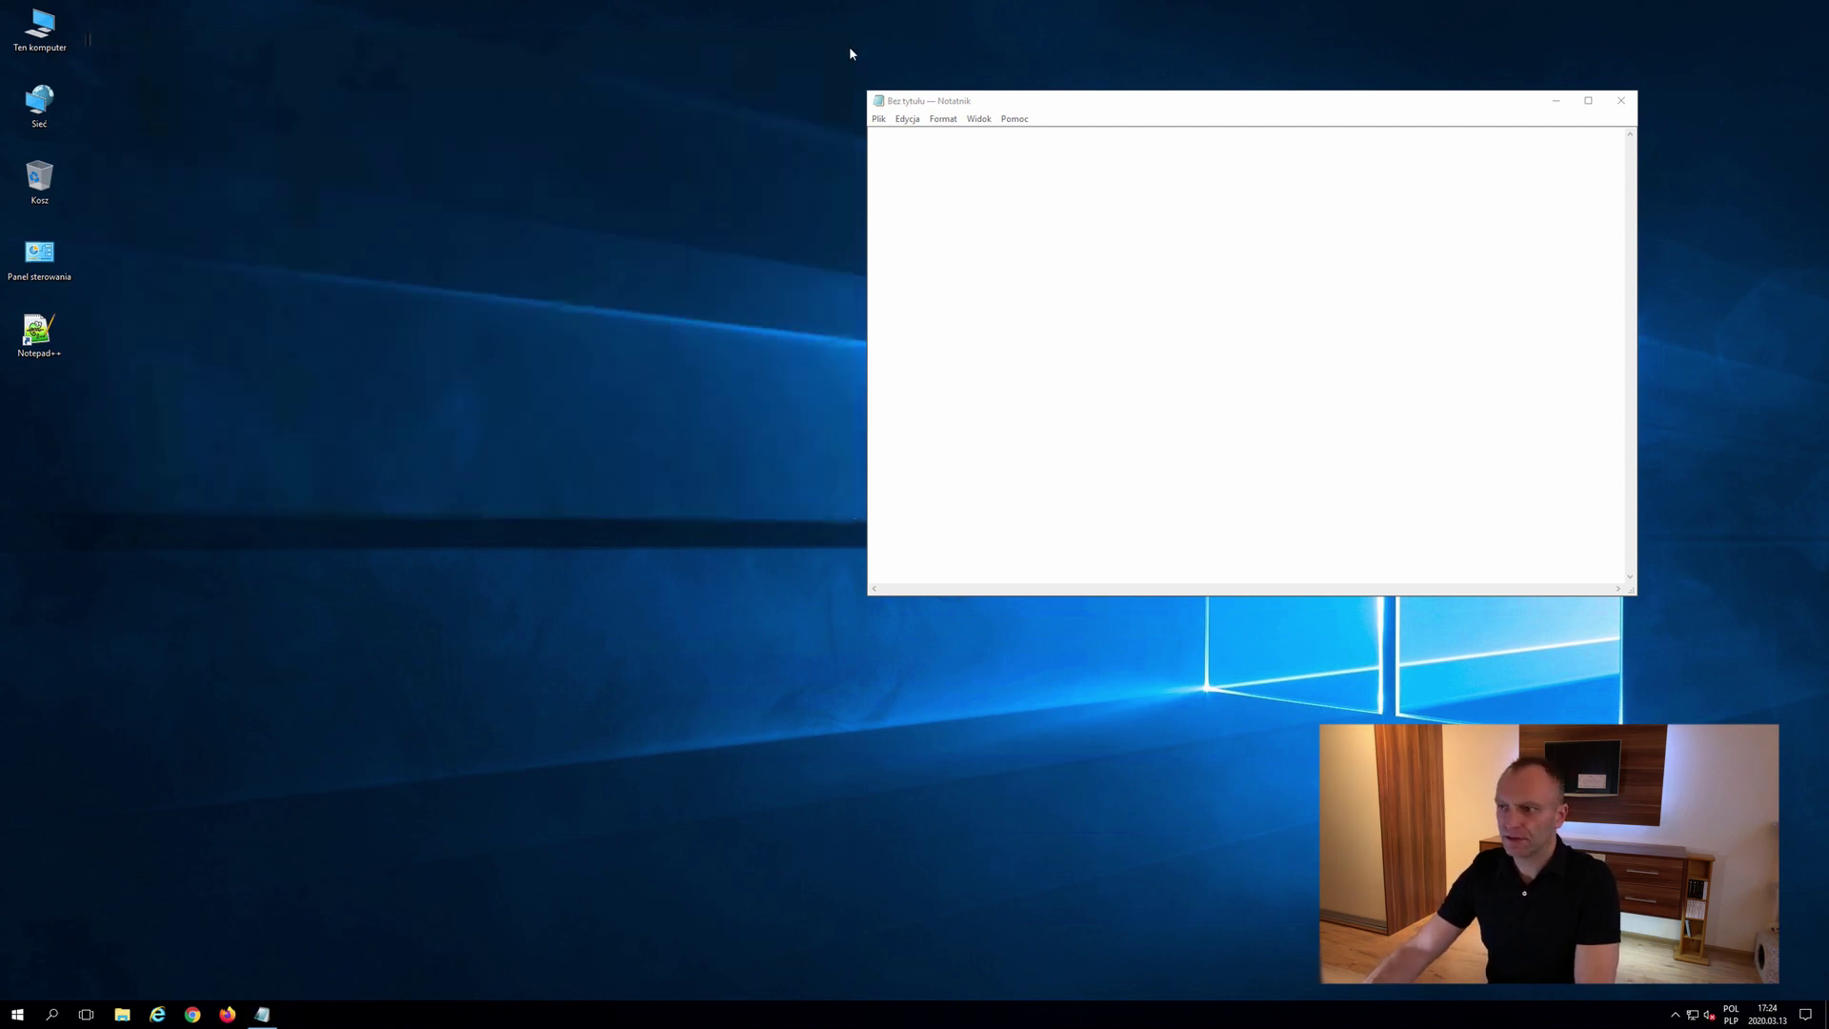
pyautogui.click(1619, 100)
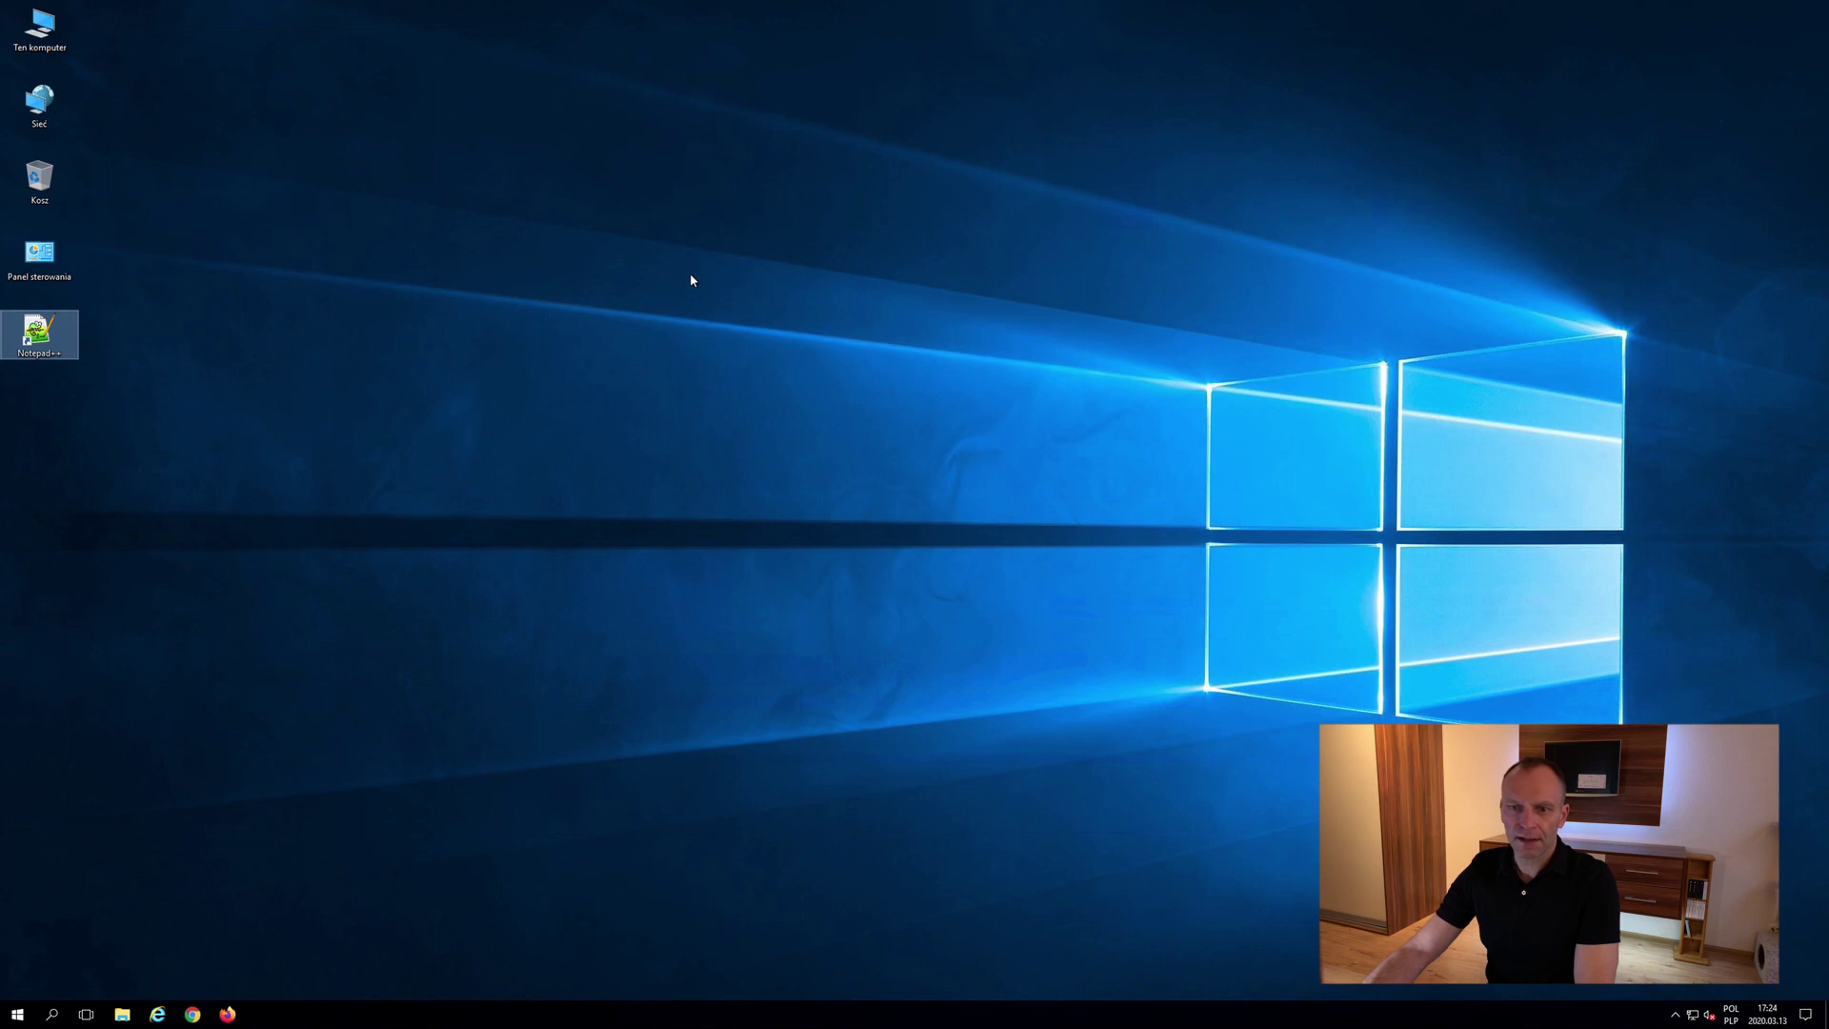
pyautogui.click(489, 256)
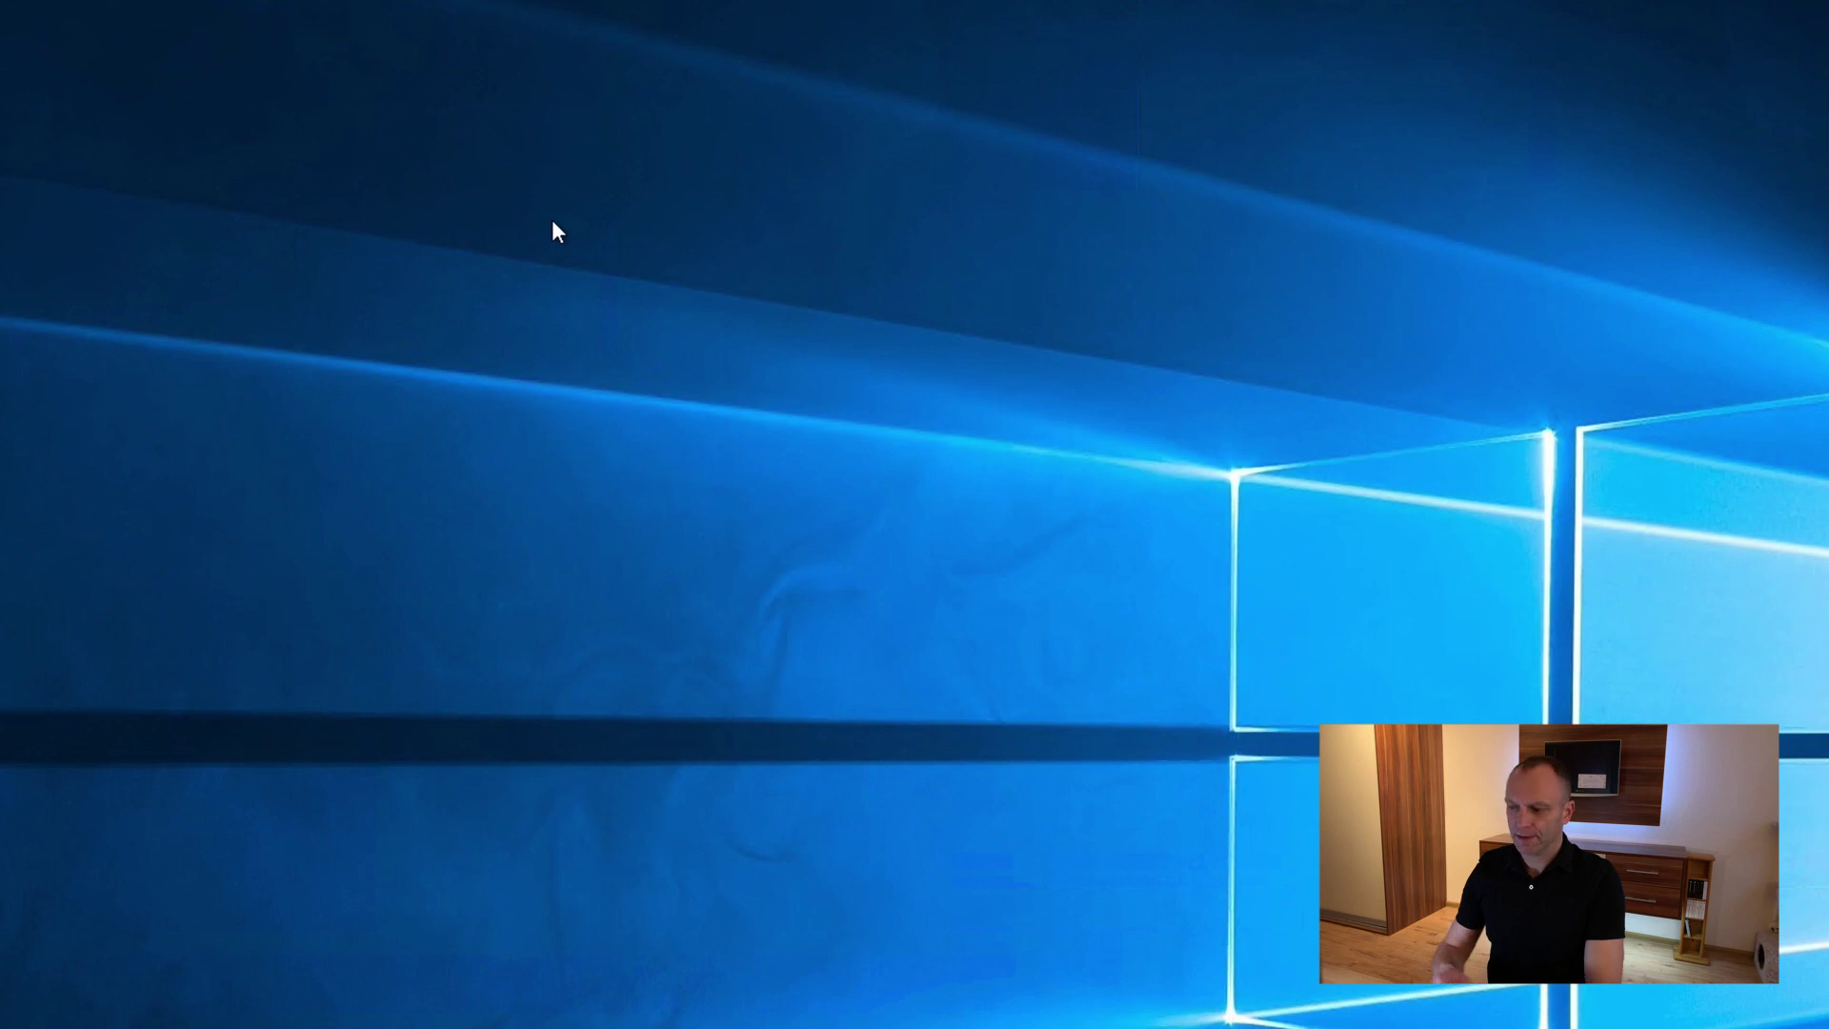
# Step: Create a new folder on the desktop named Strona internowa
pyautogui.rightClick(413, 123)
pyautogui.moveTo(464, 307)
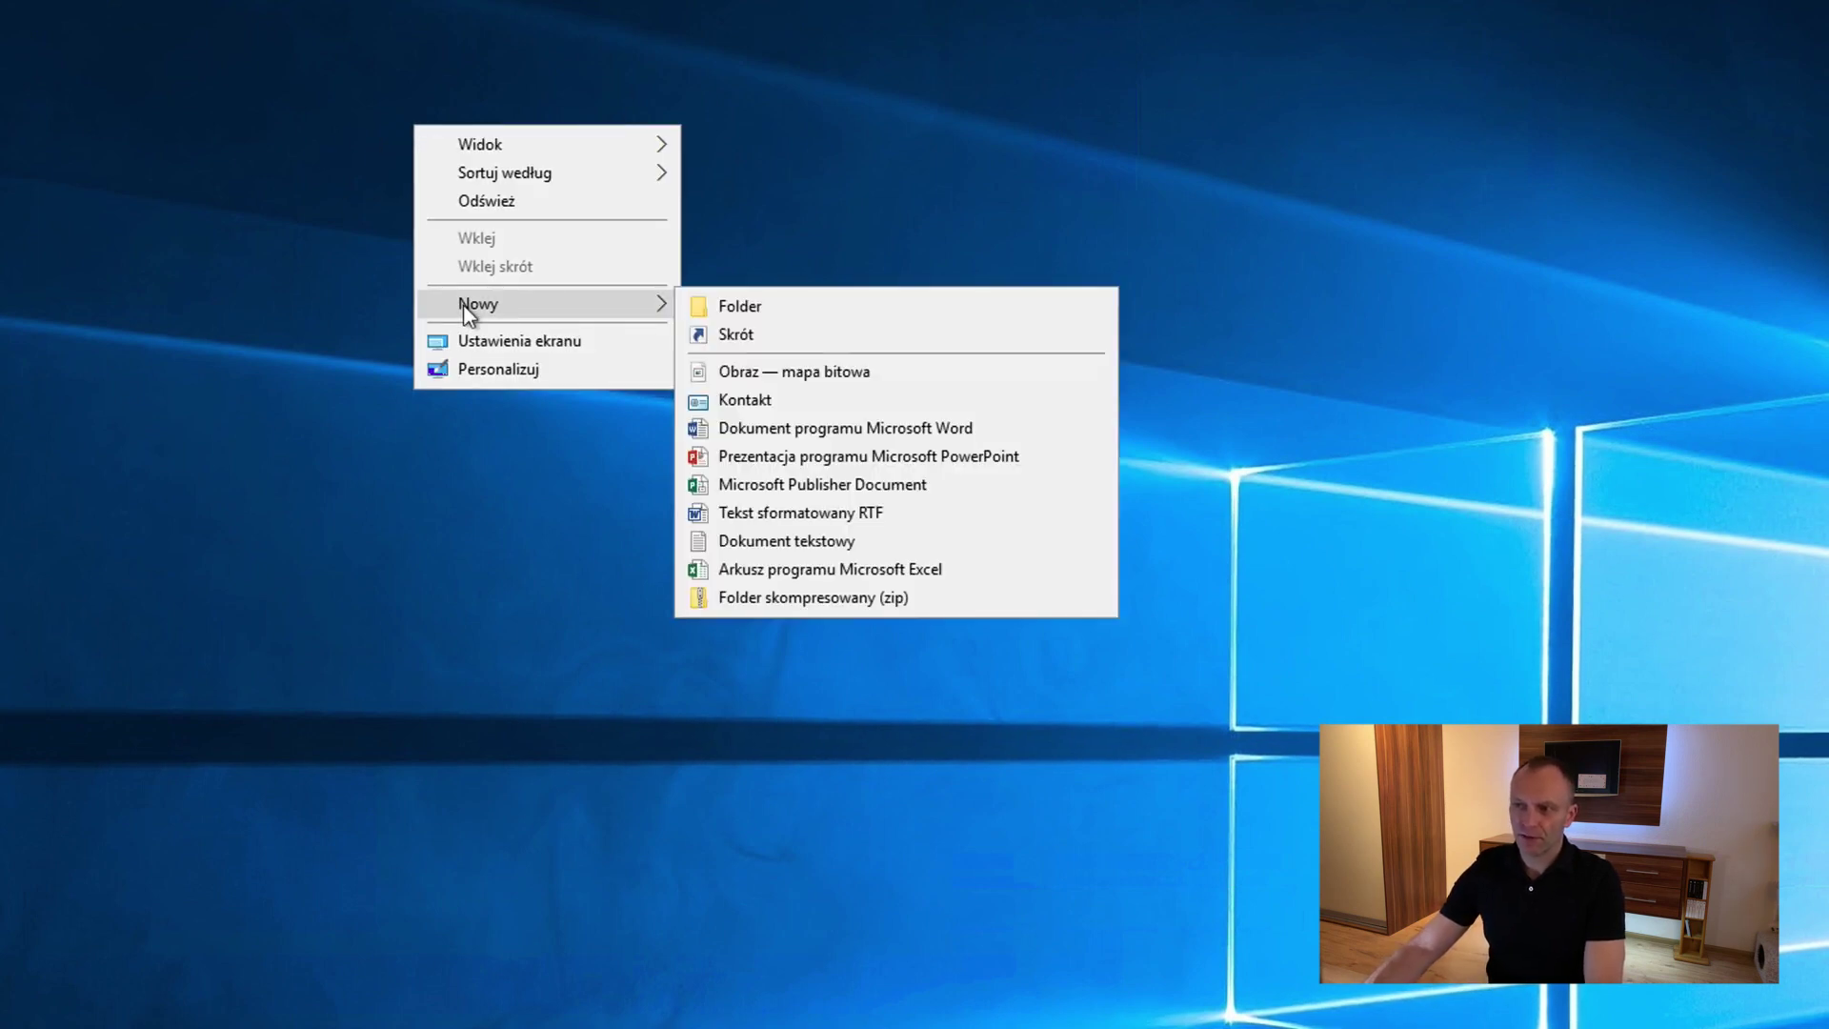
pyautogui.click(762, 310)
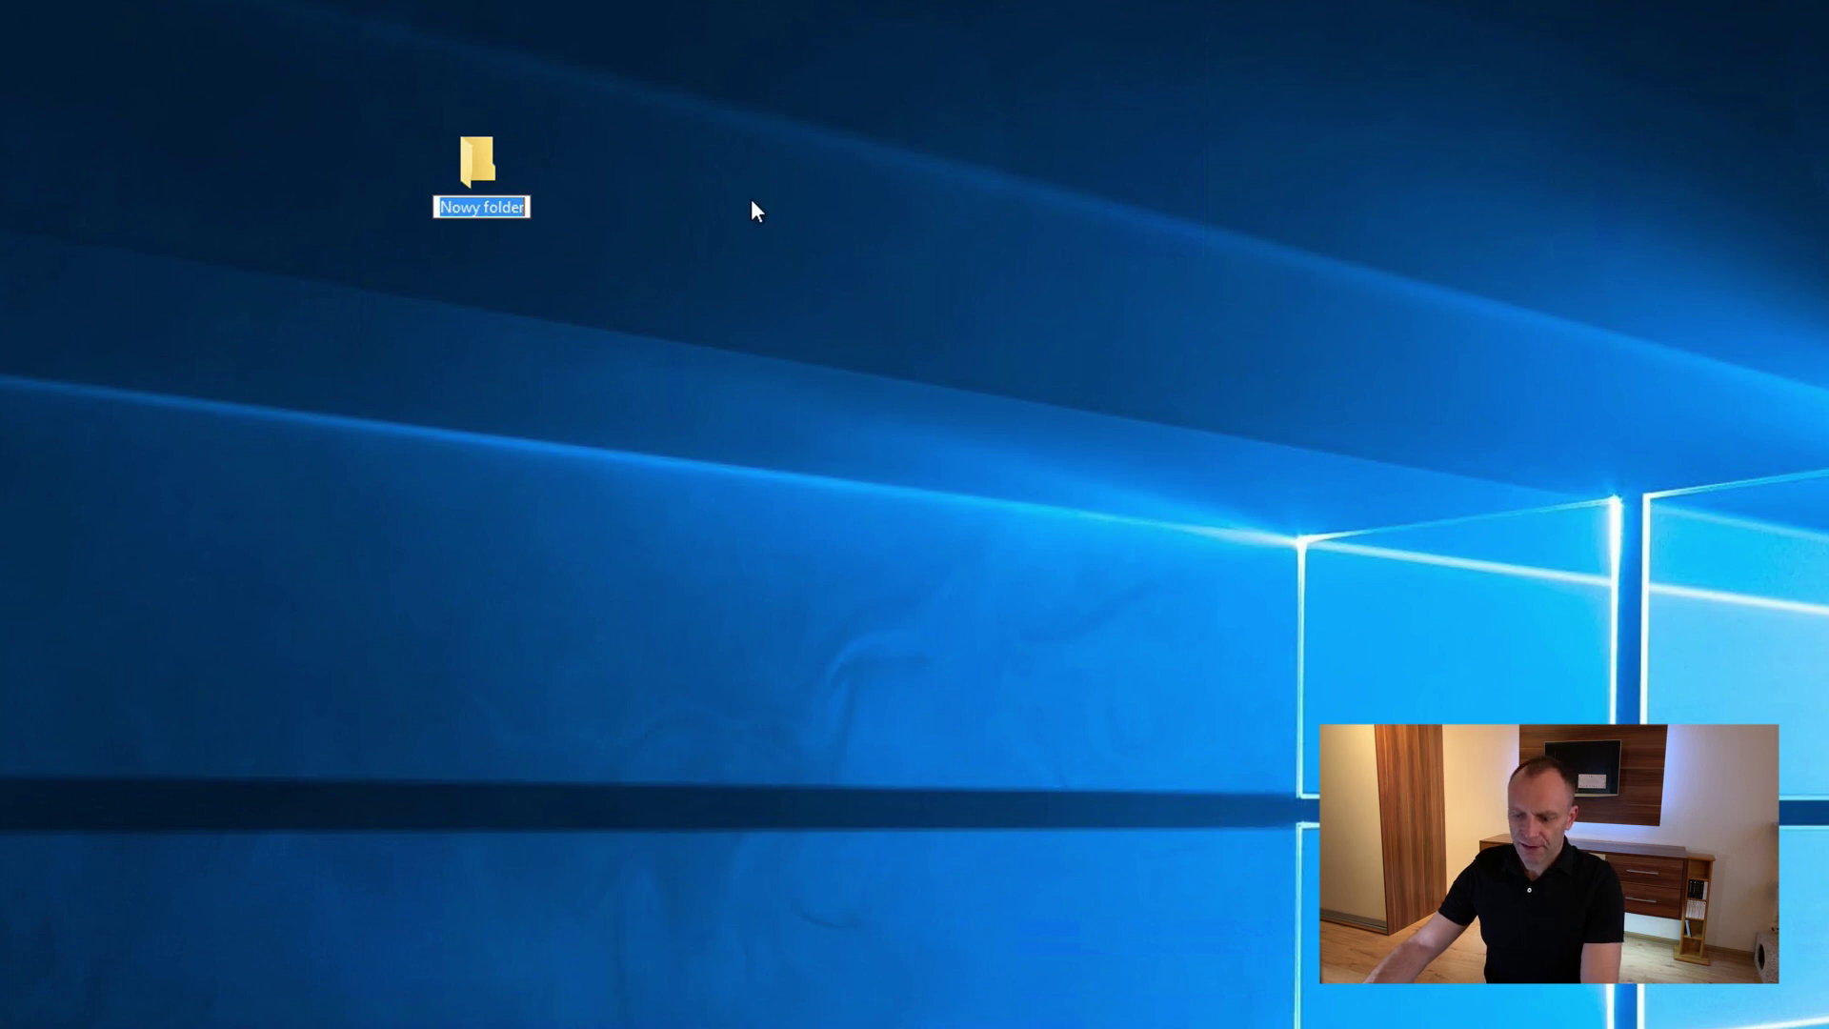
pyautogui.write('Strona in')
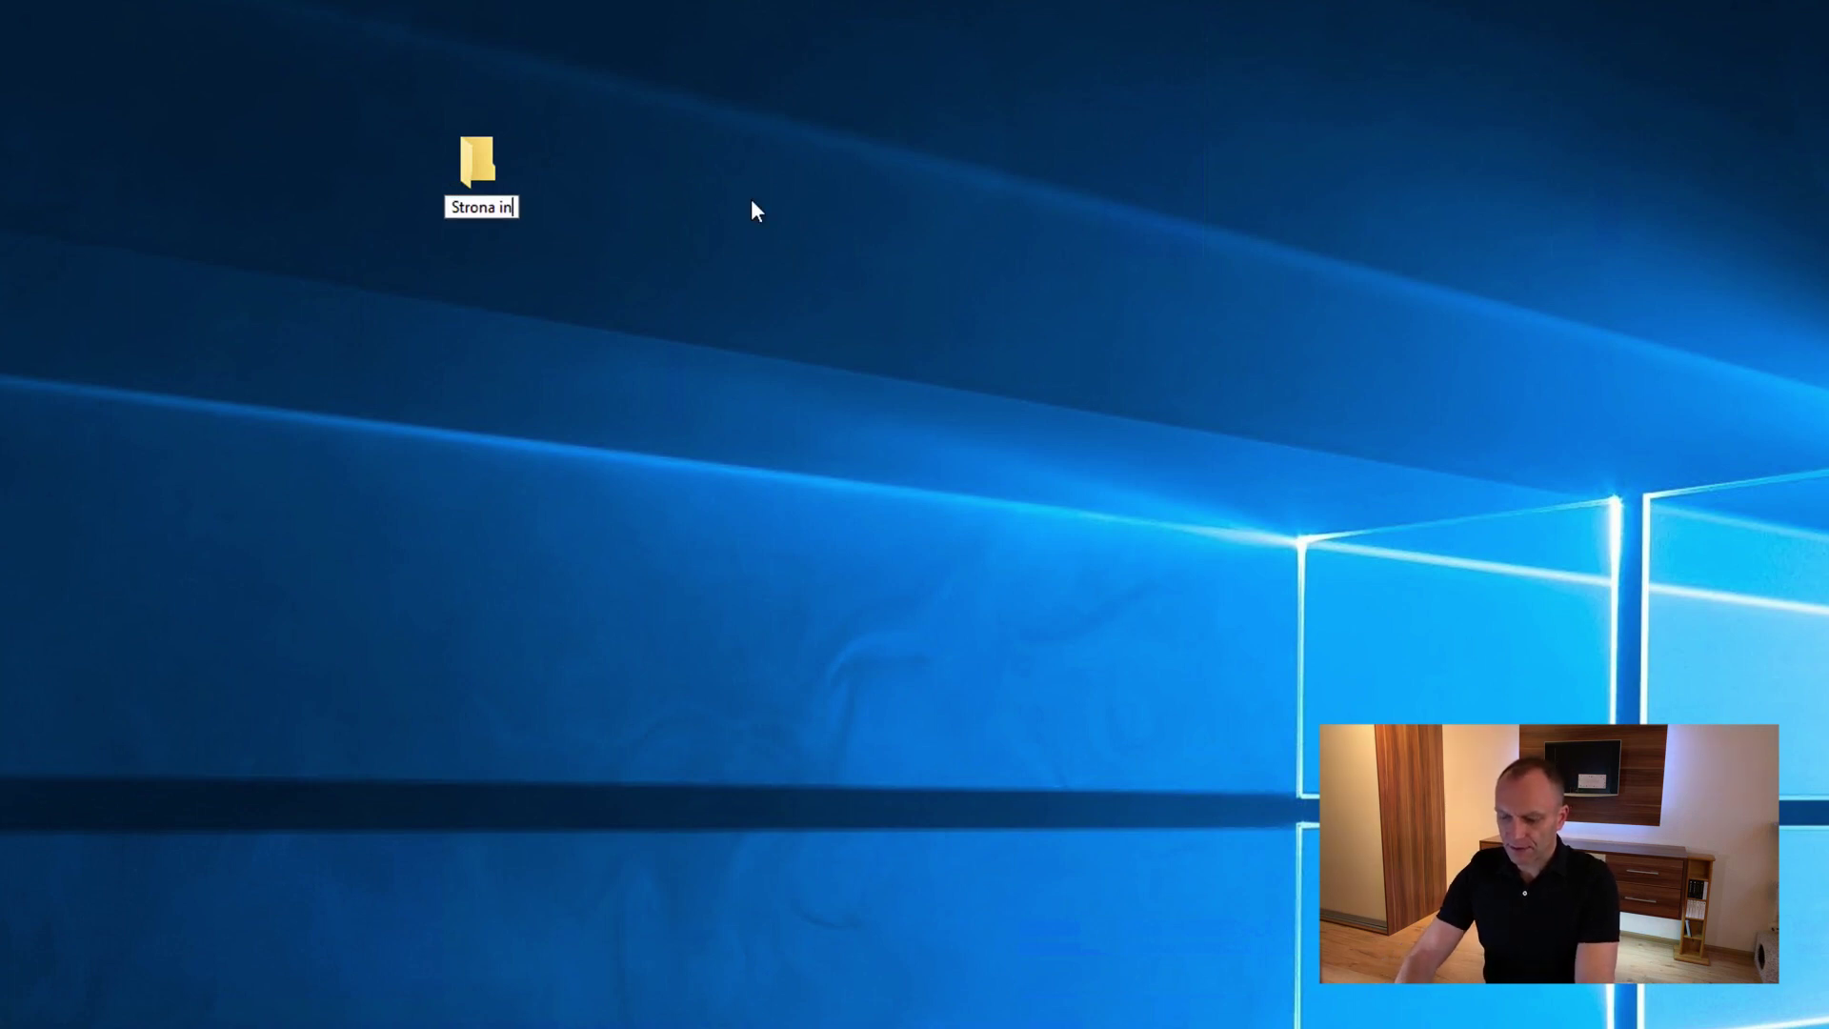
pyautogui.write('ternow')
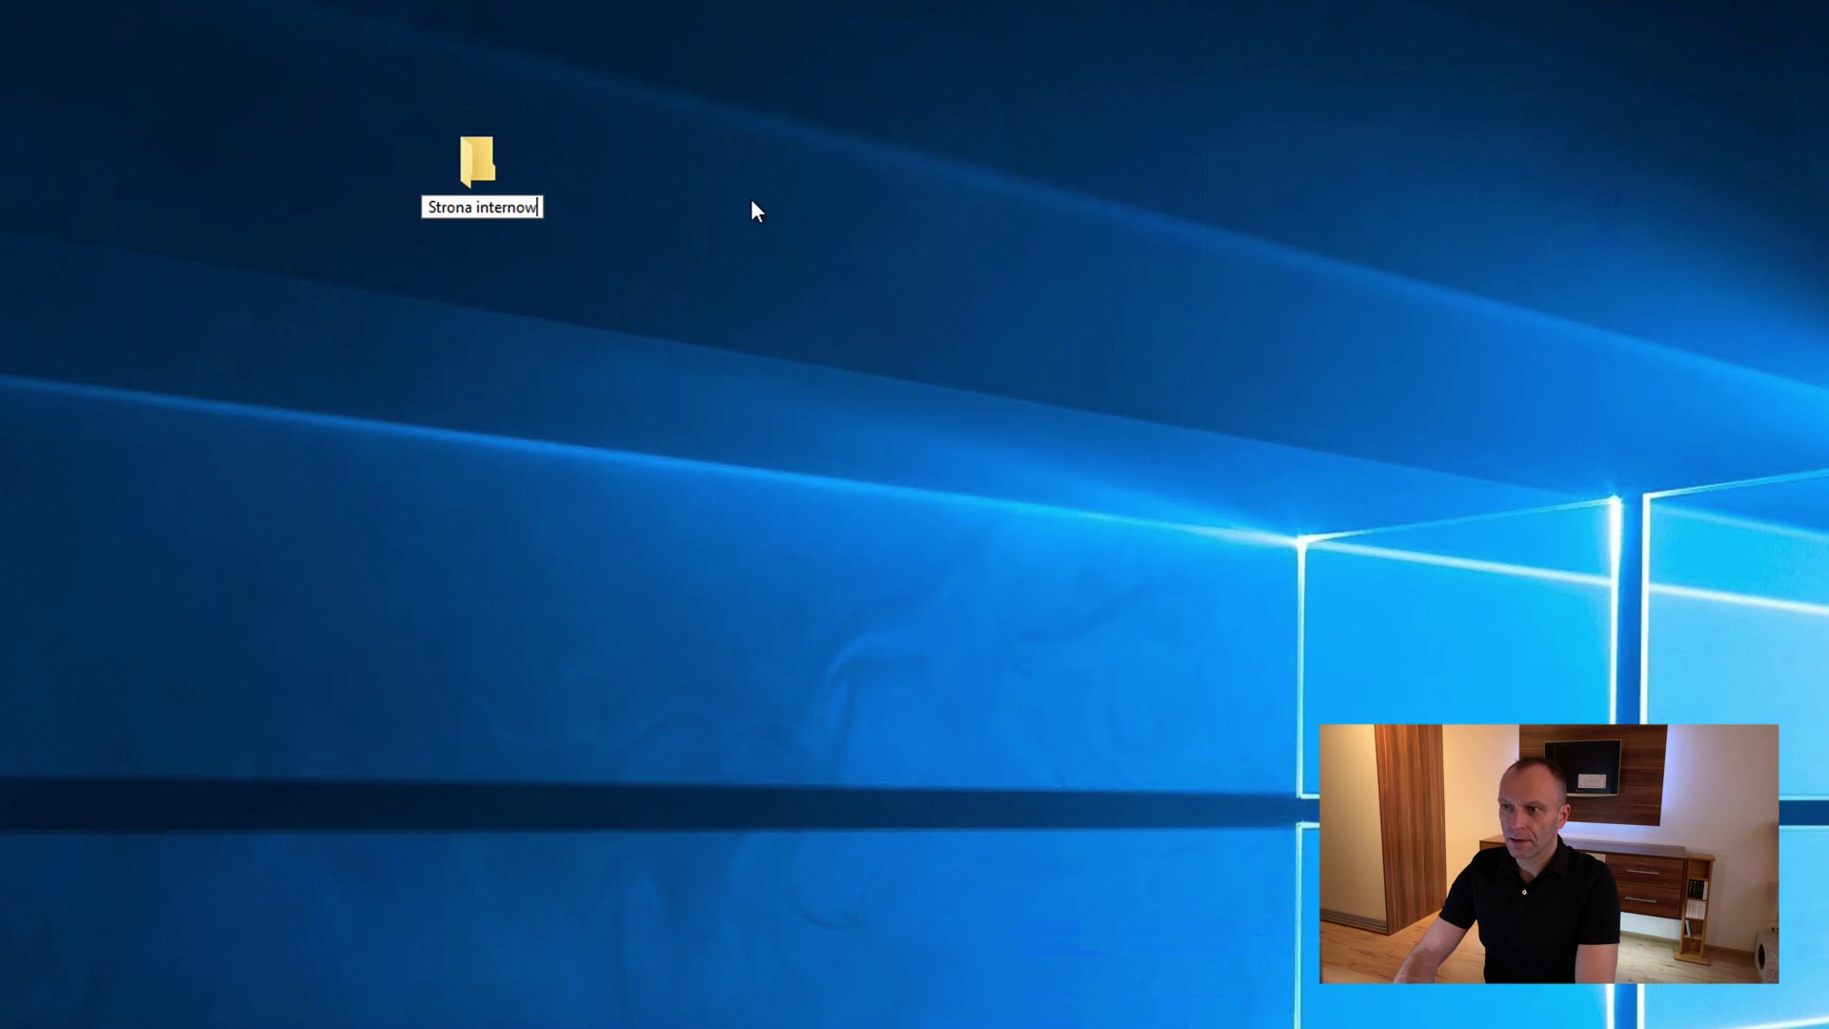
pyautogui.write('a')
pyautogui.press('Return')
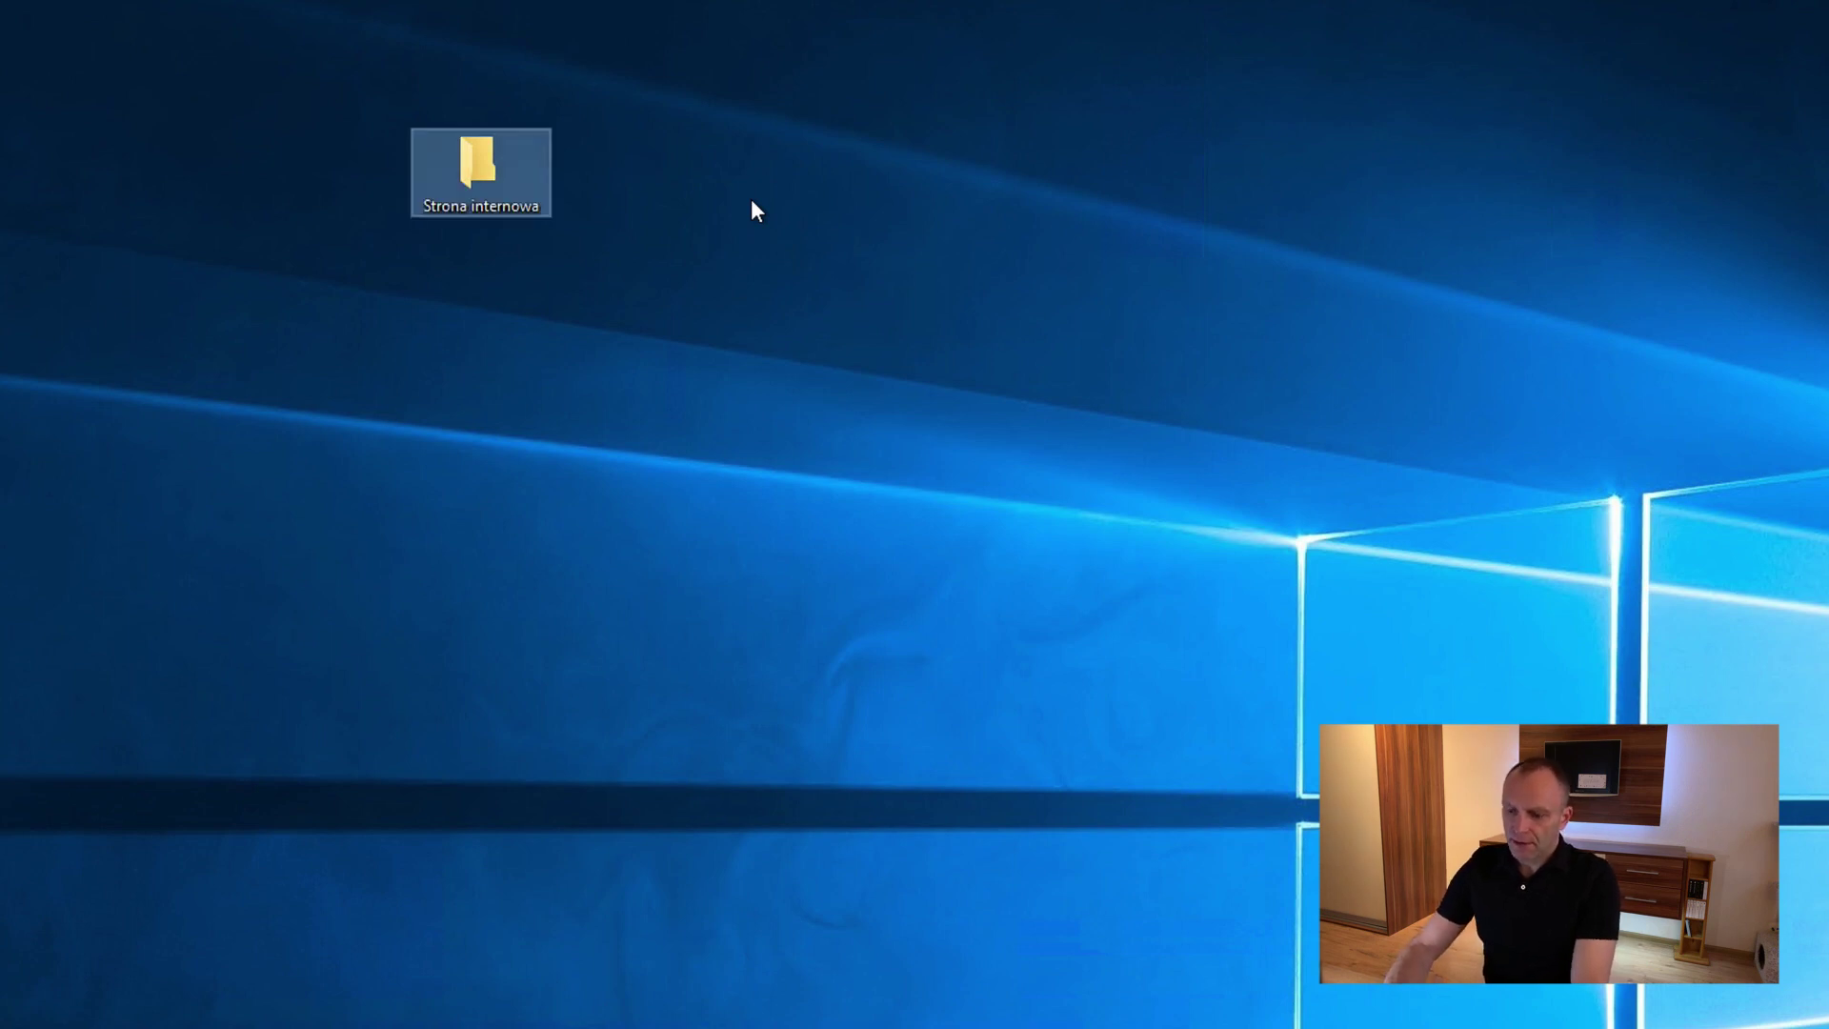
# Step: Correct the new desktop folder's name to Strona internetowa
pyautogui.press('F2')
pyautogui.press('Right')
pyautogui.press('Left')
pyautogui.press('Left')
pyautogui.press('Left')
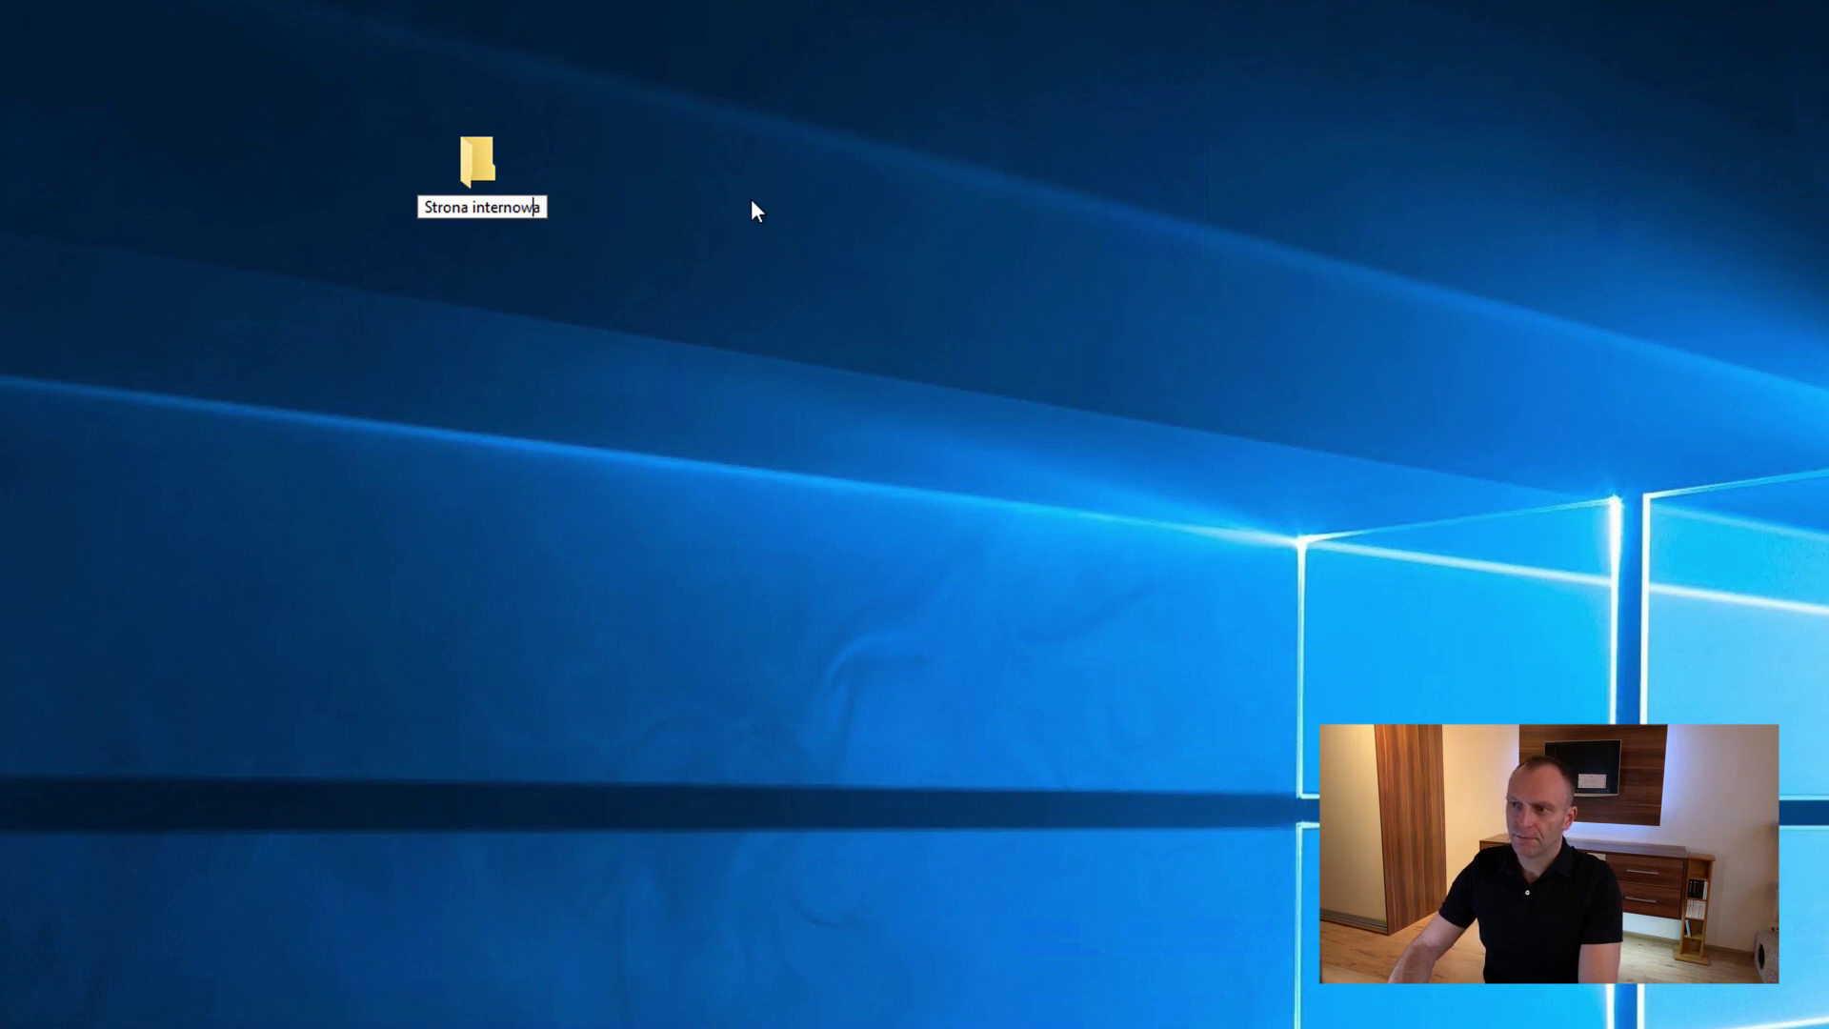
pyautogui.press('Delete')
pyautogui.press('BackSpace')
pyautogui.press('BackSpace')
pyautogui.press('BackSpace')
pyautogui.press('BackSpace')
pyautogui.press('BackSpace')
pyautogui.press('BackSpace')
pyautogui.press('BackSpace')
pyautogui.press('BackSpace')
pyautogui.press('BackSpace')
pyautogui.write('internetowa')
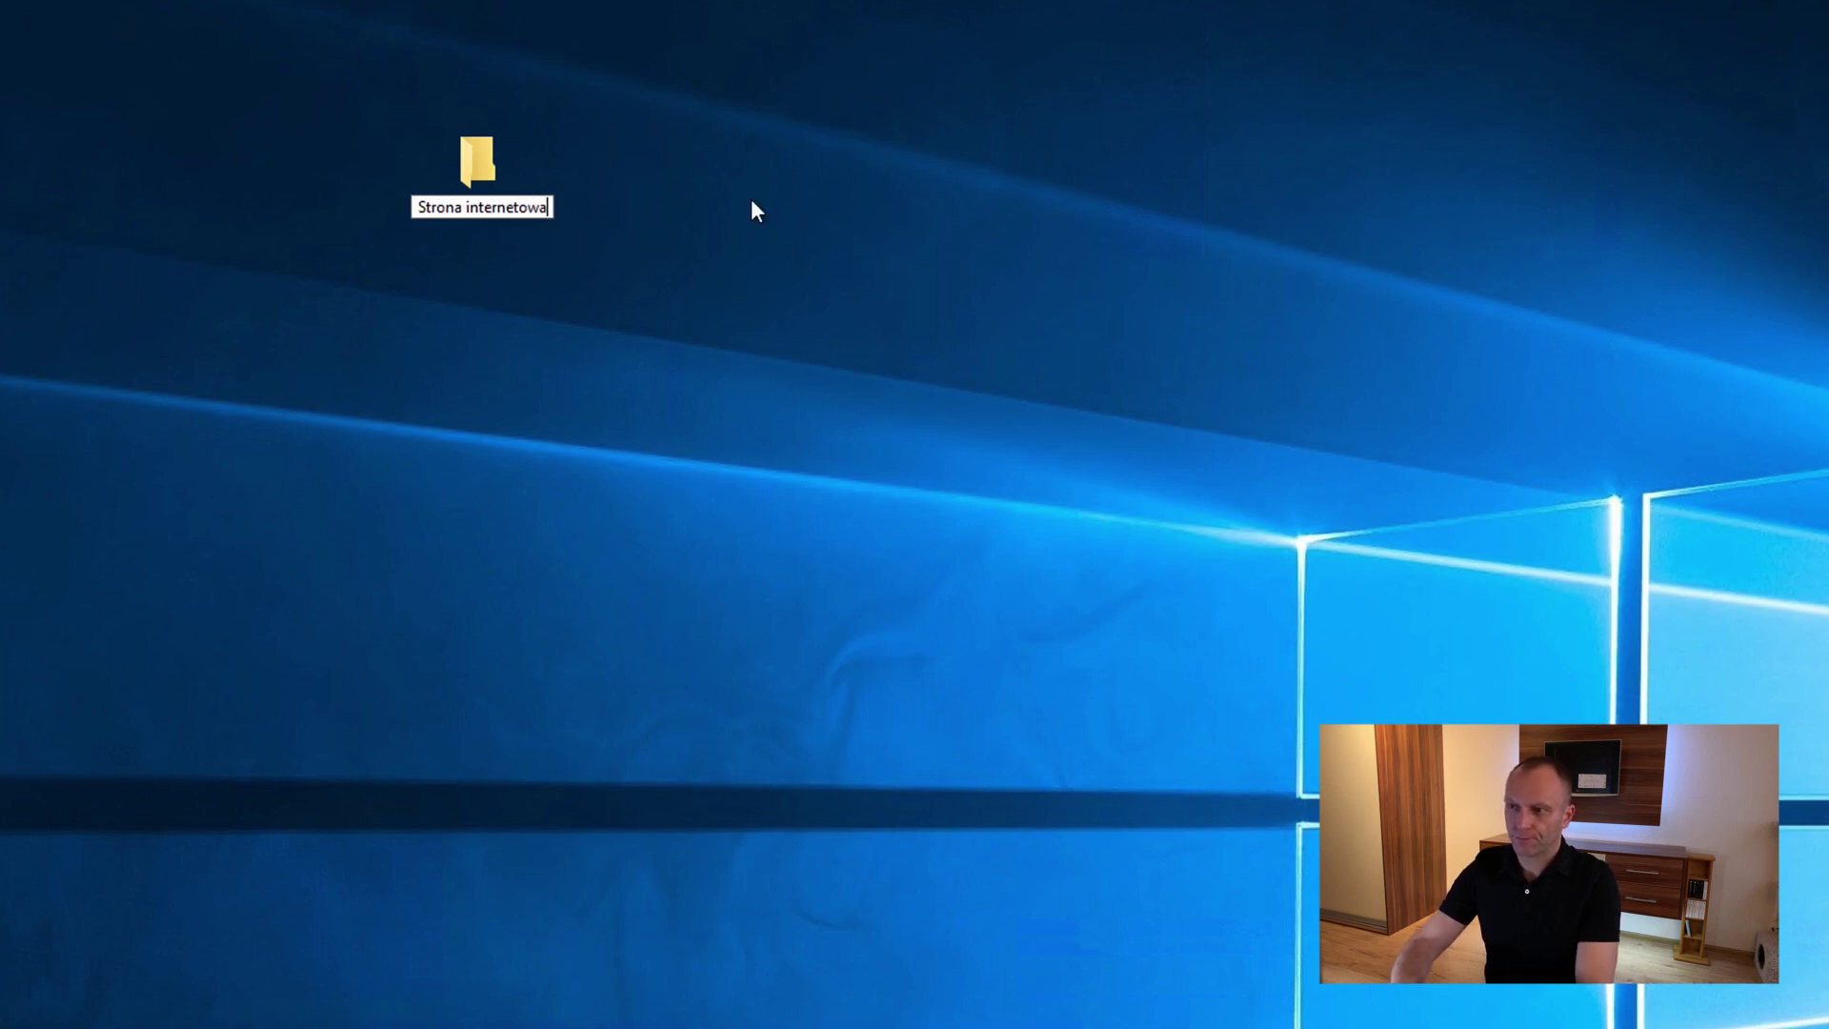
pyautogui.press('Return')
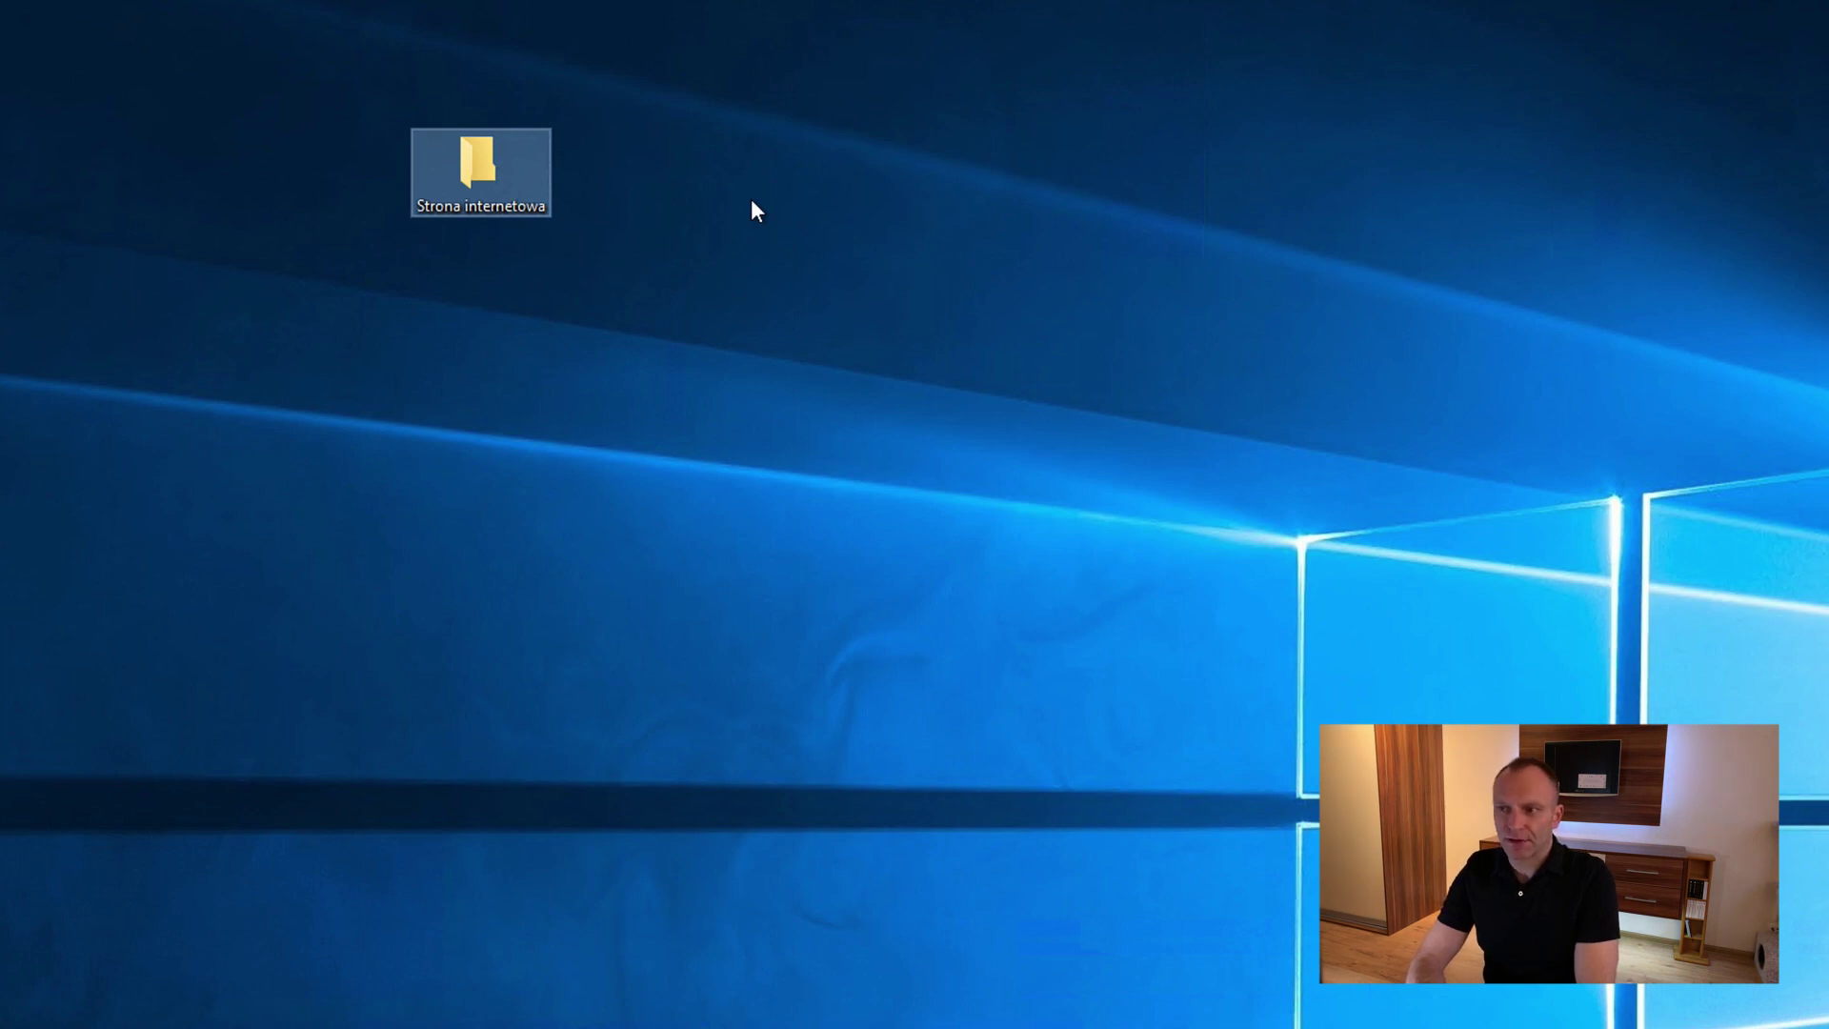
# Step: Open the Strona internetowa folder and move its window down so the folder's desktop icon is uncovered
pyautogui.doubleClick(483, 167)
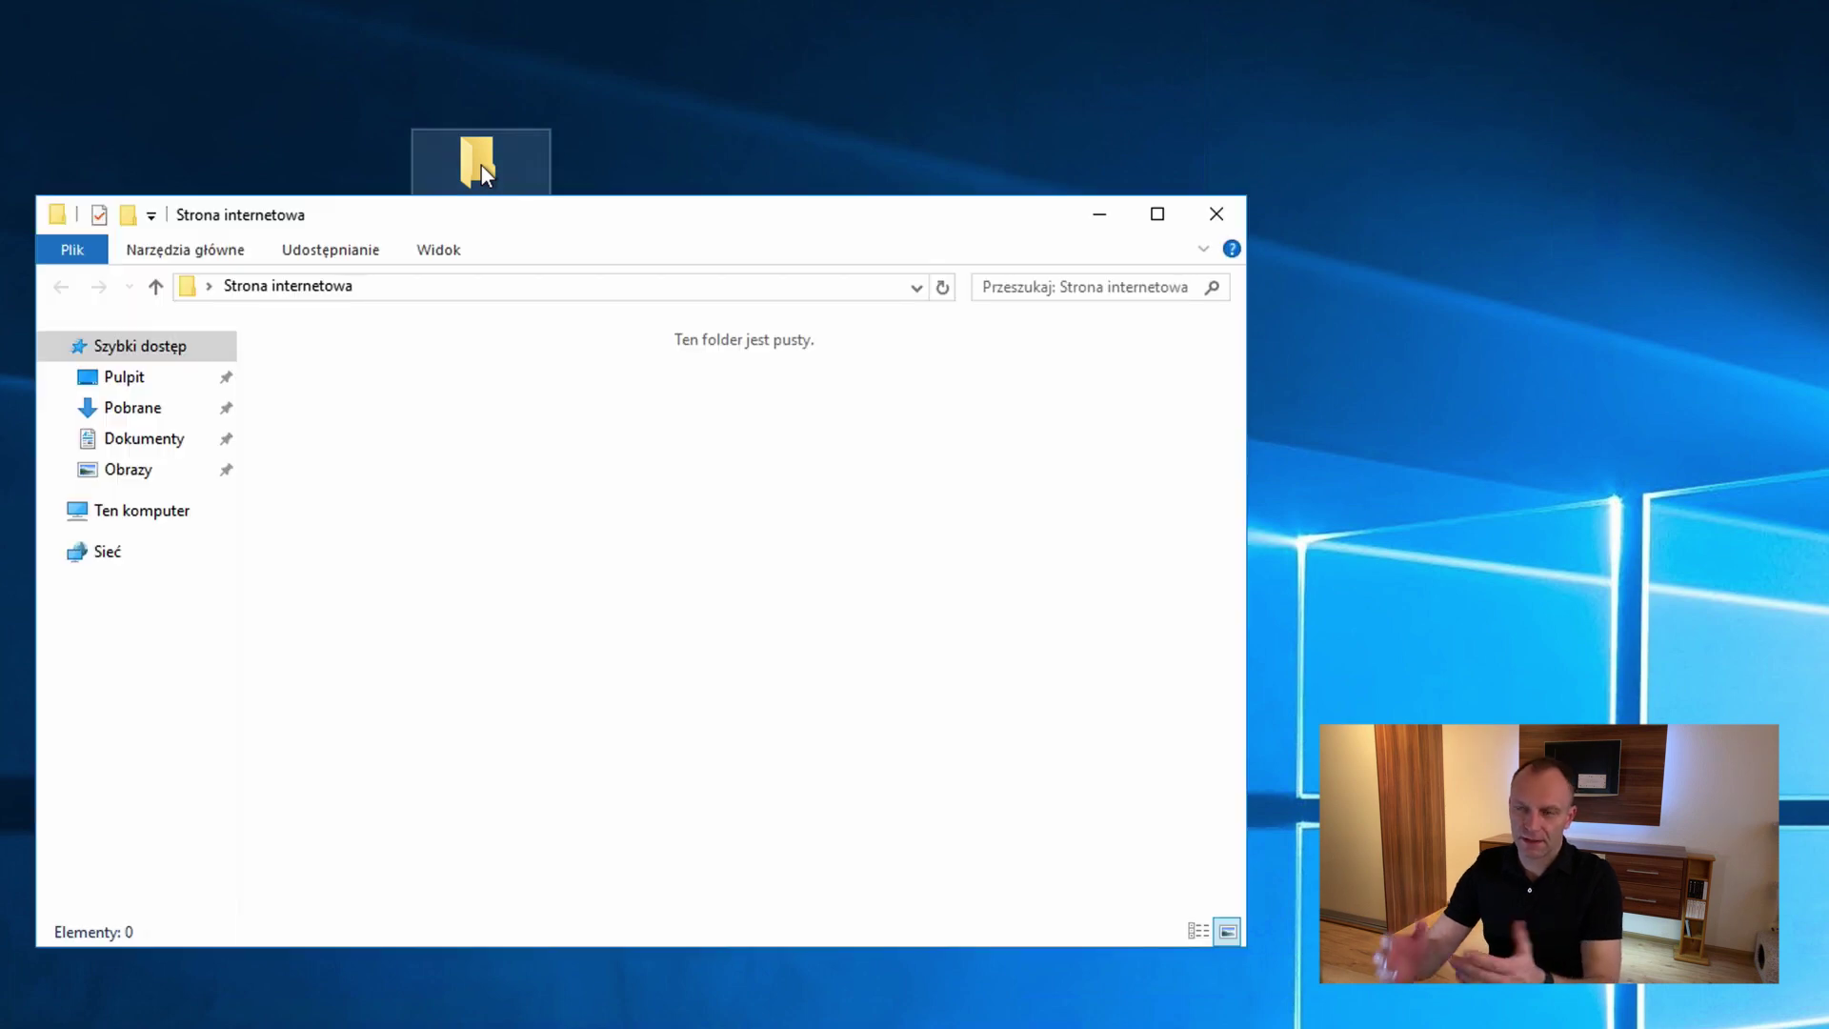
pyautogui.moveTo(645, 219); pyautogui.dragTo(549, 415)
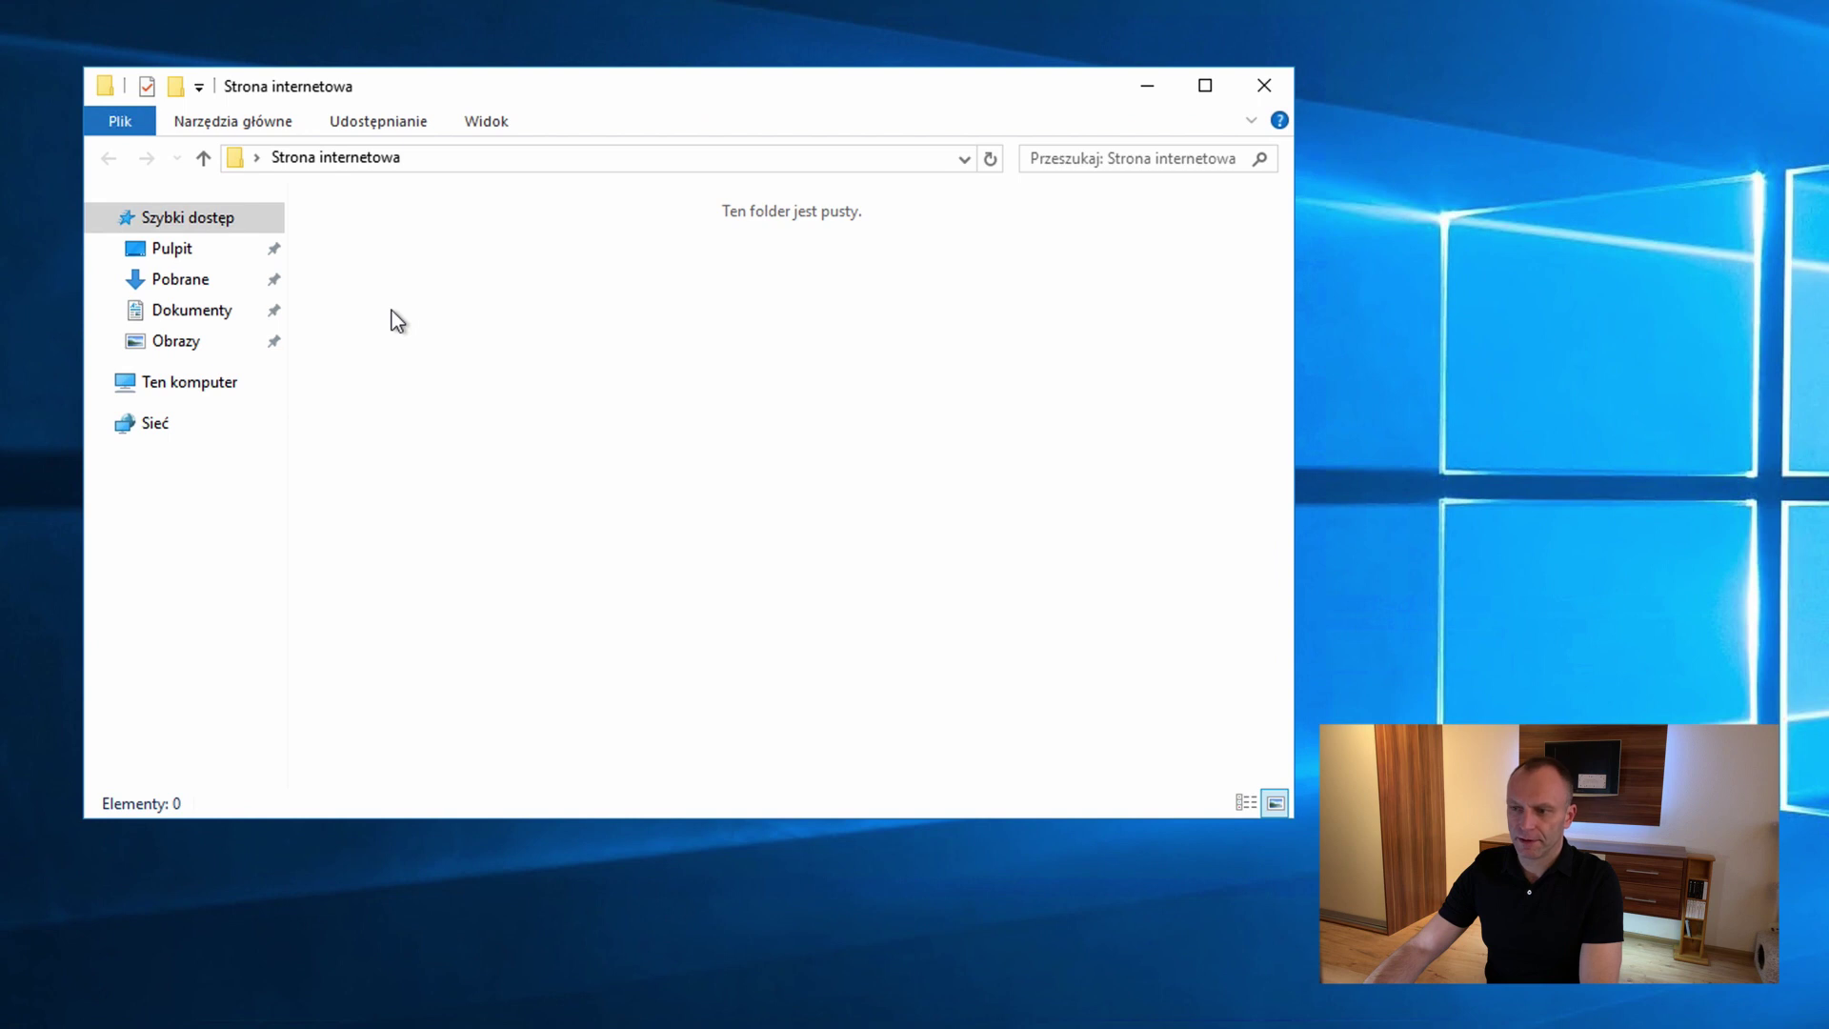
# Step: Create a text document named index.html in the empty Strona internetowa folder
pyautogui.rightClick(249, 635)
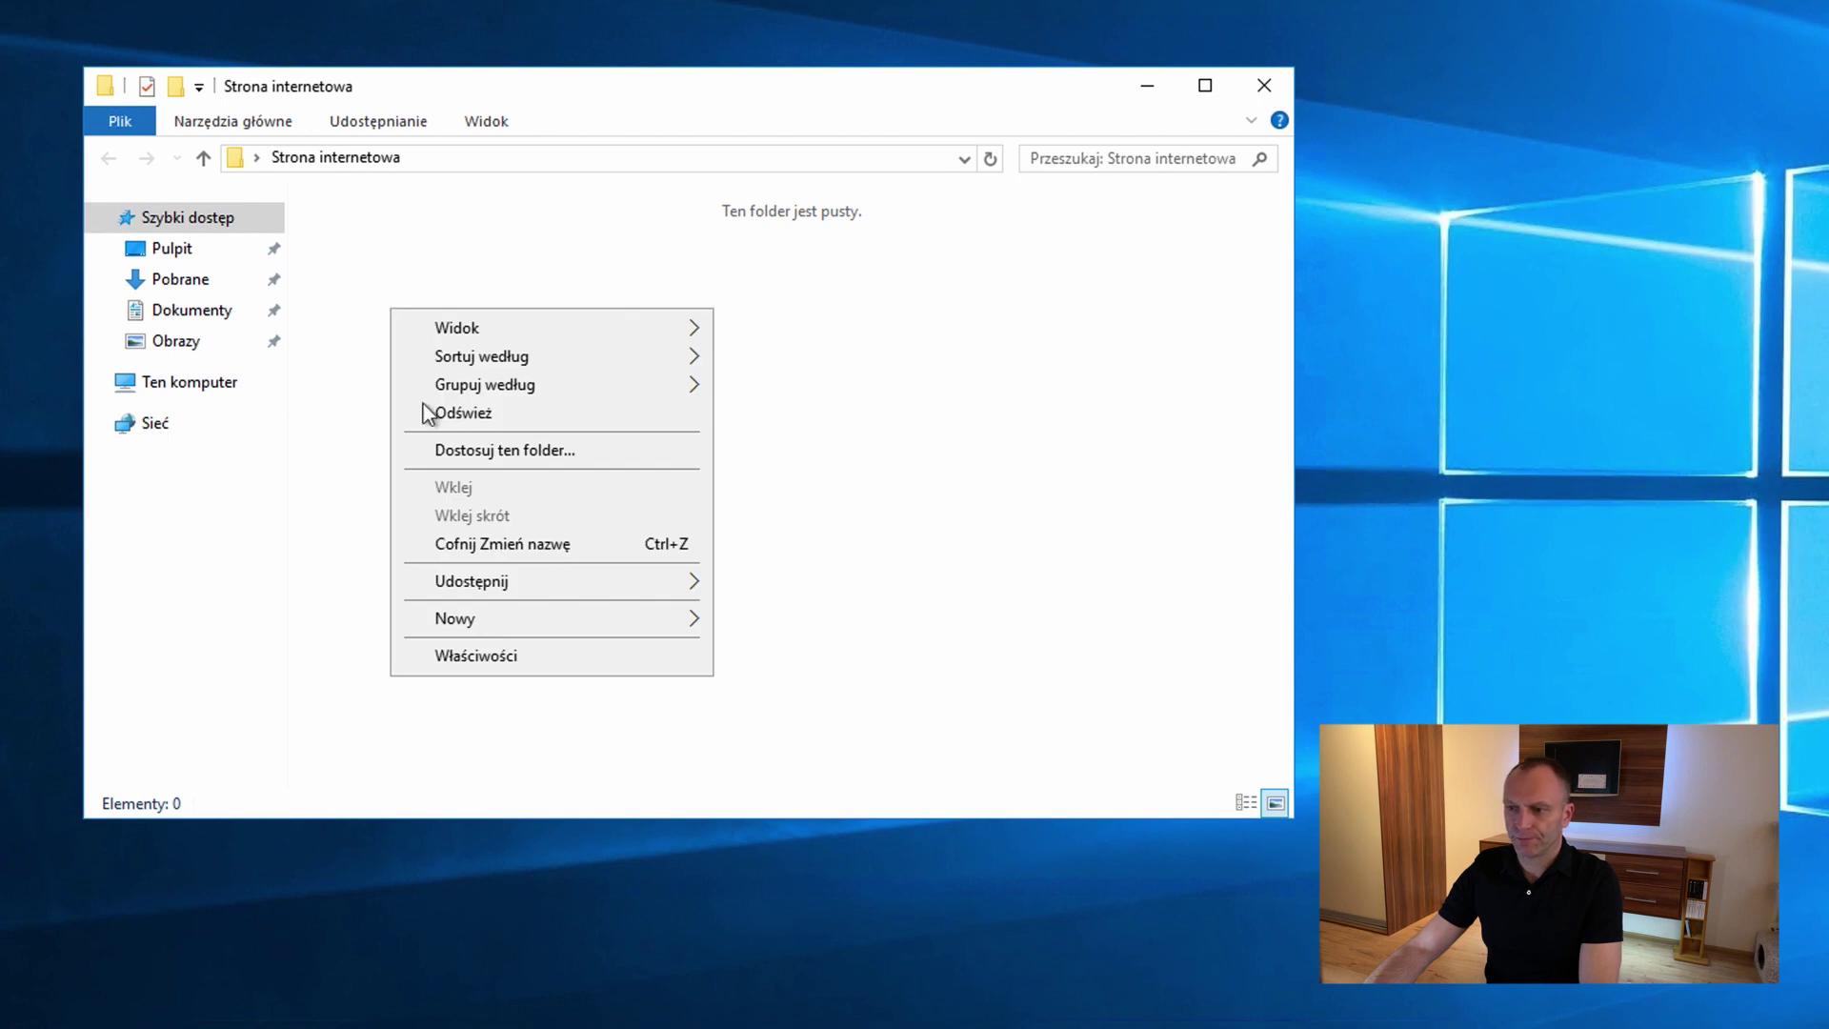
pyautogui.moveTo(522, 627)
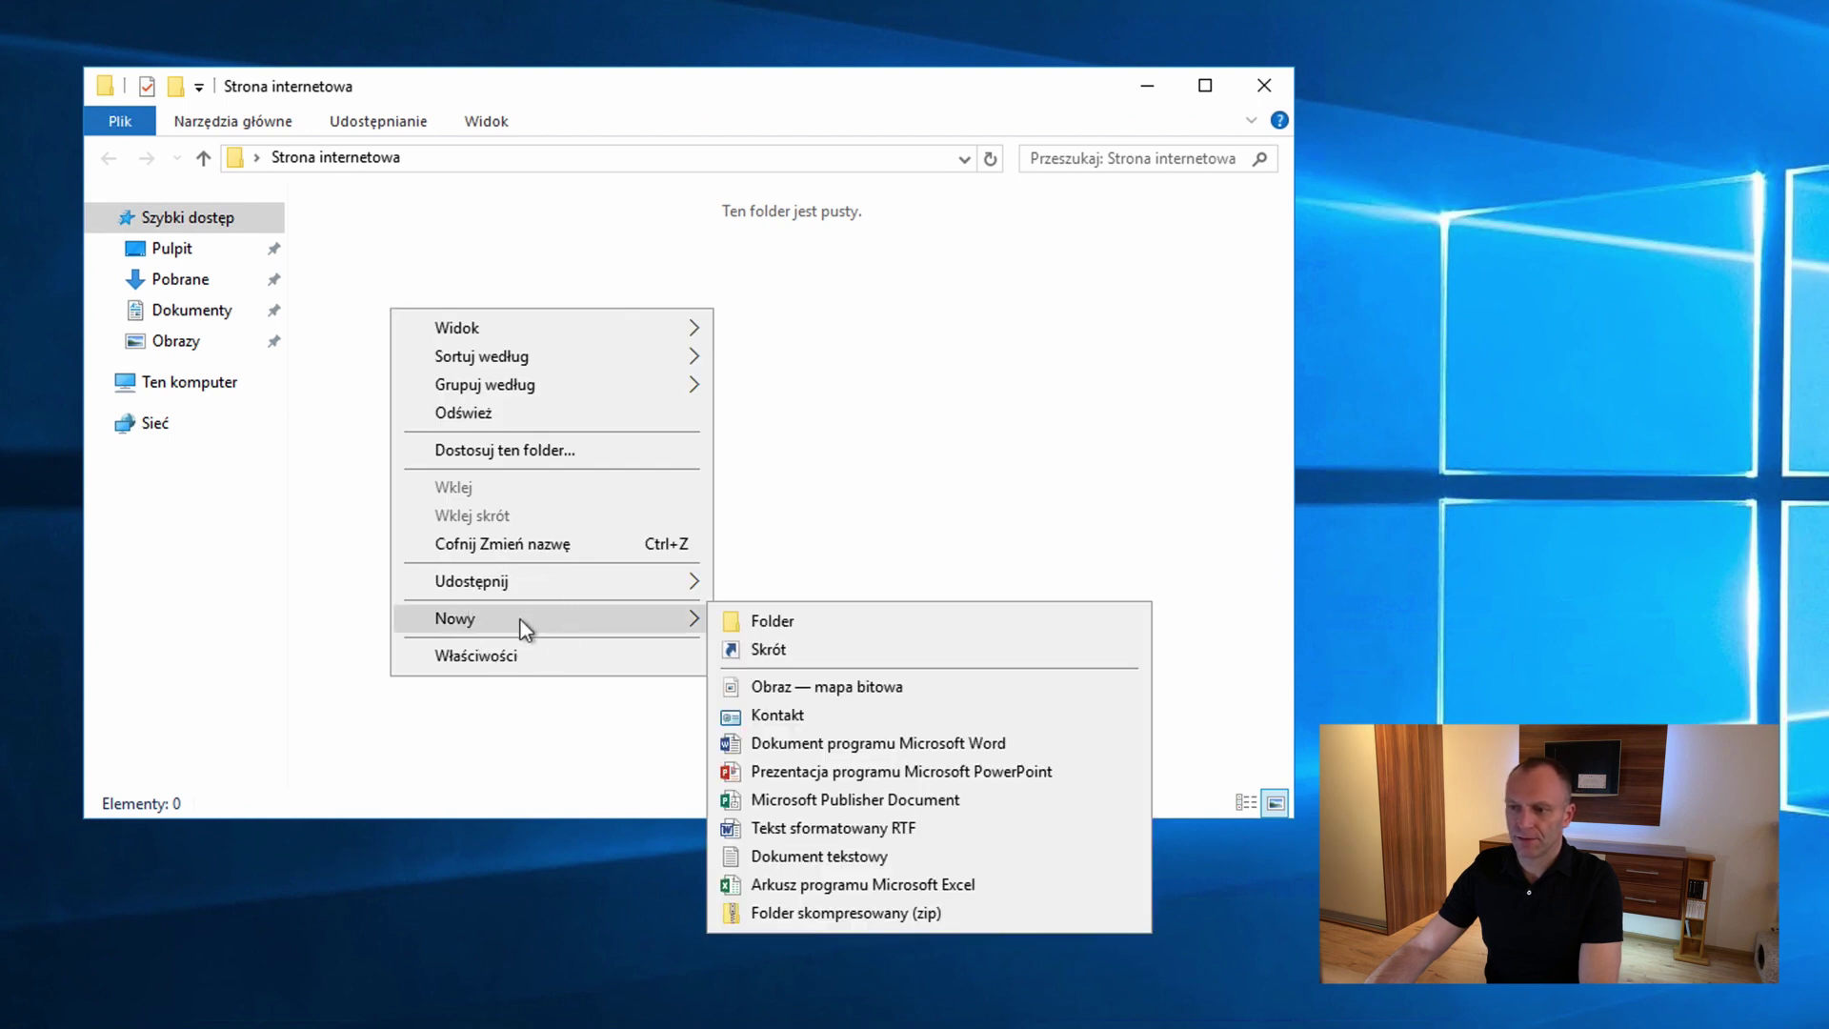
pyautogui.click(871, 856)
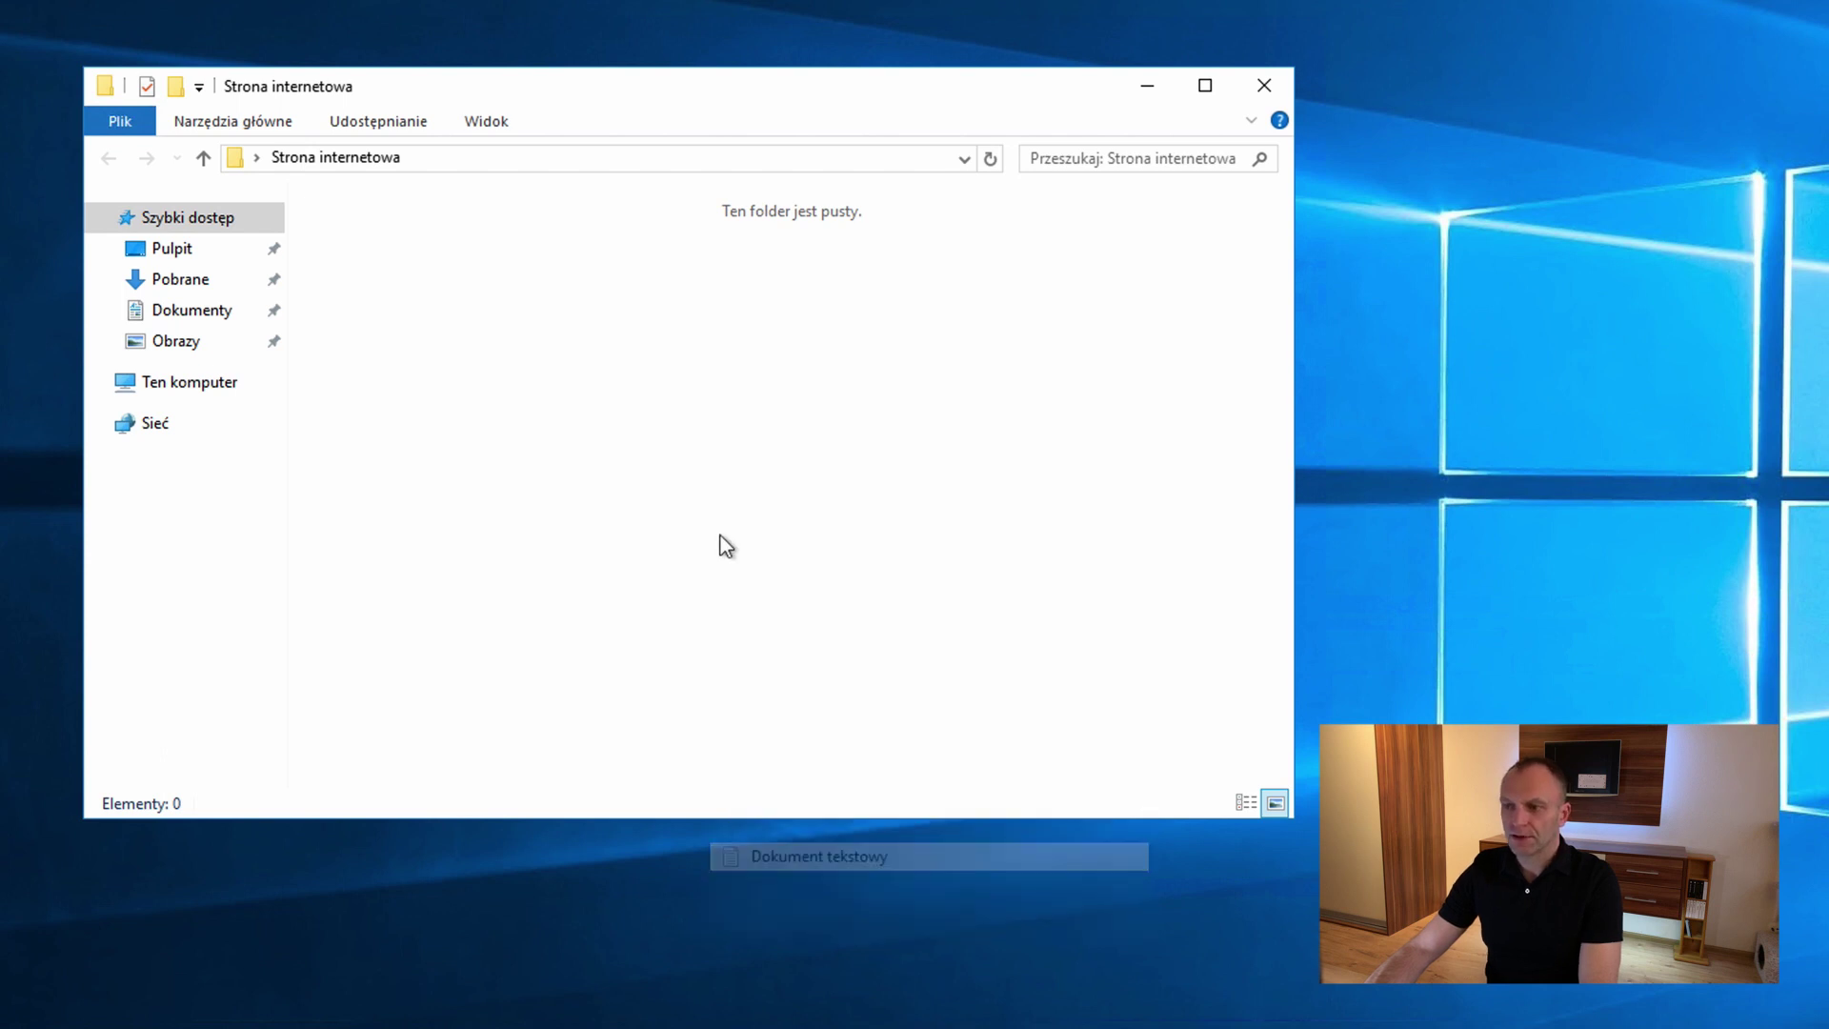
pyautogui.write('index')
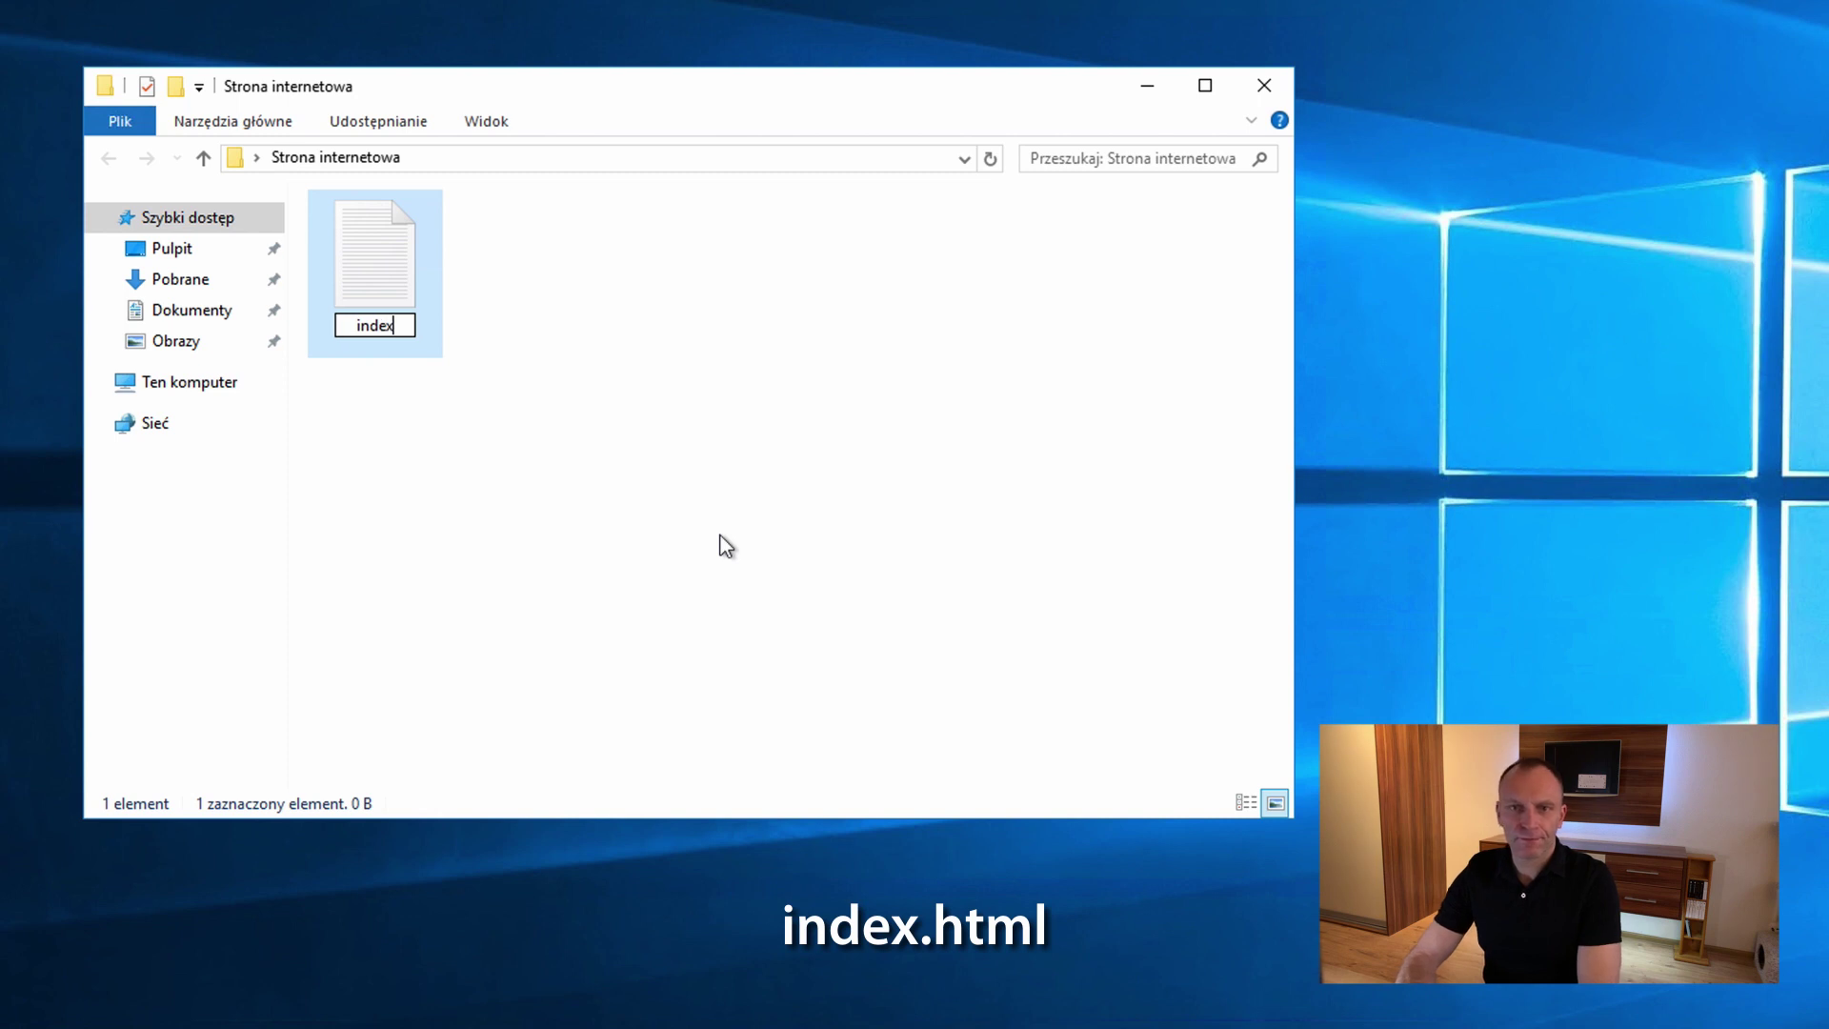
pyautogui.write('.html')
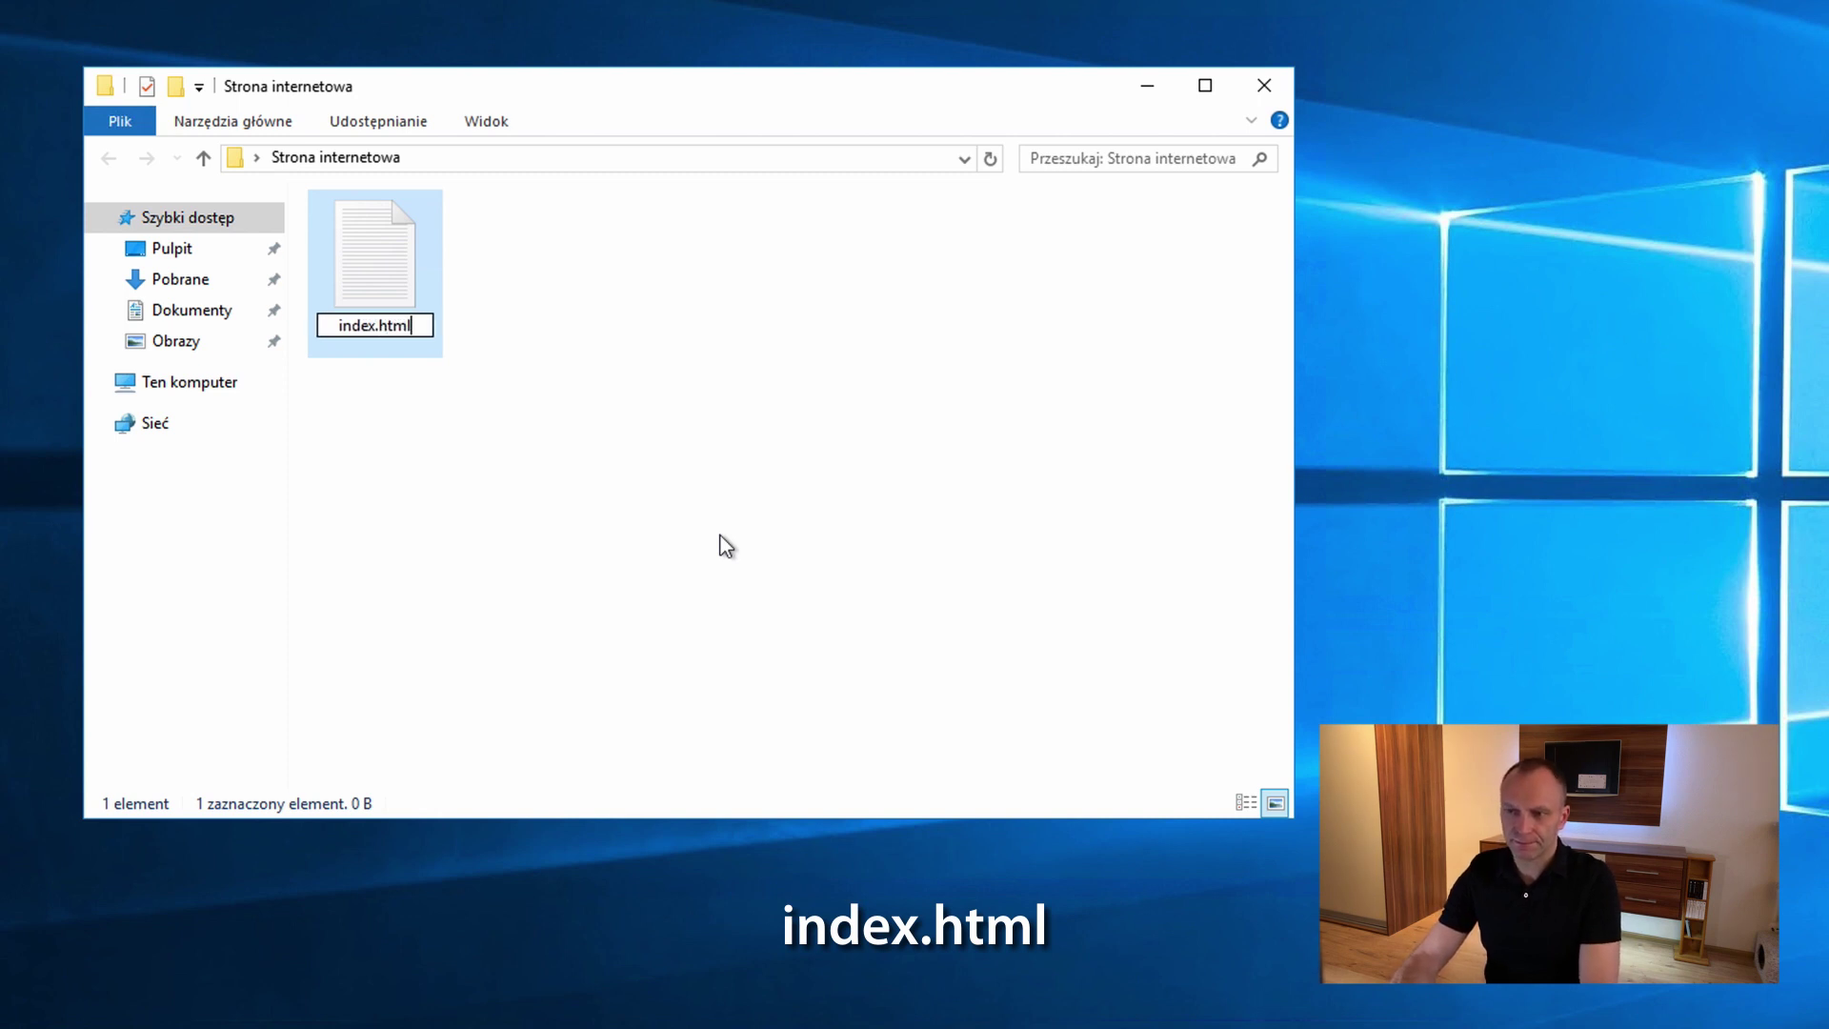
pyautogui.press('Return')
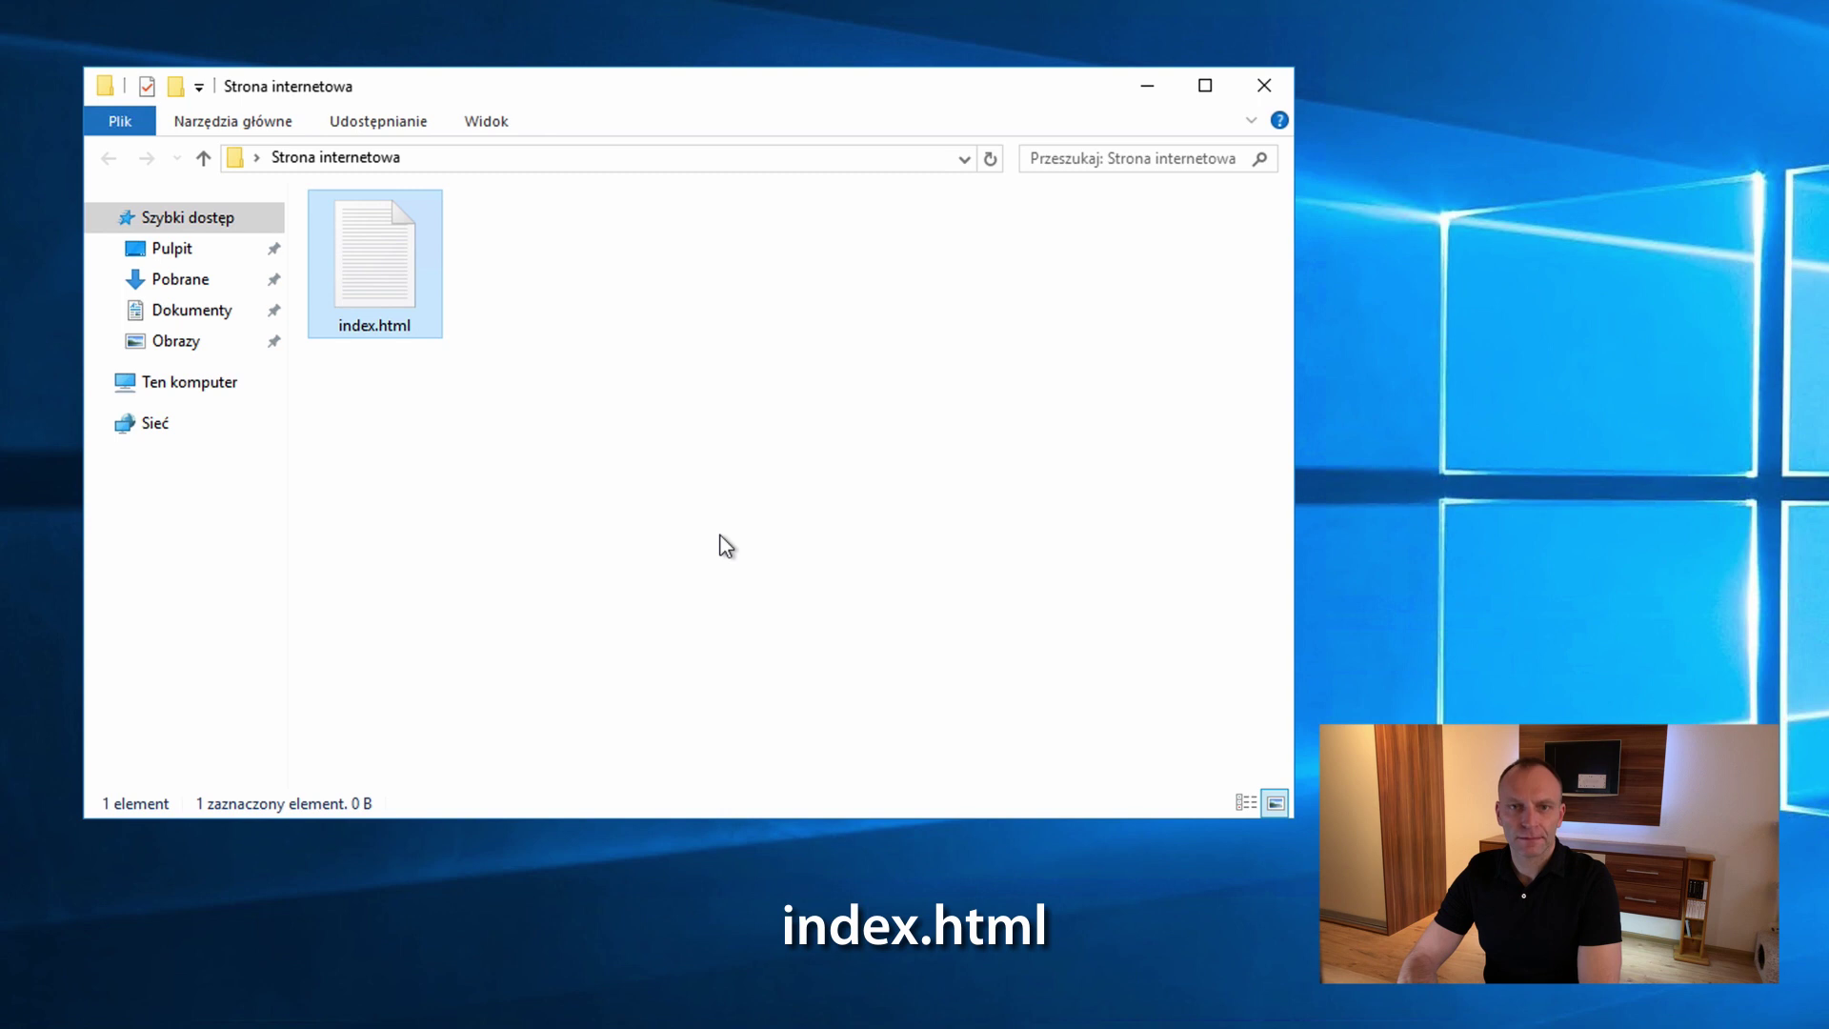
pyautogui.click(573, 336)
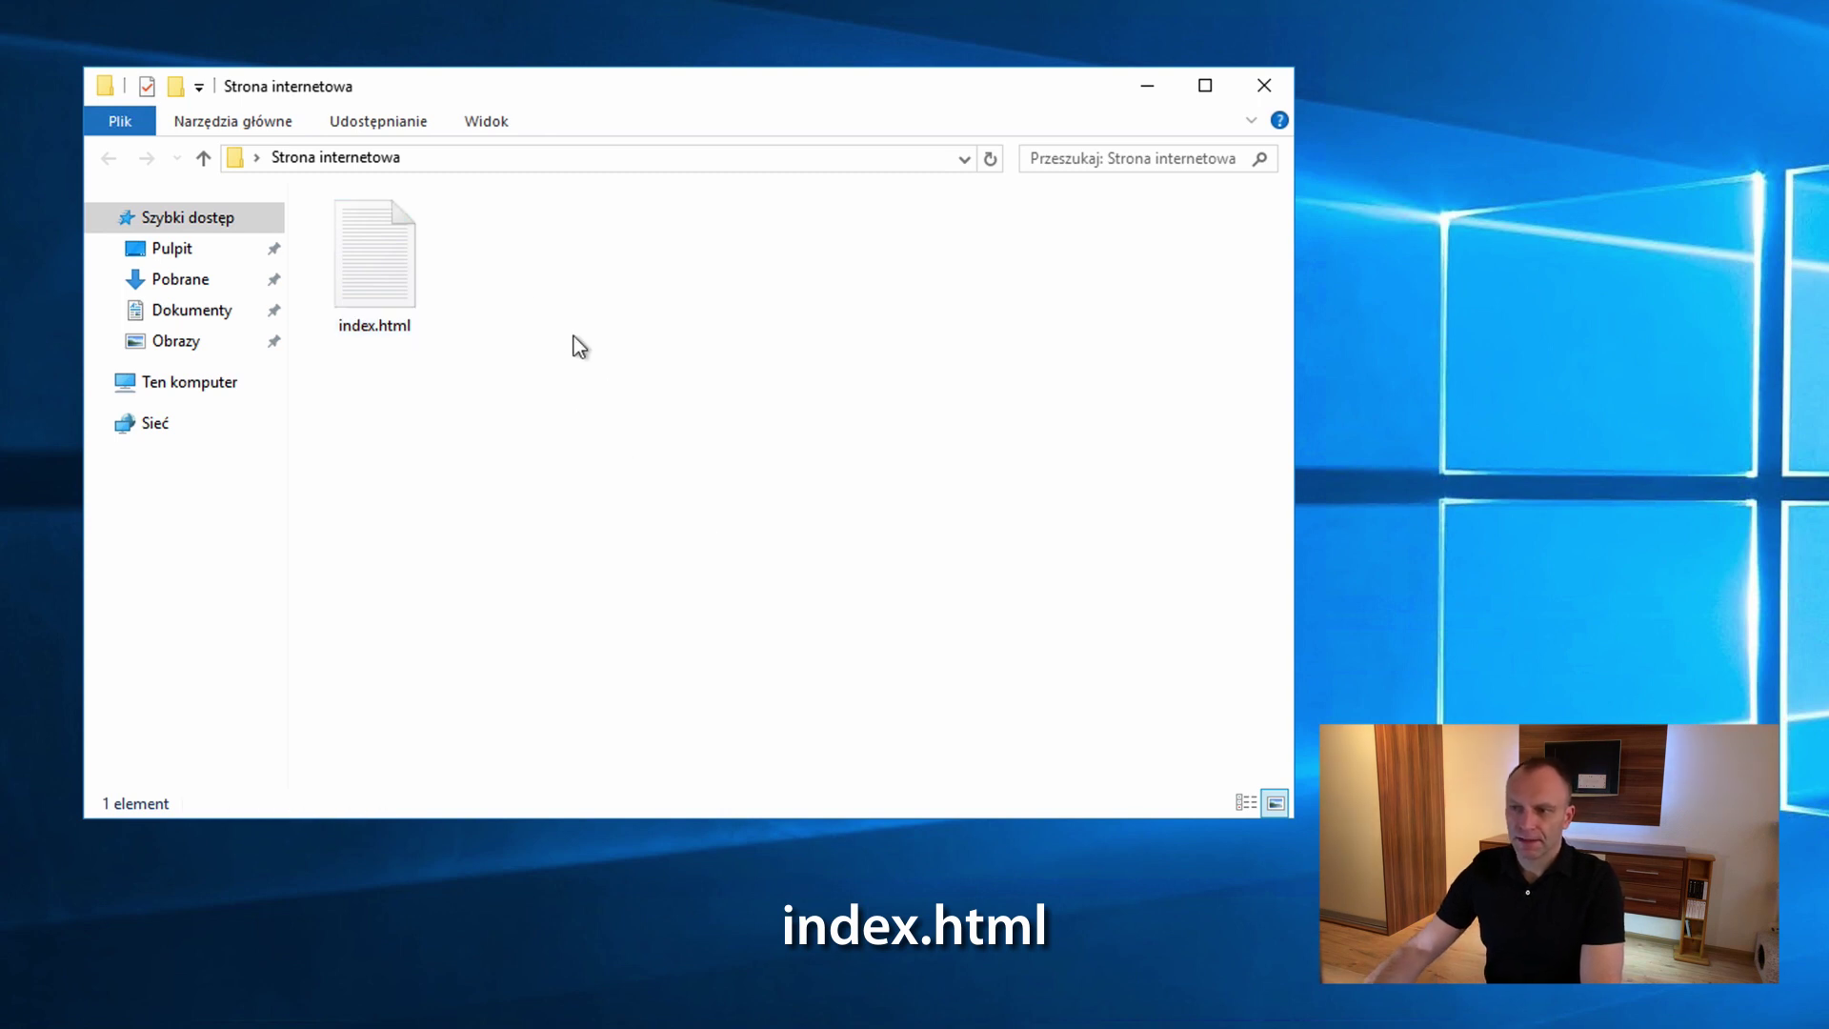
# Step: Create a second text document in the folder, try to name it index.html as well, and decline the suggested numbered name
pyautogui.rightClick(551, 279)
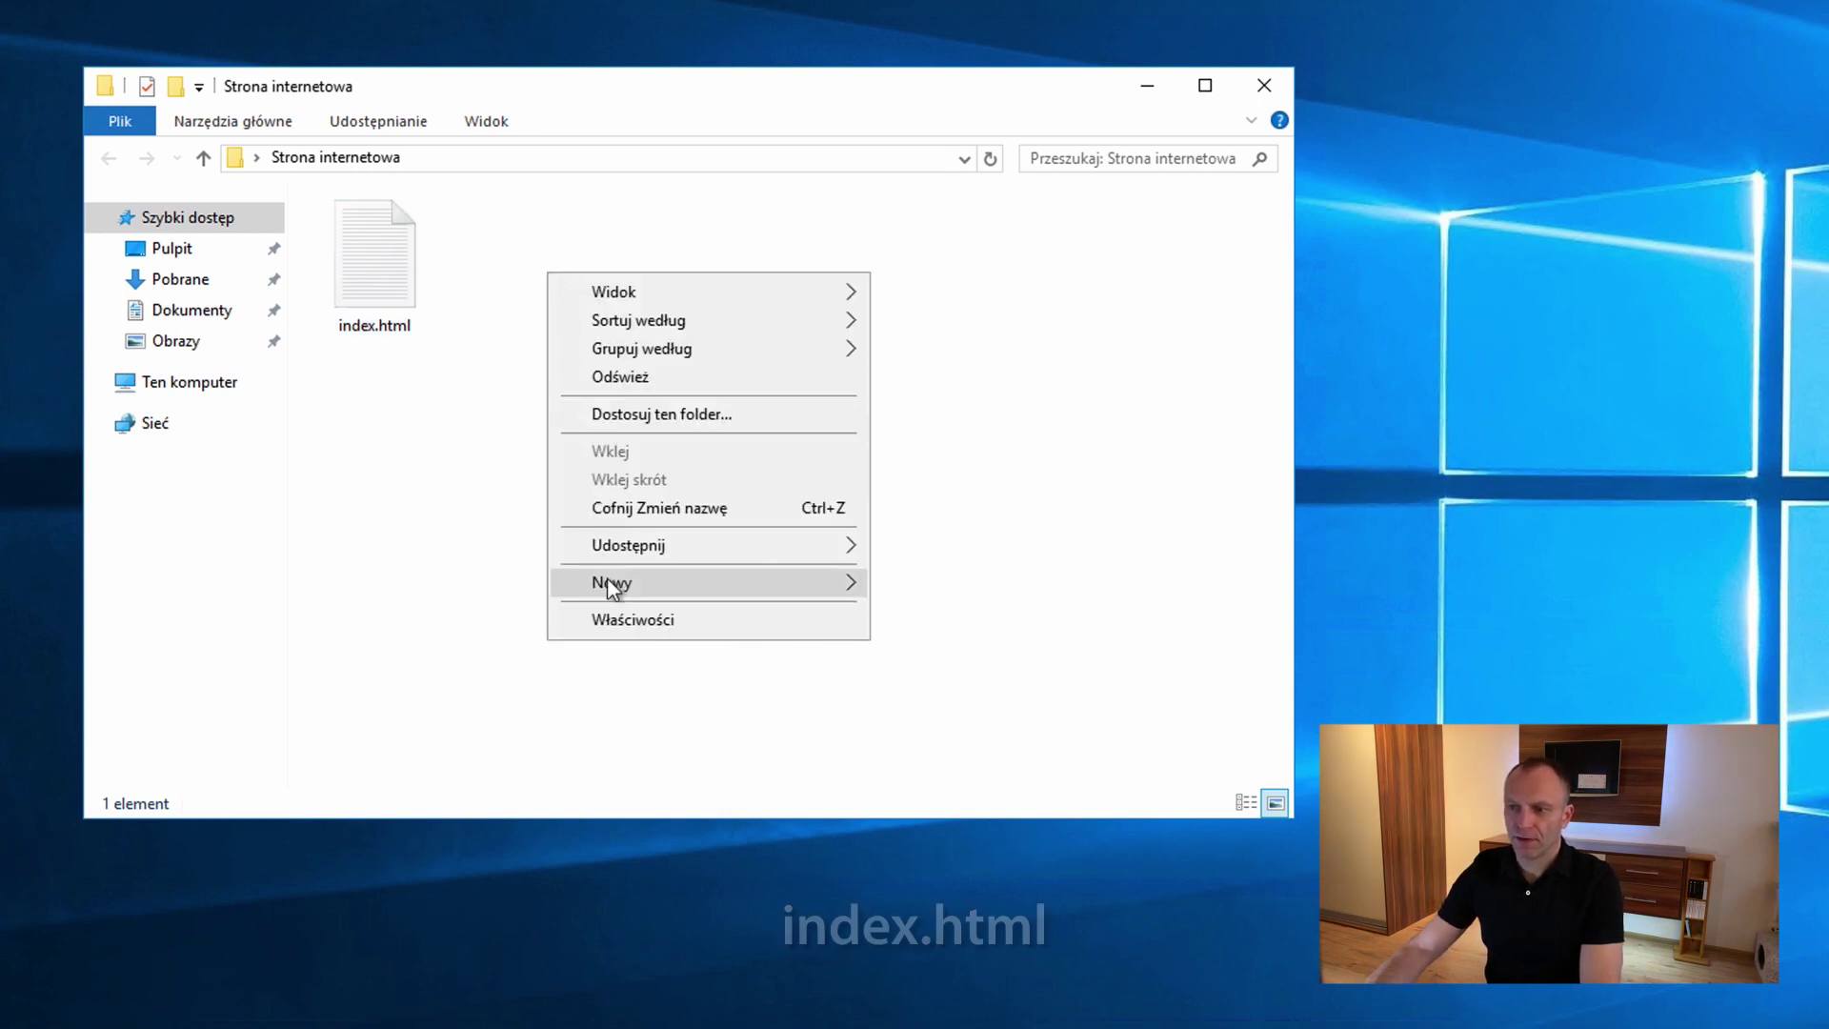
pyautogui.moveTo(613, 584)
pyautogui.click(968, 819)
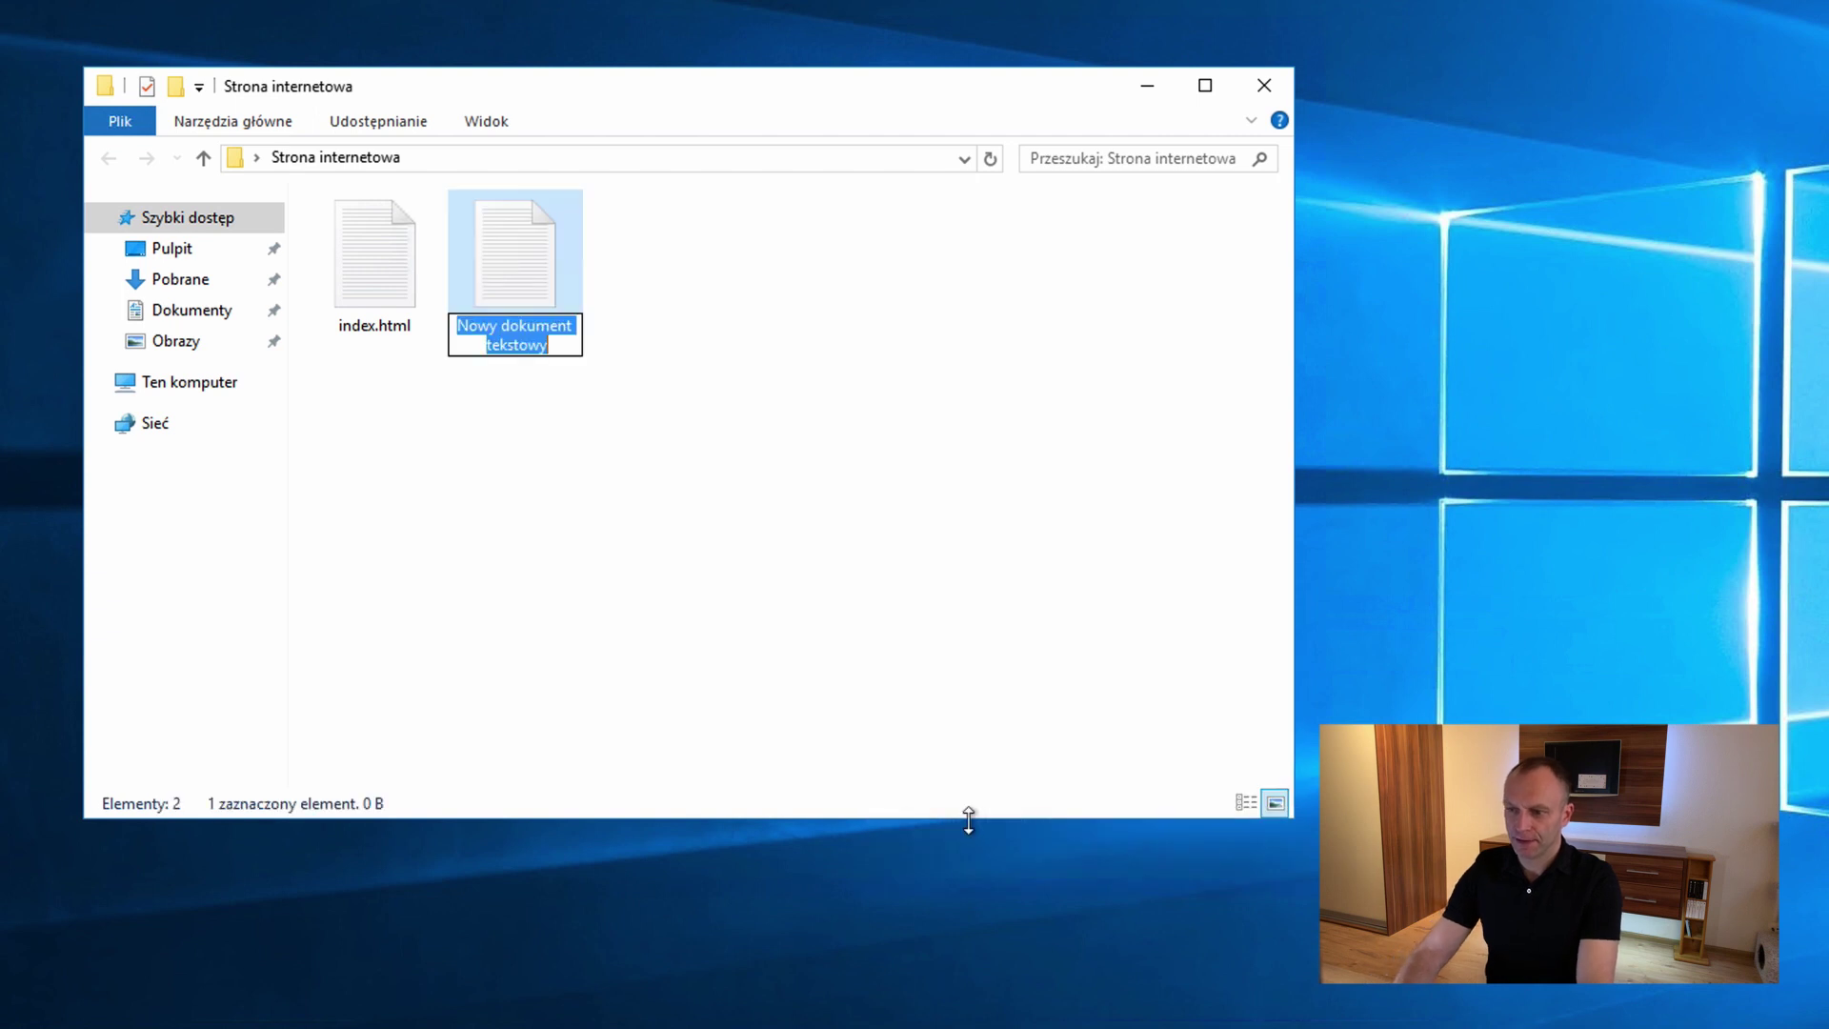
pyautogui.write('index.')
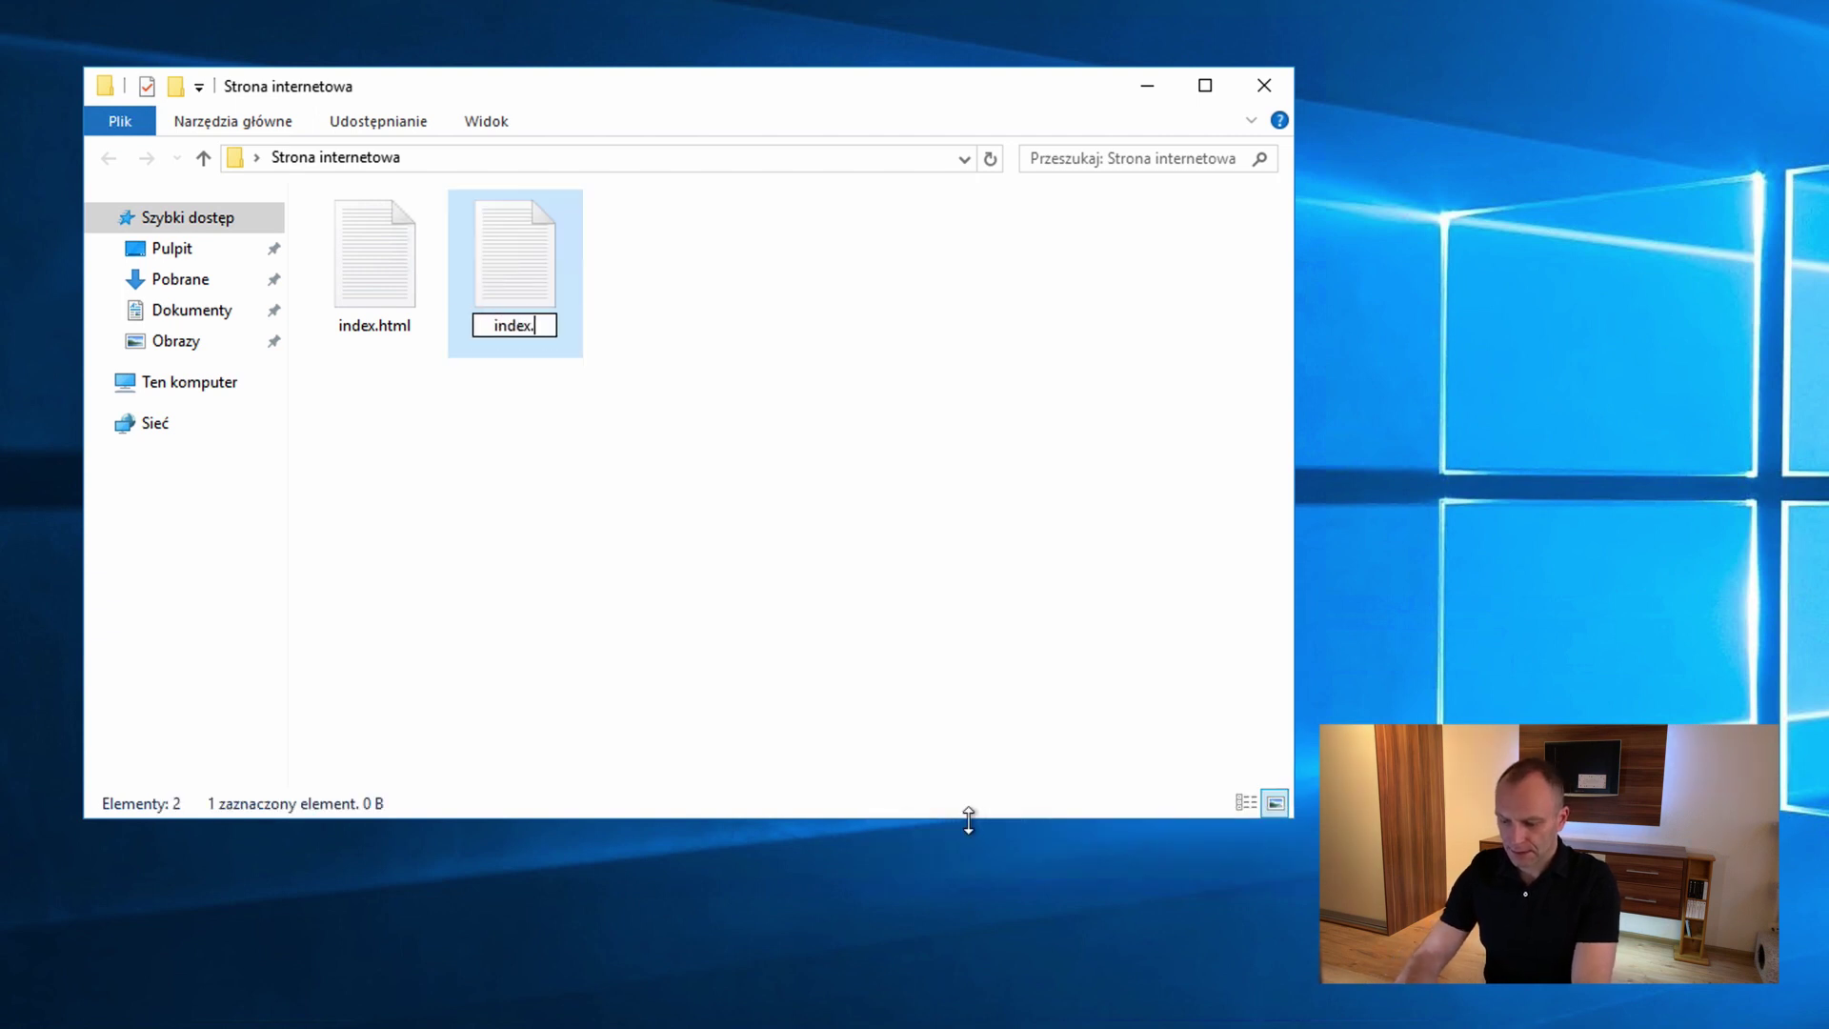
pyautogui.write('html')
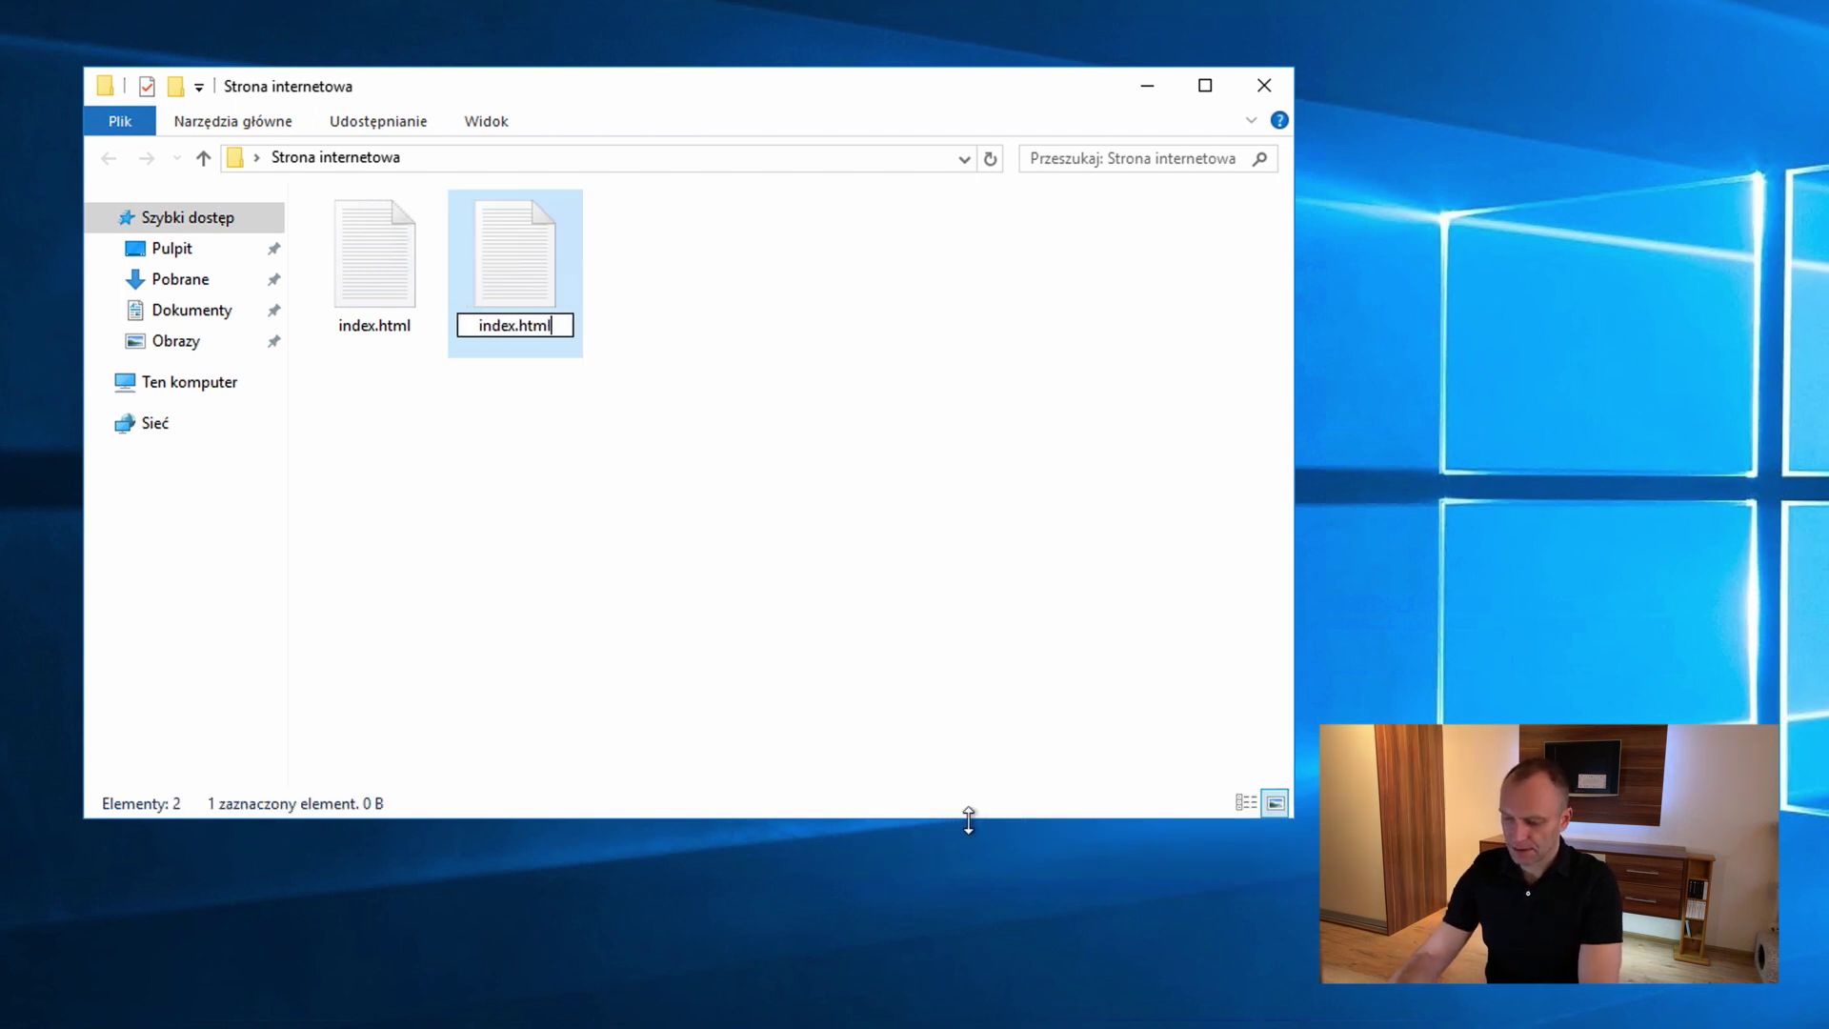
pyautogui.press('Return')
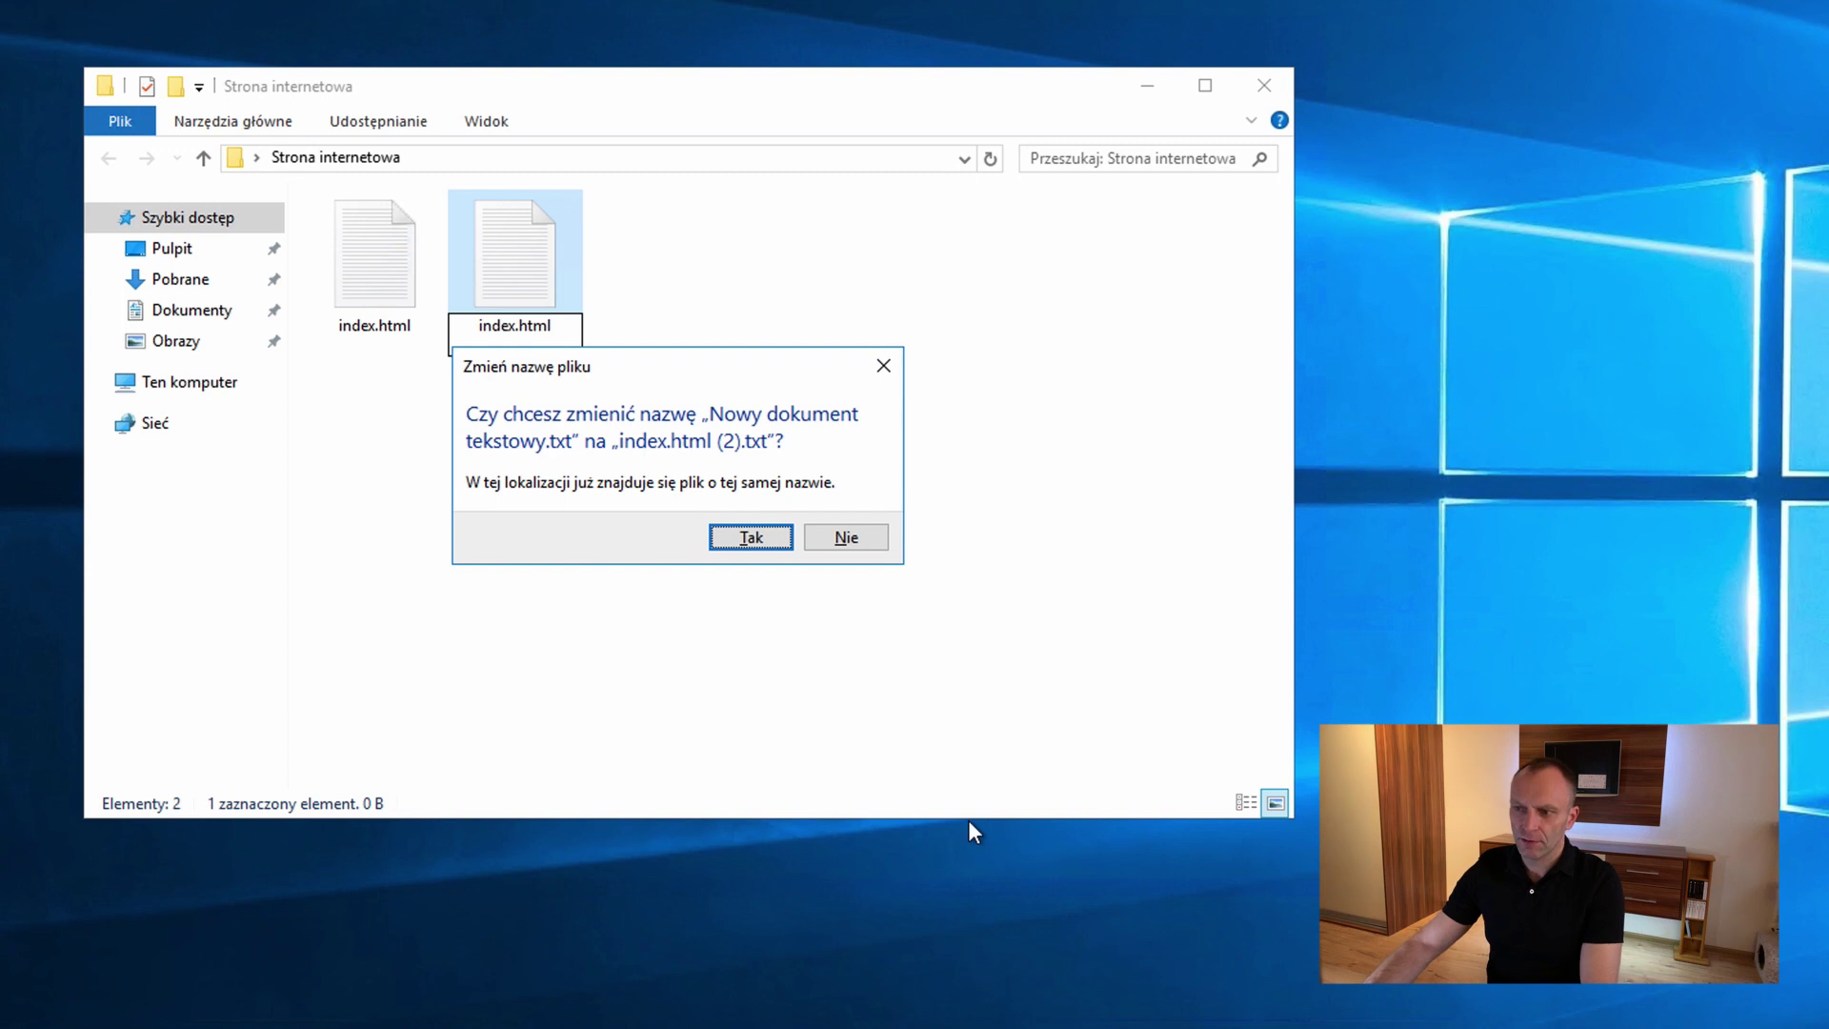
pyautogui.click(839, 539)
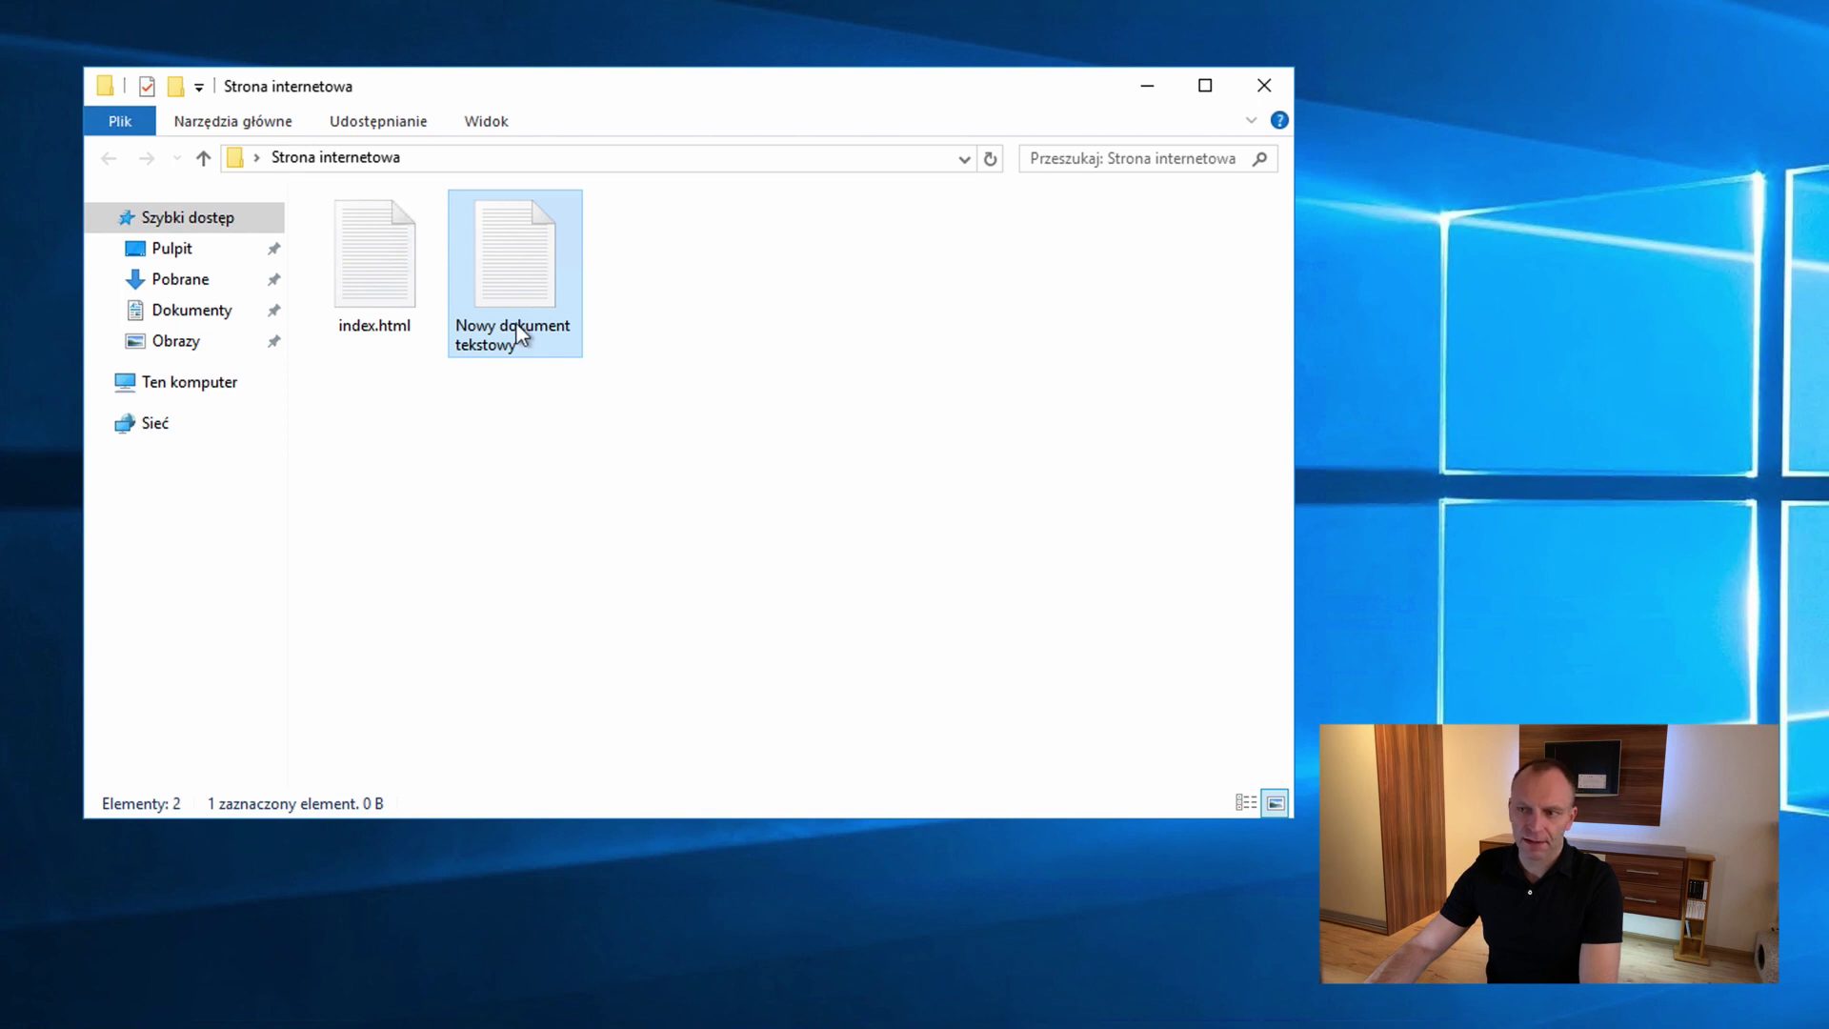
# Step: Rename the second text document as index.html again, accept the suggested name index.html (2), and deselect the file
pyautogui.click(515, 323)
pyautogui.write('index.html')
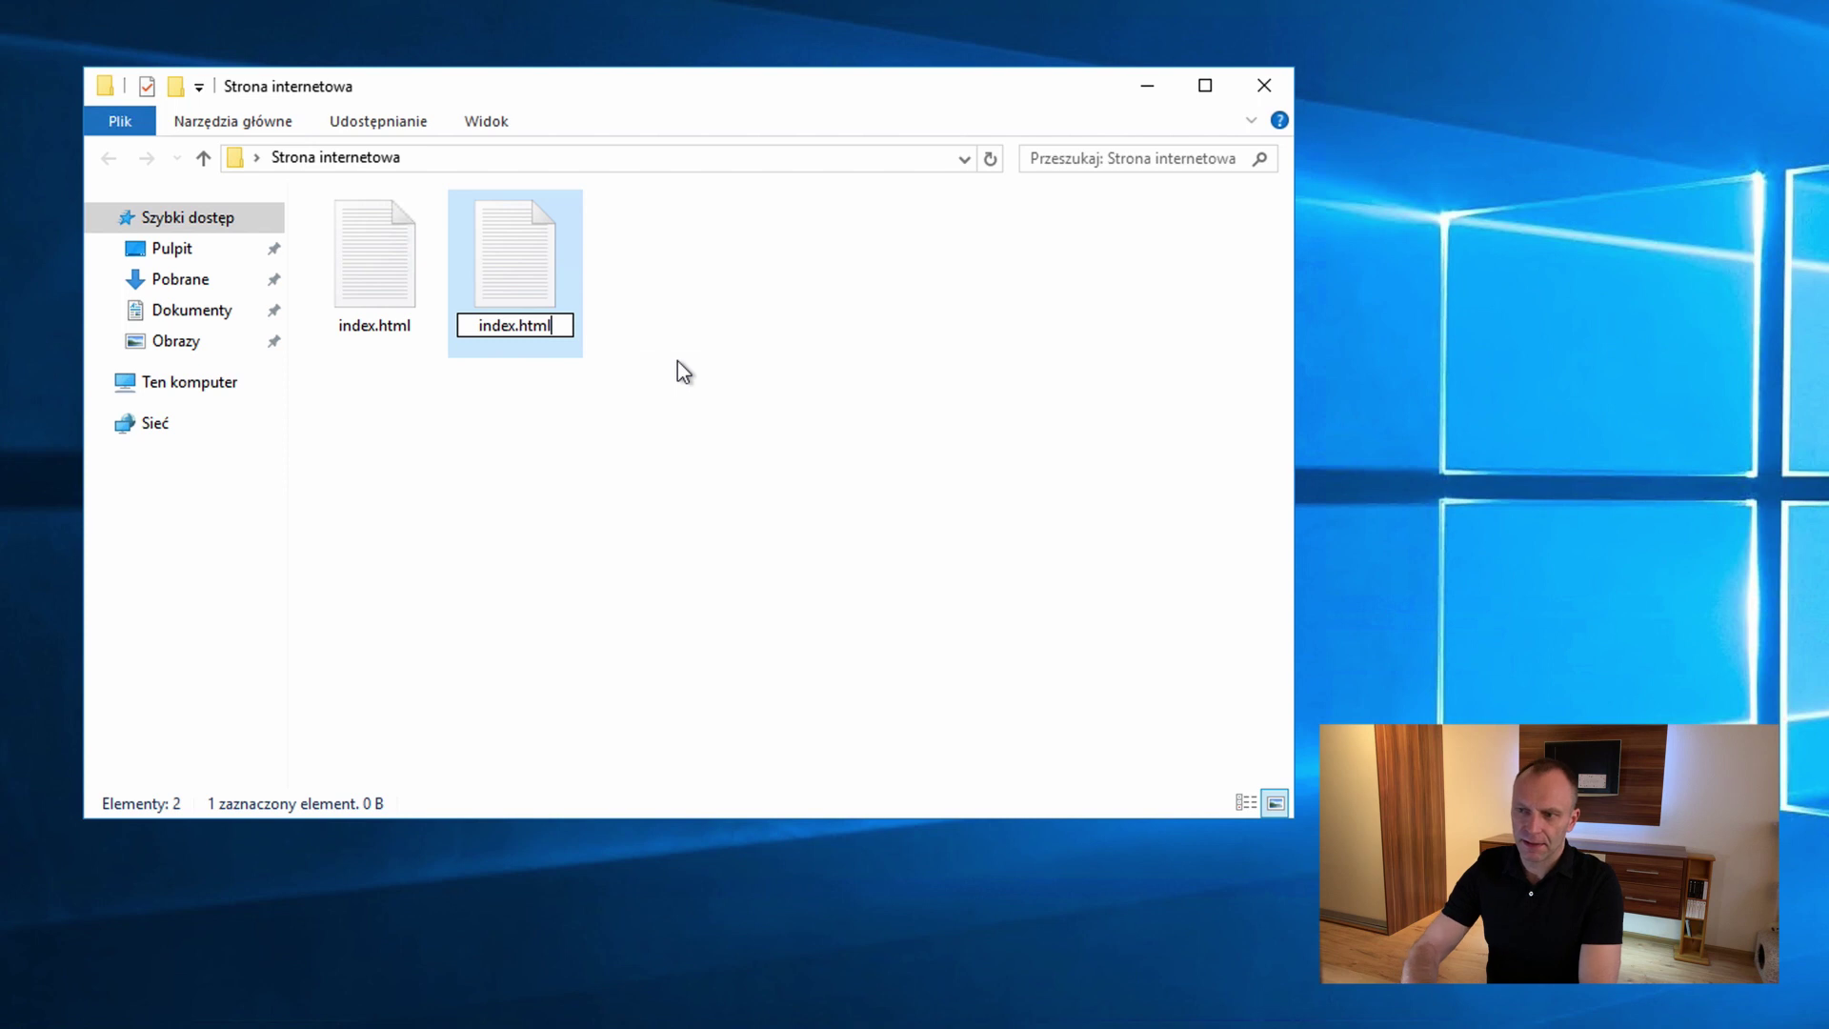
pyautogui.press('Return')
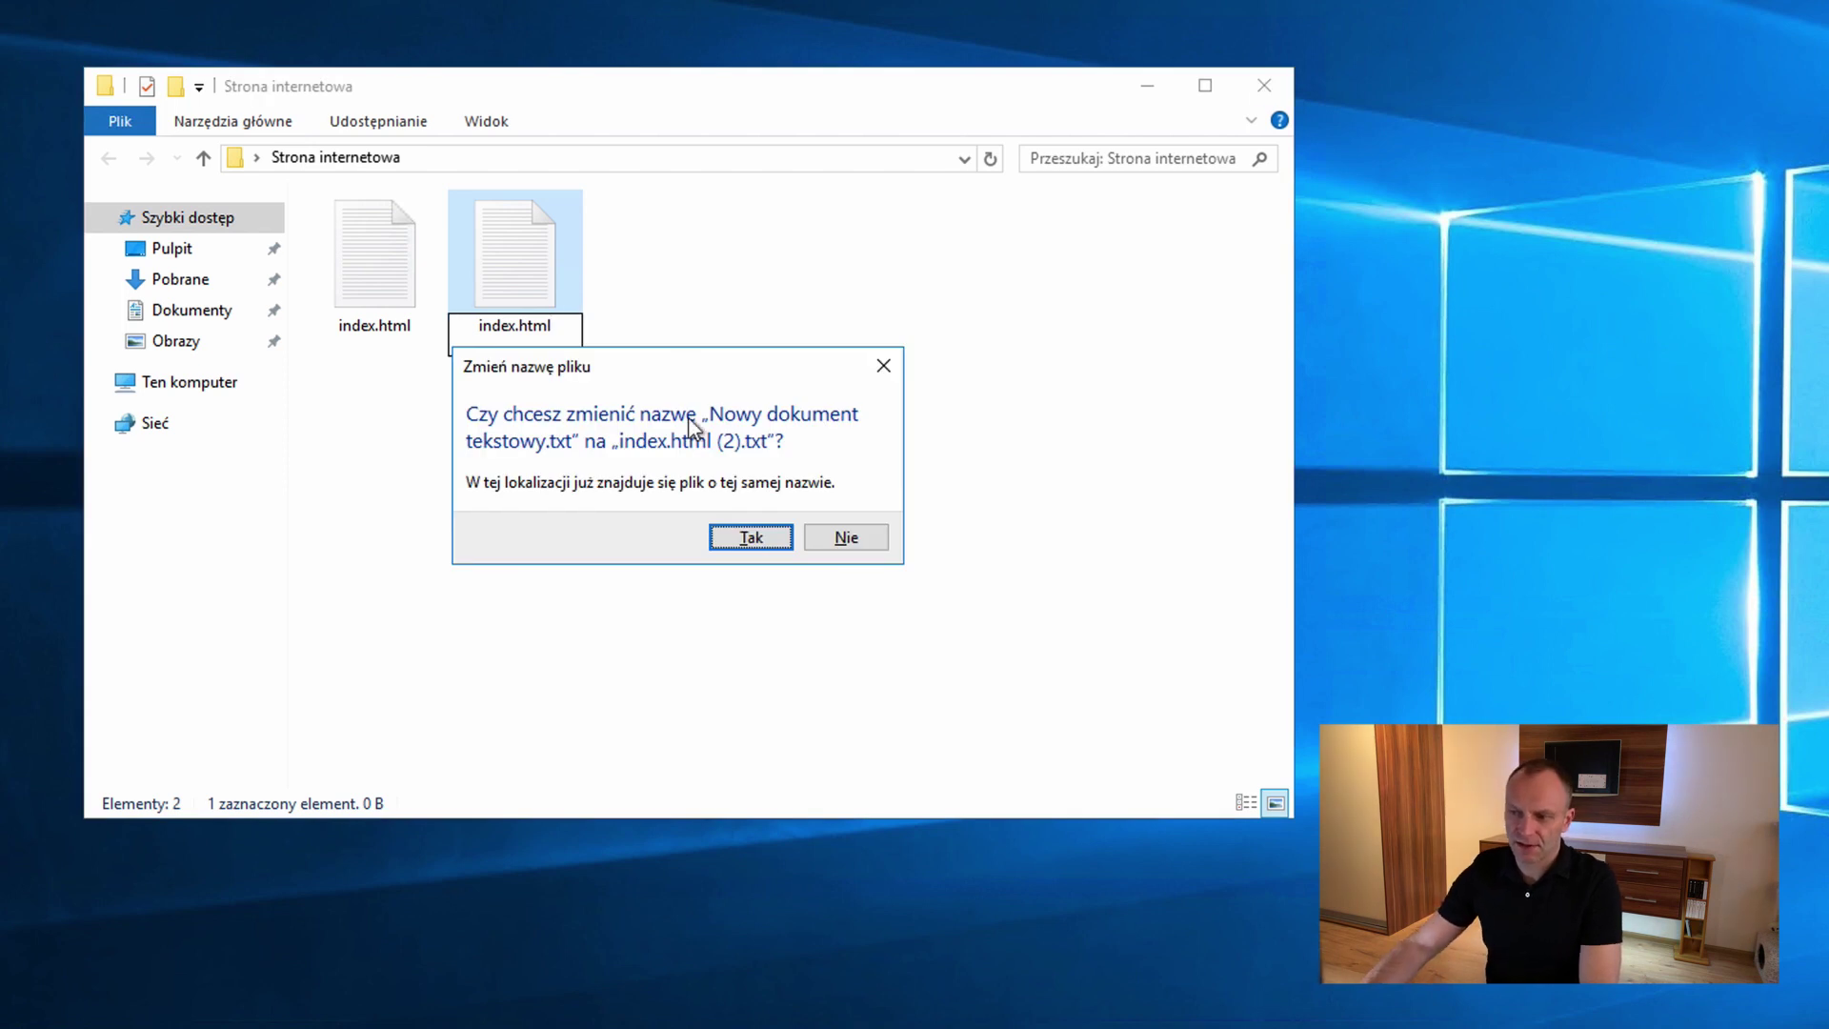
pyautogui.click(751, 536)
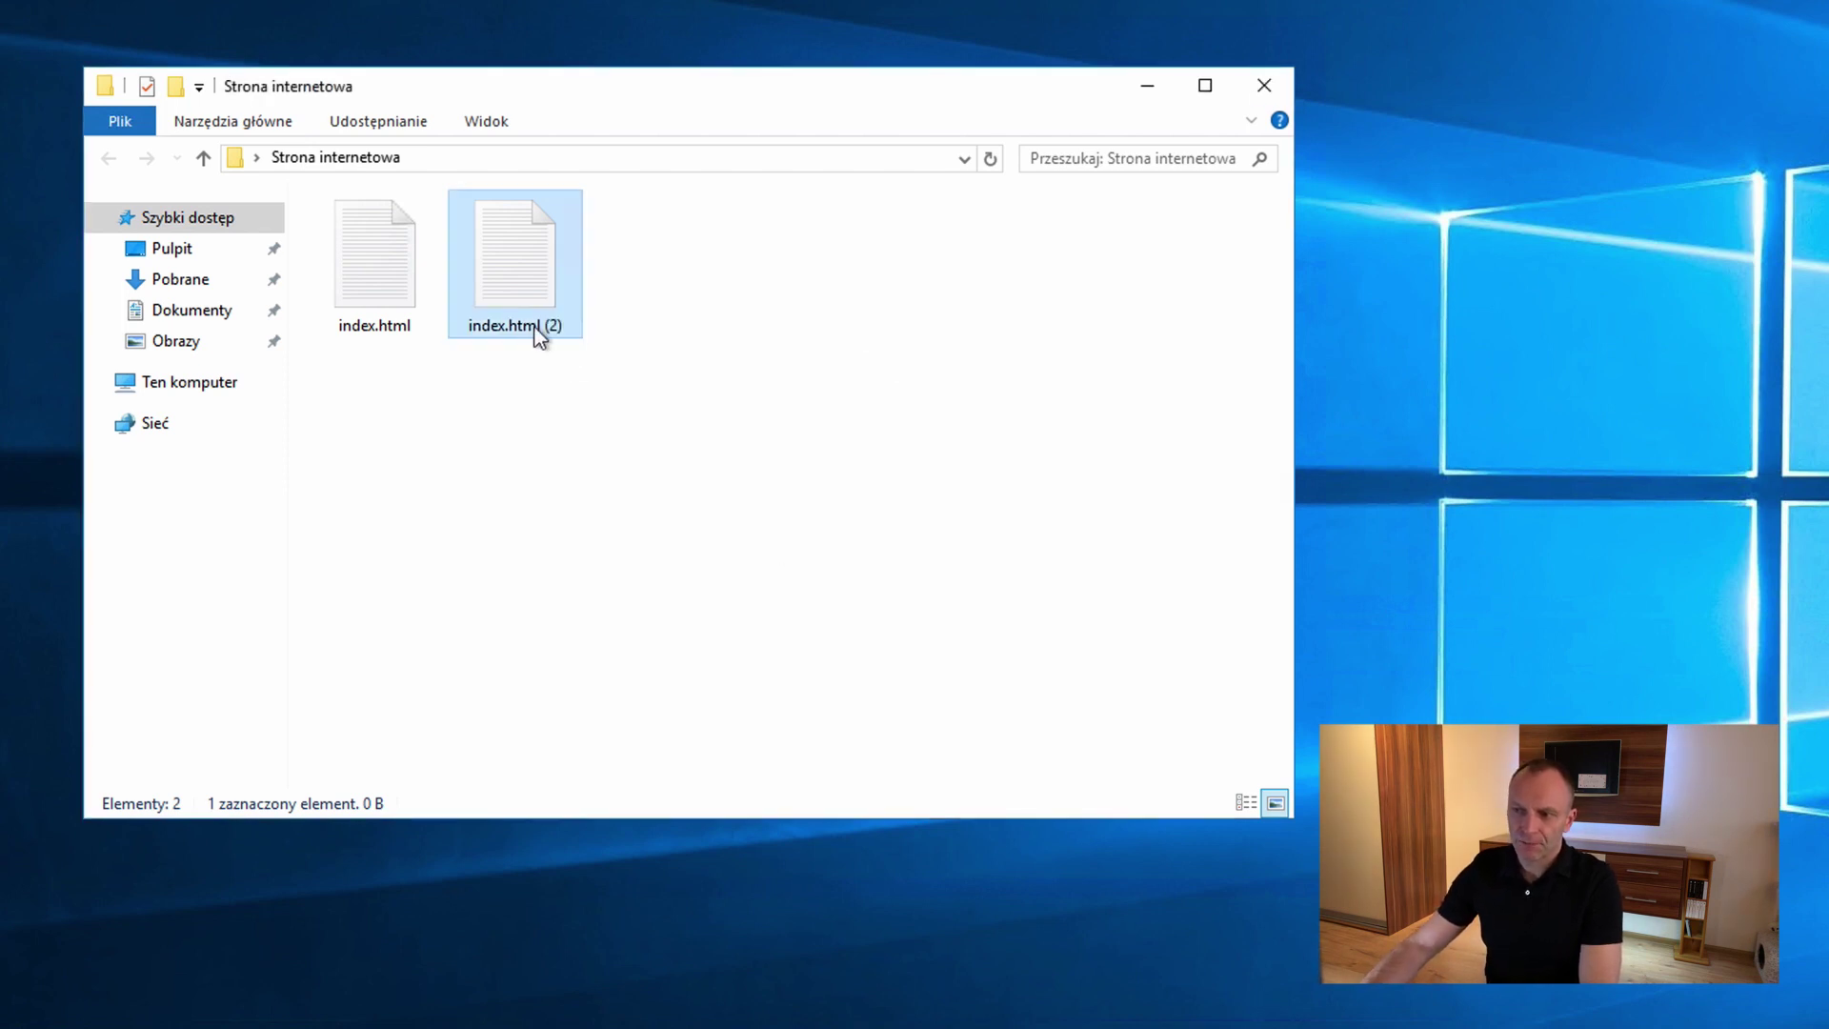
pyautogui.click(572, 357)
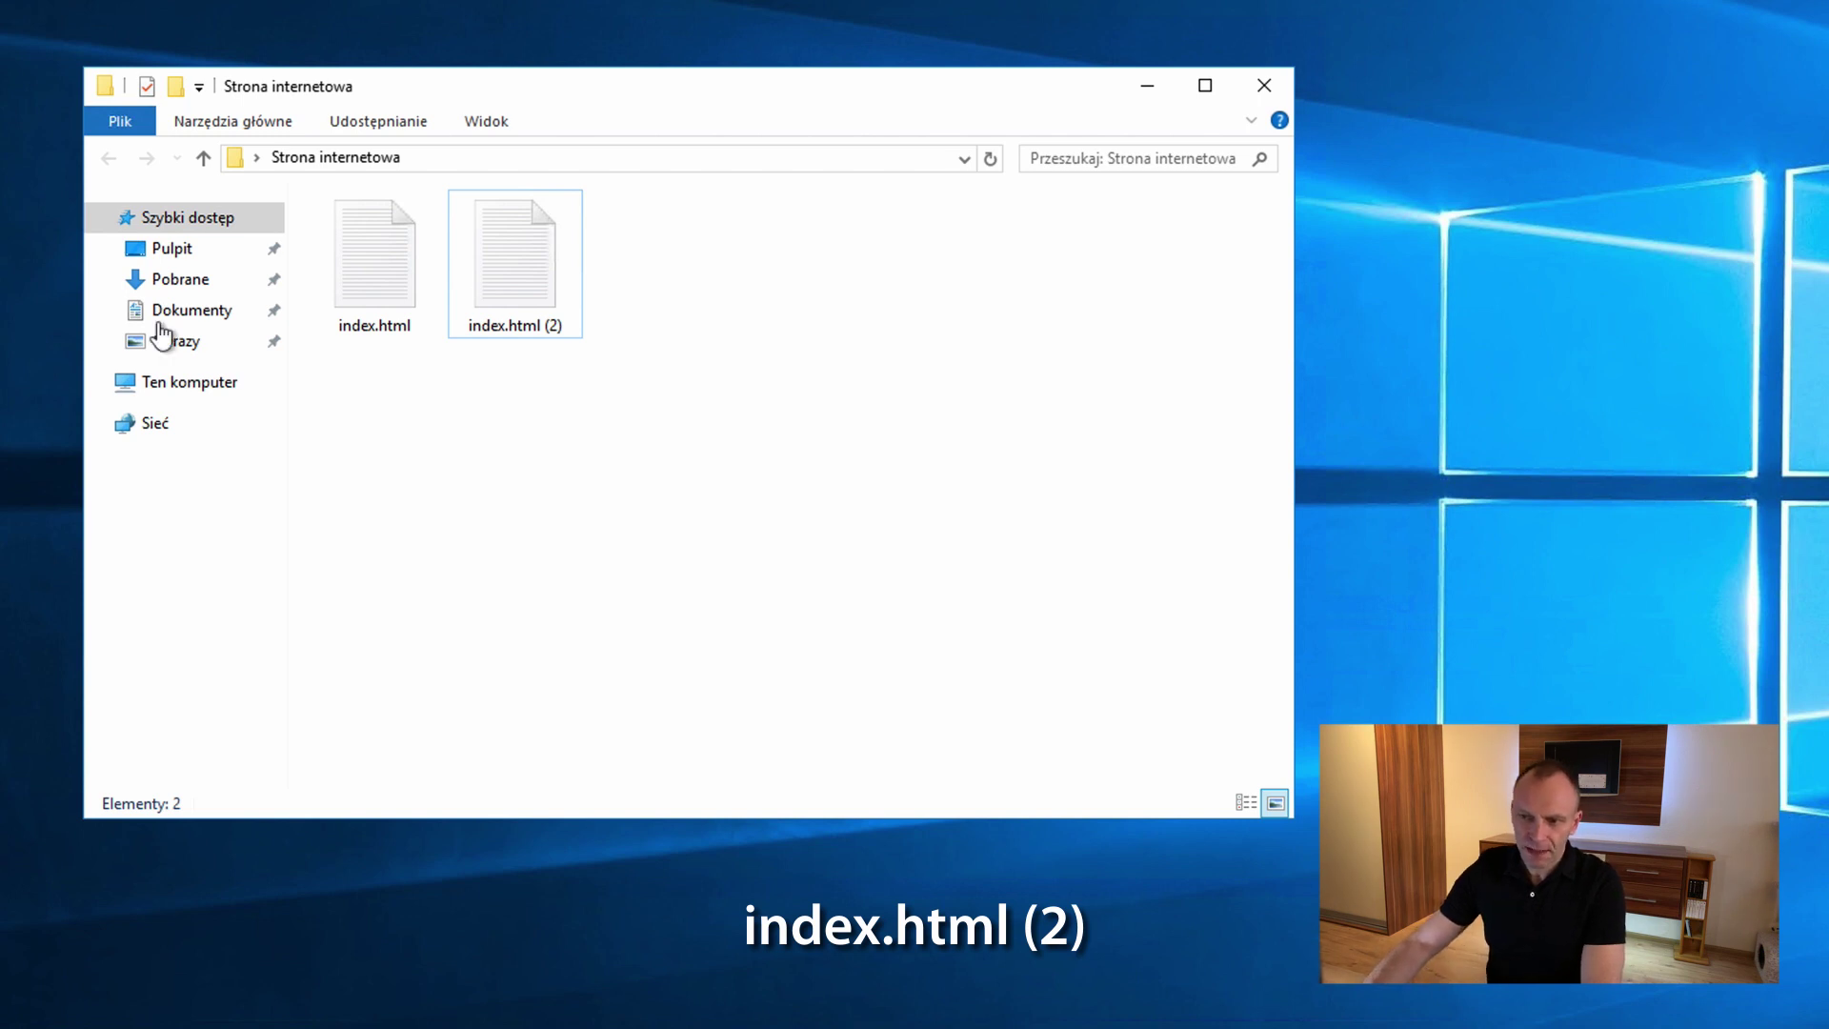
# Step: Open the Obrazy folder, turn on the display of file name extensions, and shift the window slightly down
pyautogui.click(191, 344)
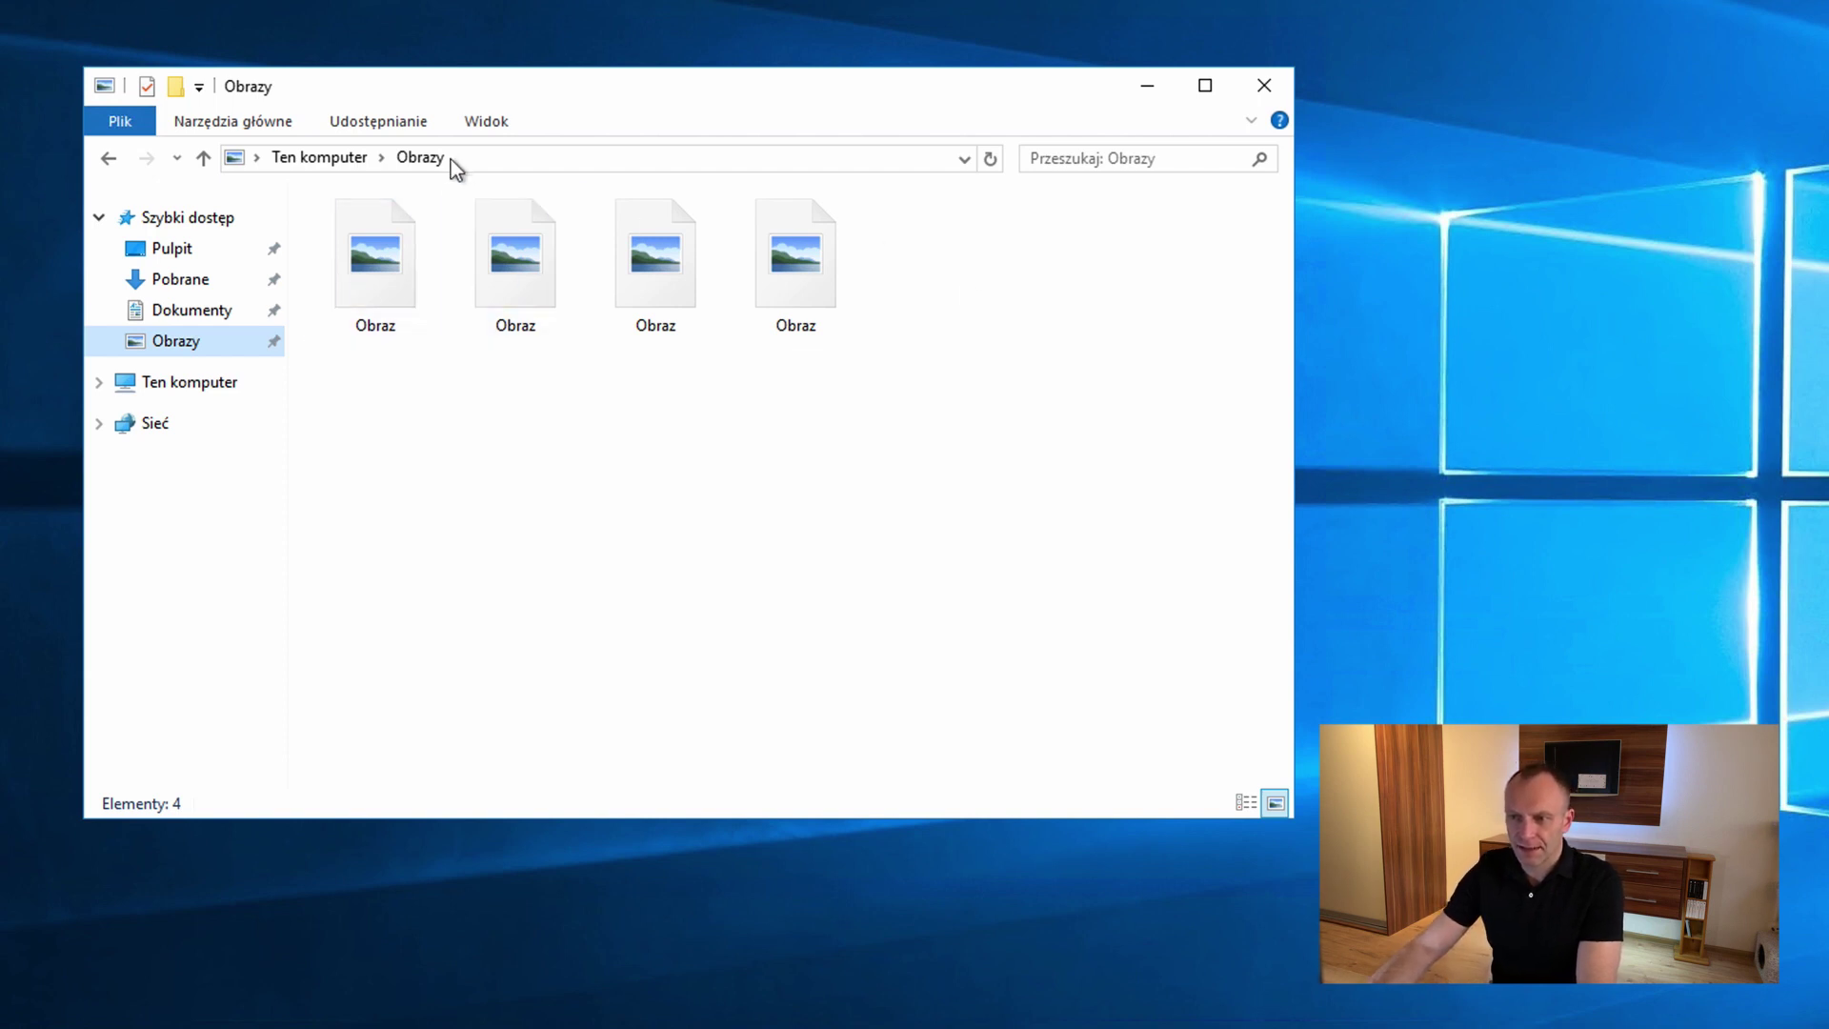
pyautogui.click(475, 124)
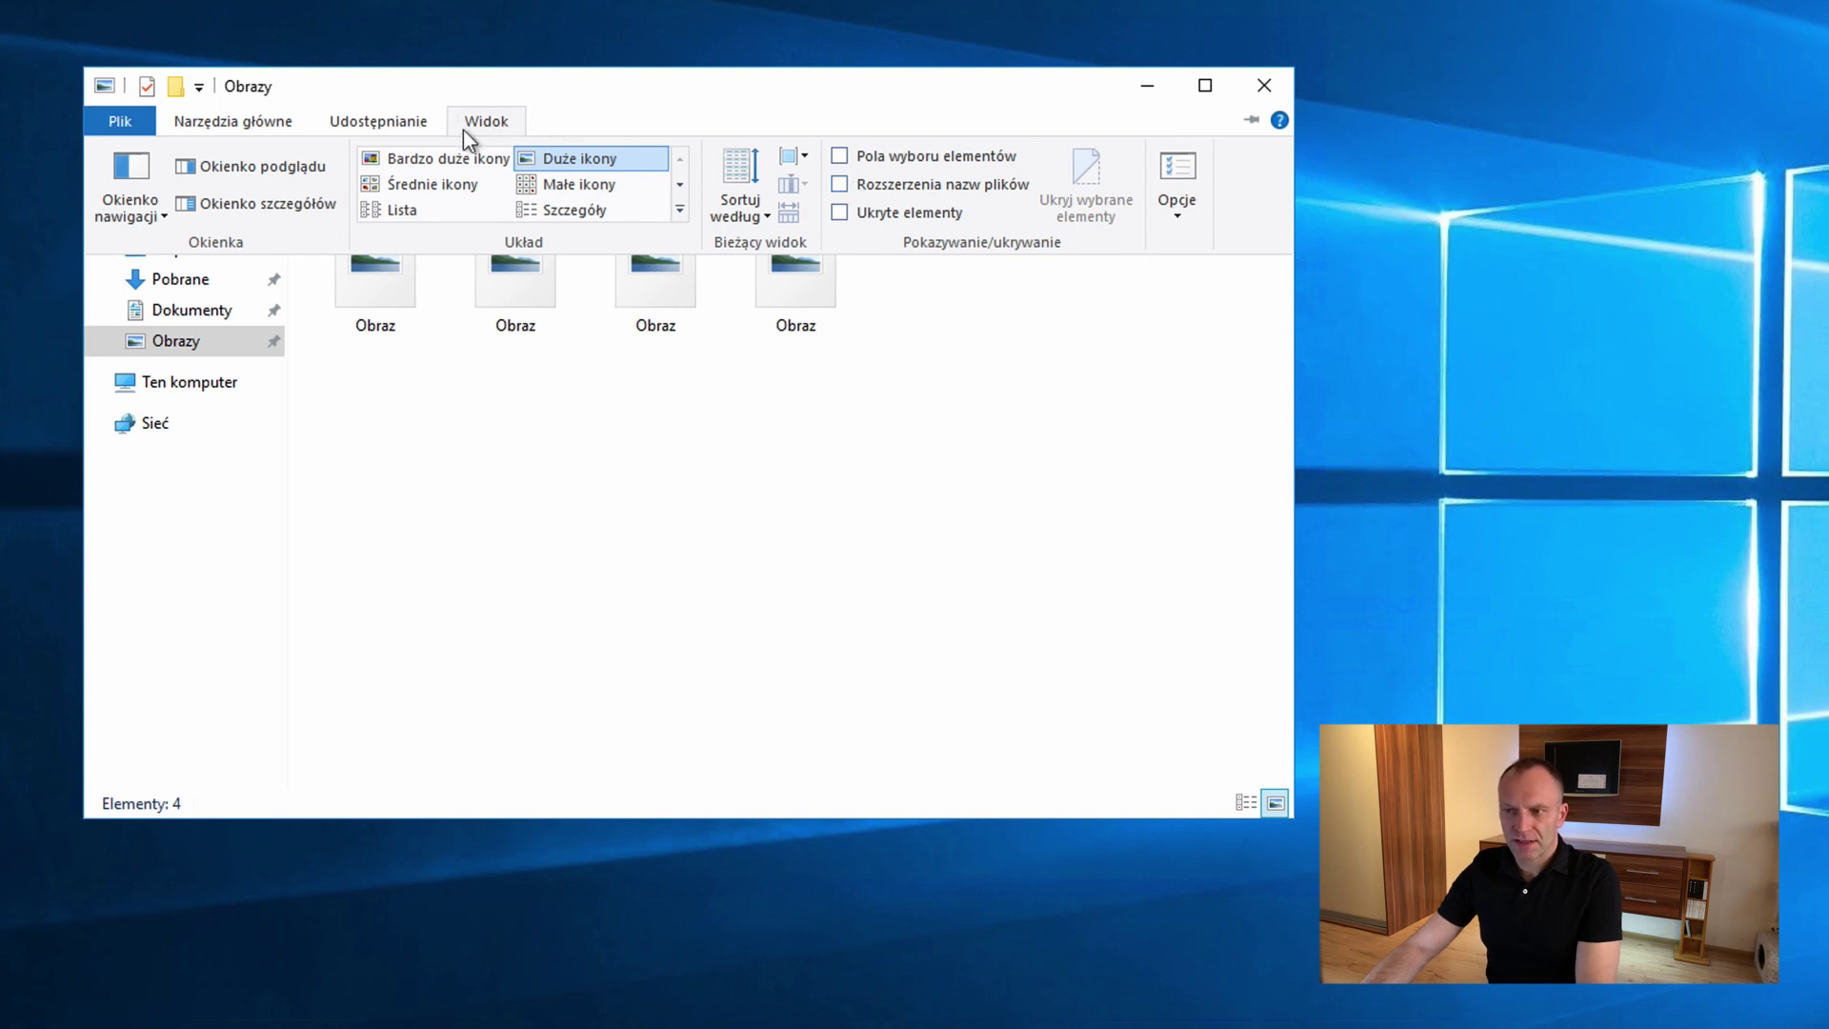
pyautogui.click(839, 184)
pyautogui.click(723, 465)
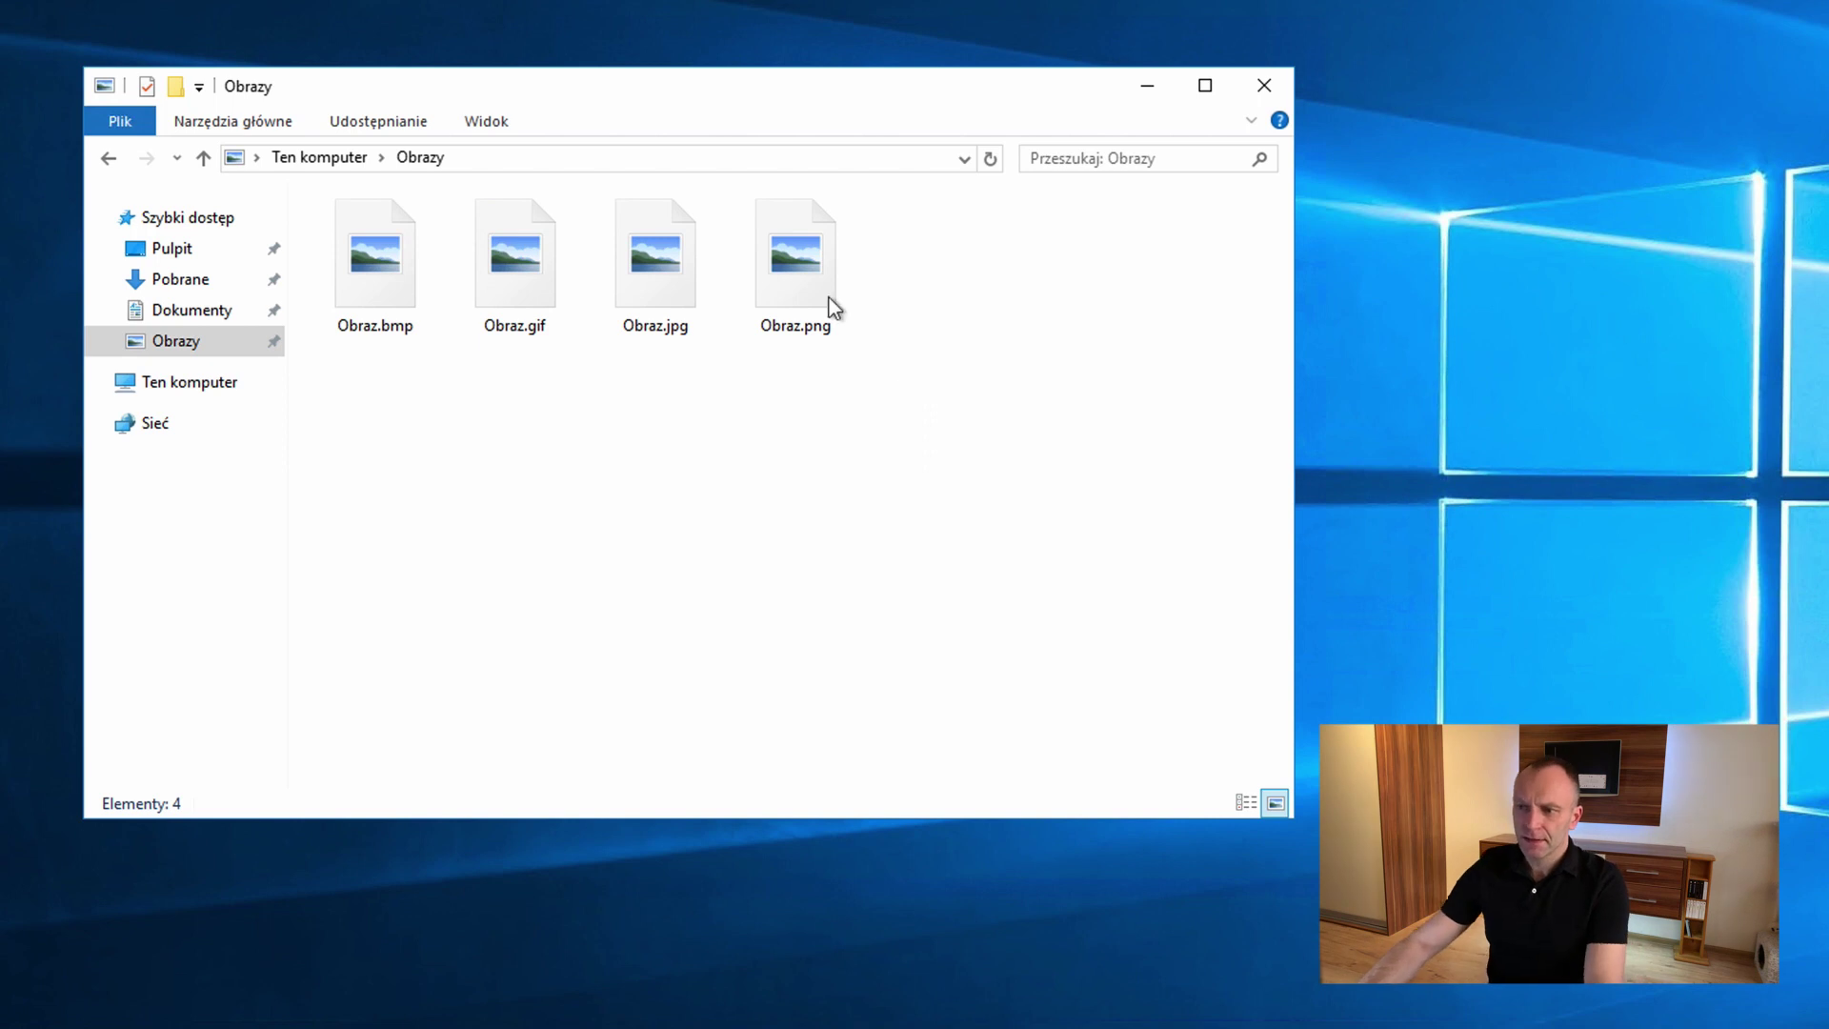
pyautogui.moveTo(659, 91); pyautogui.dragTo(636, 106)
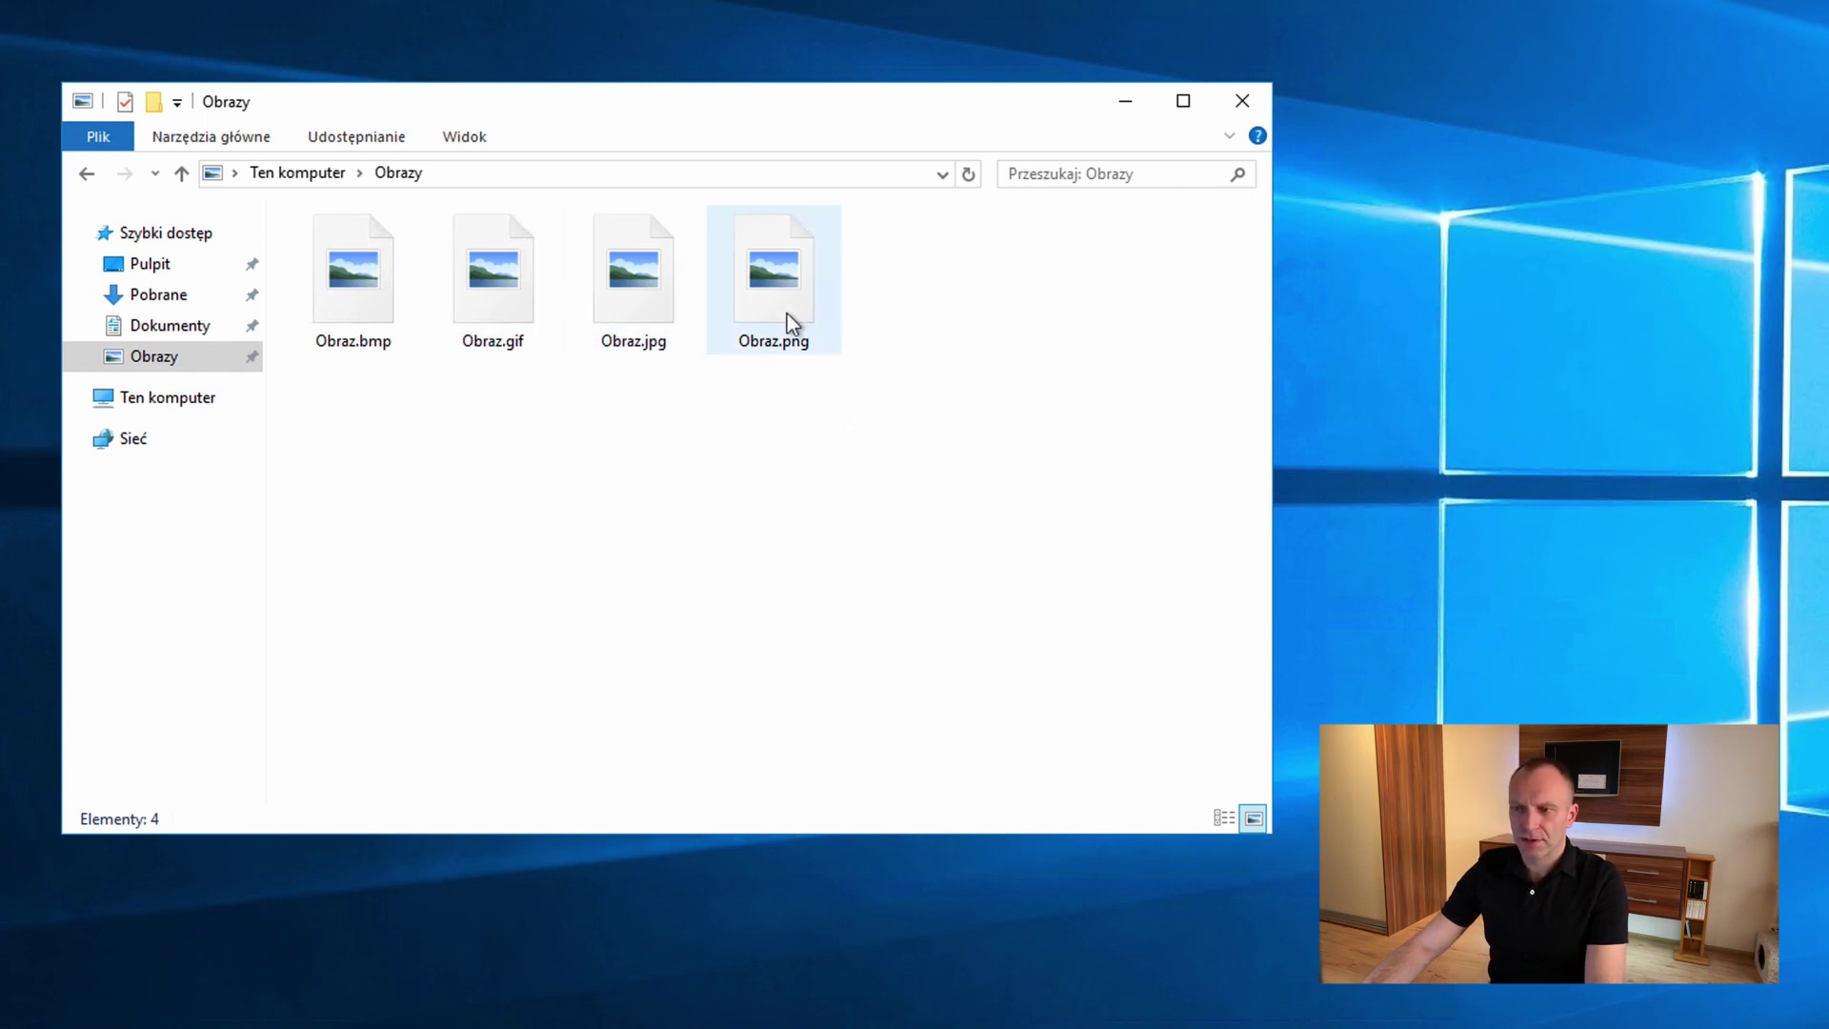
# Step: Return to the Strona internetowa folder and create another text document, keeping its default name Nowy dokument tekstowy.txt
pyautogui.click(1242, 102)
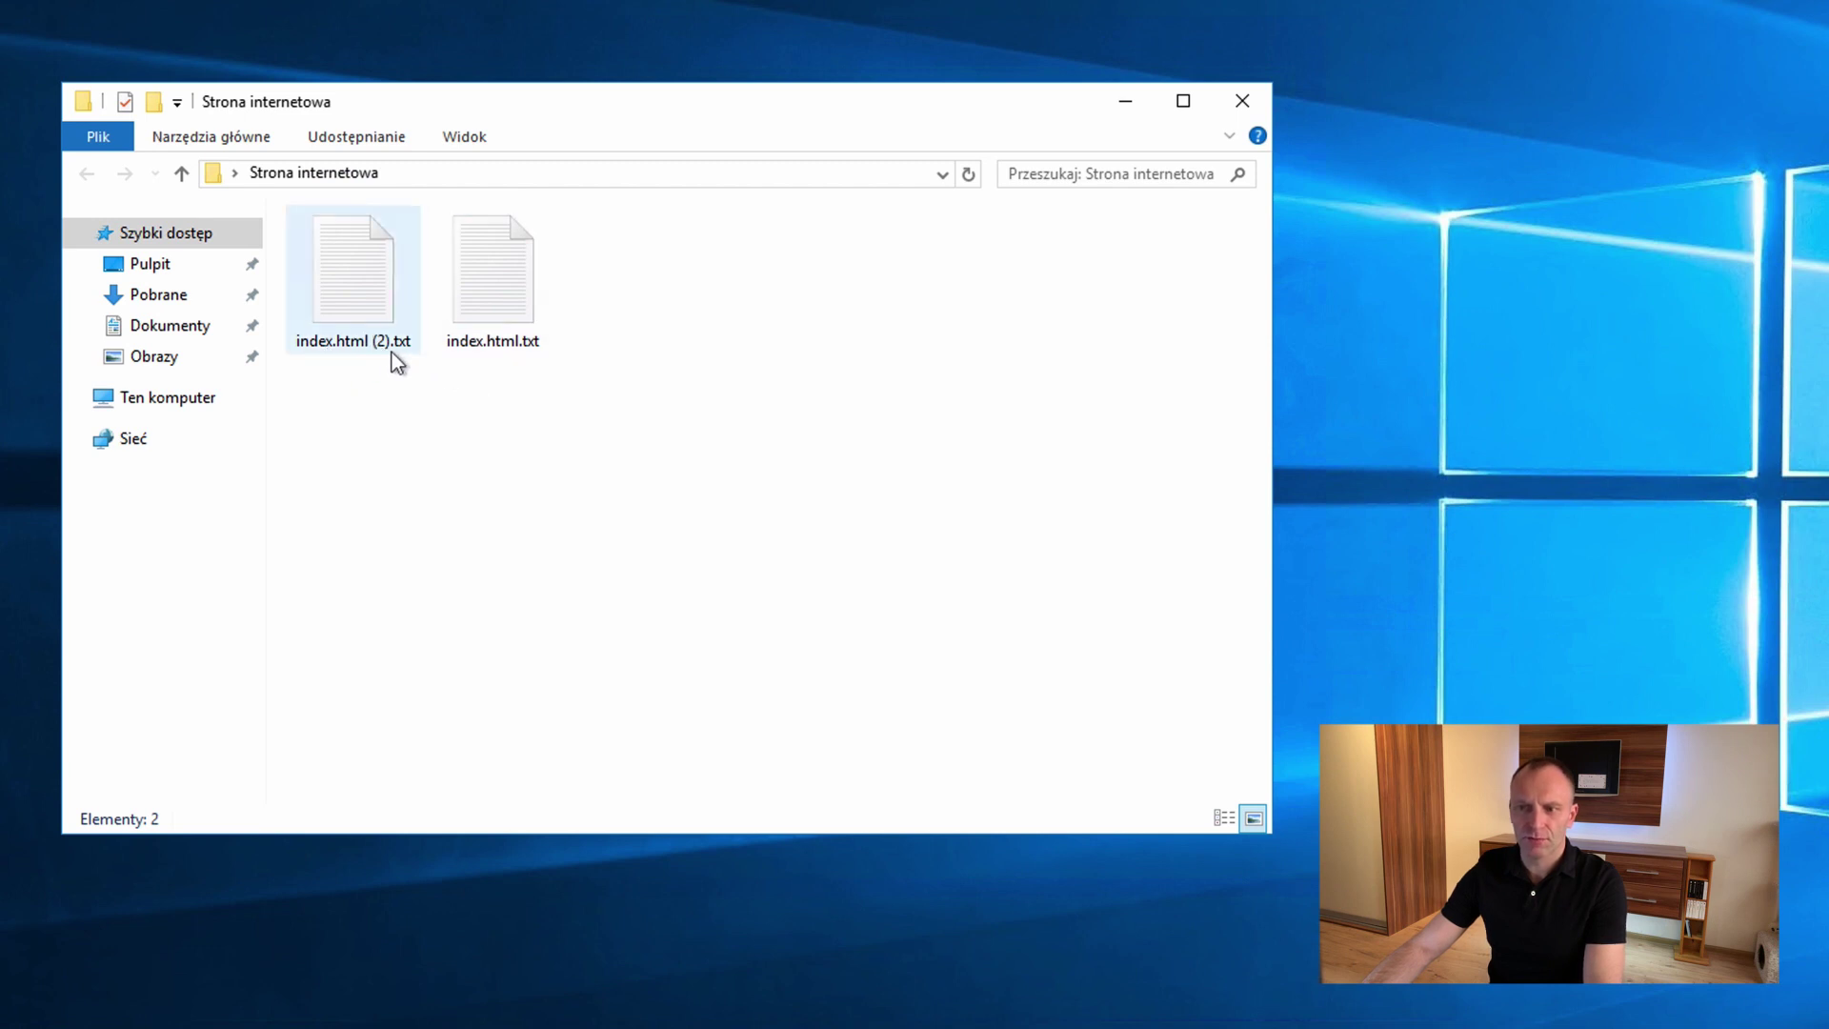
pyautogui.rightClick(657, 313)
pyautogui.moveTo(837, 623)
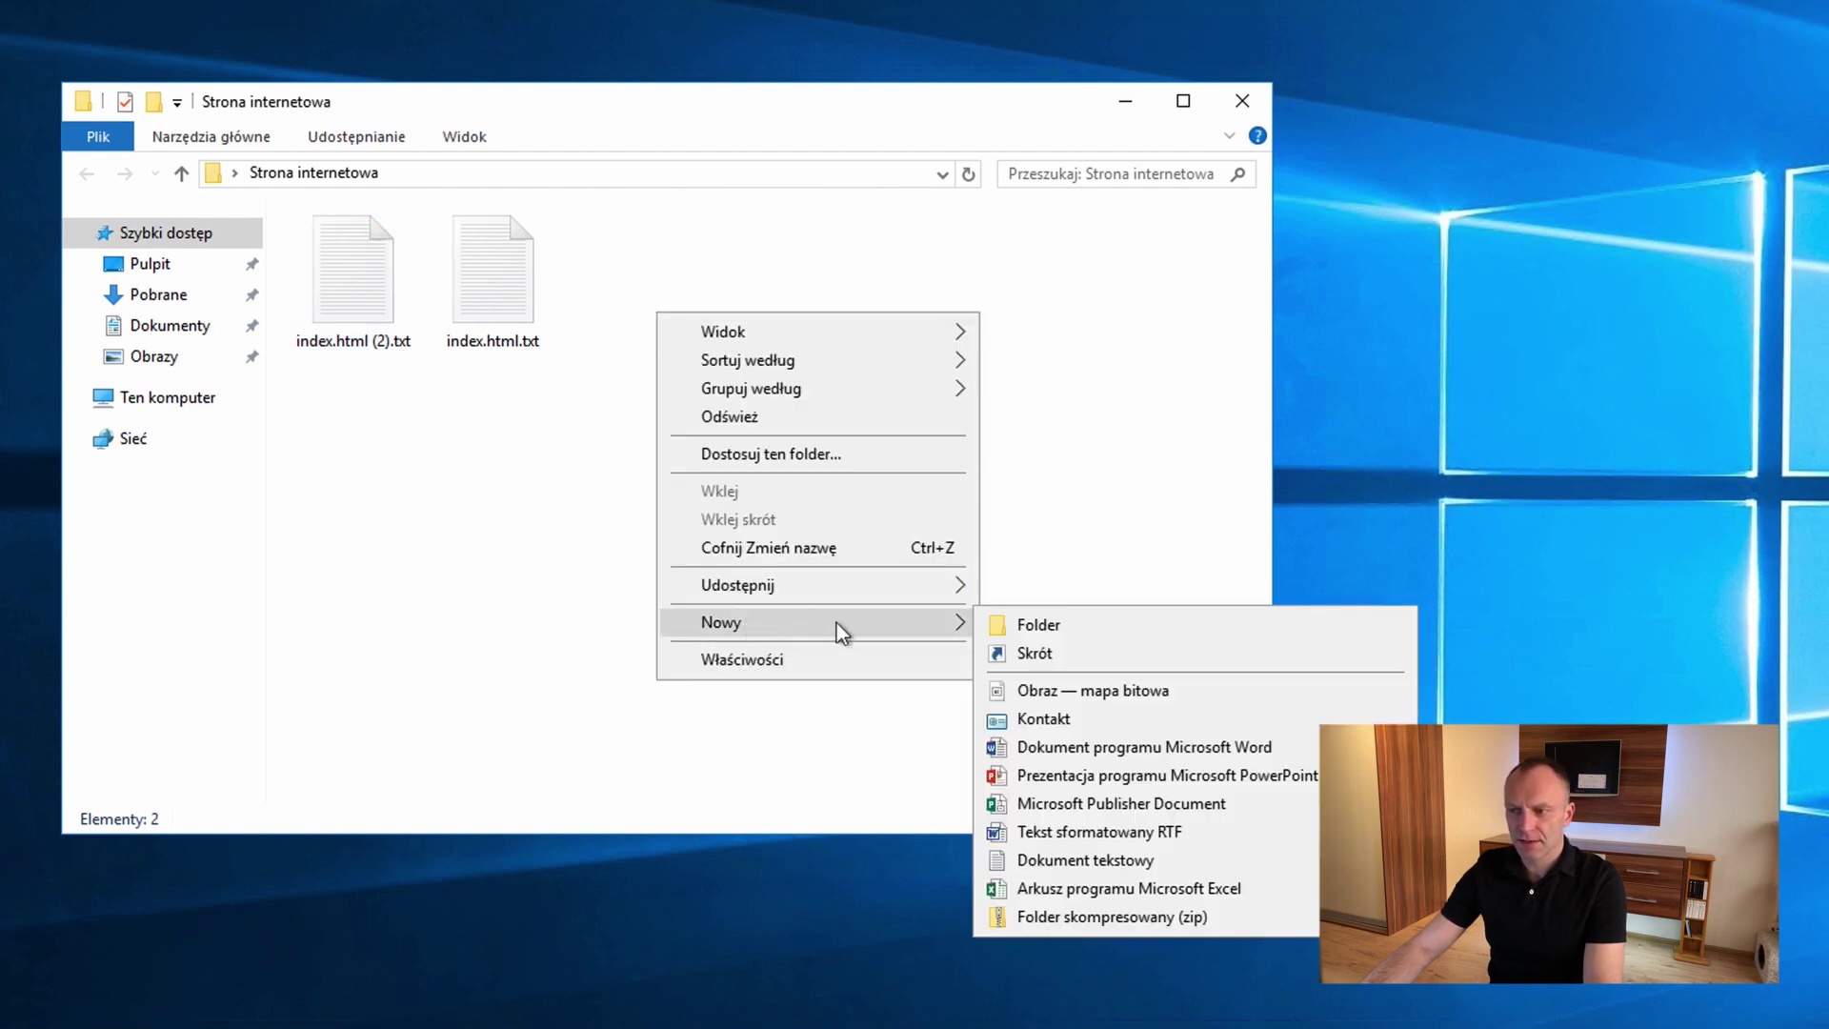
pyautogui.click(1074, 862)
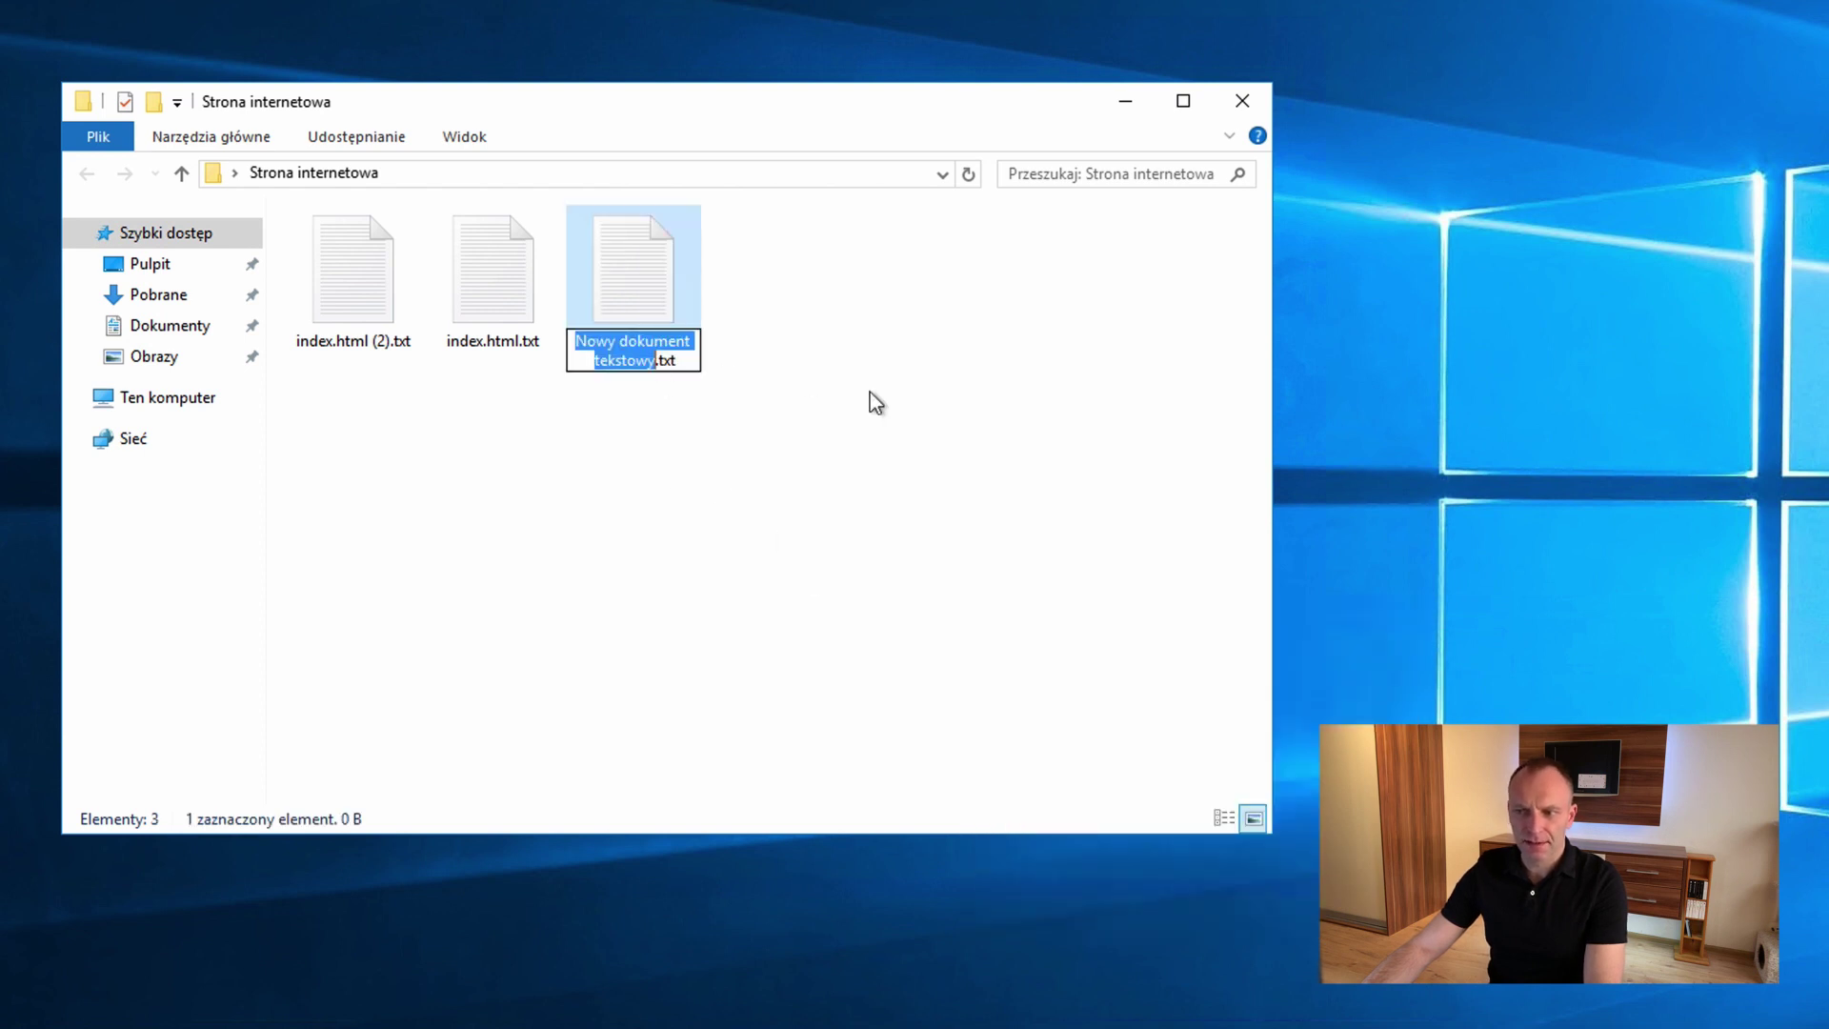
pyautogui.press('Return')
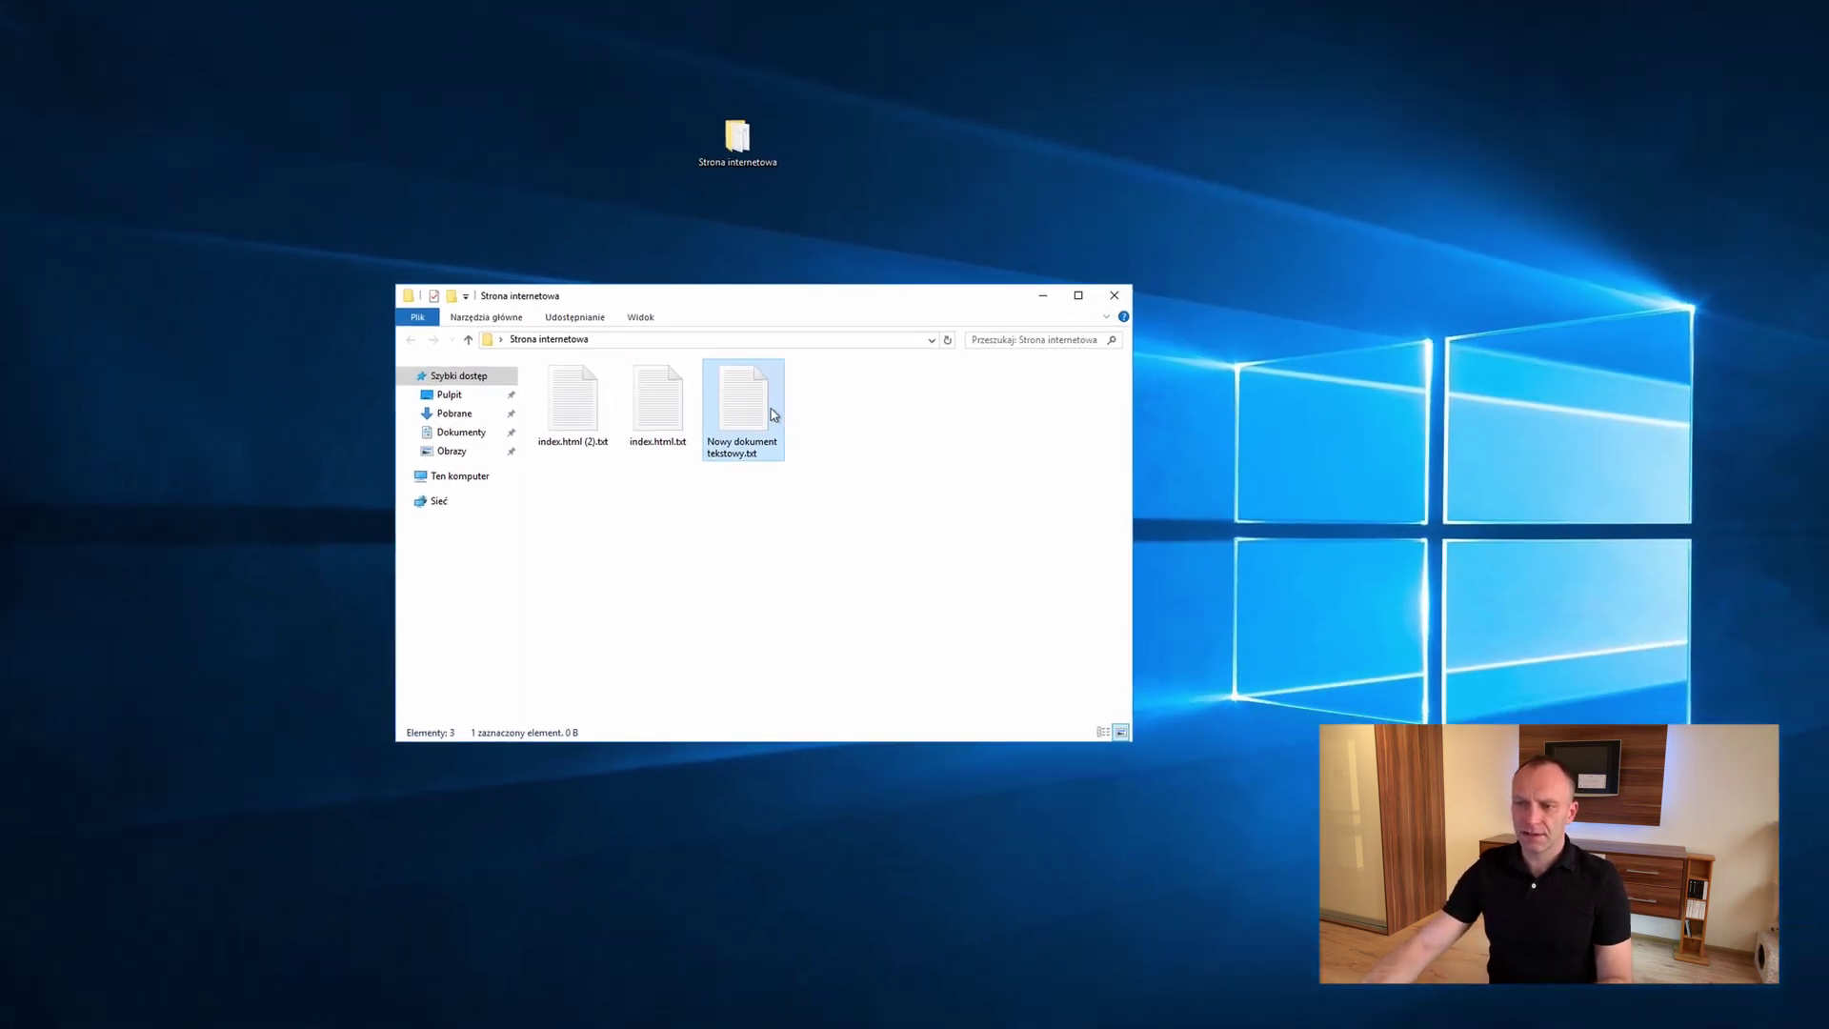
# Step: Open Nowy dokument tekstowy.txt and index.html.txt one after the other to check which program handles them, closing each
pyautogui.click(657, 293)
pyautogui.doubleClick(772, 427)
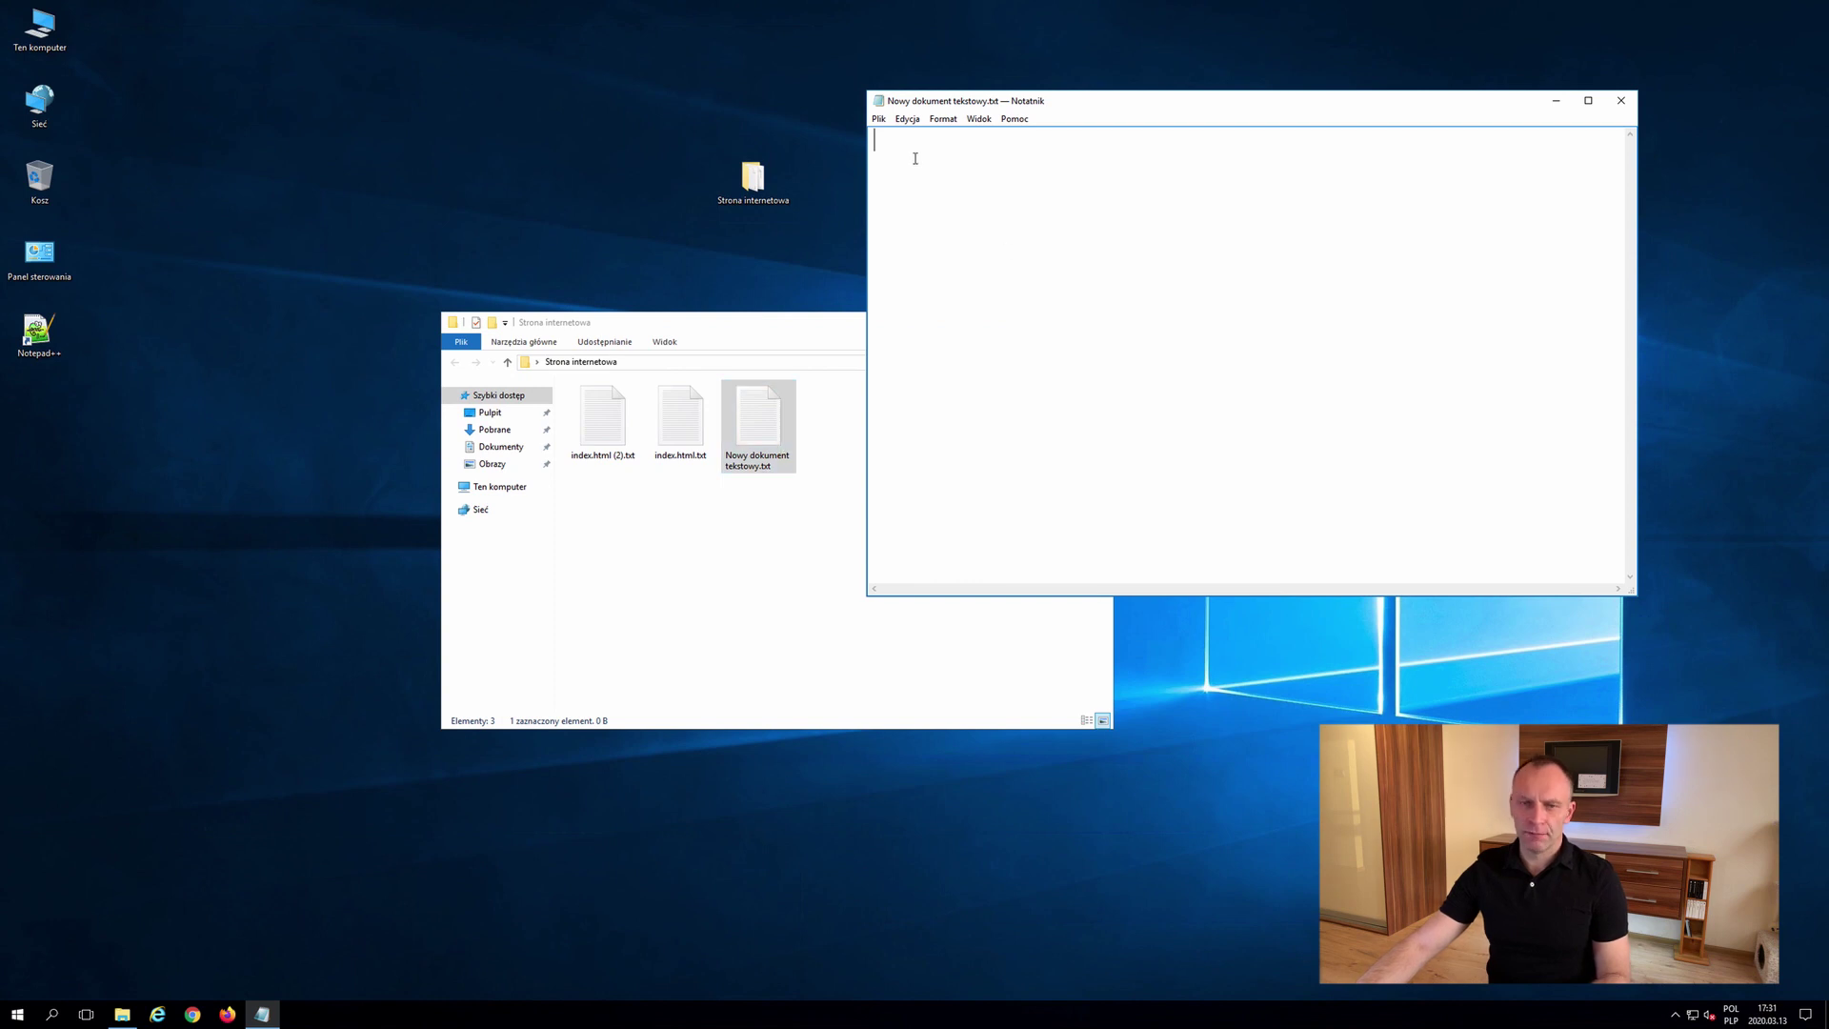
pyautogui.click(1622, 102)
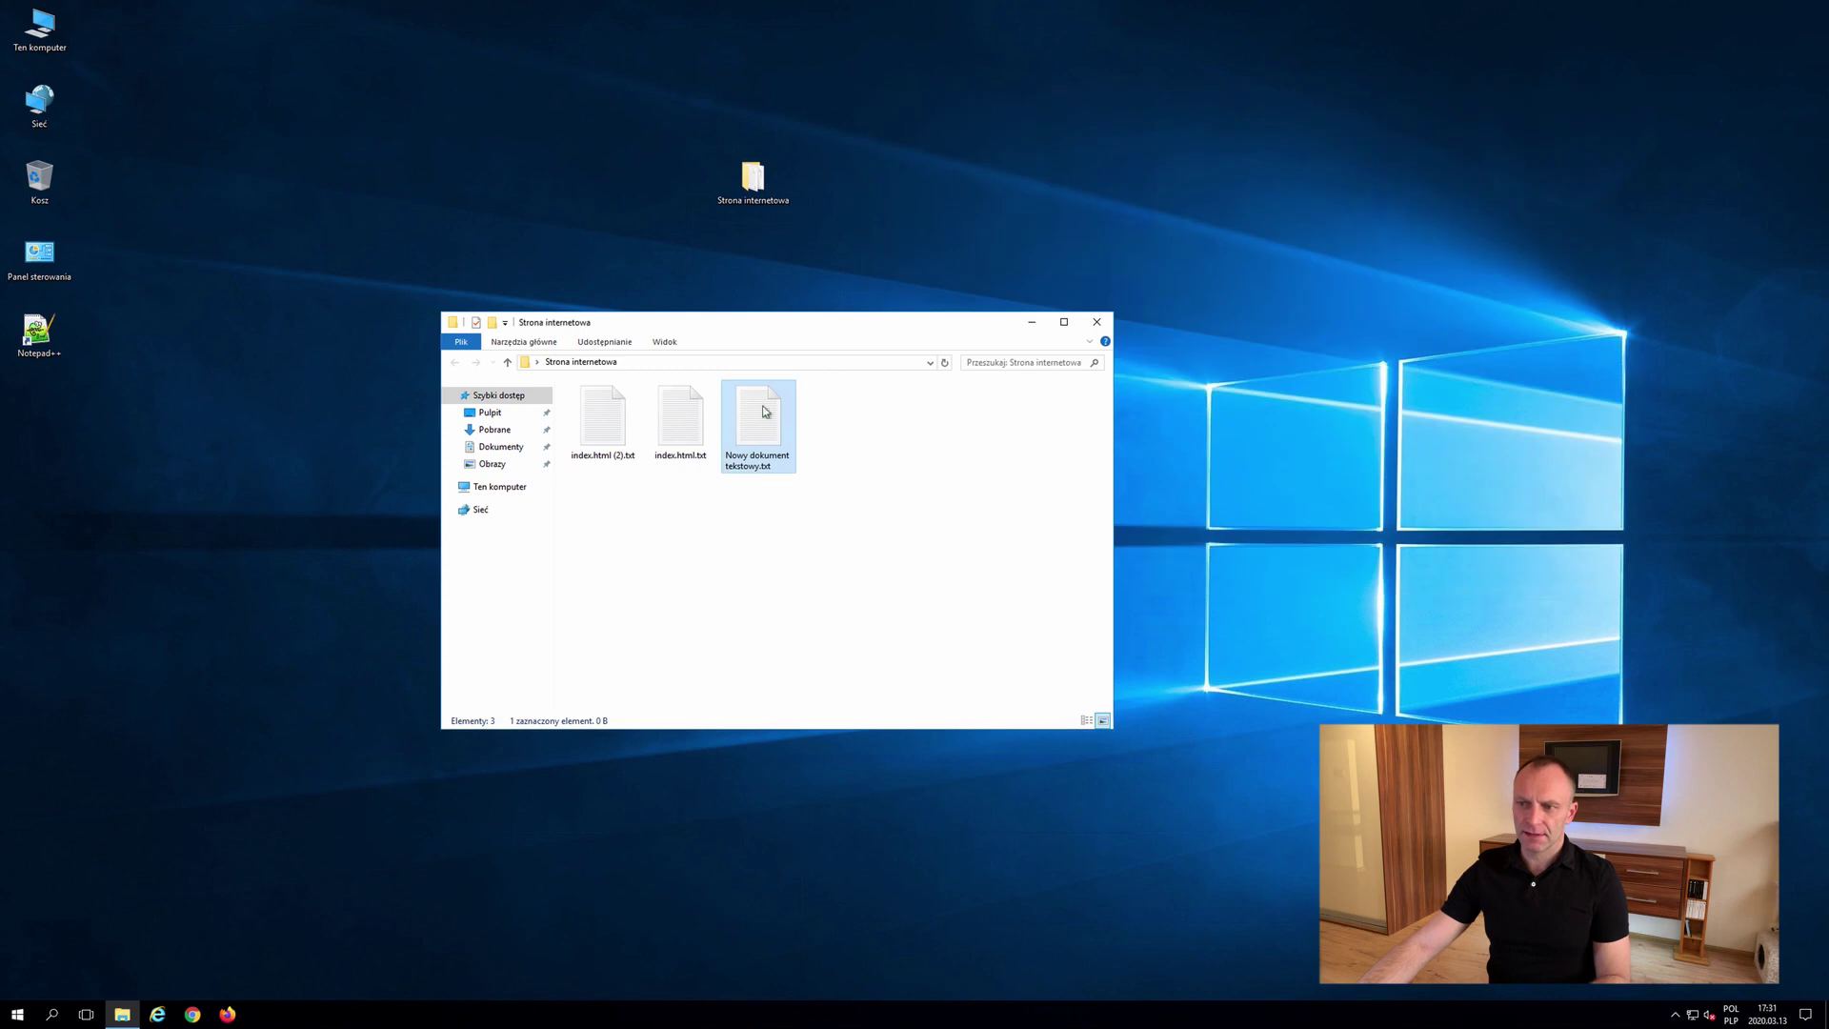
pyautogui.doubleClick(693, 416)
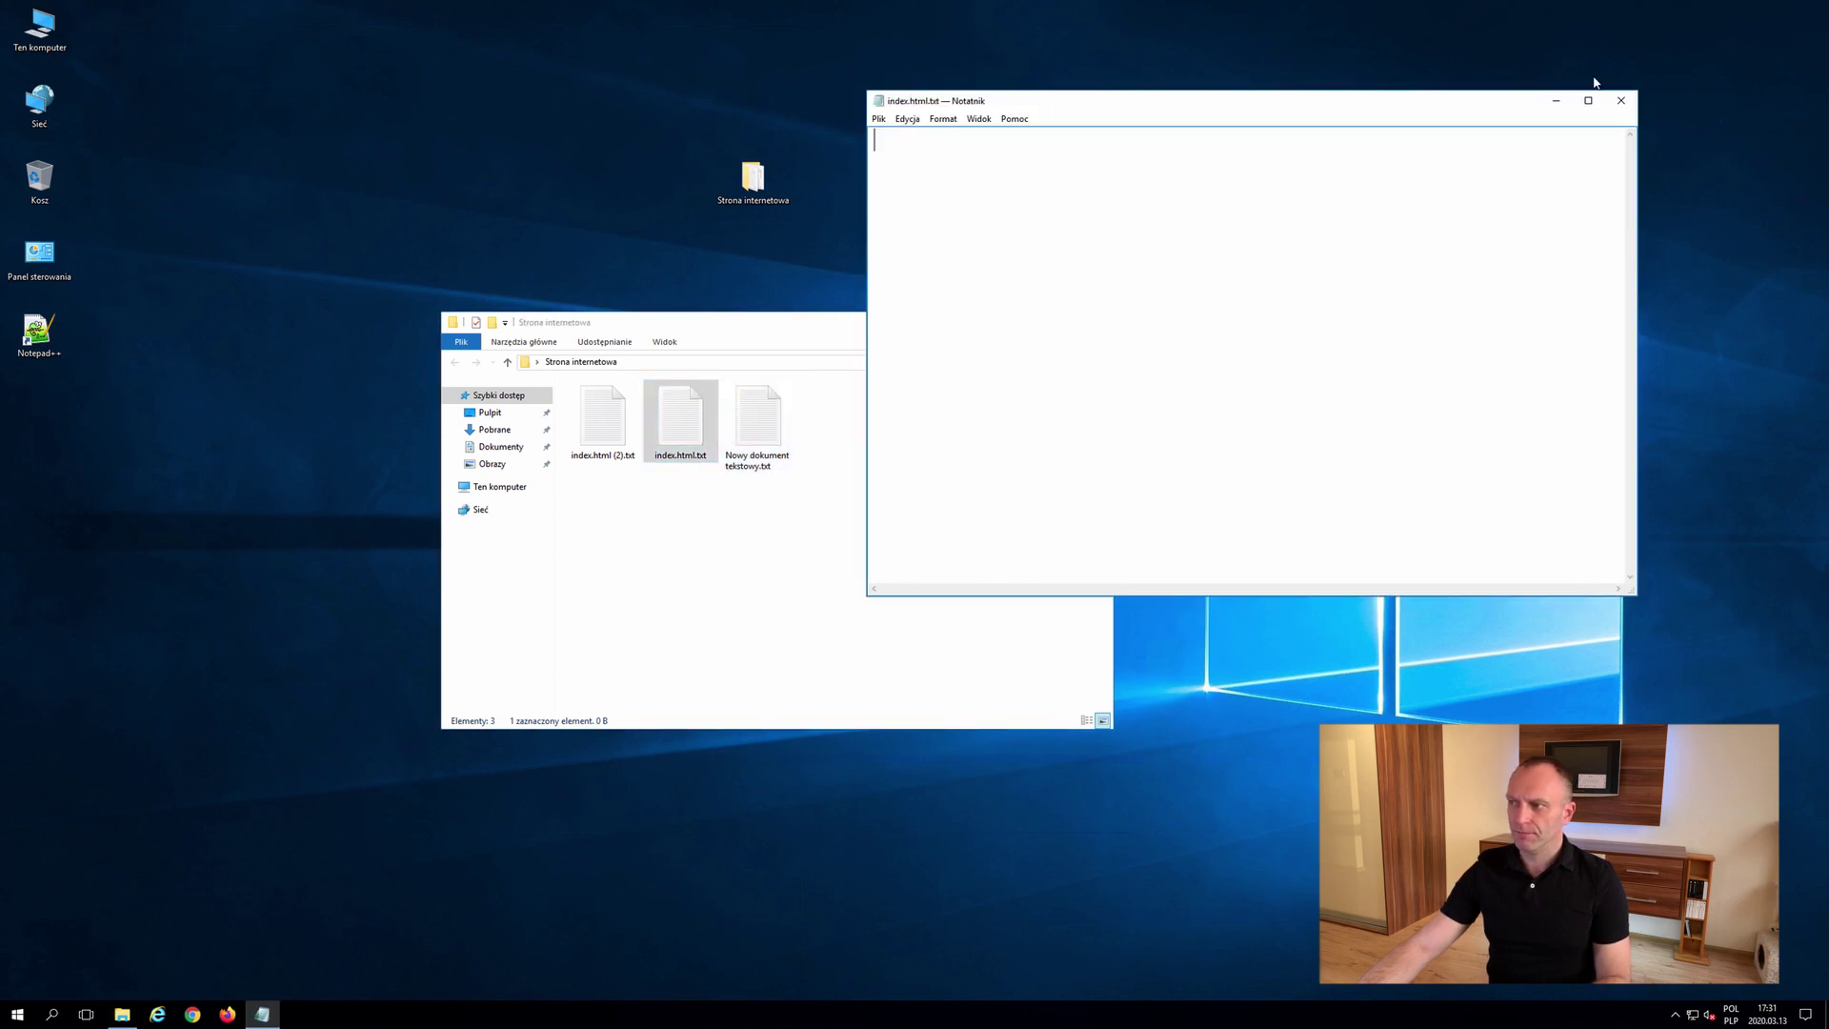
pyautogui.click(1622, 102)
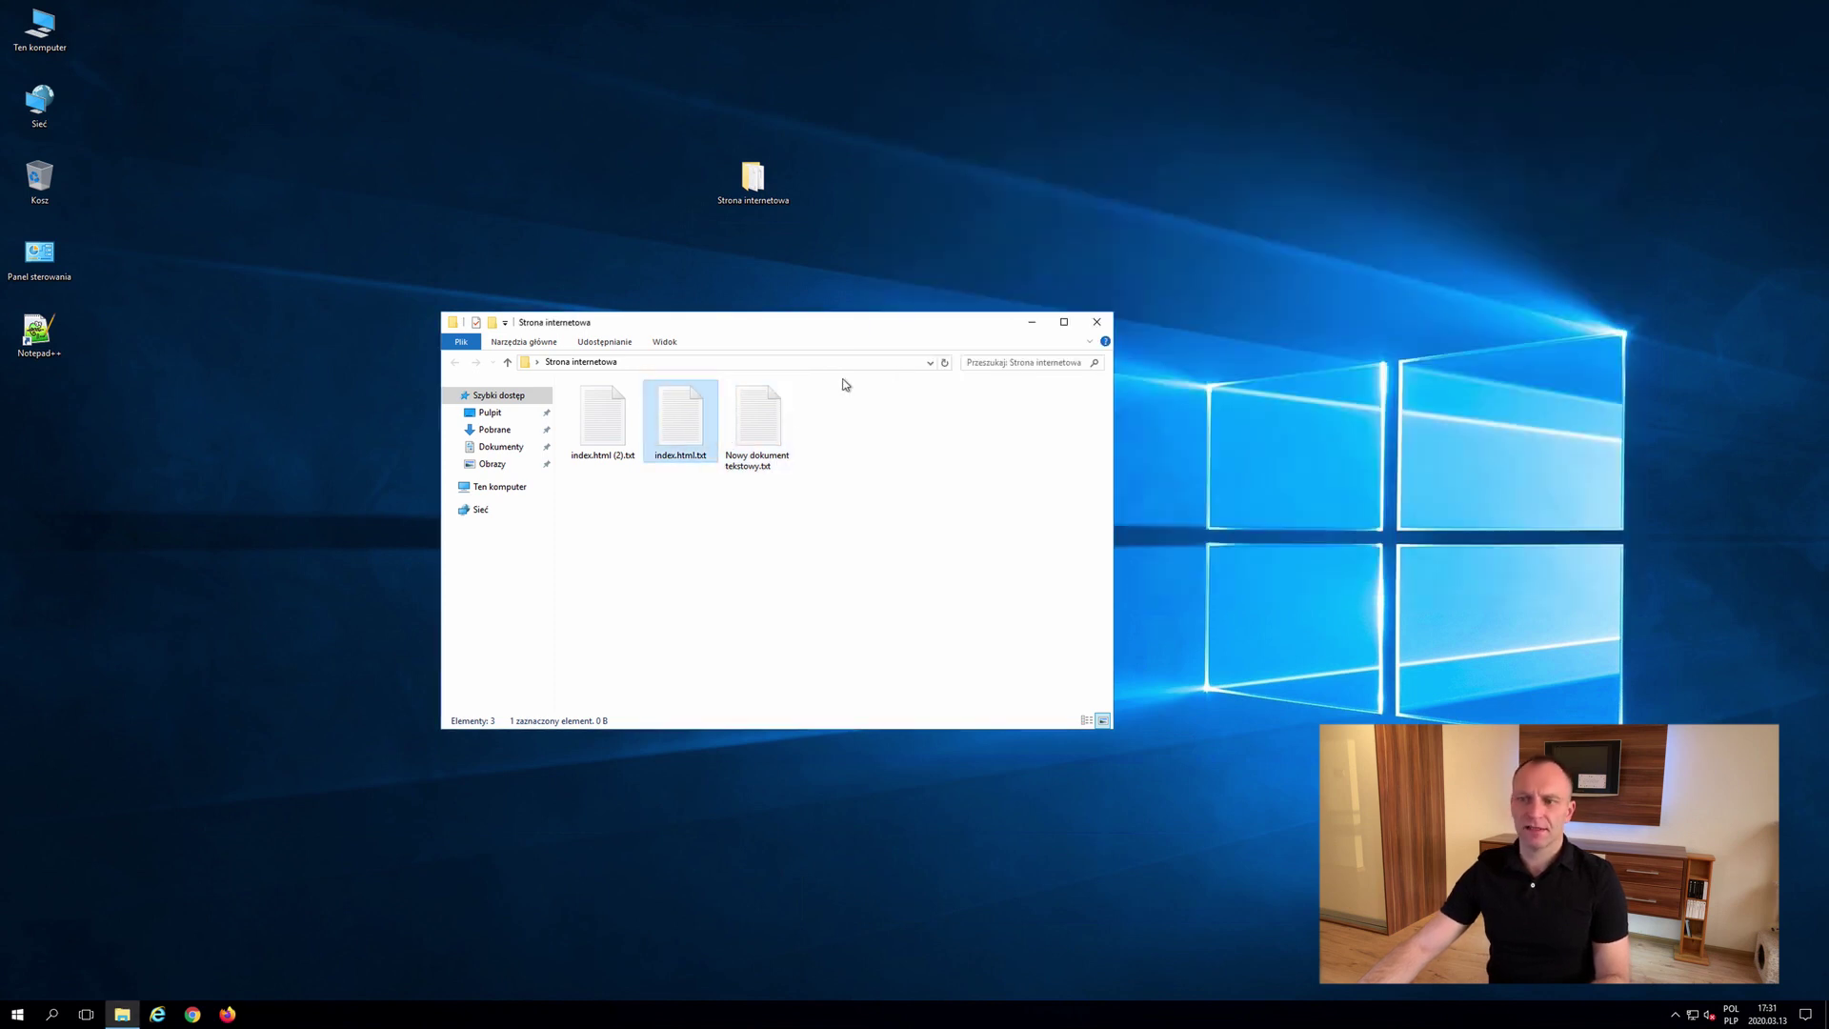
pyautogui.click(878, 441)
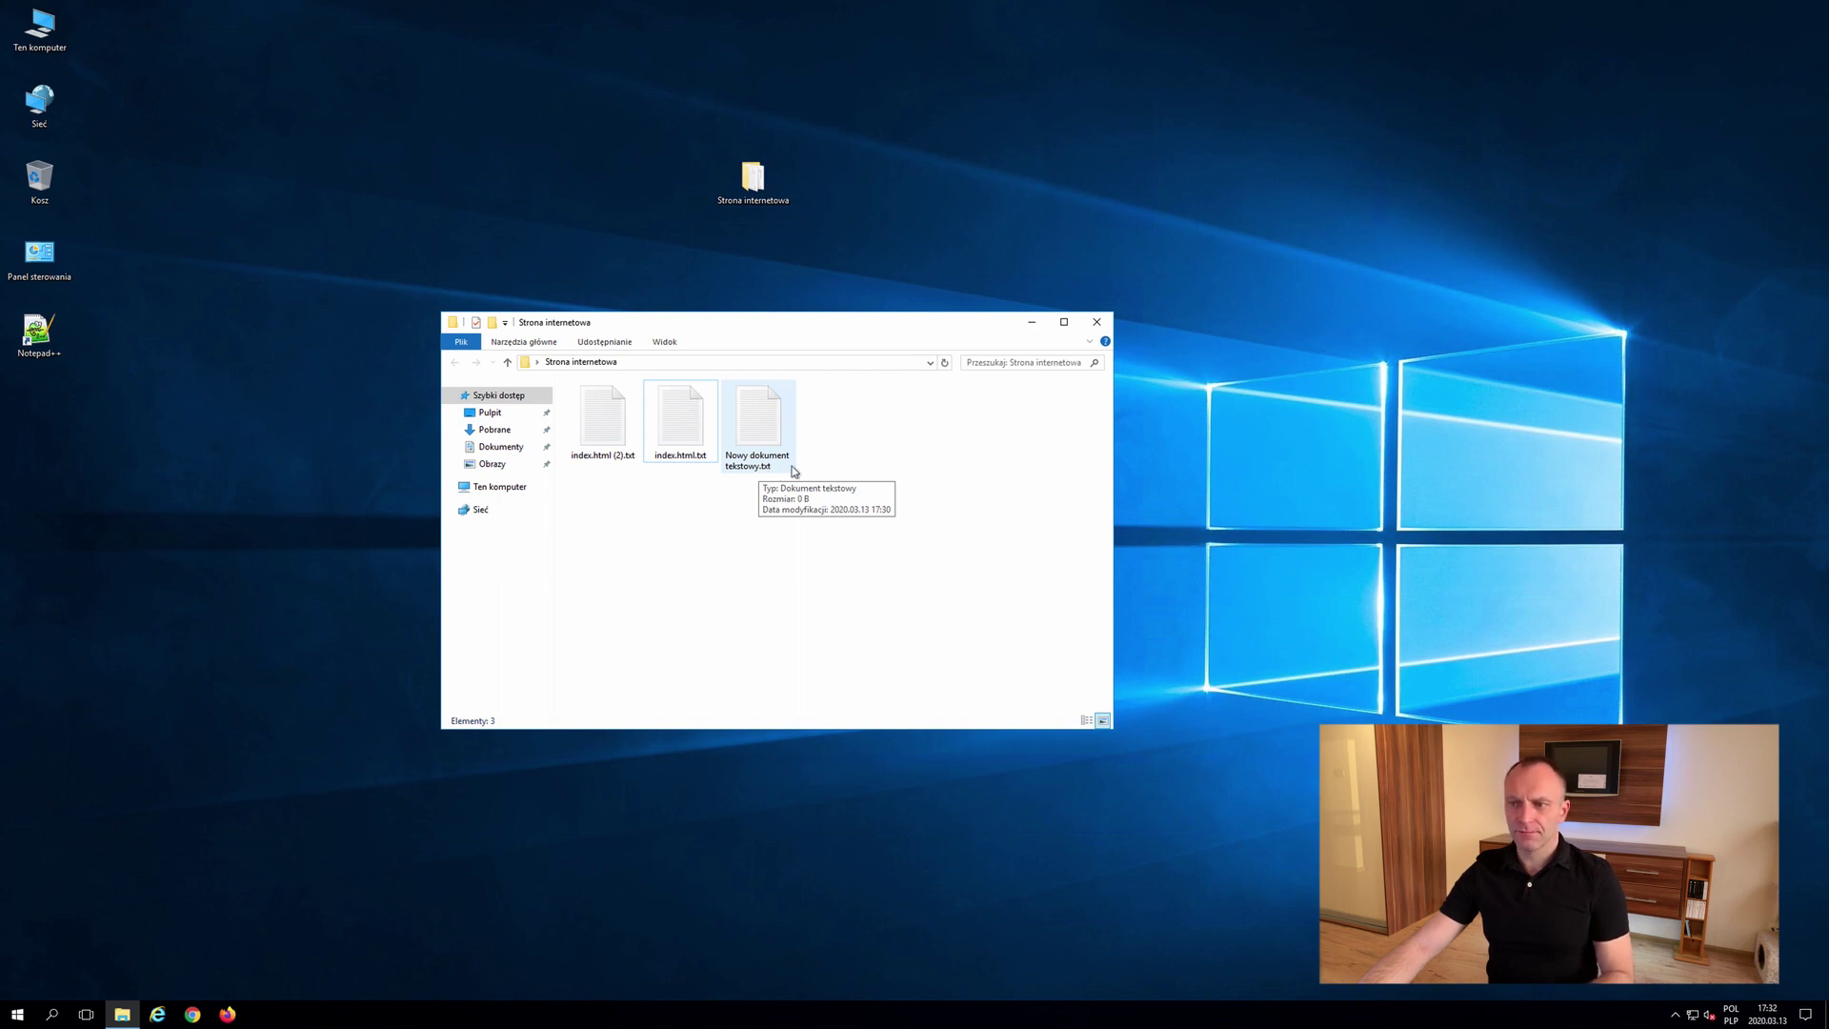
# Step: Change the extension of Nowy dokument tekstowy.txt to docx and confirm the extension change
pyautogui.click(761, 444)
pyautogui.click(762, 464)
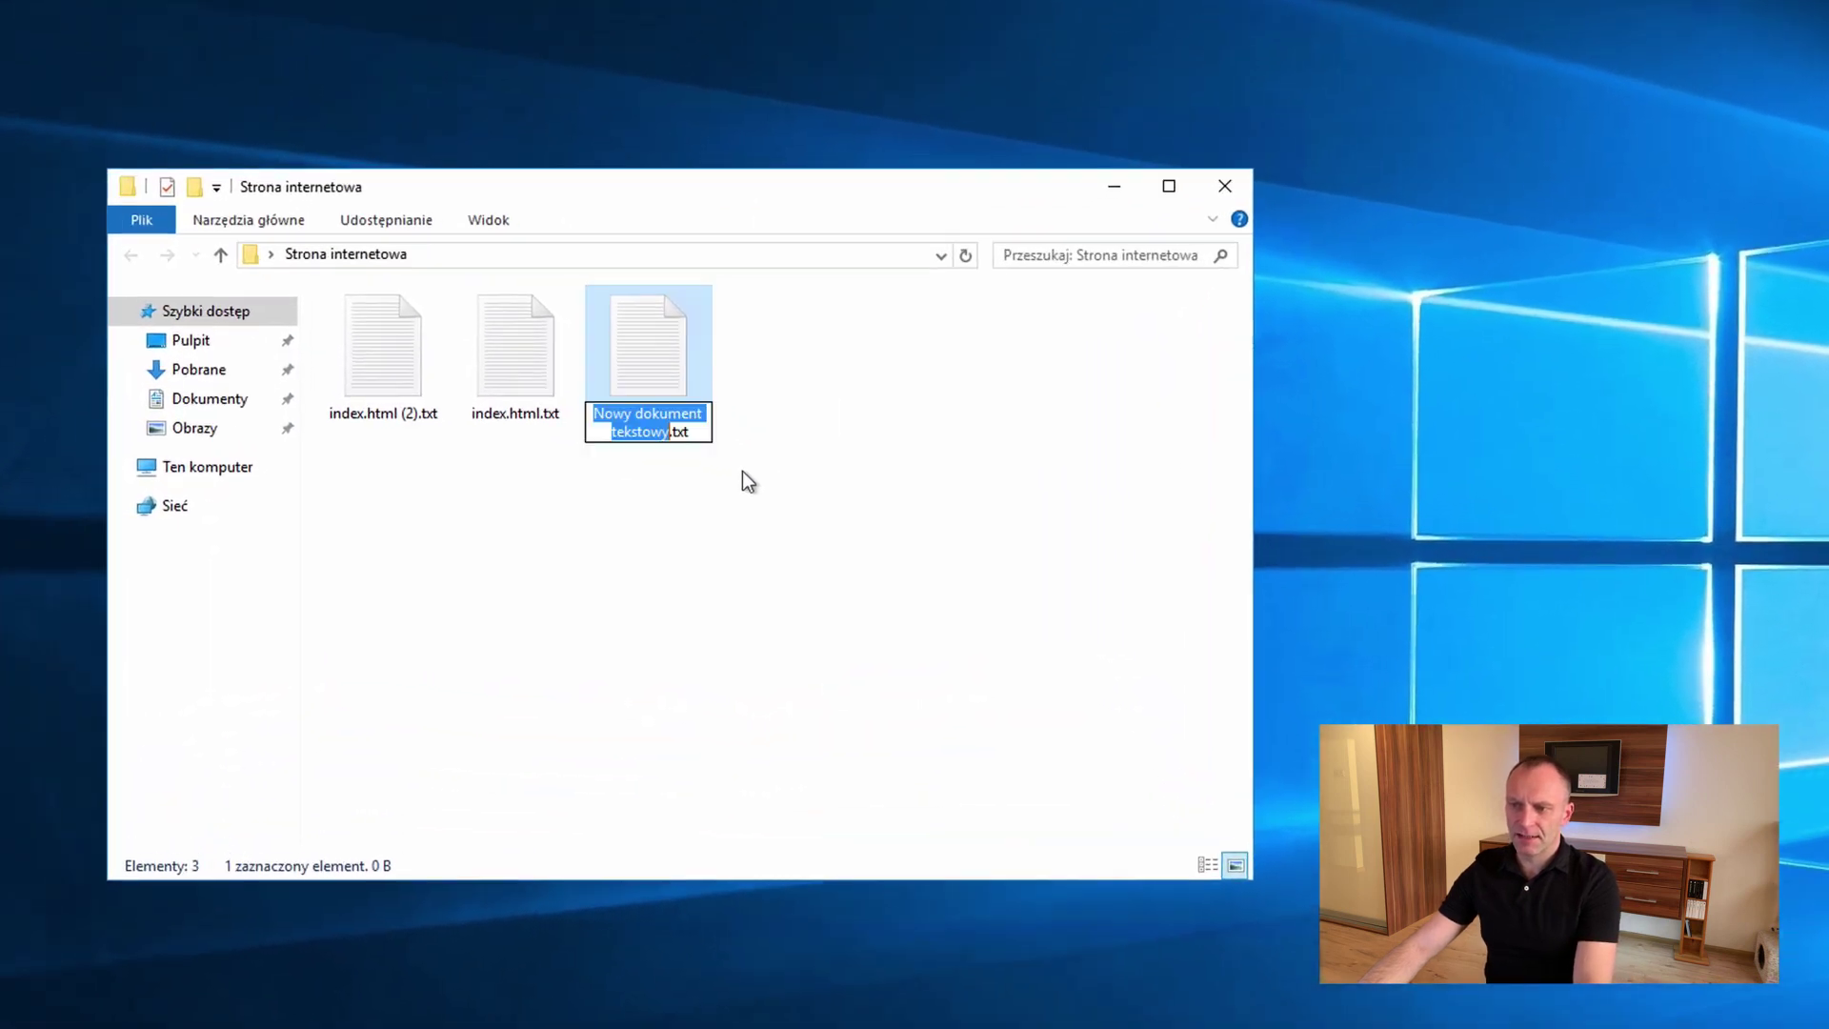
pyautogui.press('Right')
pyautogui.press('Right')
pyautogui.press('Right')
pyautogui.press('BackSpace')
pyautogui.press('BackSpace')
pyautogui.press('BackSpace')
pyautogui.write('html')
pyautogui.press('Return')
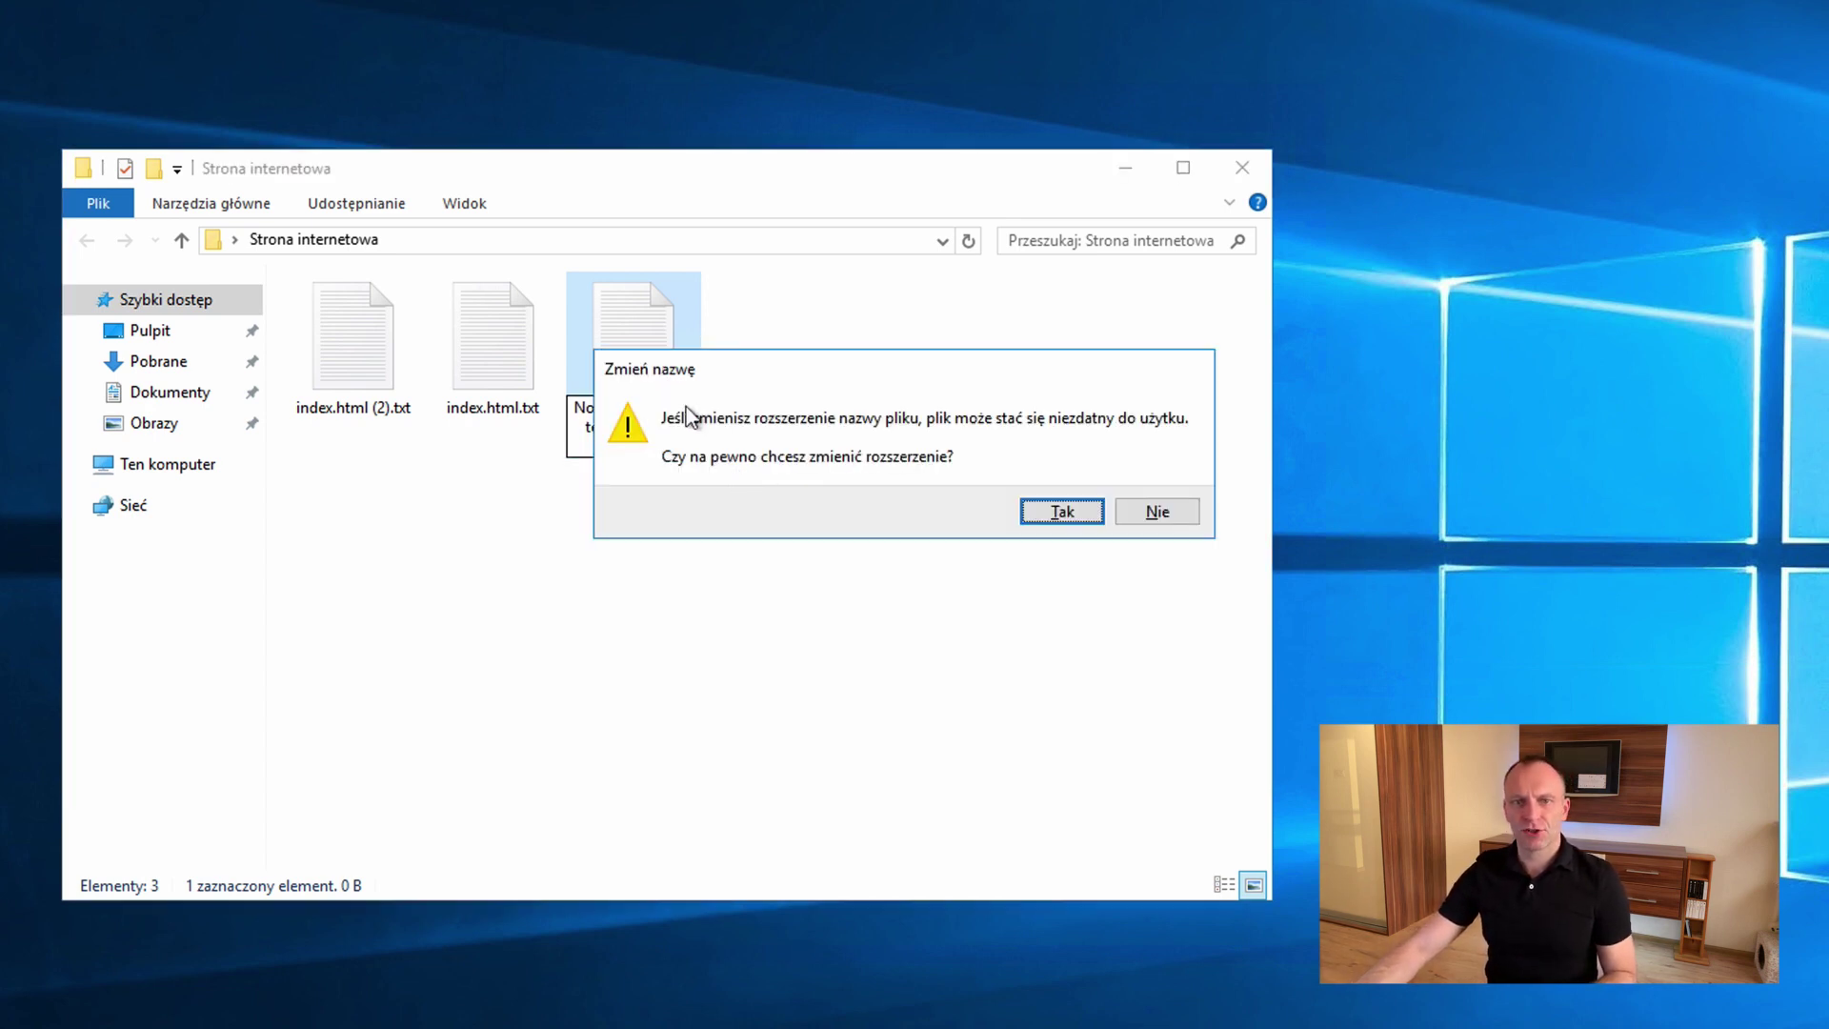
pyautogui.click(1046, 505)
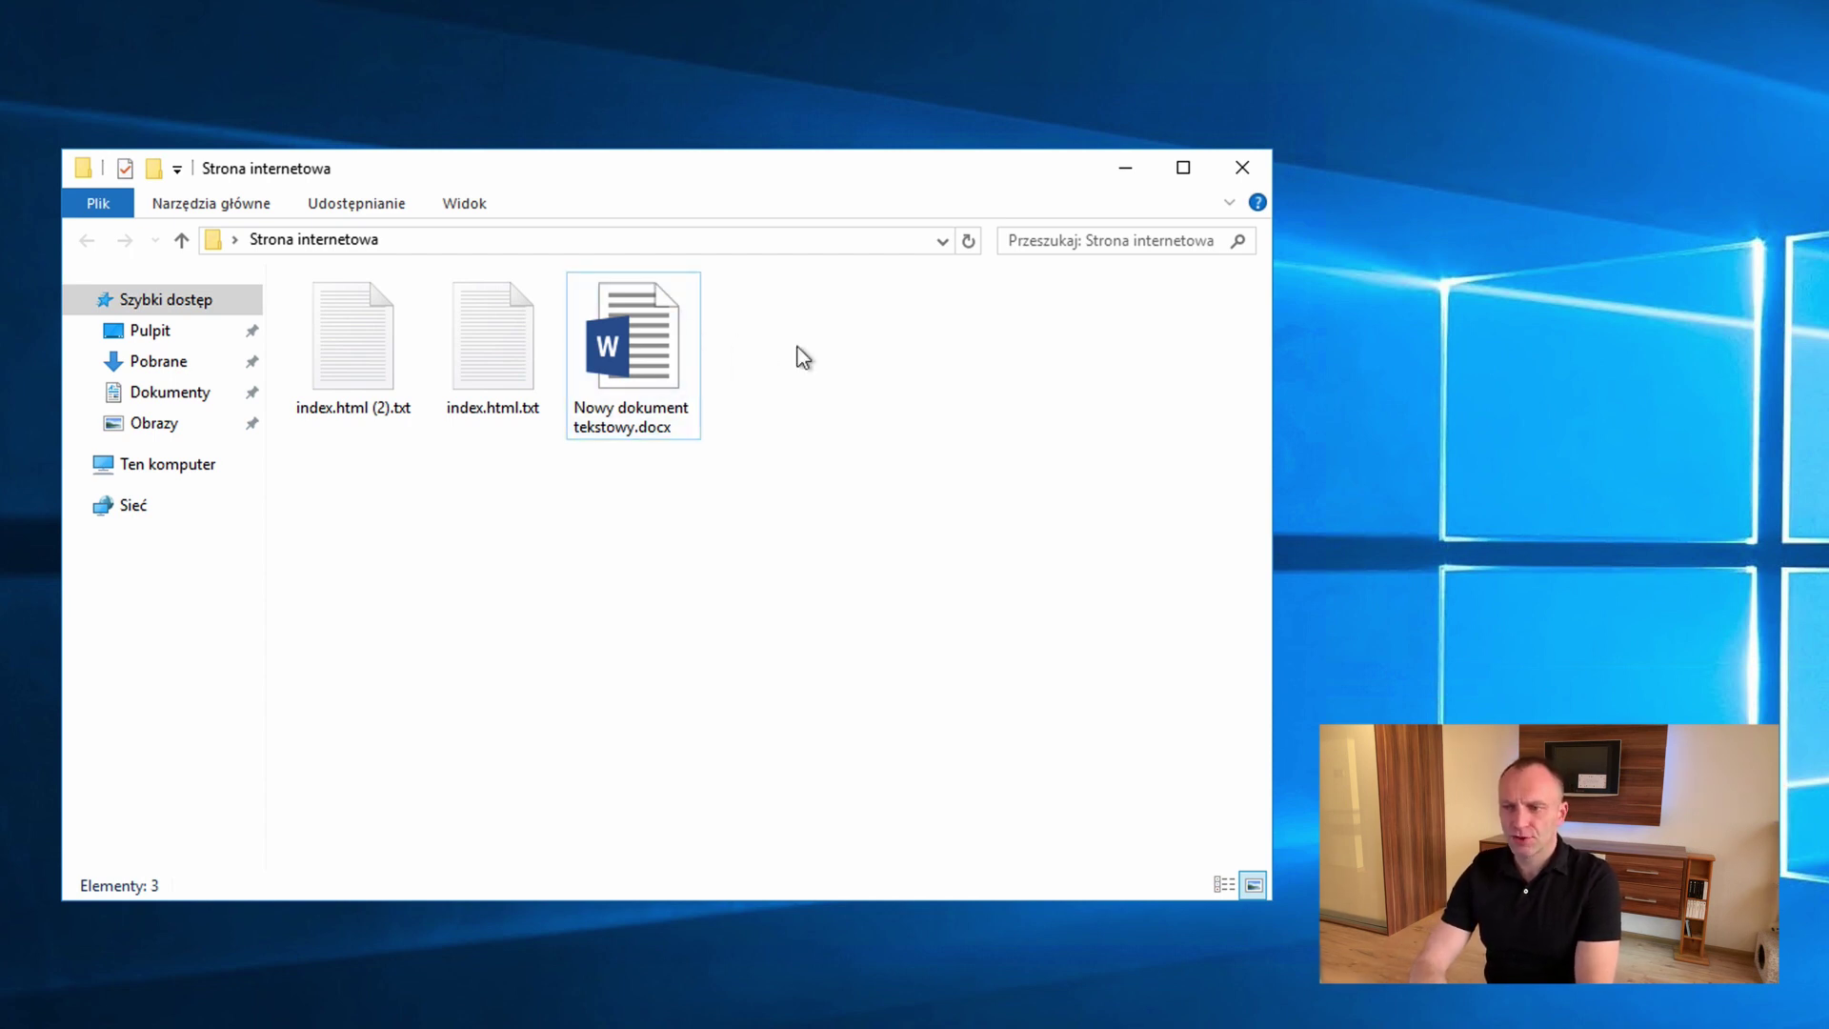
# Step: Open Nowy dokument tekstowy.docx to test its file association, and delete it from the Strona internetowa folder
pyautogui.doubleClick(650, 348)
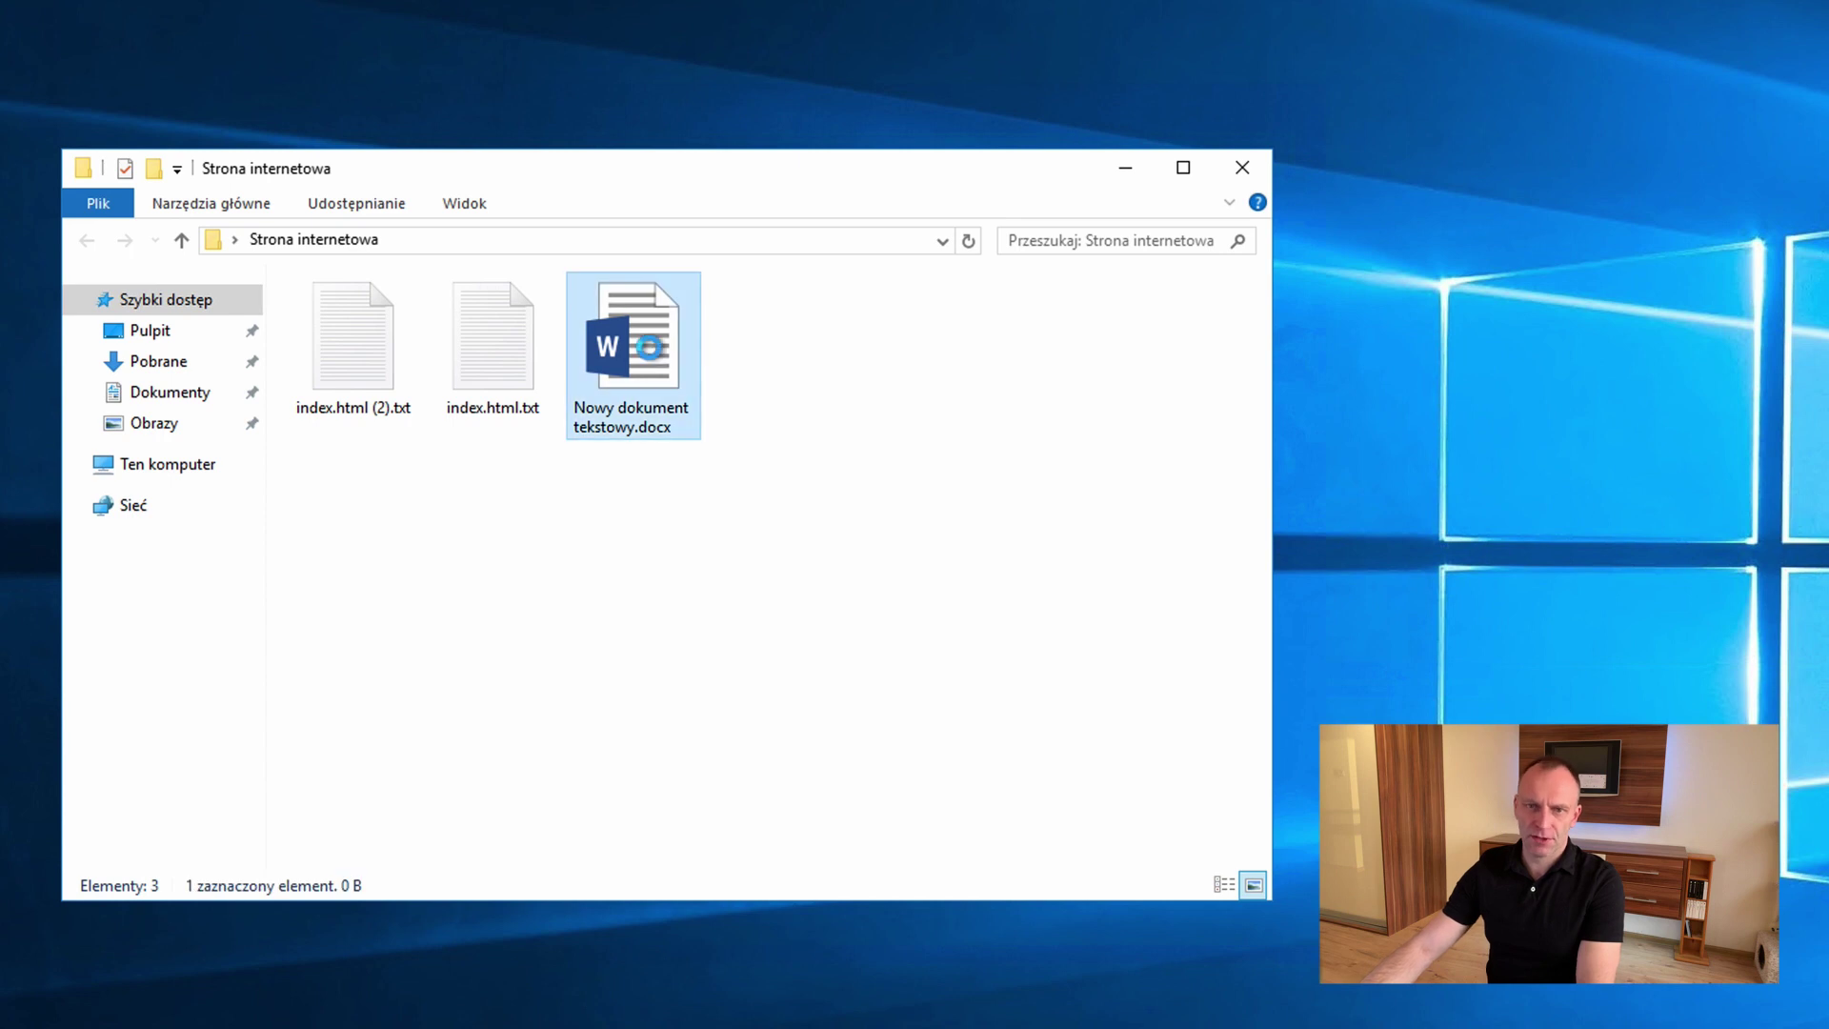
pyautogui.rightClick(650, 349)
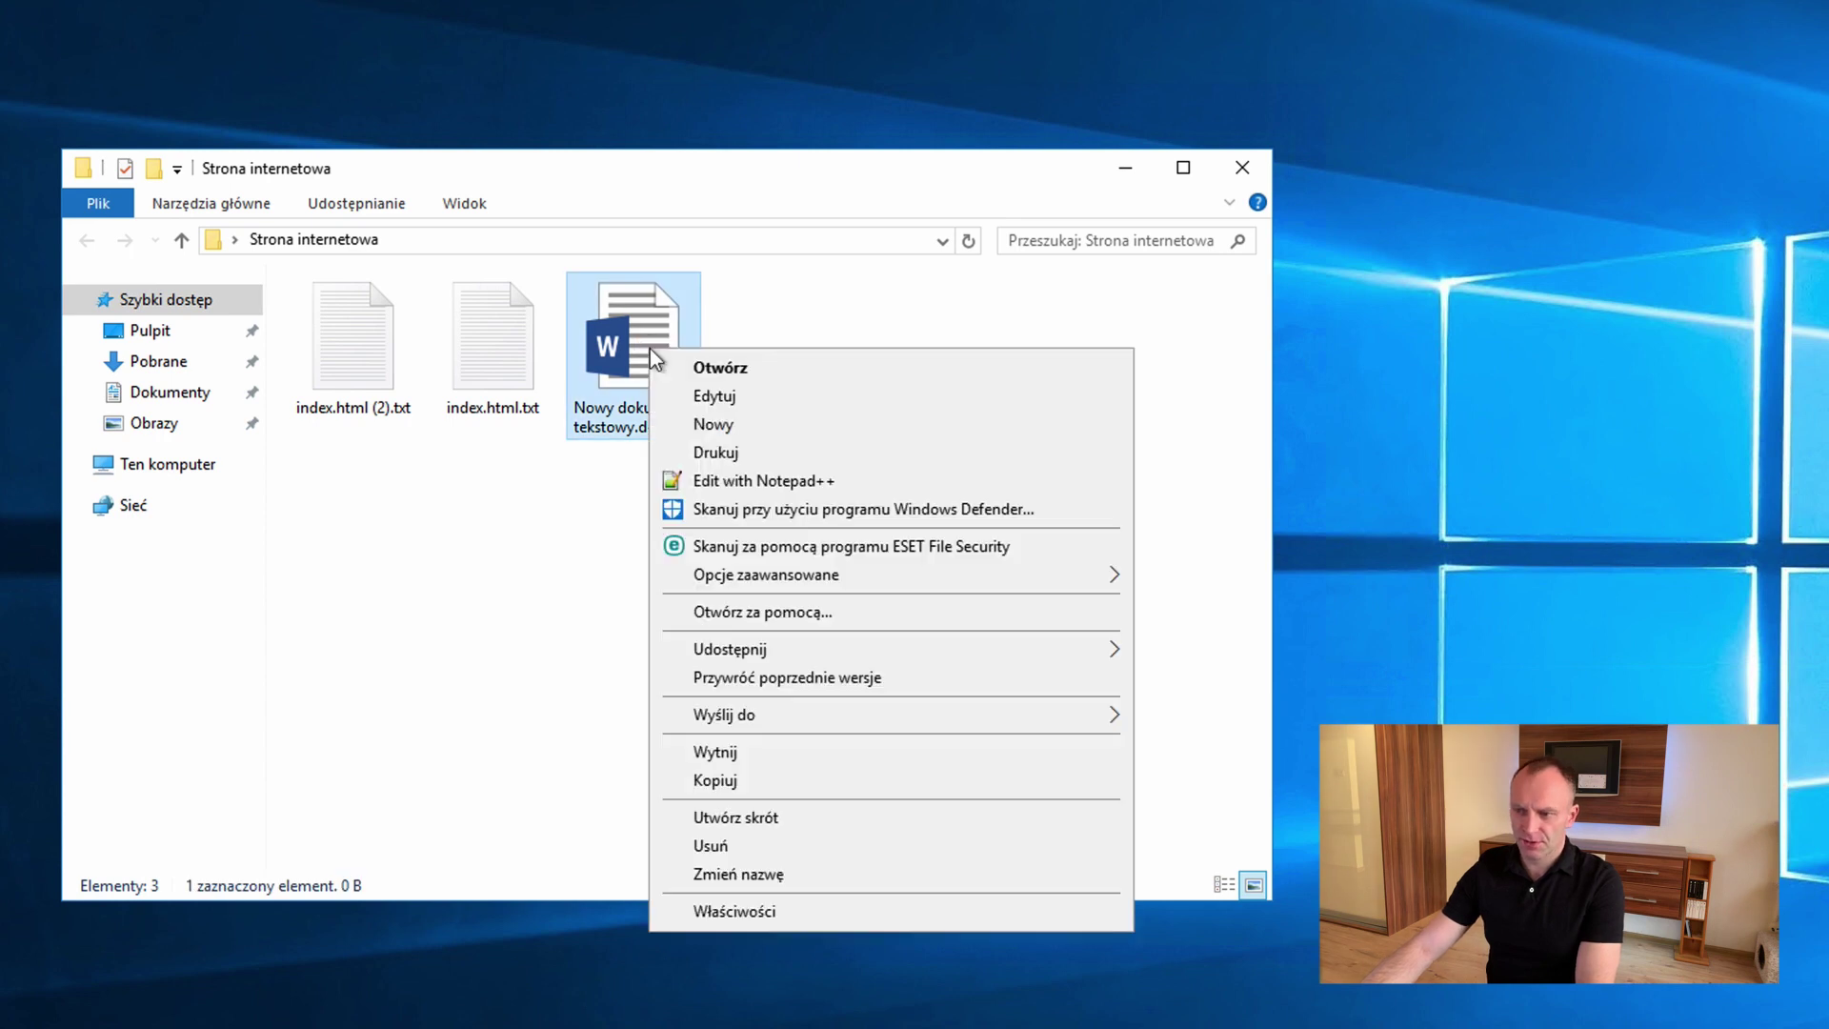
pyautogui.click(753, 846)
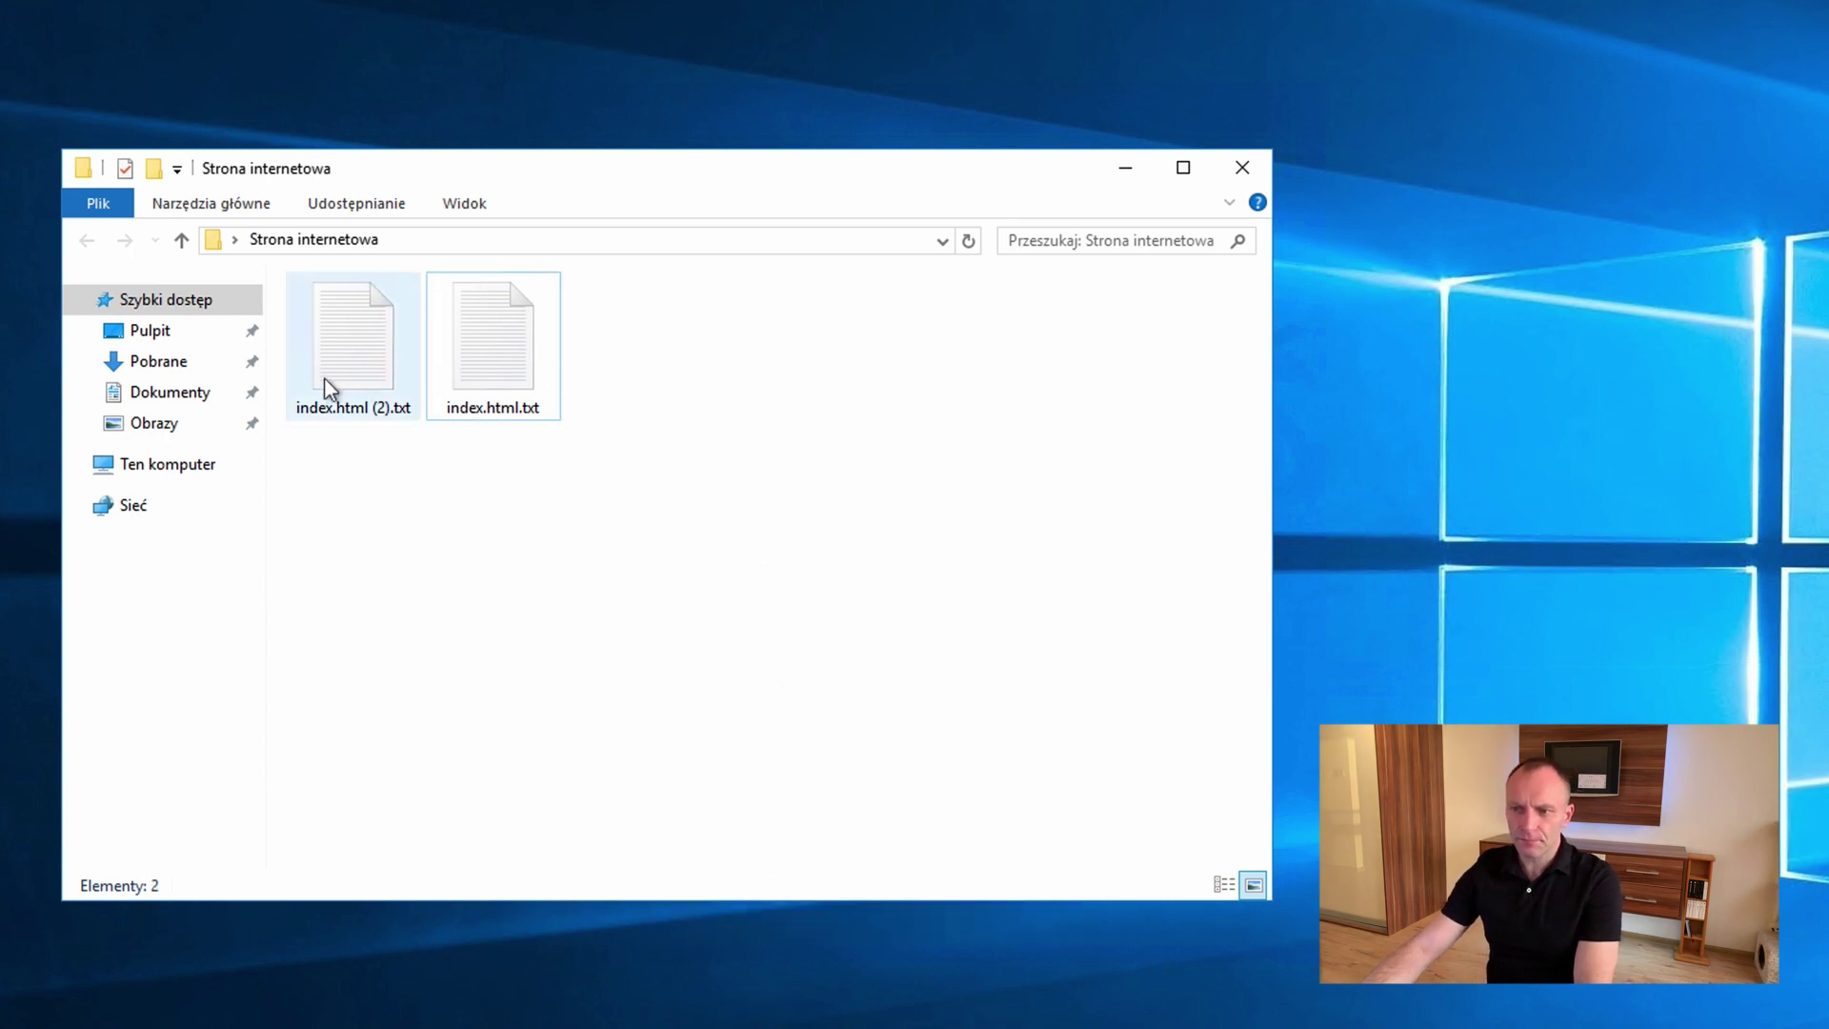
# Step: Rename index.html.txt to index.html by removing the txt extension, and confirm the extension change
pyautogui.click(500, 358)
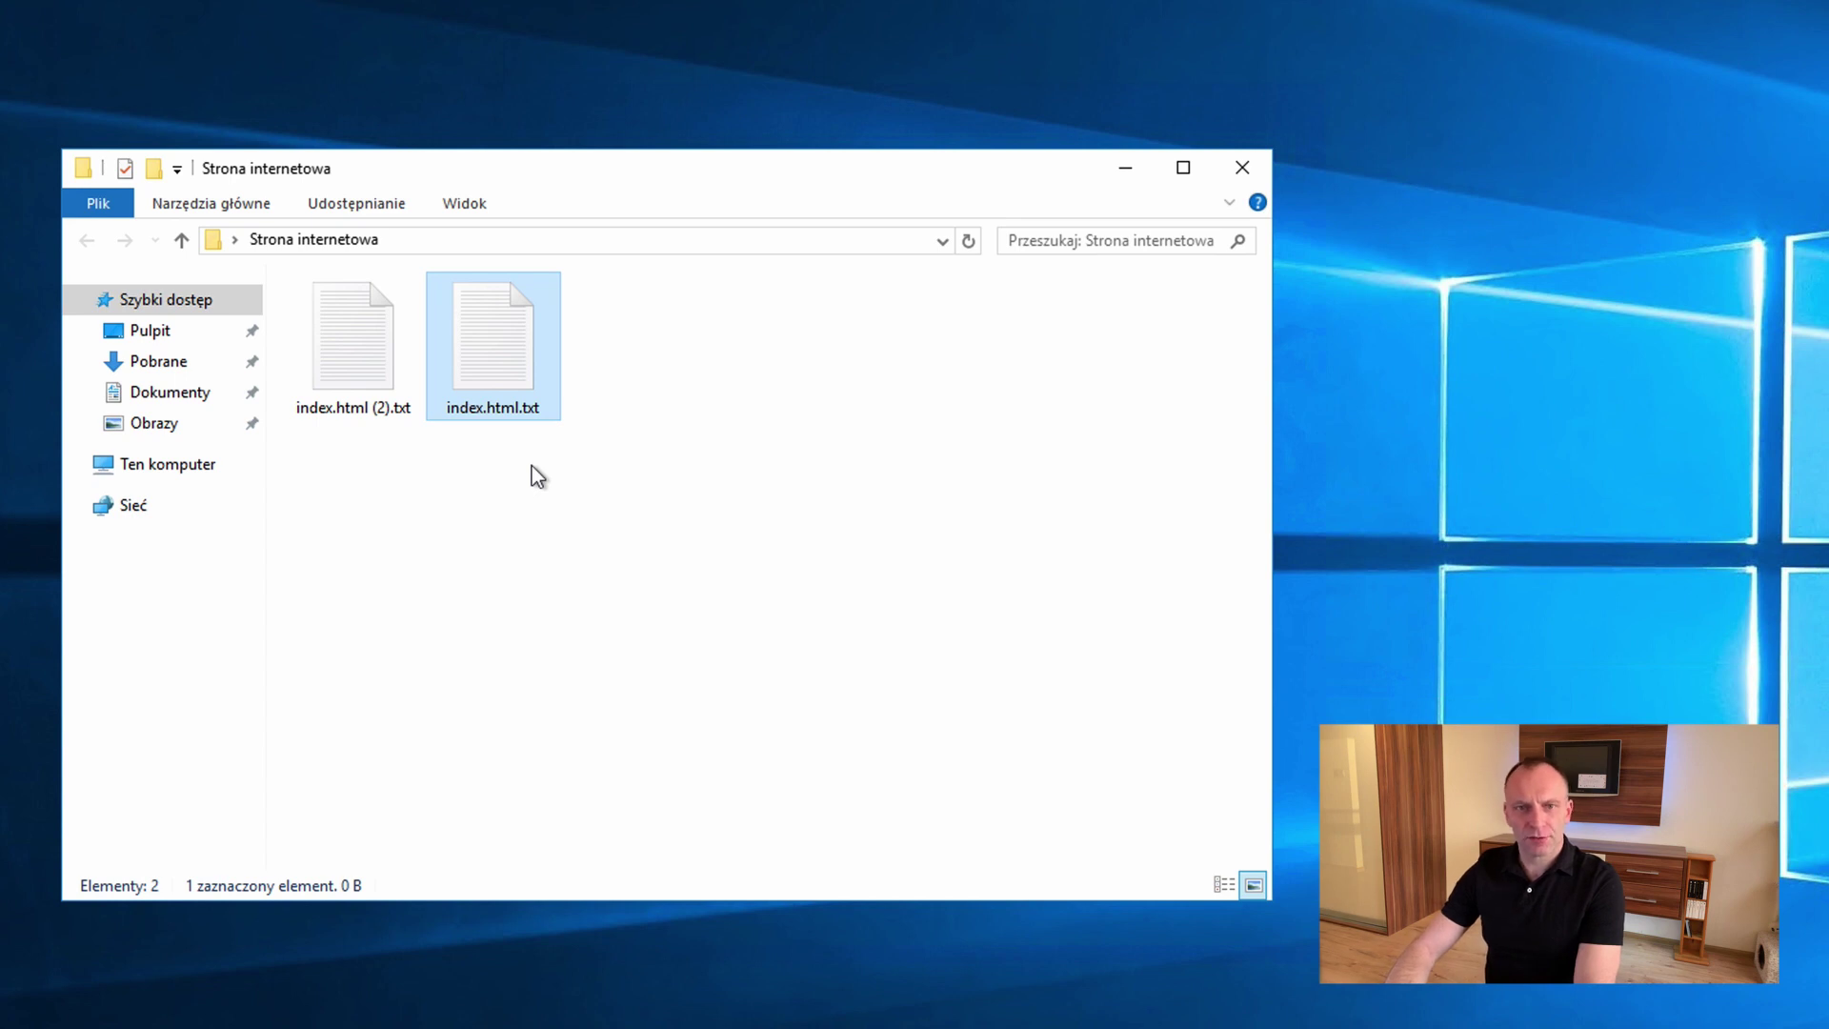
pyautogui.press('F2')
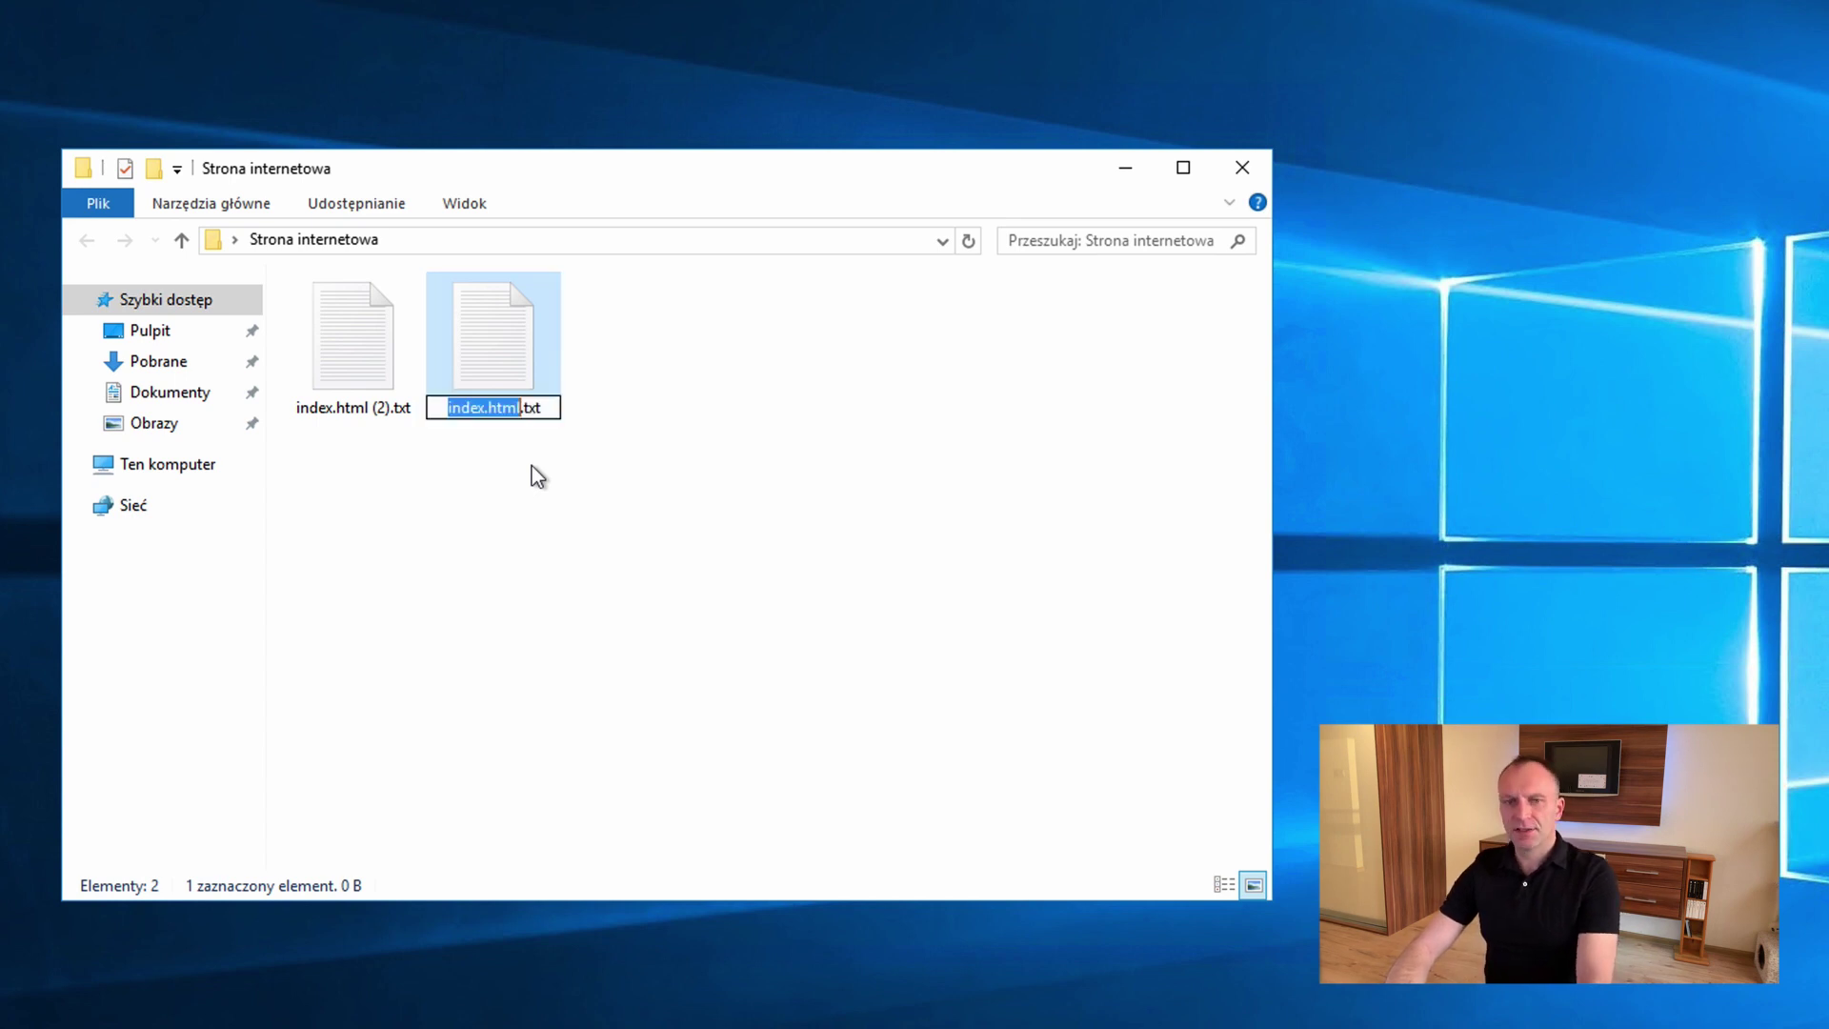
pyautogui.press('Right')
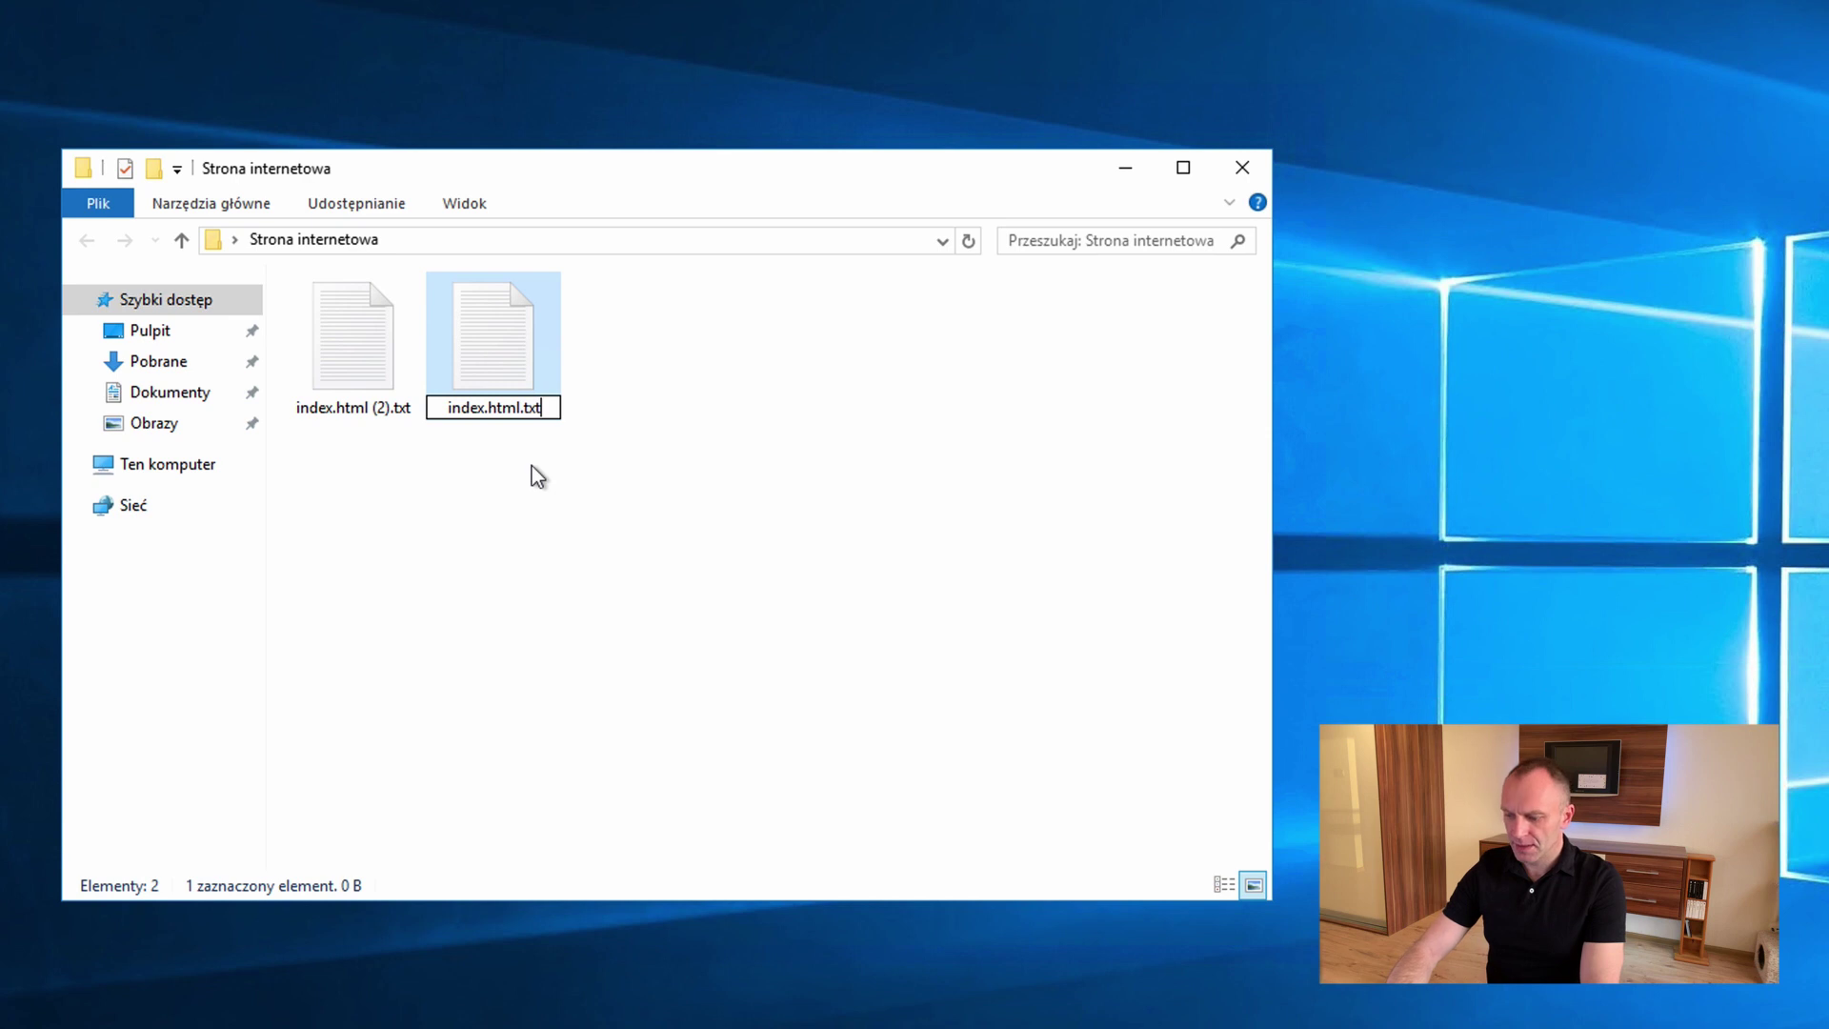
pyautogui.press('BackSpace')
pyautogui.press('BackSpace')
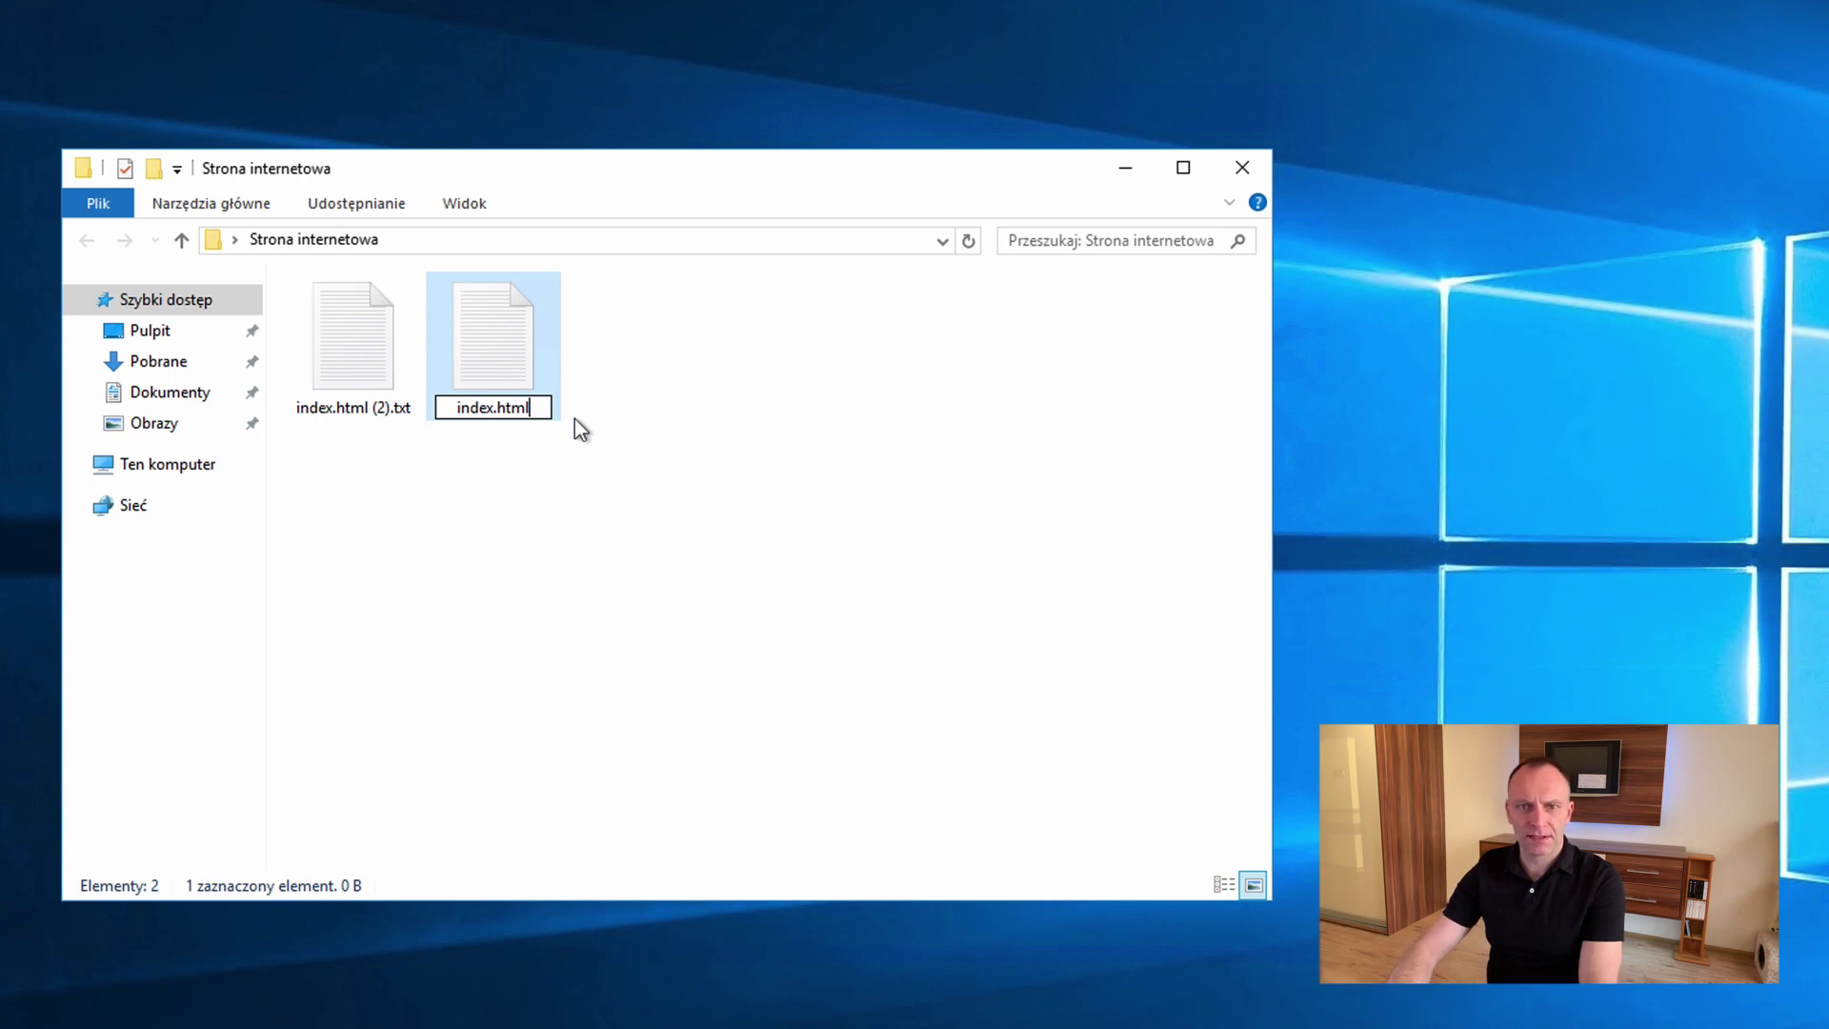
pyautogui.press('Return')
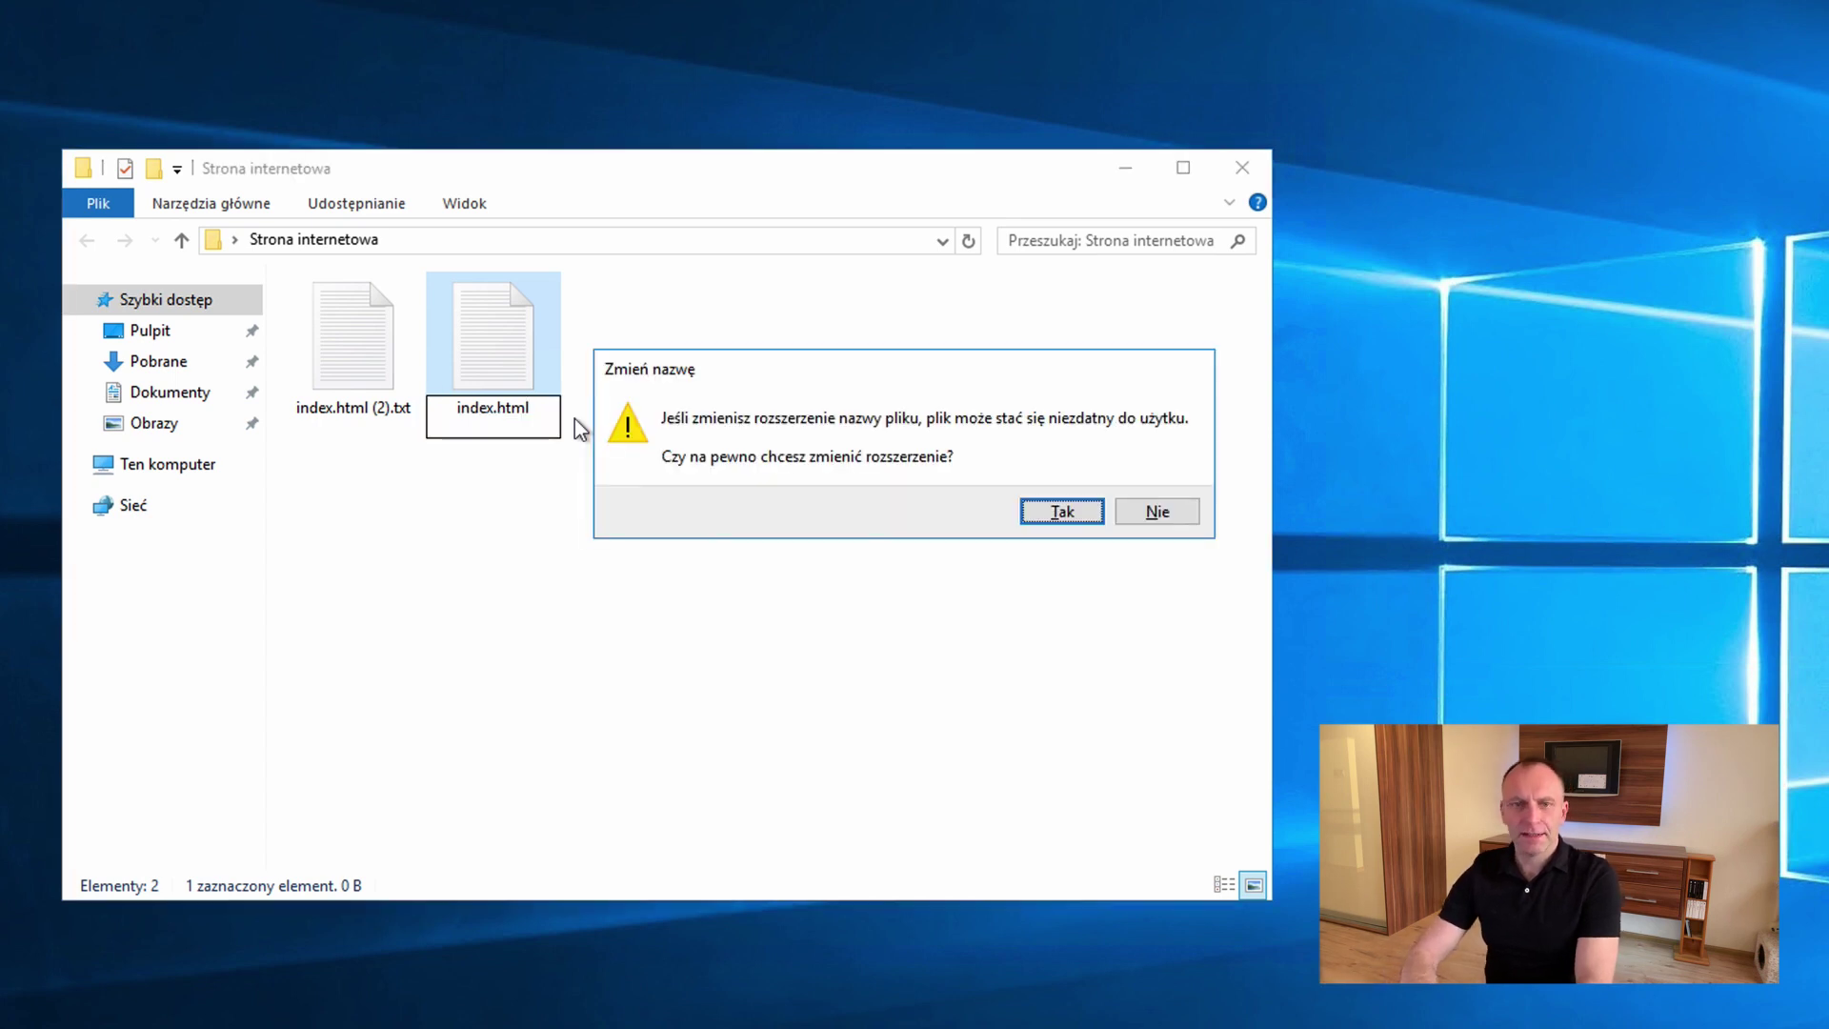
pyautogui.click(1051, 517)
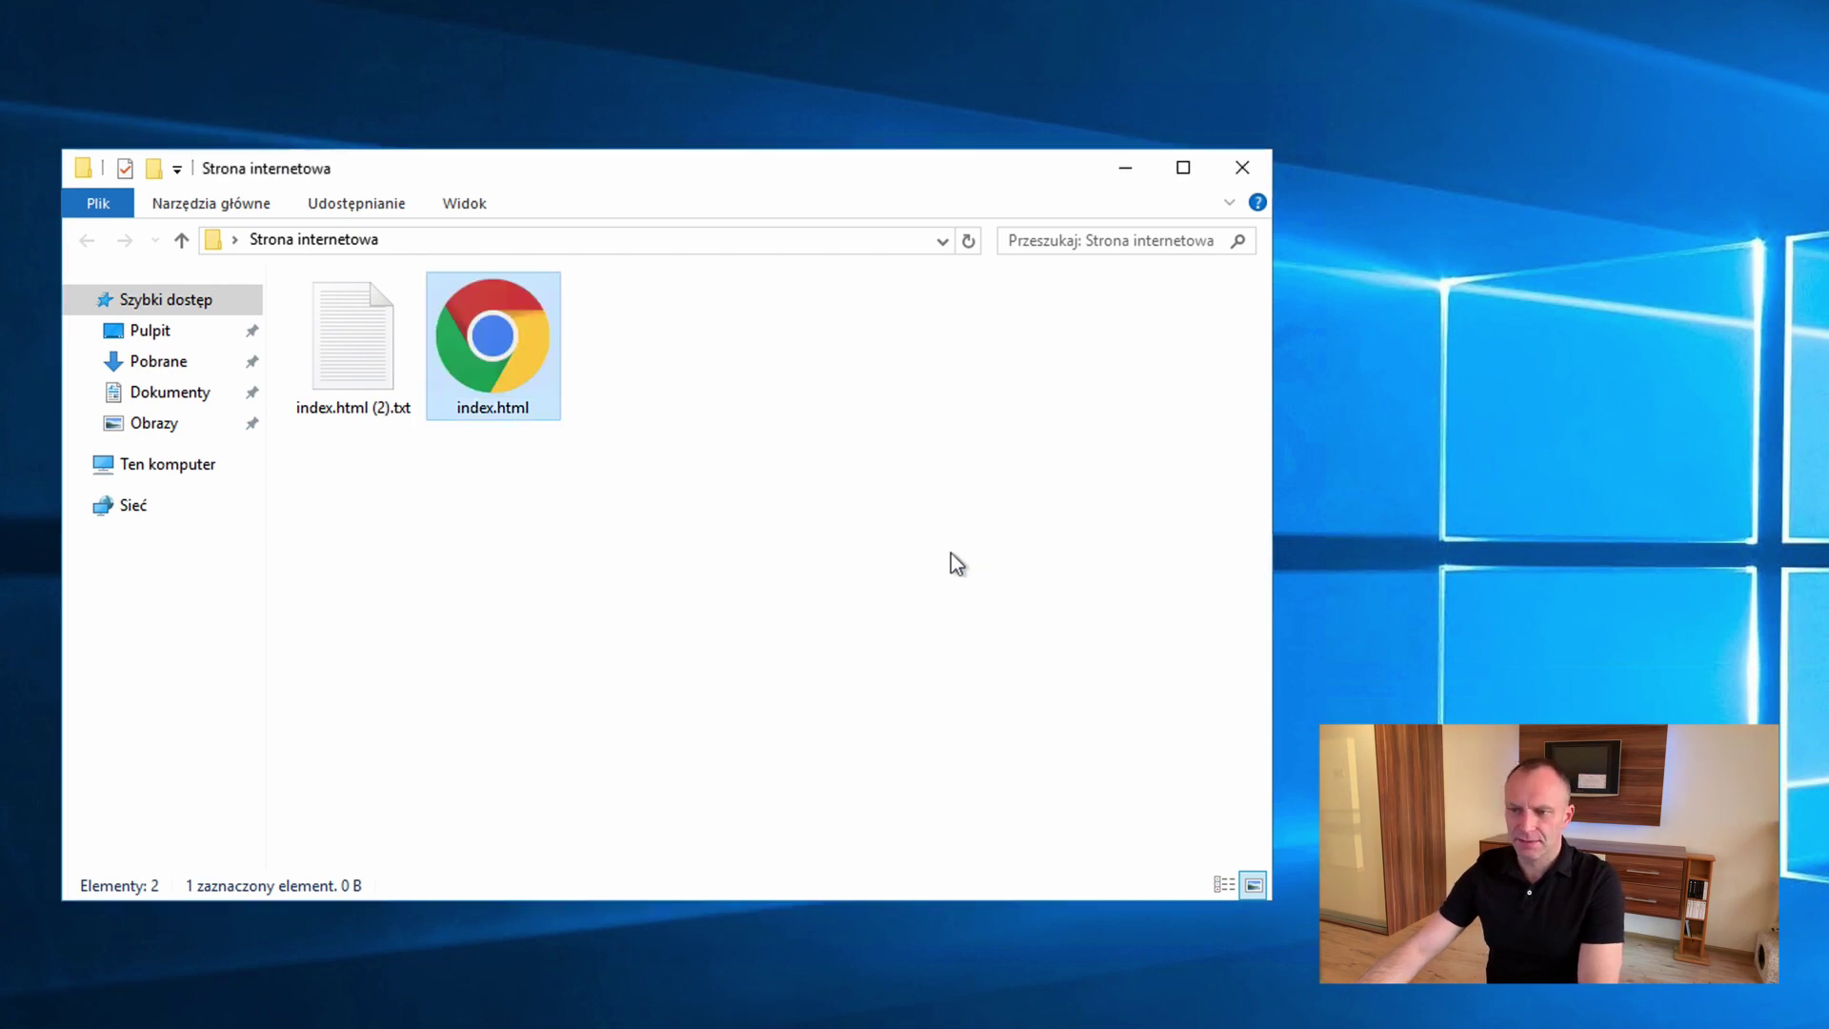
pyautogui.click(647, 422)
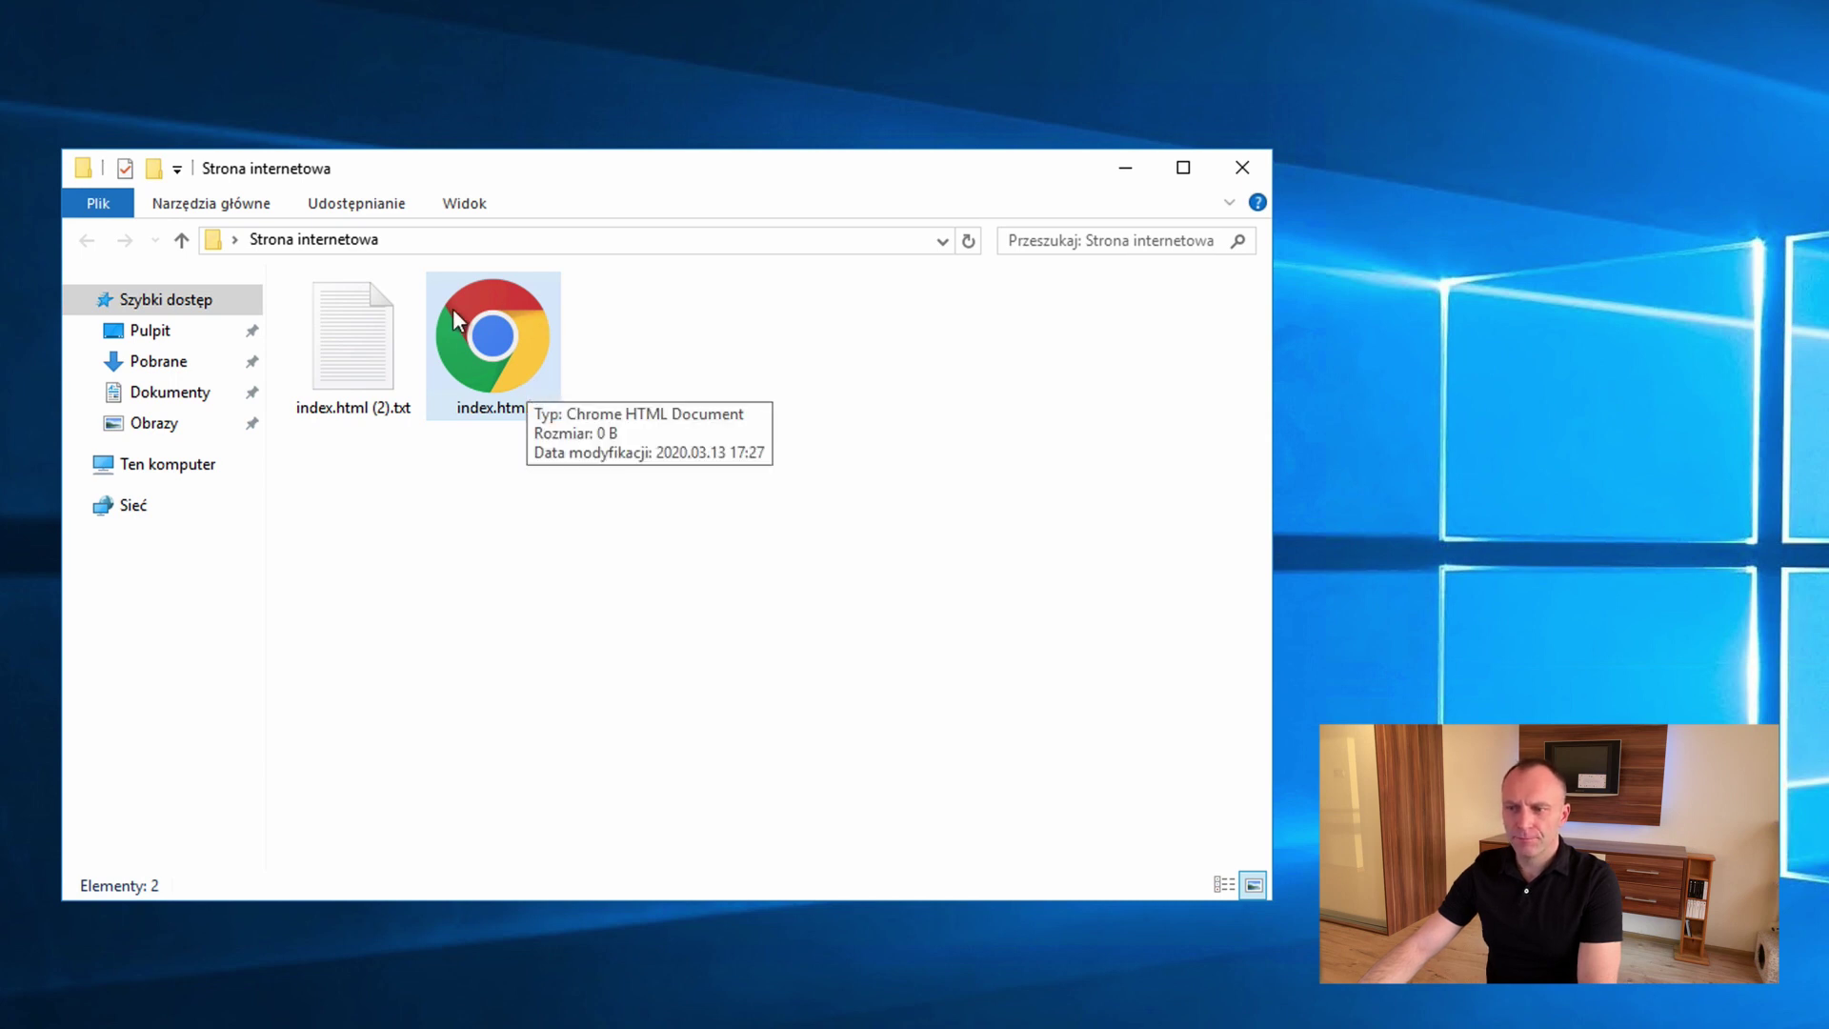
# Step: Open index.html to check which program handles it, and delete the leftover index.html (2).txt file
pyautogui.doubleClick(516, 346)
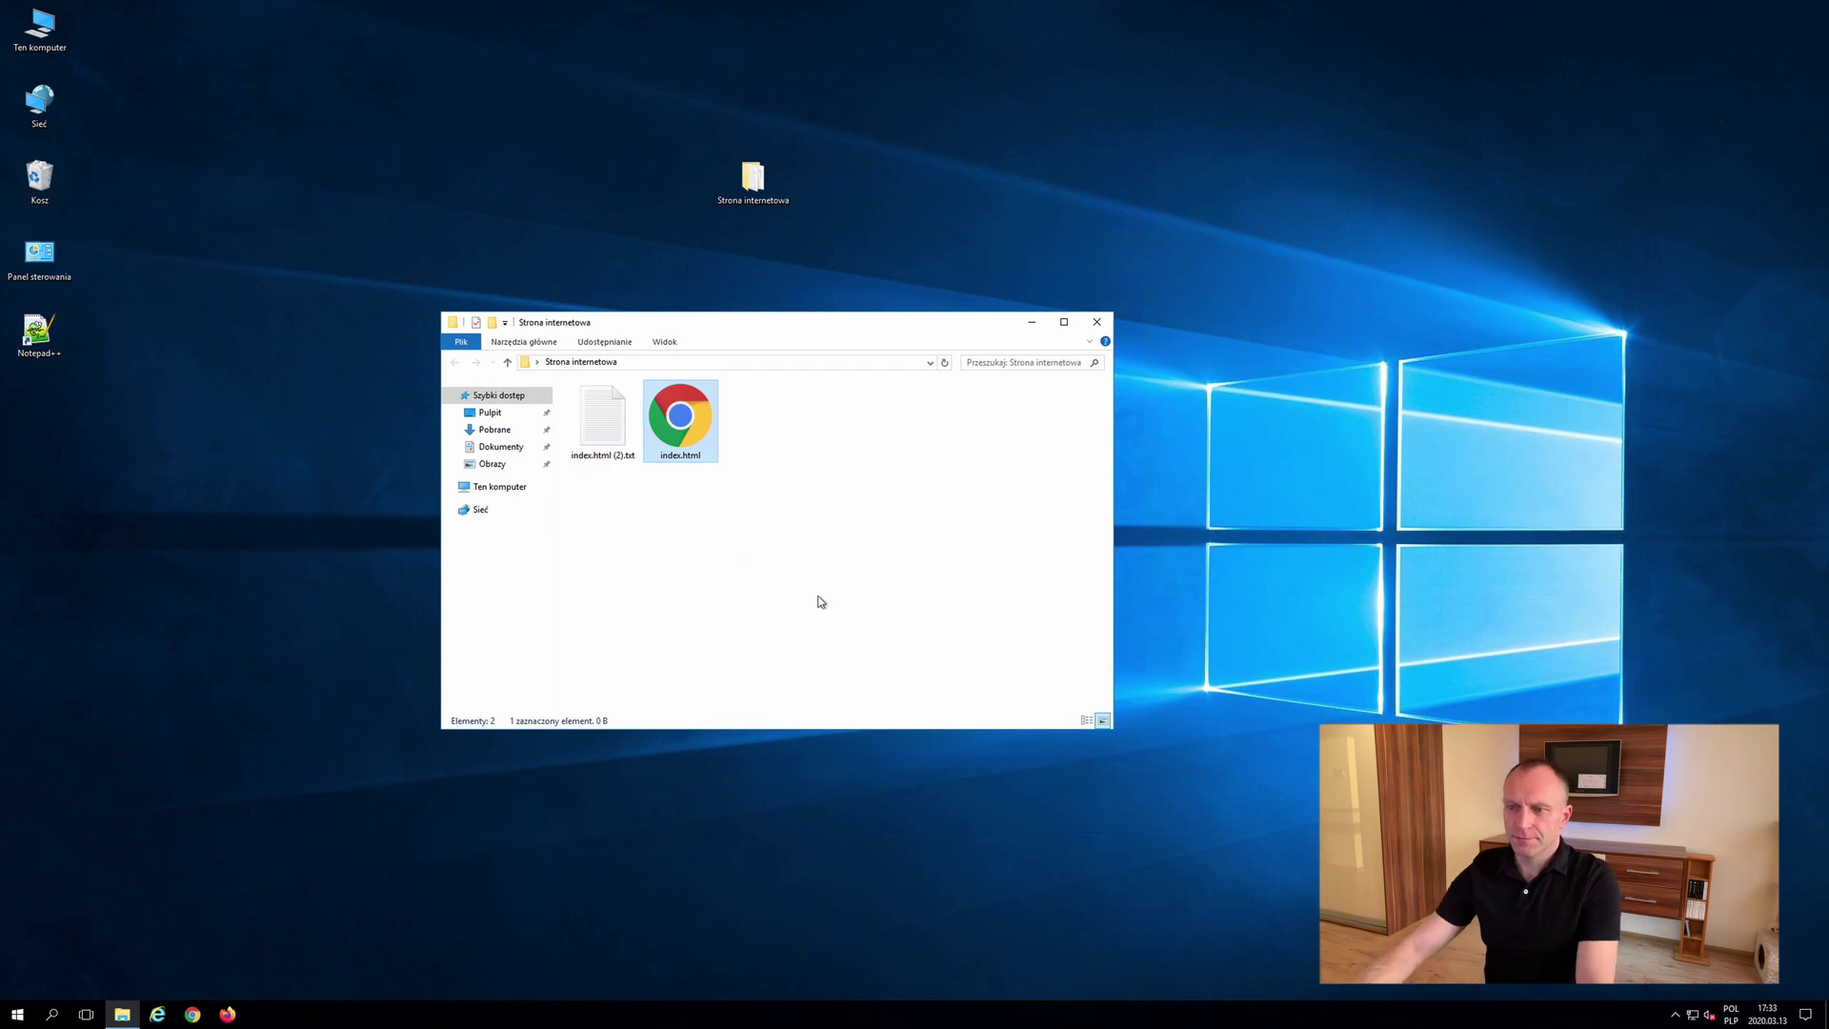
pyautogui.click(604, 419)
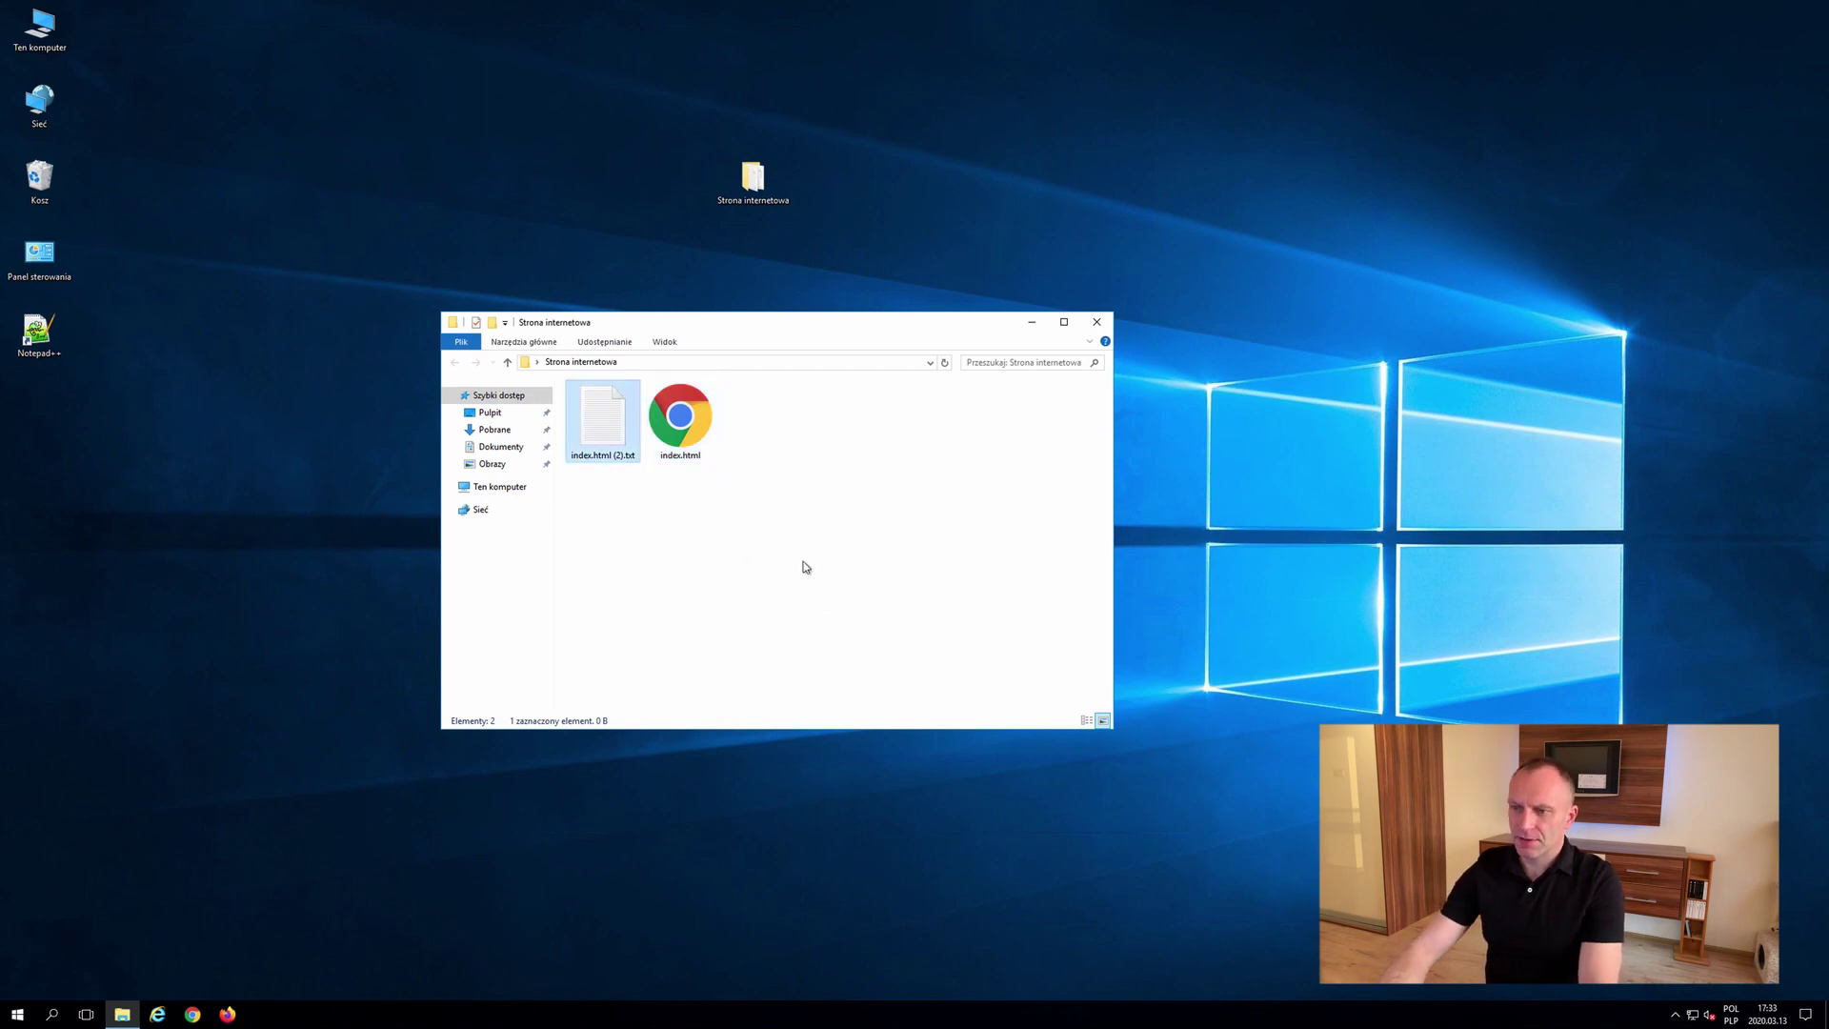
pyautogui.press('Delete')
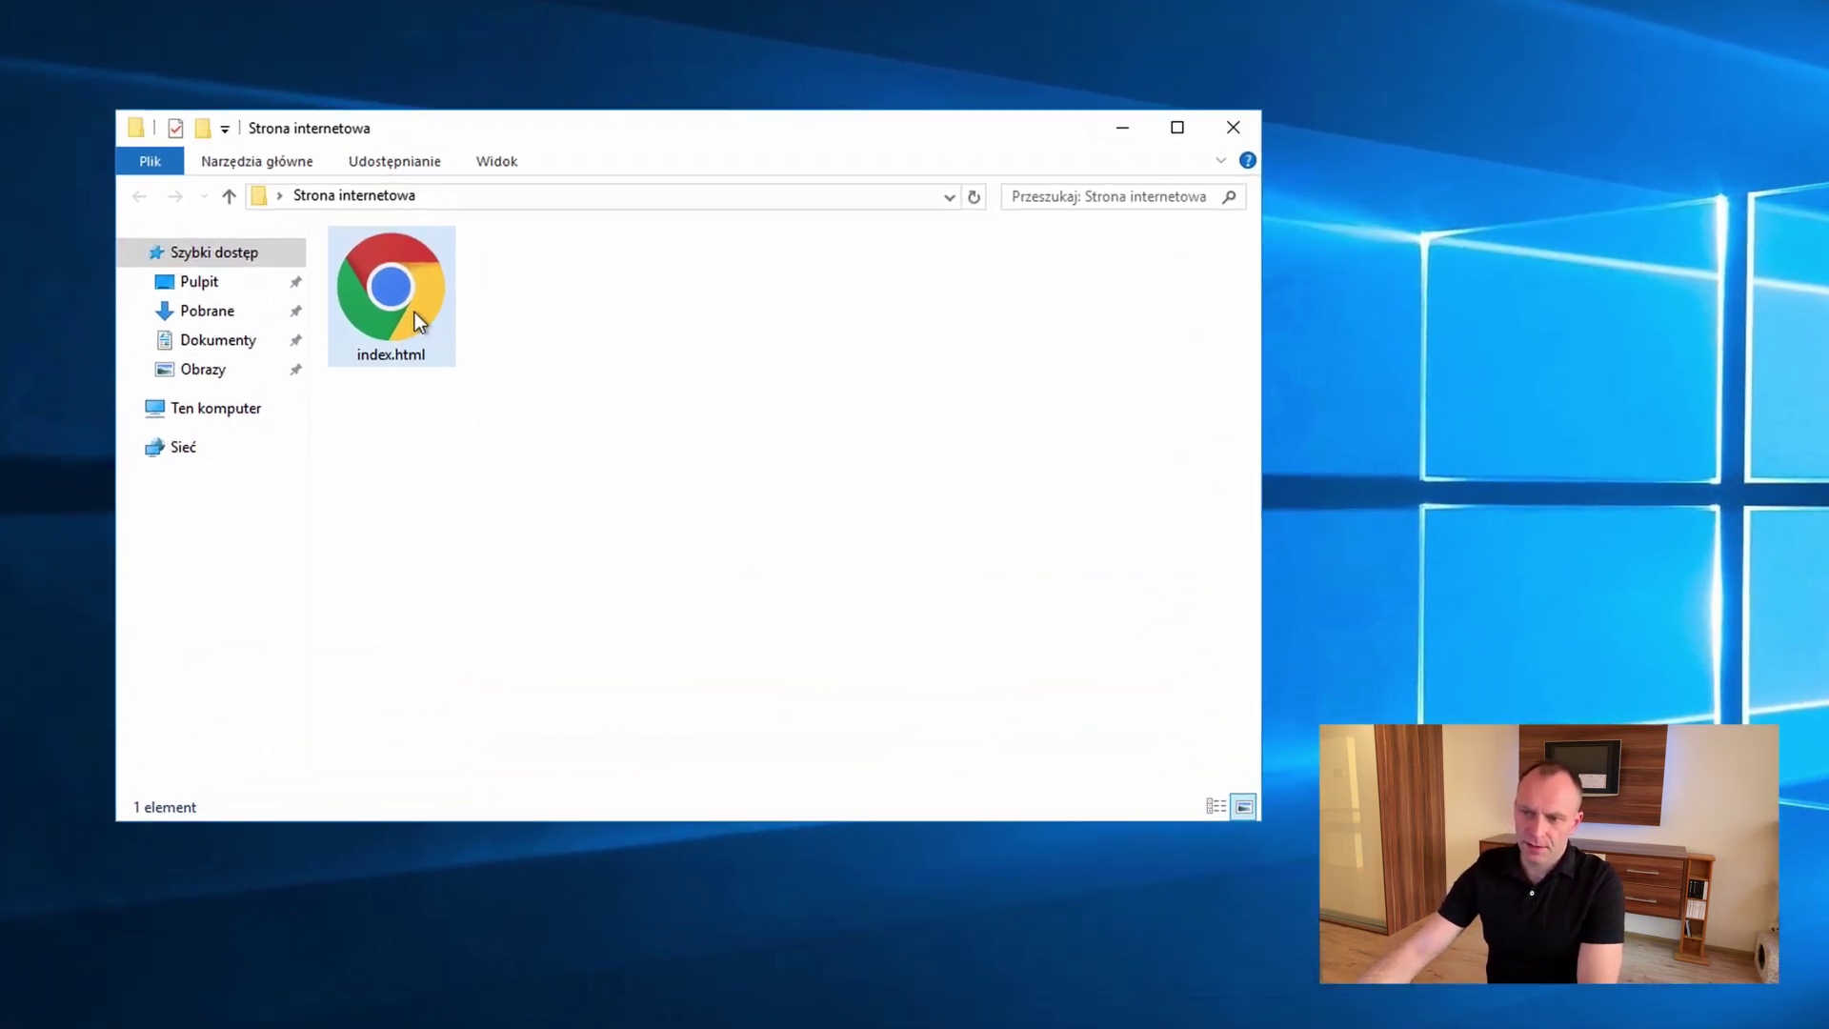
# Step: Set Firefox as the application that always opens .html files and open index.html with it
pyautogui.rightClick(414, 311)
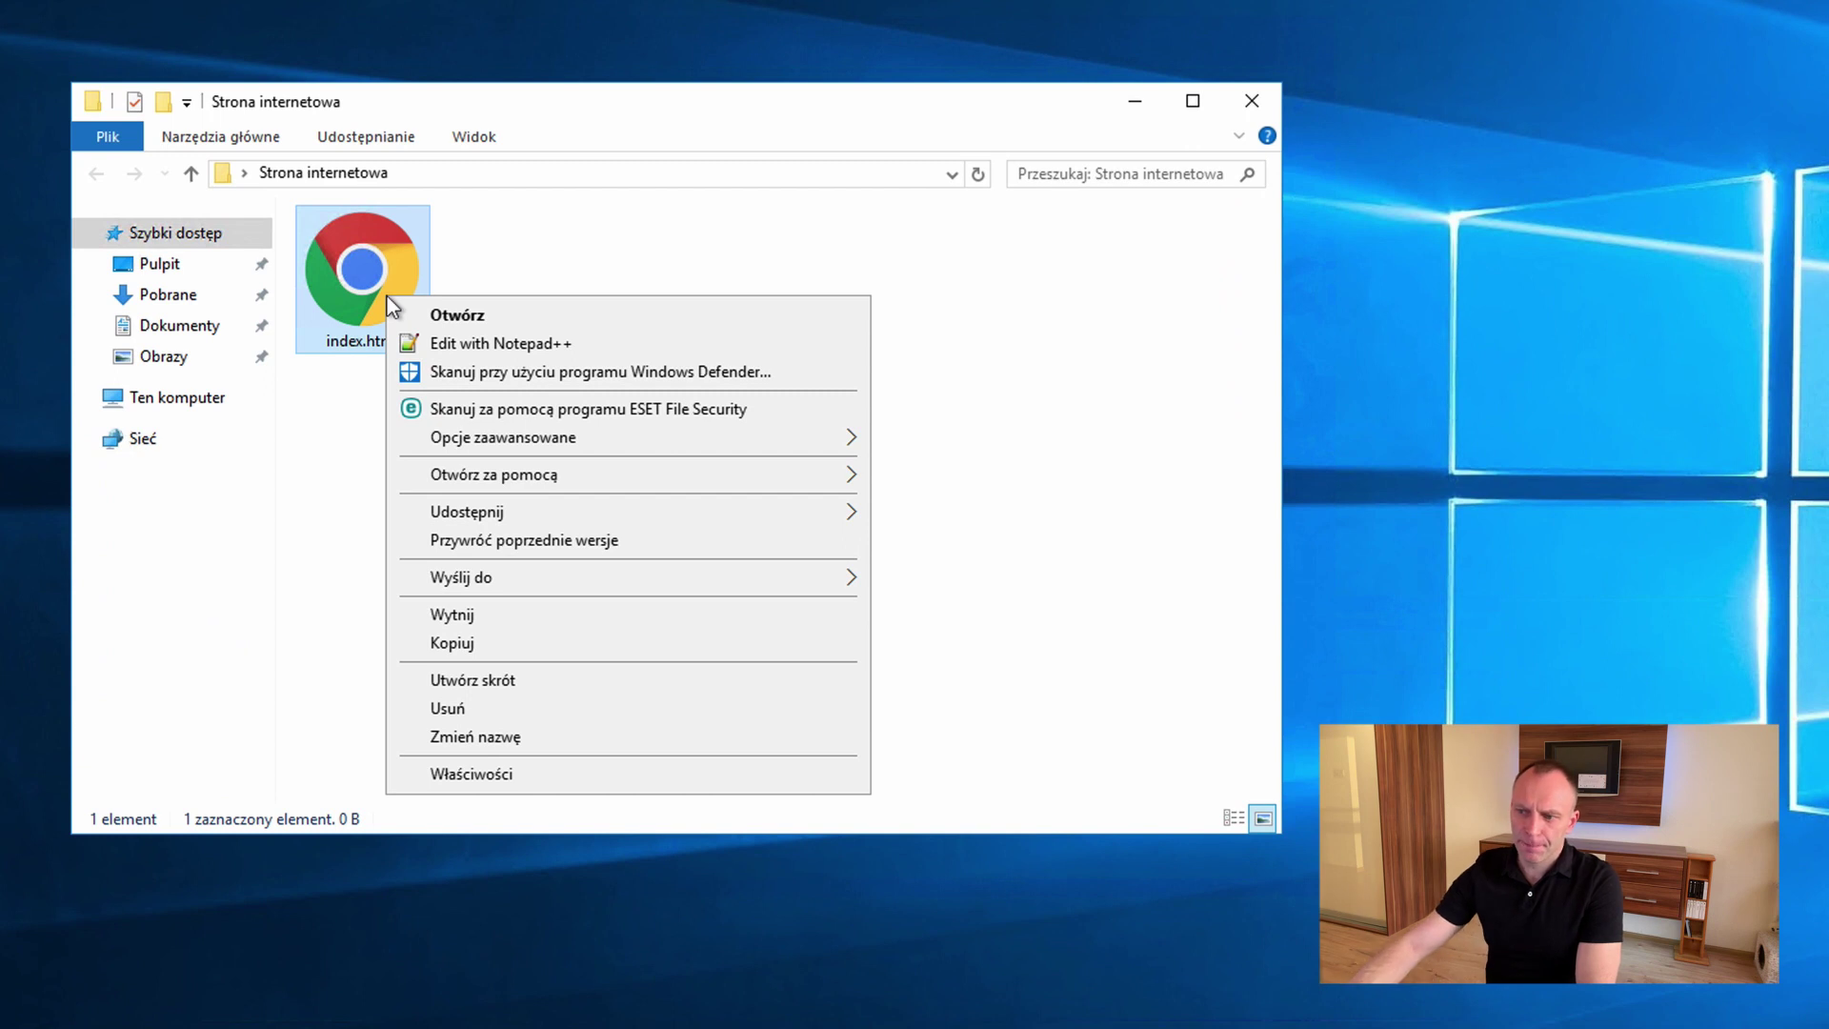
pyautogui.moveTo(530, 483)
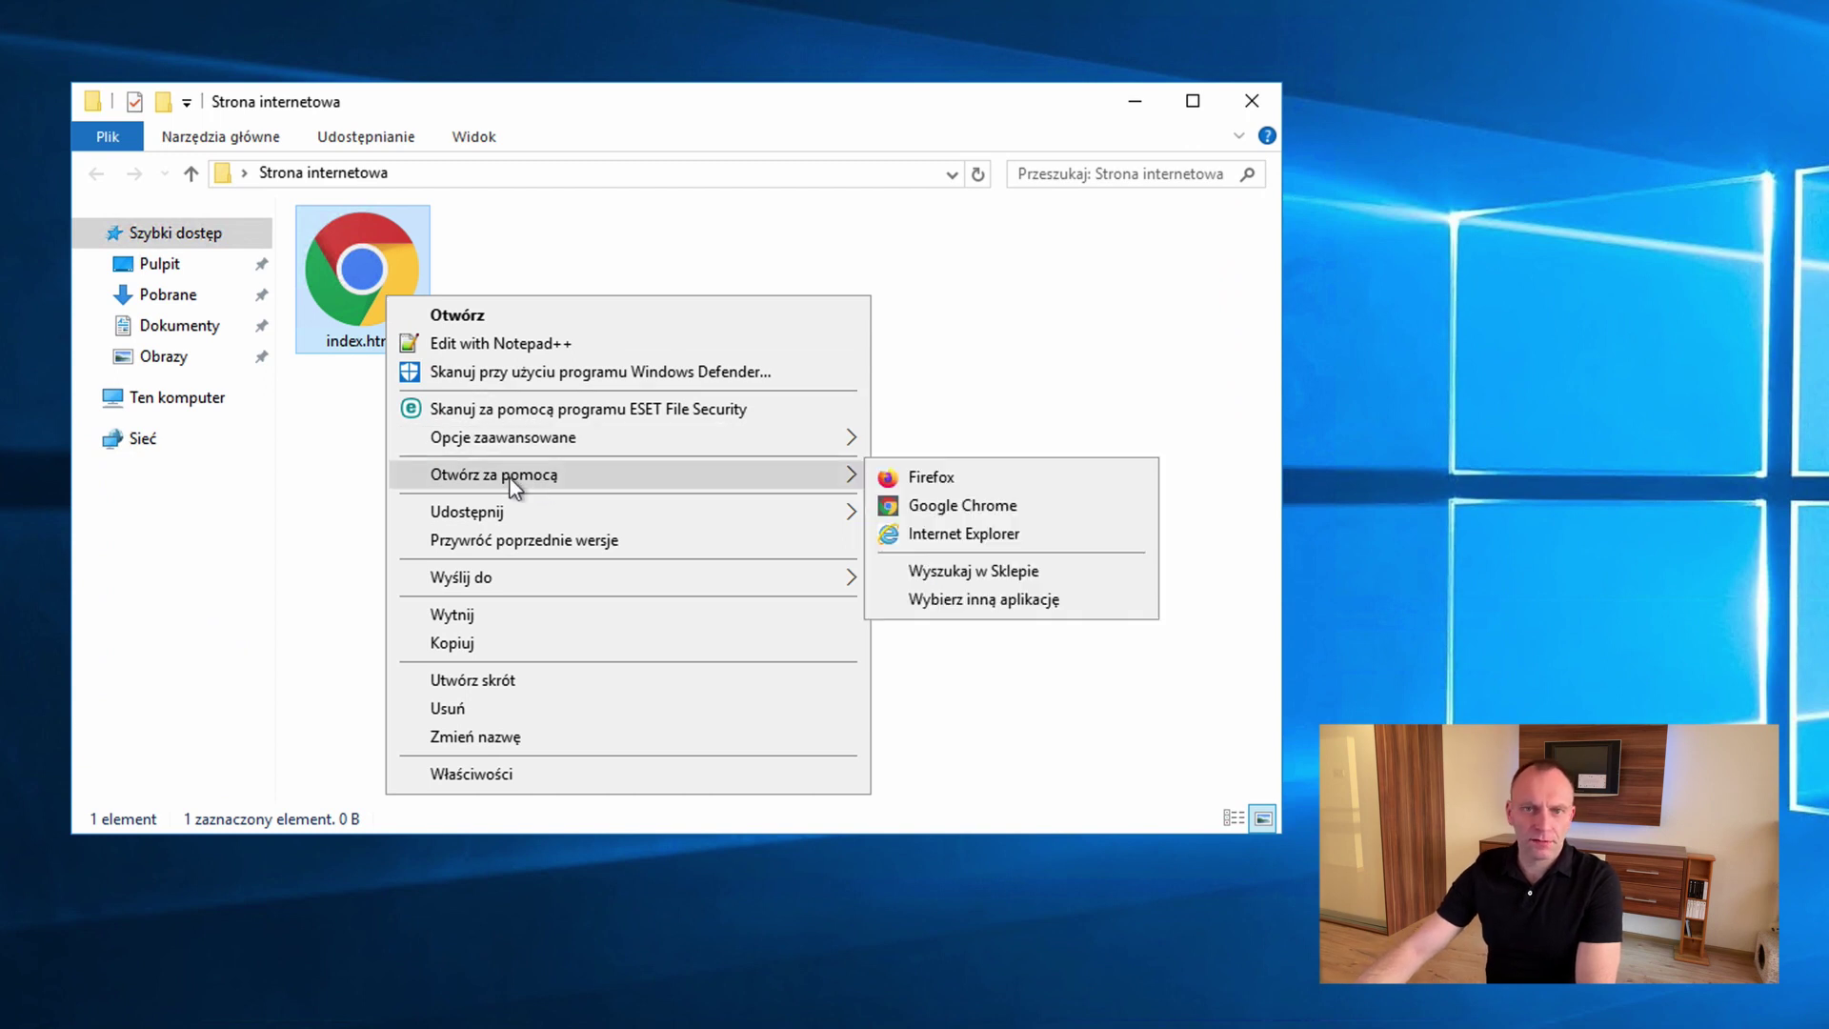
pyautogui.click(992, 600)
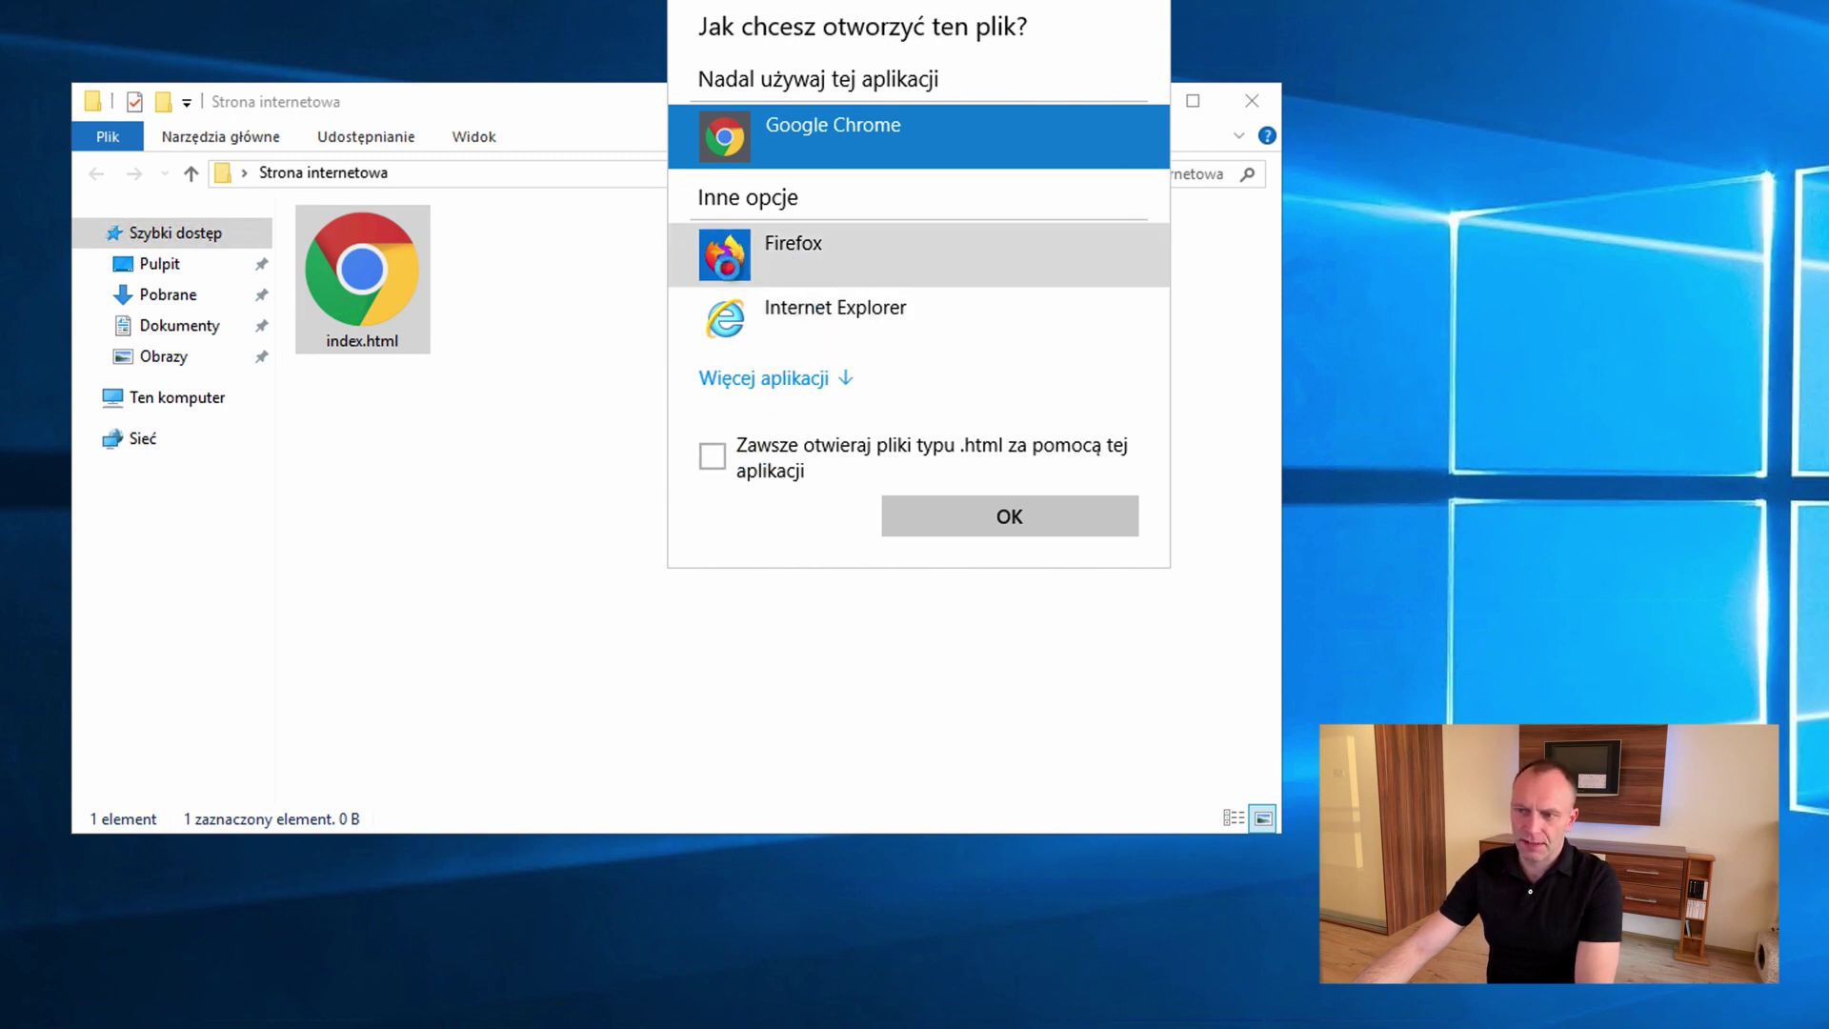
pyautogui.click(795, 262)
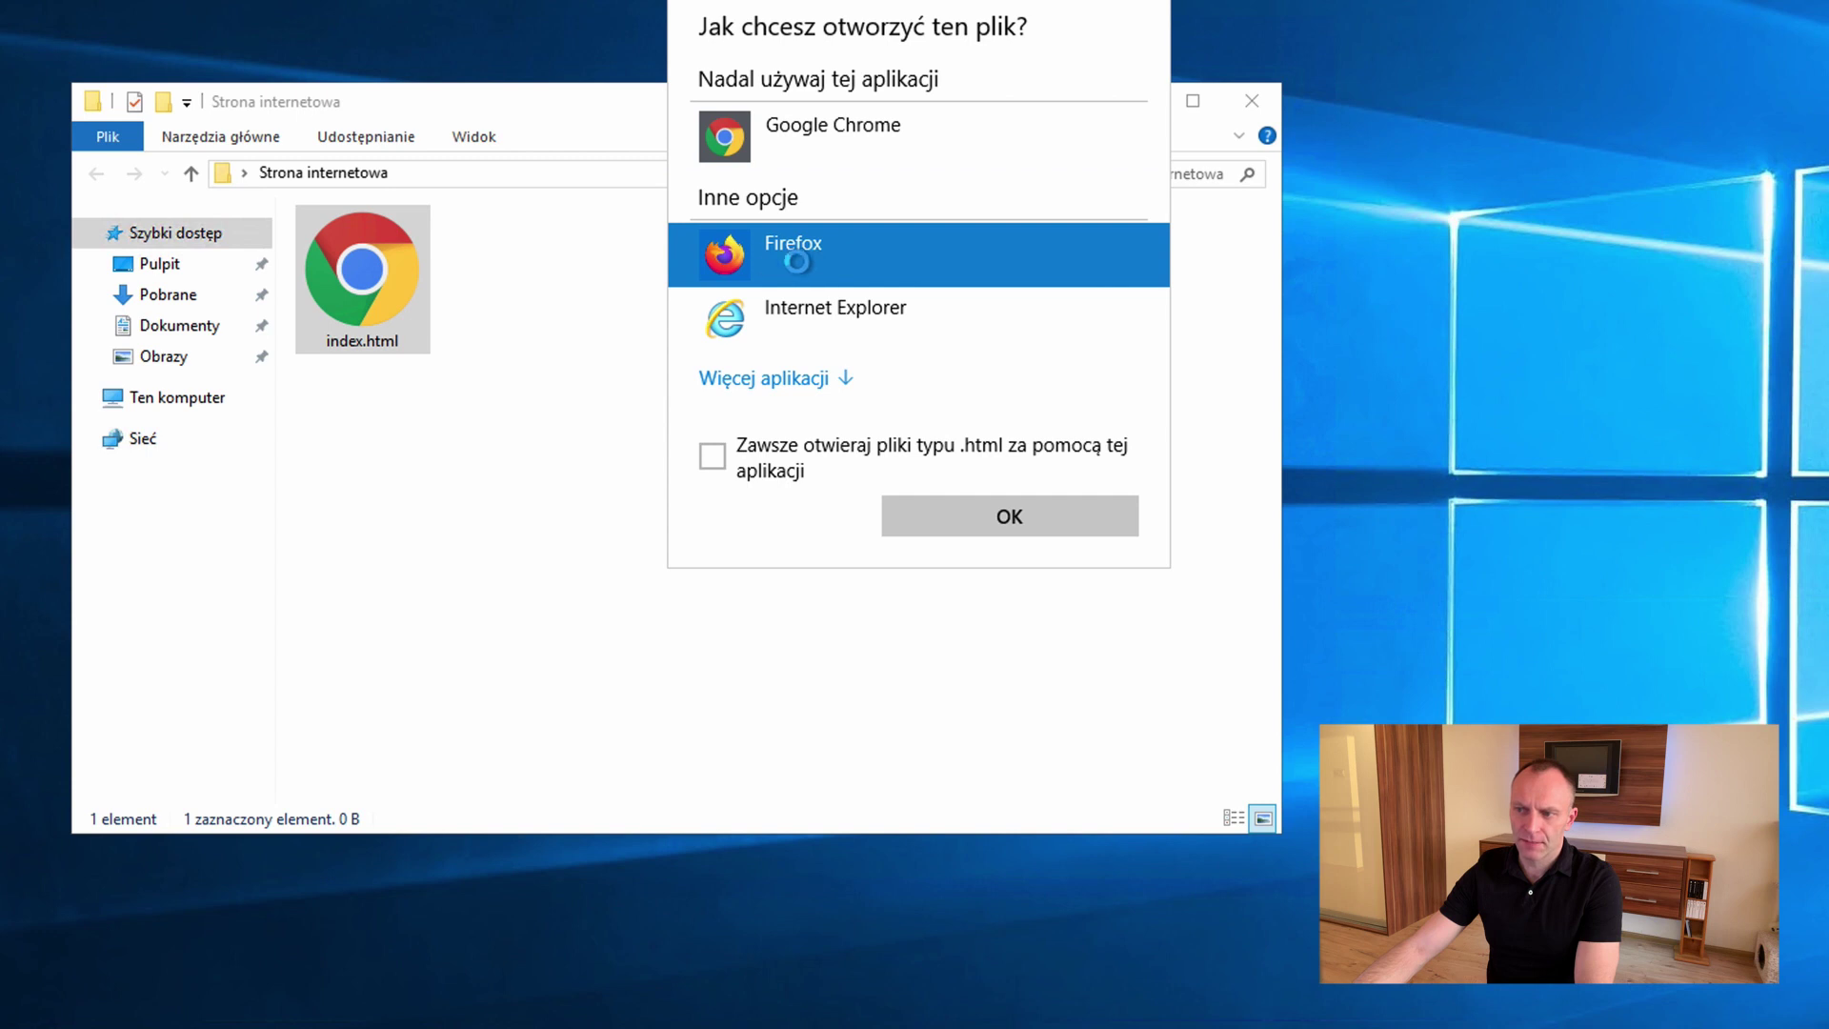
pyautogui.click(713, 457)
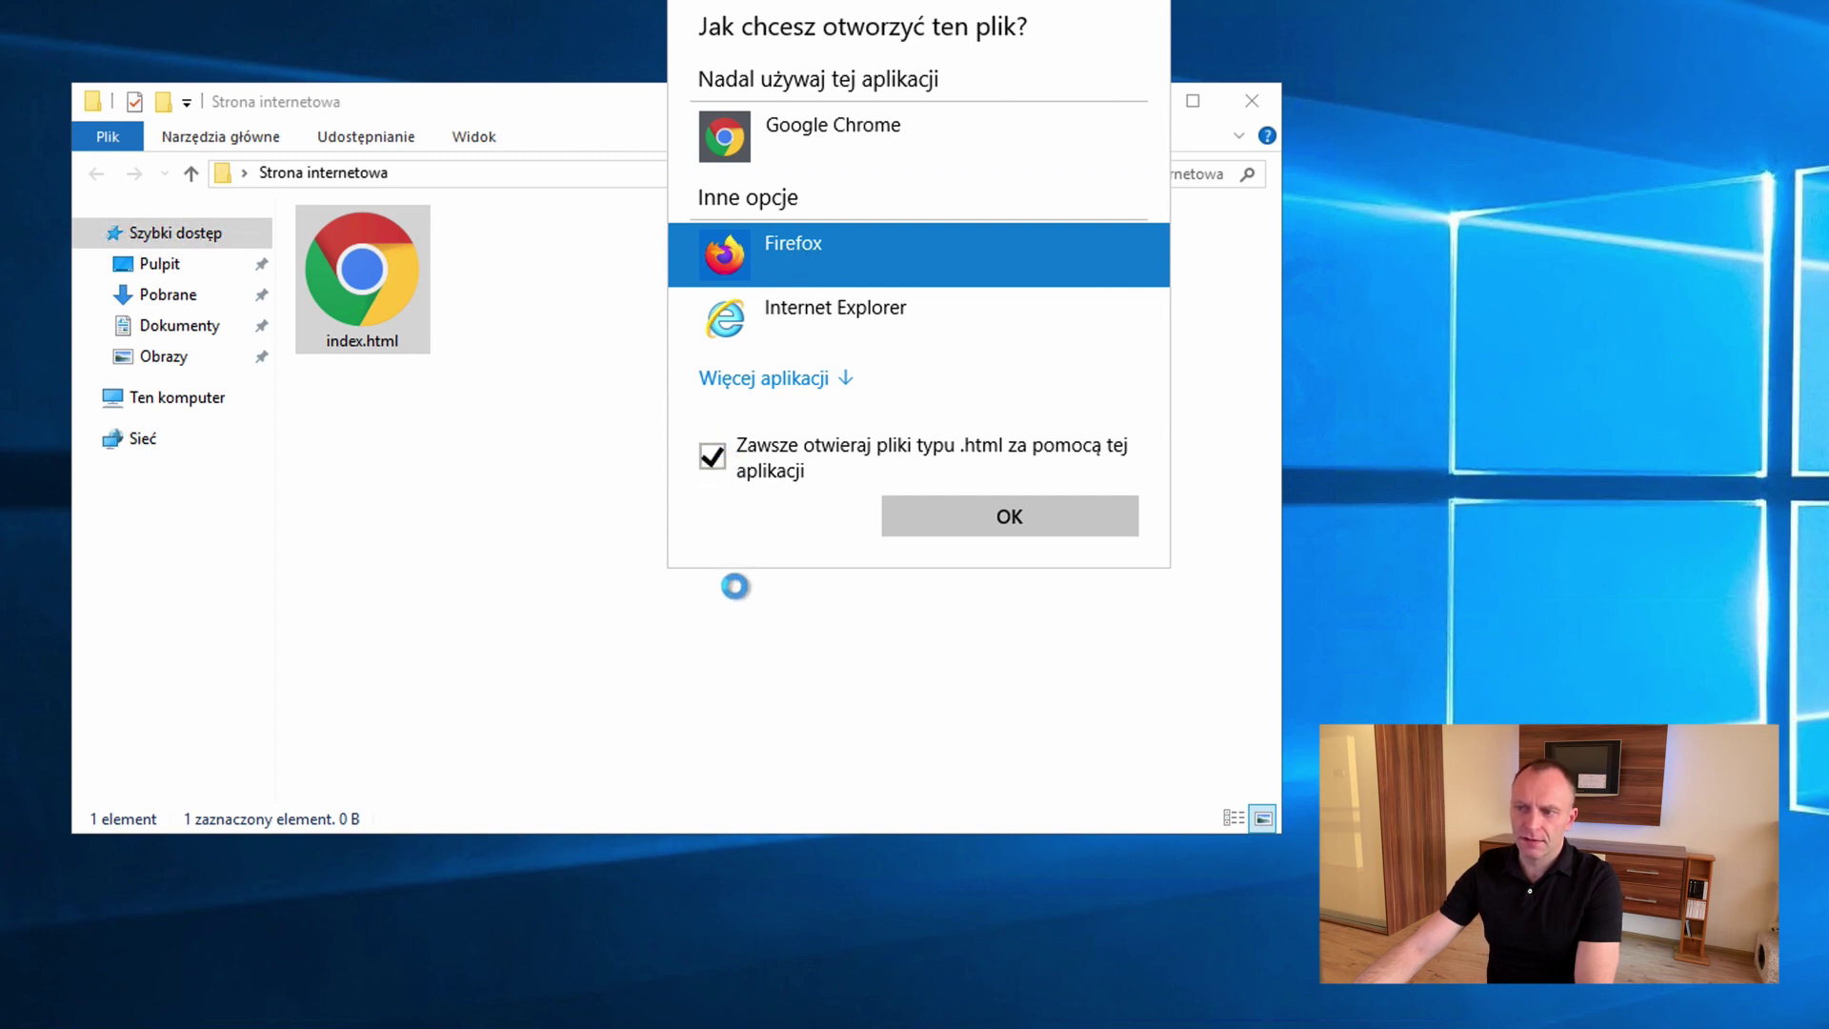
pyautogui.click(952, 516)
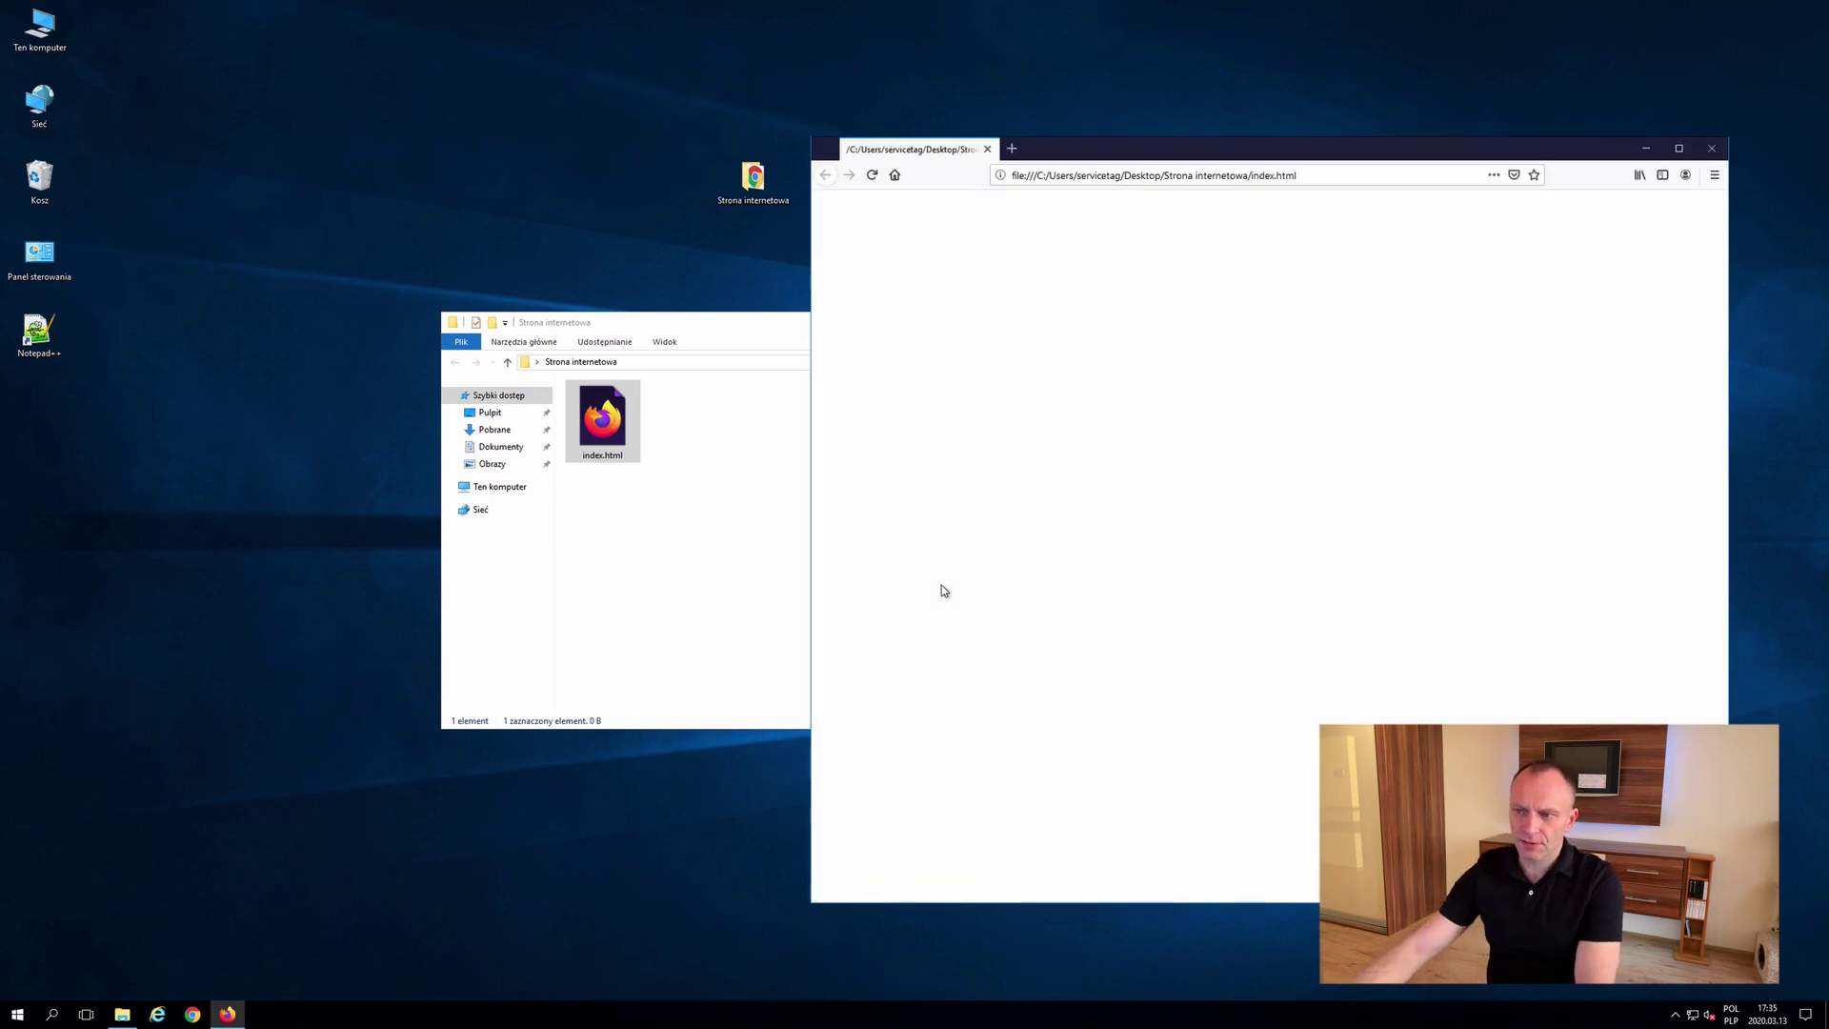
# Step: Decline making Firefox the default browser, select index.html in the folder, and close the Firefox window
pyautogui.click(696, 528)
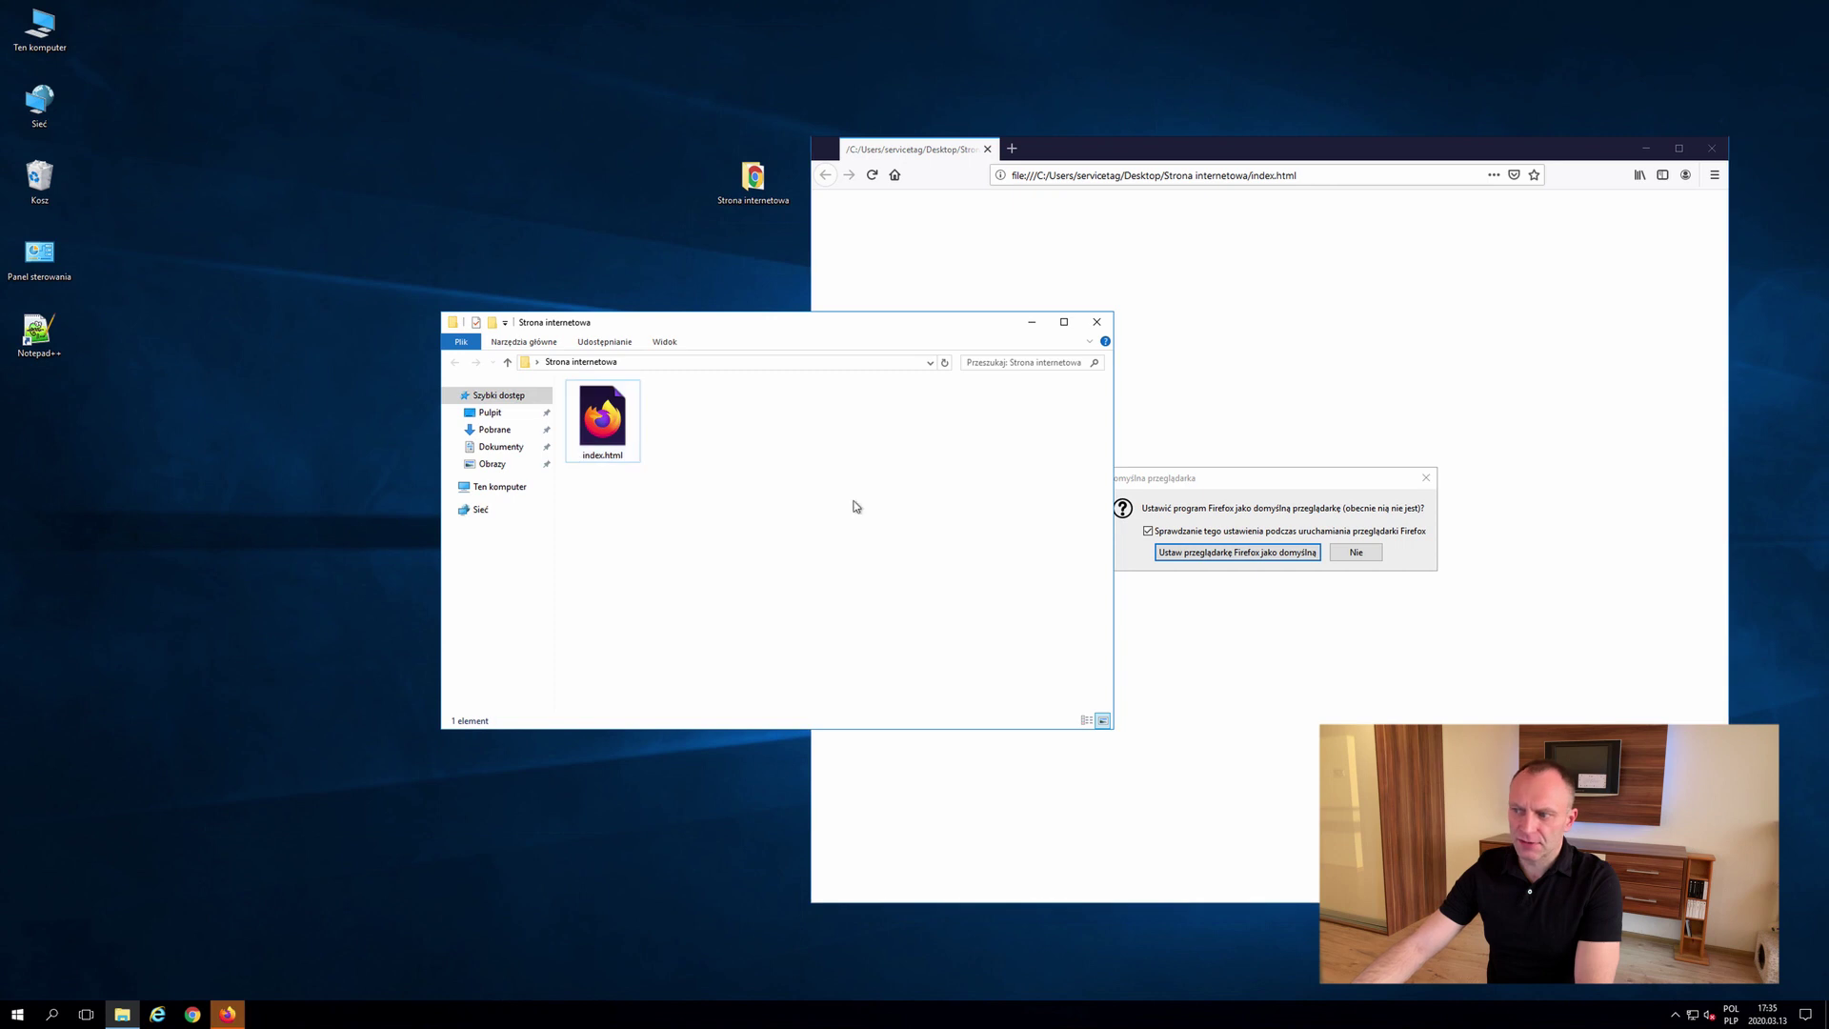
pyautogui.click(1355, 553)
pyautogui.click(636, 456)
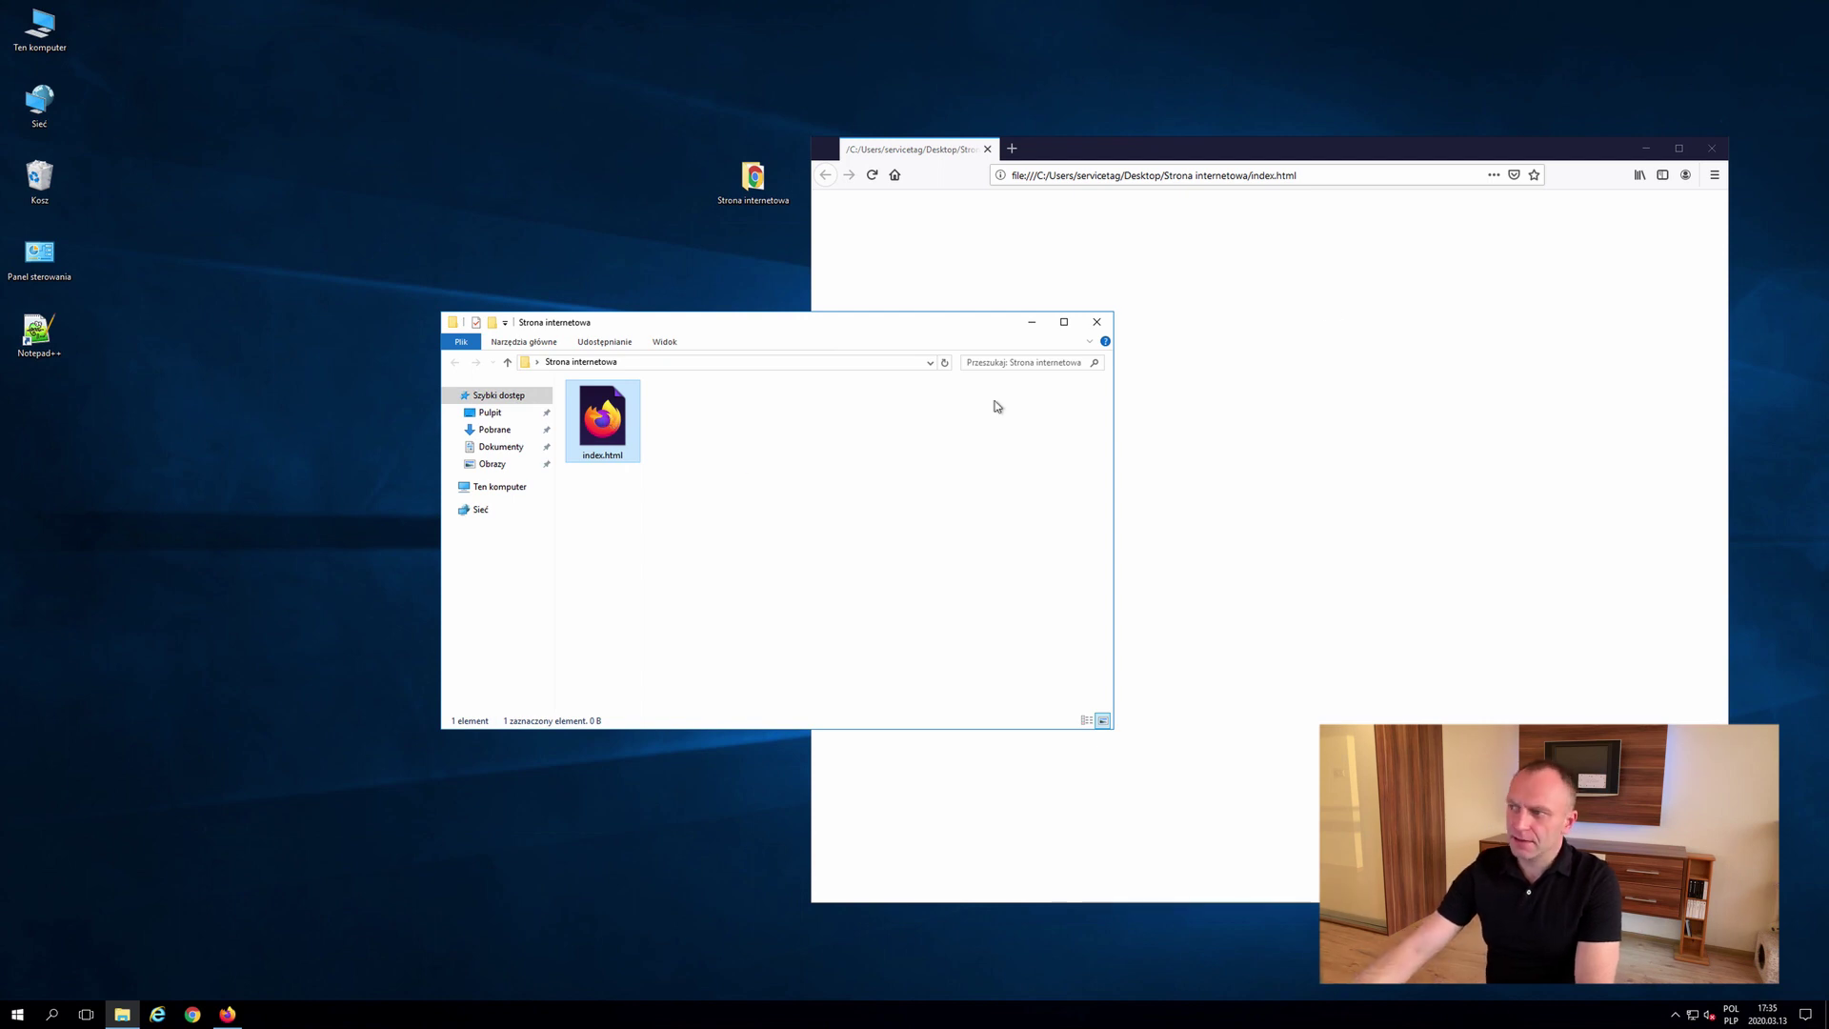
pyautogui.click(1712, 147)
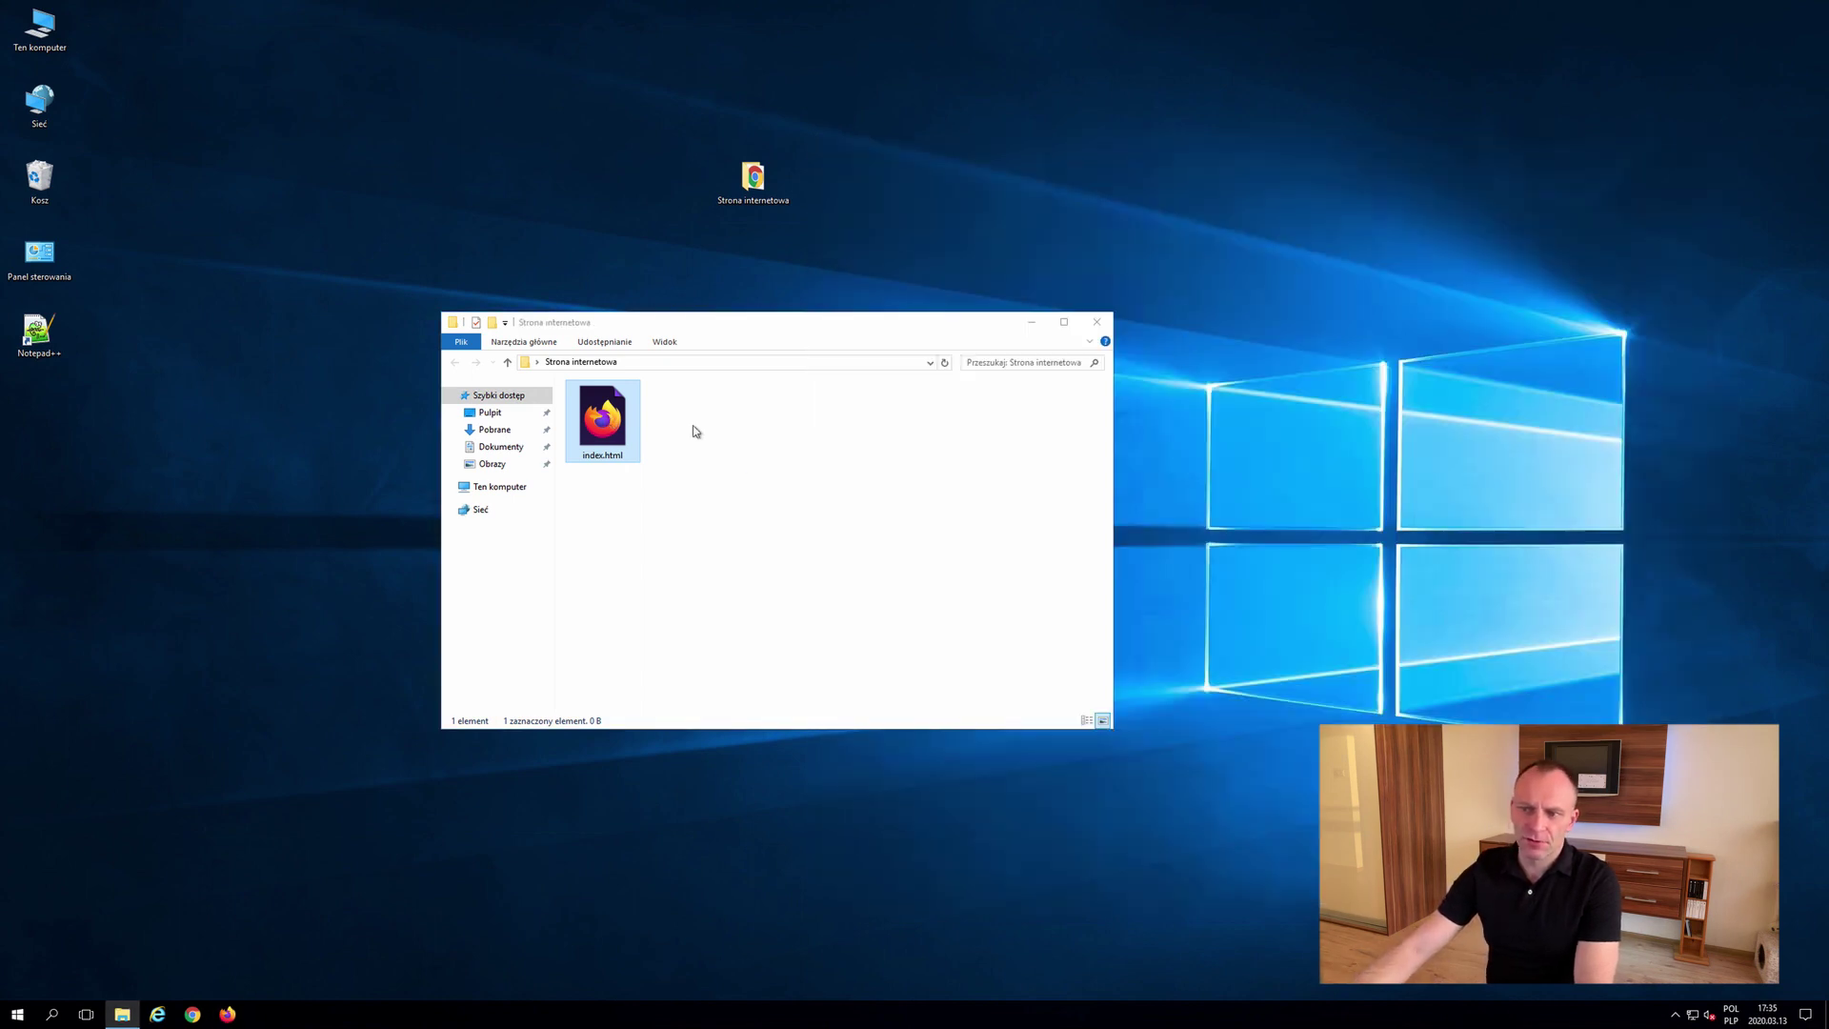
# Step: Reopen index.html in Firefox, turn off the default browser check at startup, decline the prompt and close the browser
pyautogui.doubleClick(615, 416)
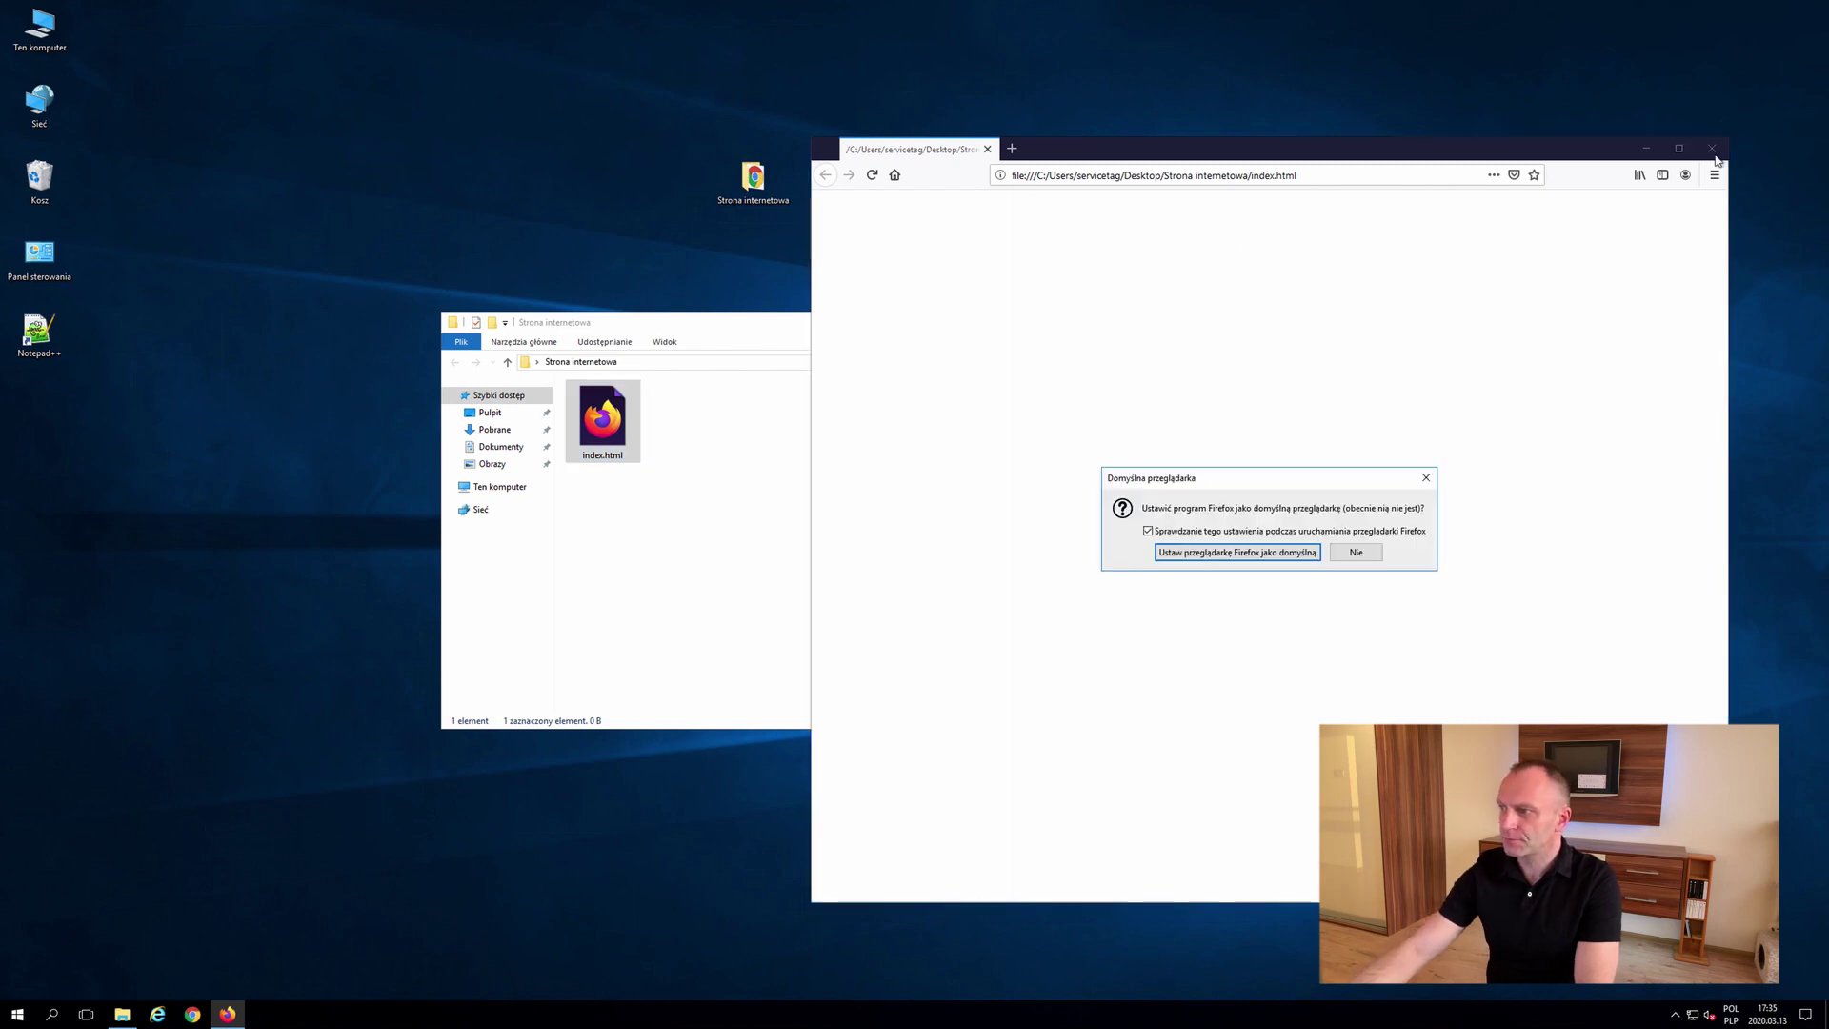
pyautogui.click(1225, 533)
pyautogui.click(1353, 554)
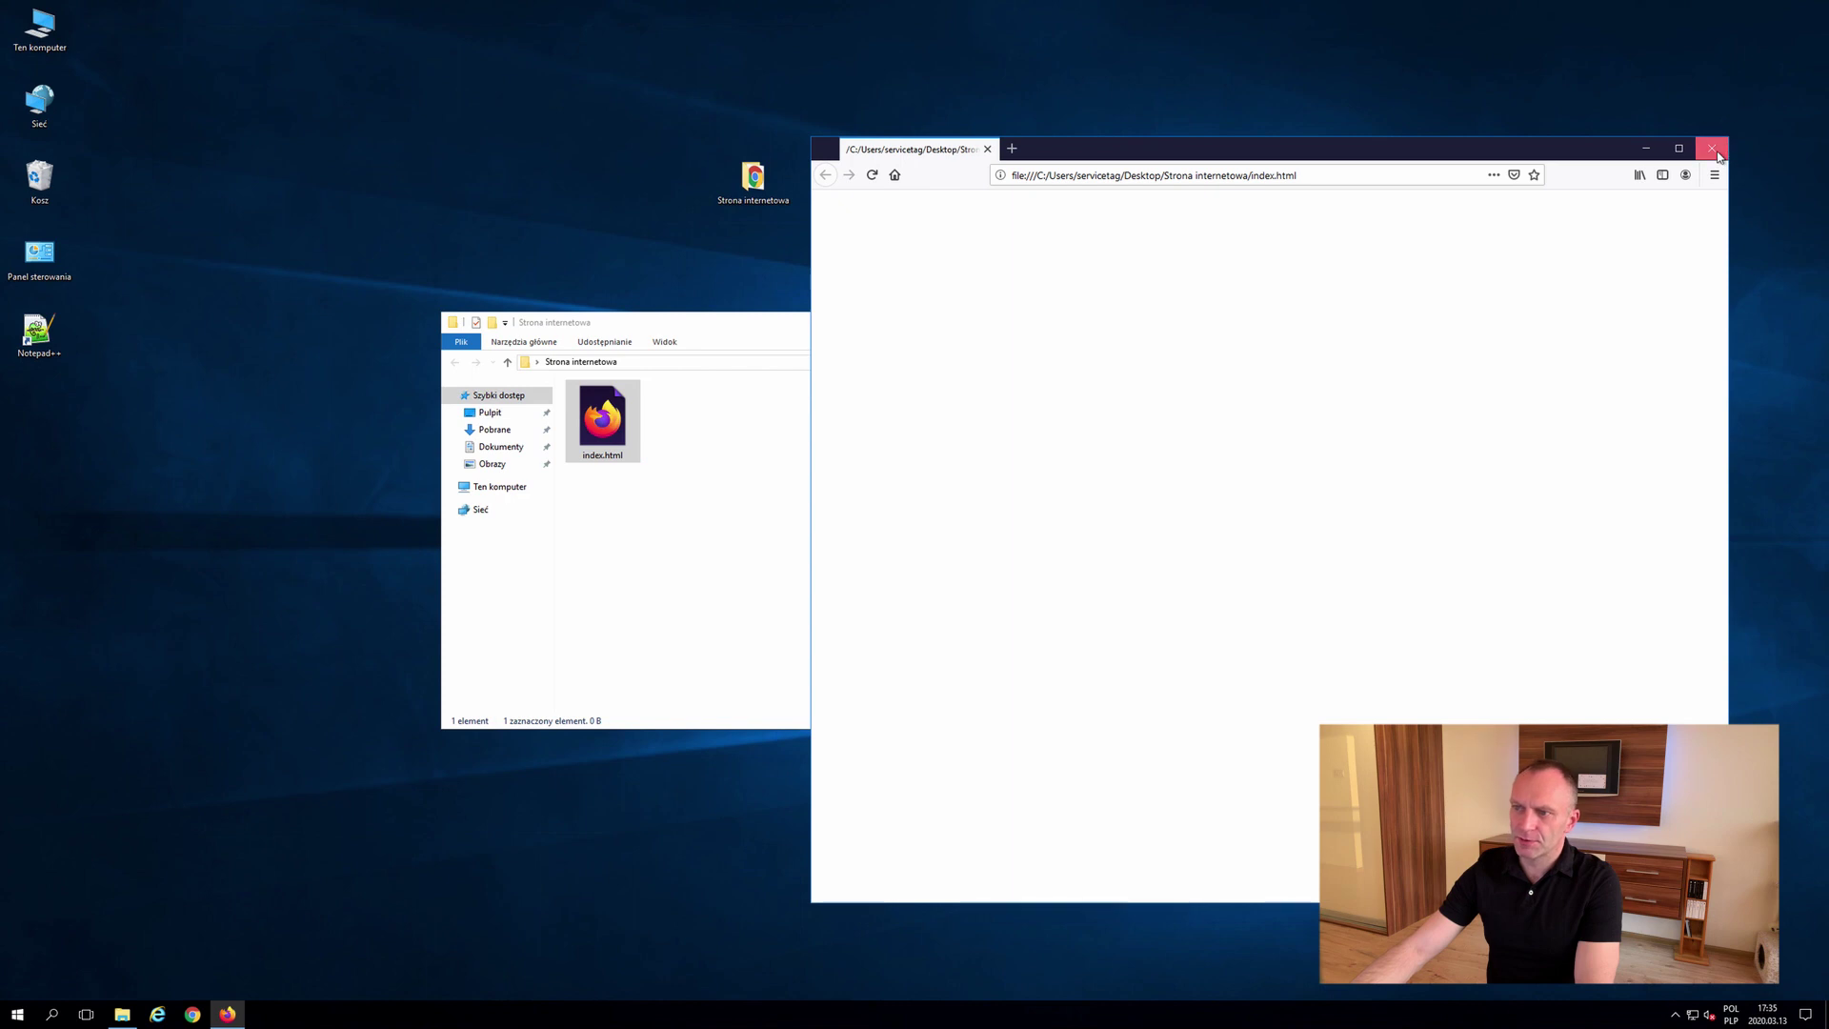
pyautogui.click(1711, 149)
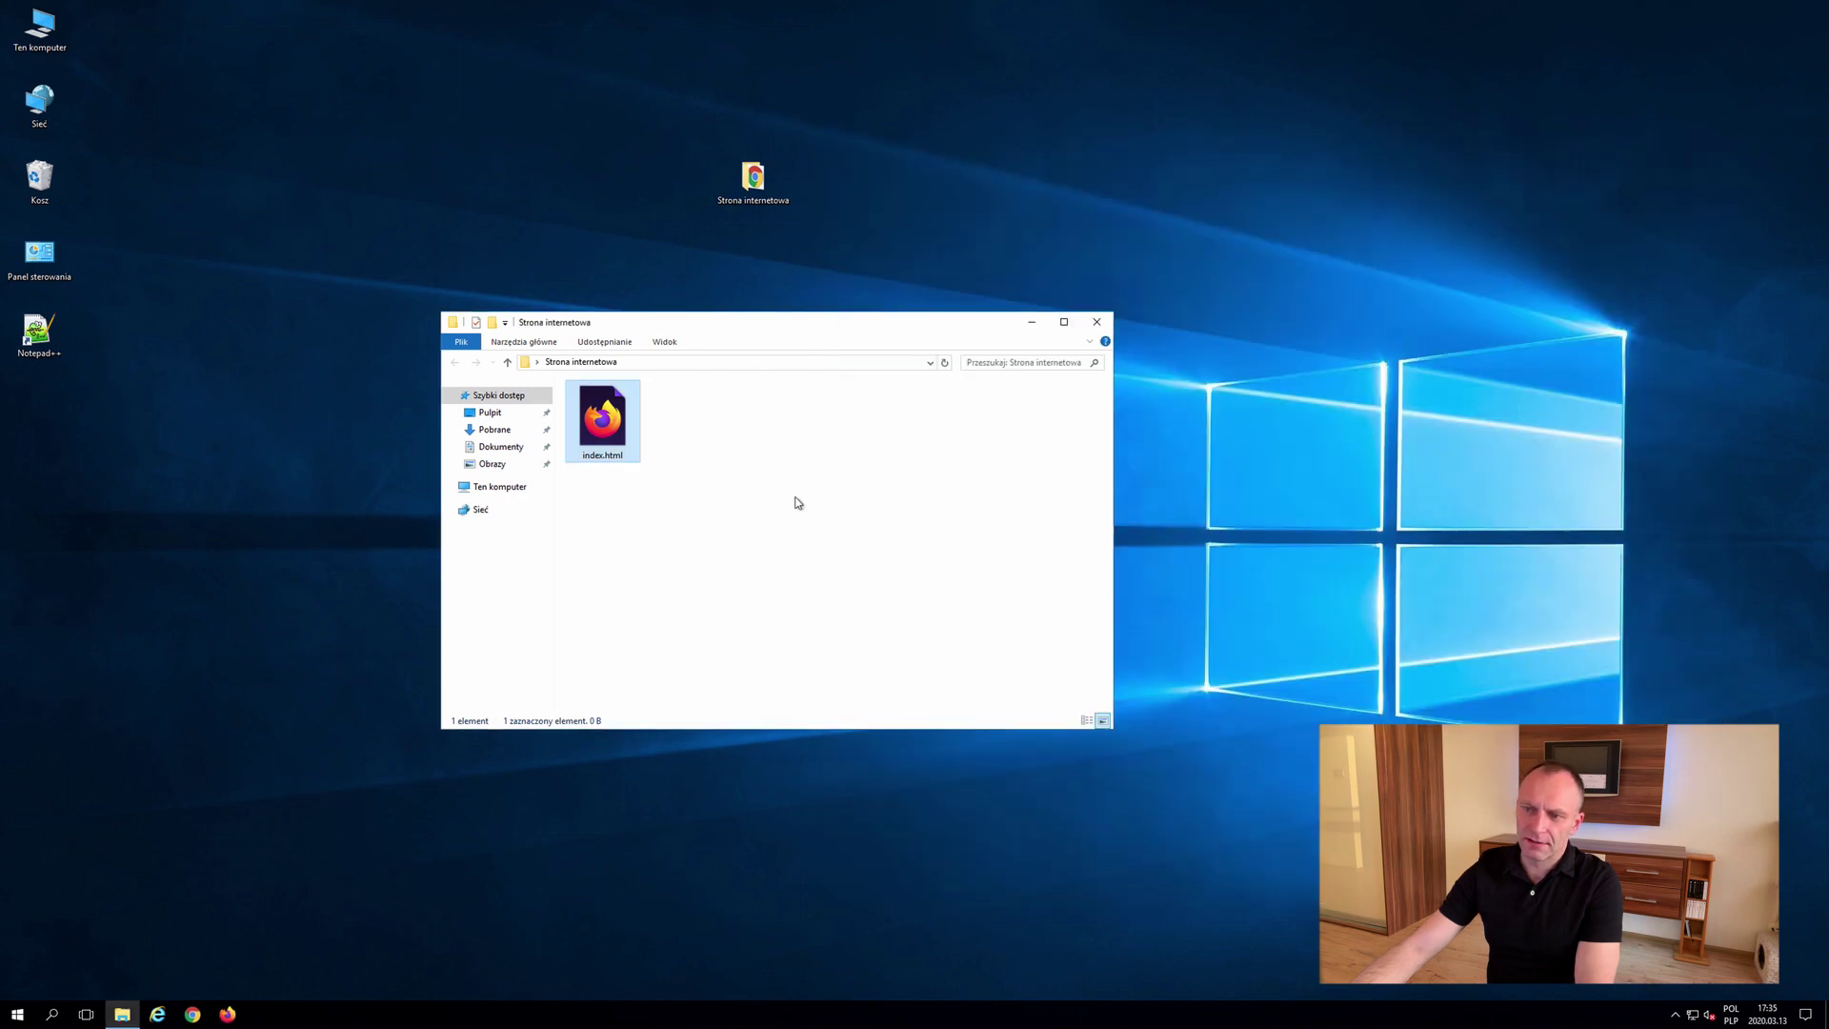
# Step: Set Google Chrome as the application that always opens .html files and open index.html with it
pyautogui.rightClick(593, 430)
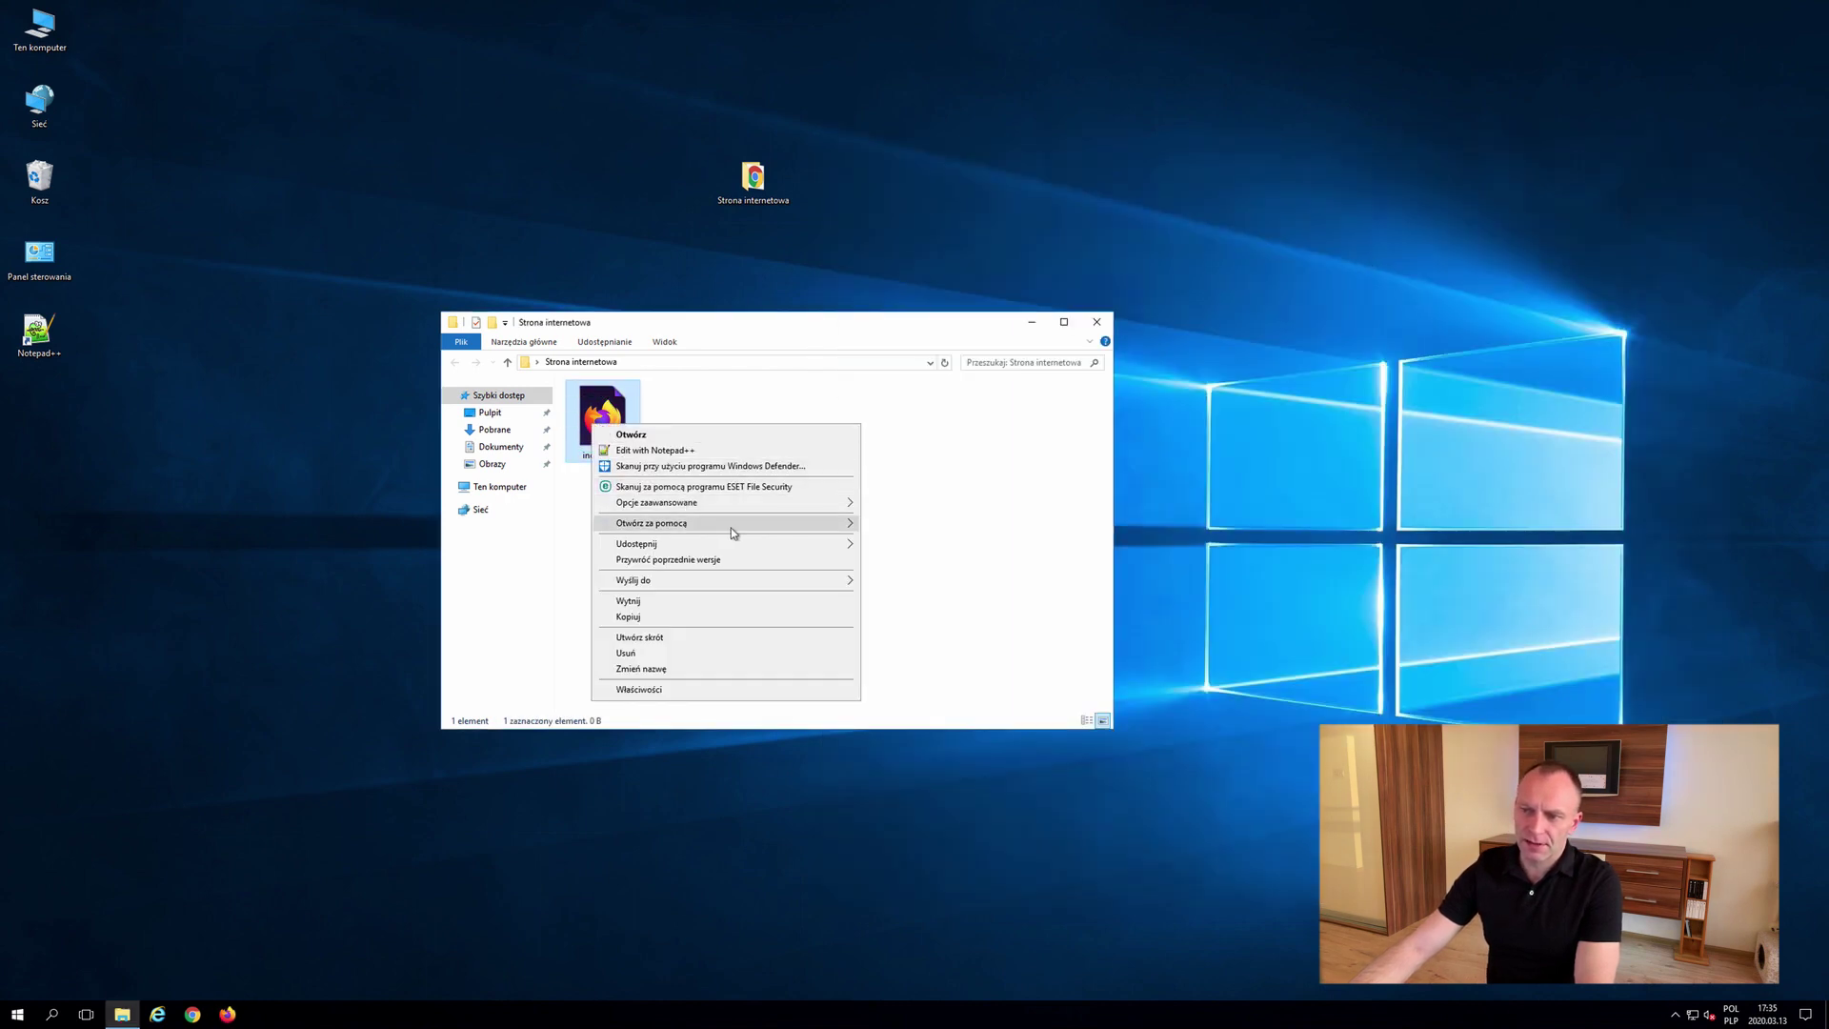
pyautogui.moveTo(733, 531)
pyautogui.click(939, 594)
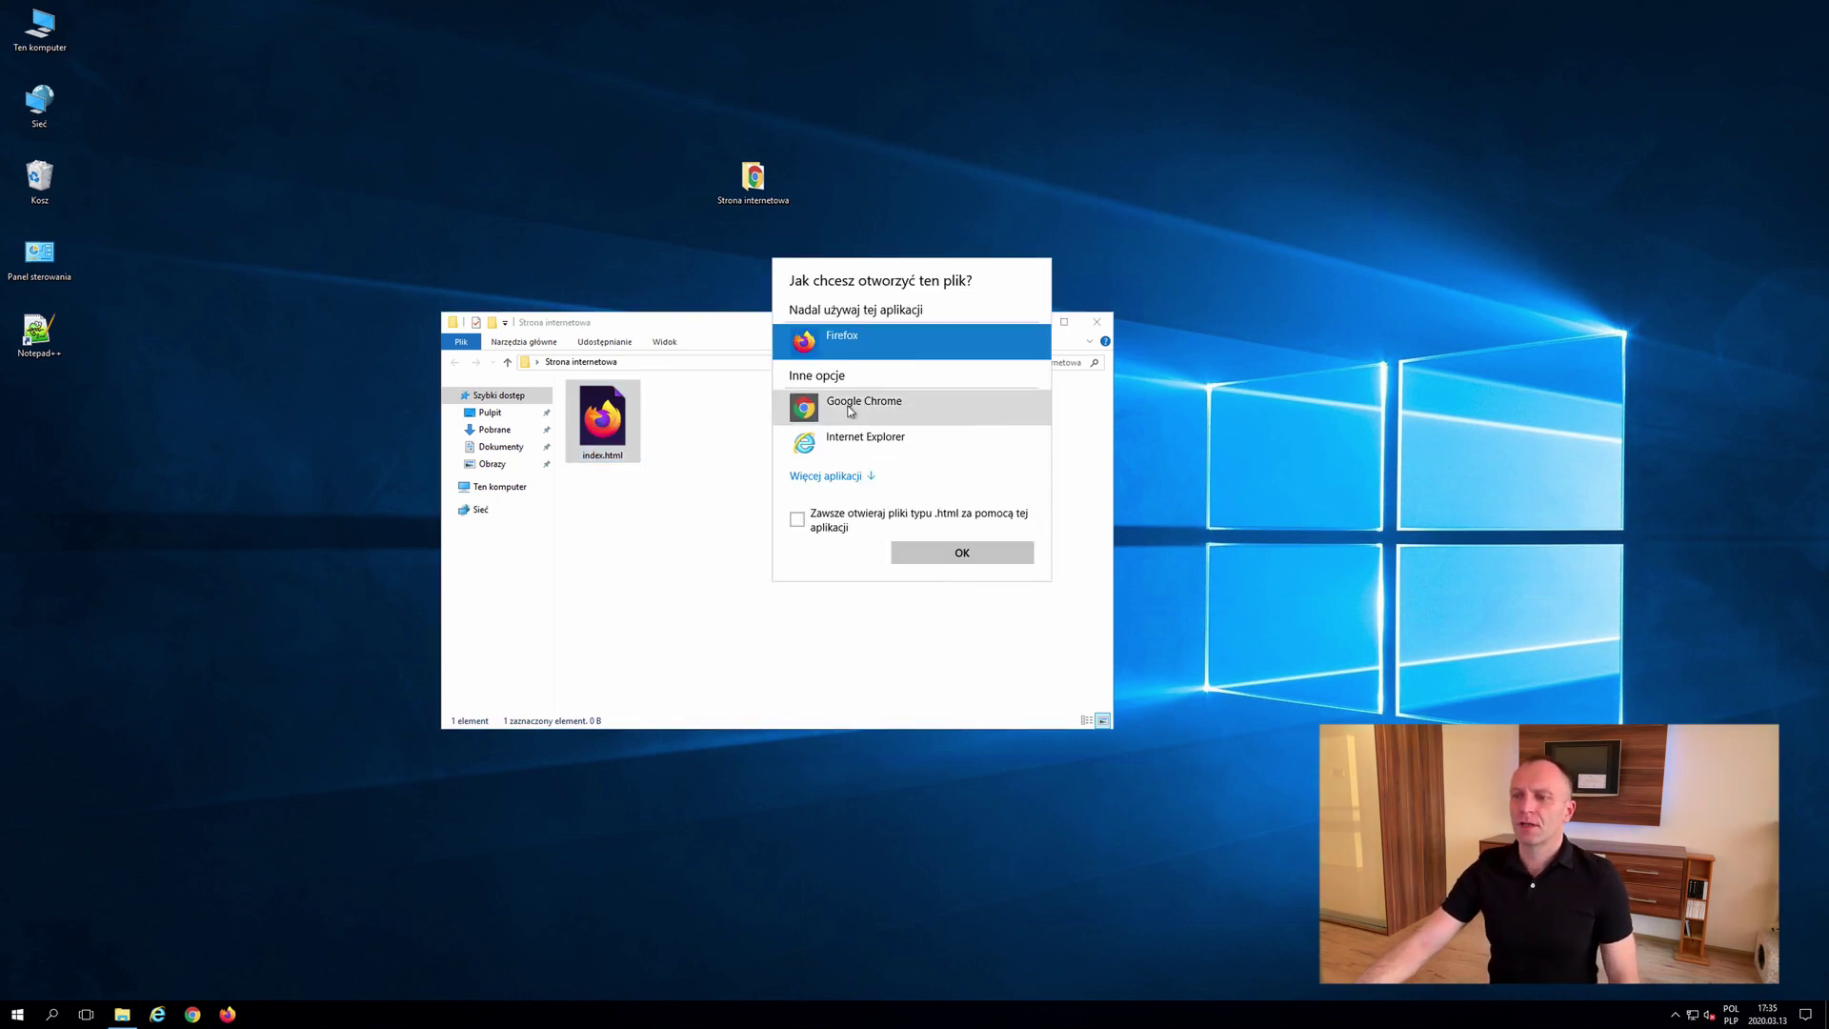
pyautogui.click(850, 411)
pyautogui.click(796, 519)
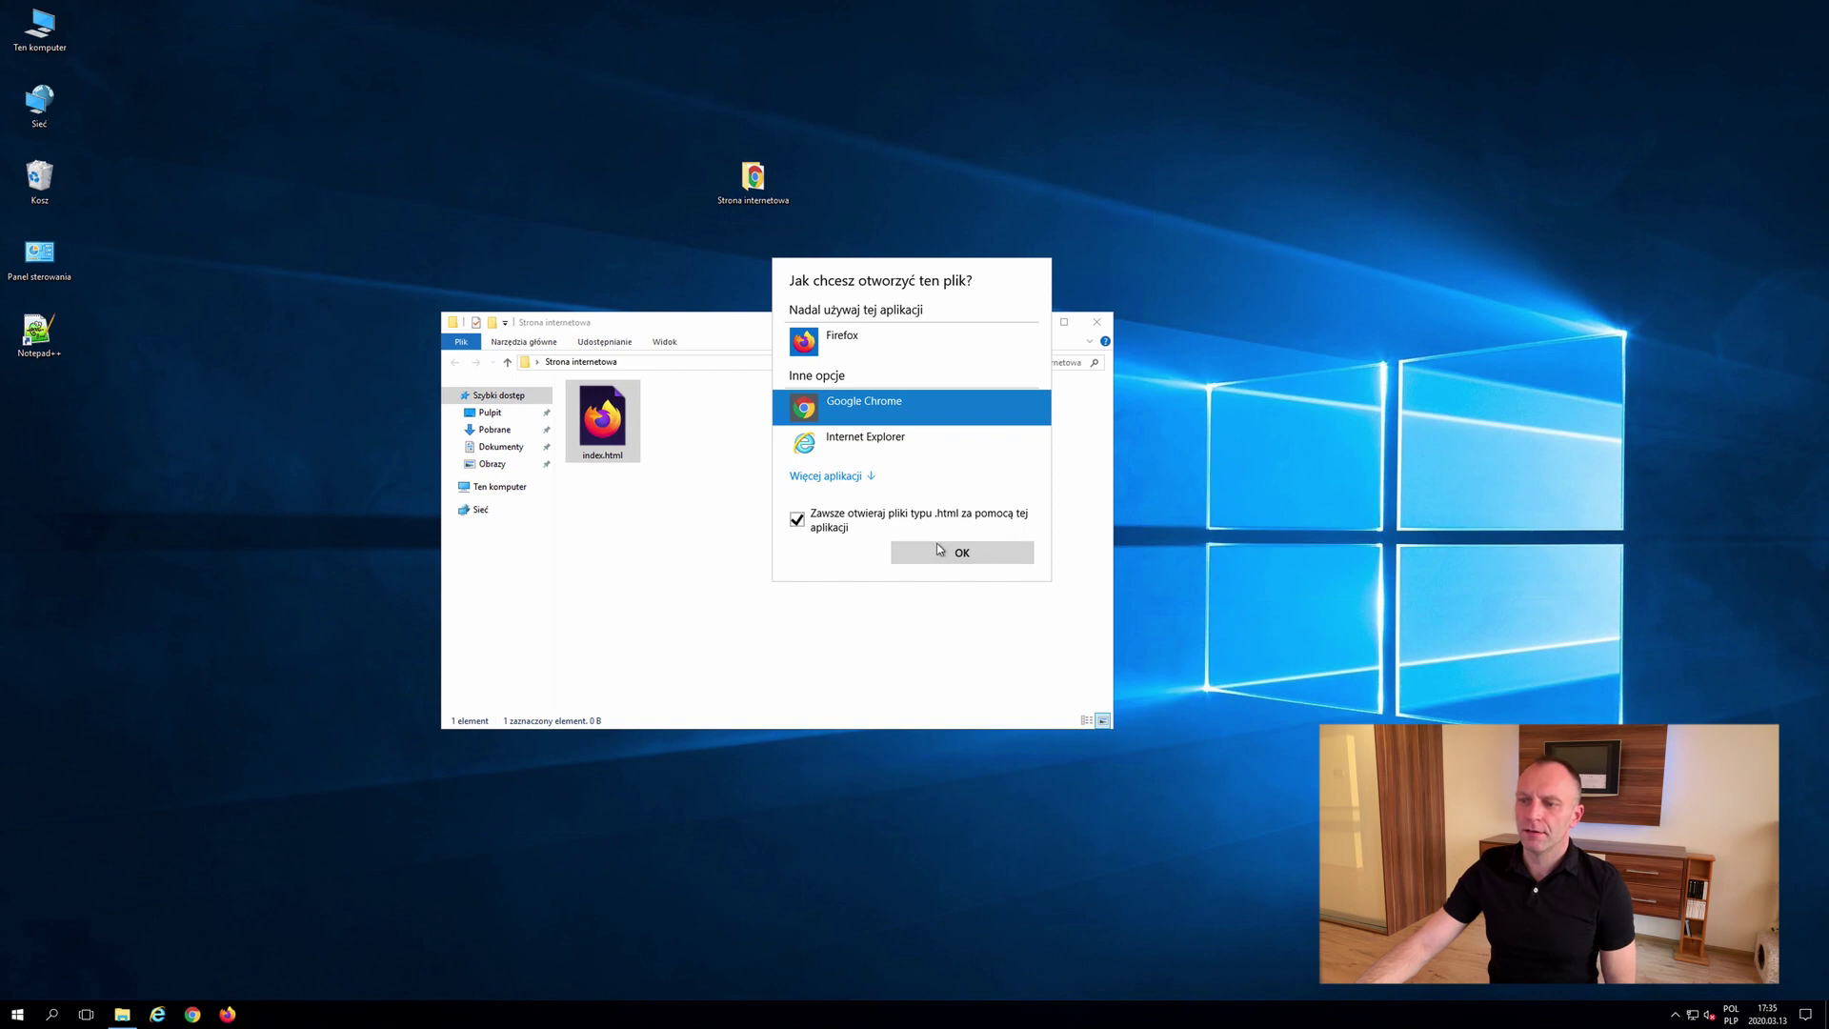
pyautogui.click(939, 549)
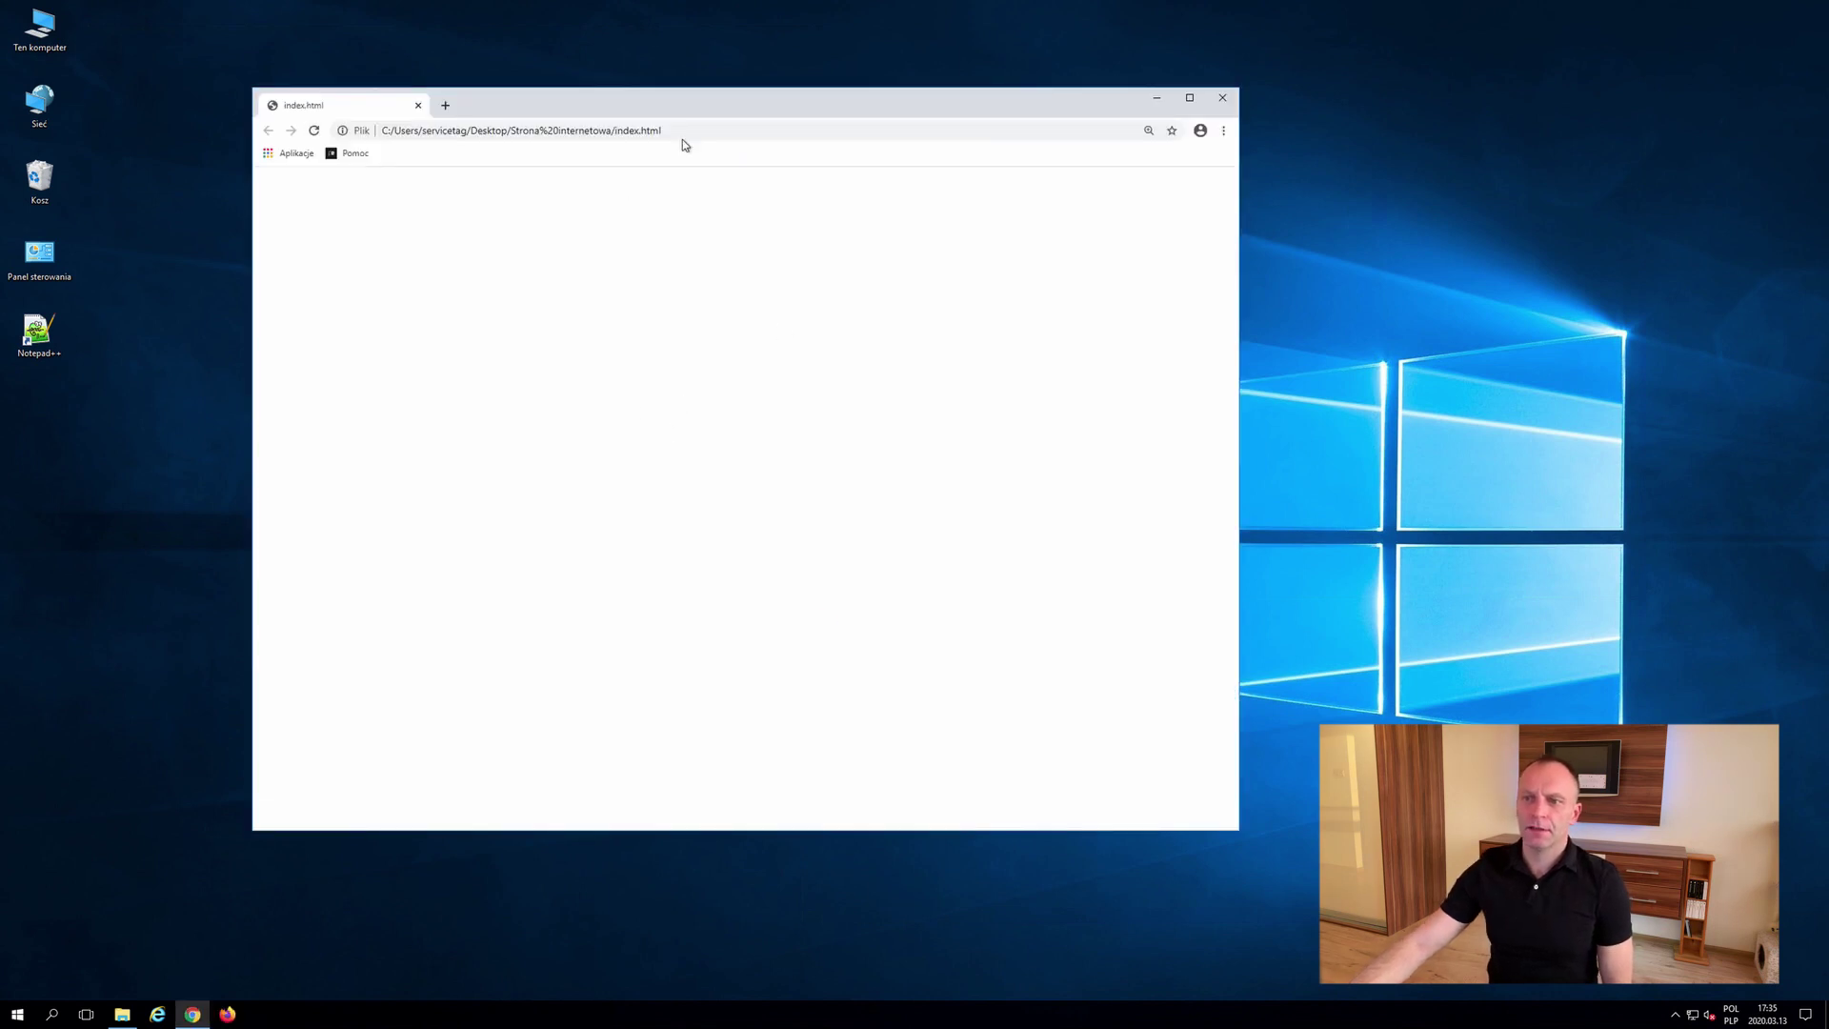
# Step: Place the Chrome and Strona internetowa folder windows side by side, narrowing the folder window so they do not overlap
pyautogui.moveTo(672, 103); pyautogui.dragTo(1231, 105)
pyautogui.moveTo(780, 324); pyautogui.dragTo(535, 196)
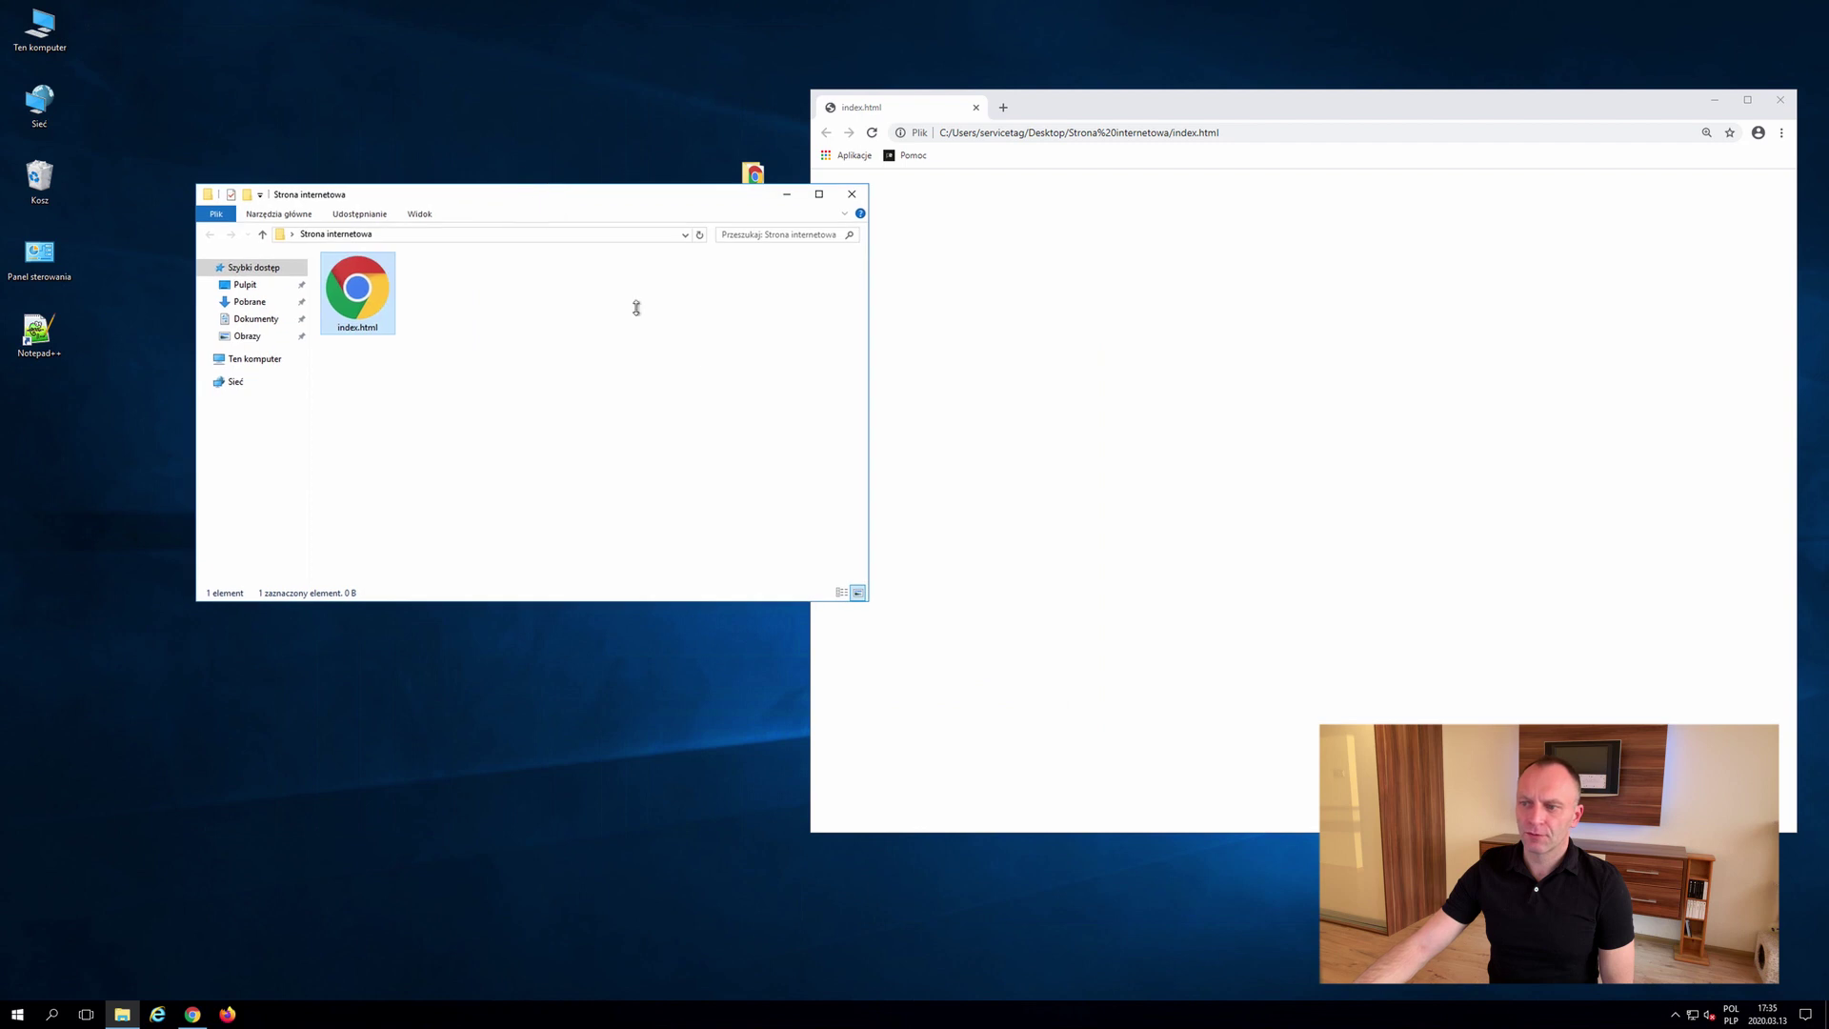
pyautogui.moveTo(867, 420); pyautogui.dragTo(779, 420)
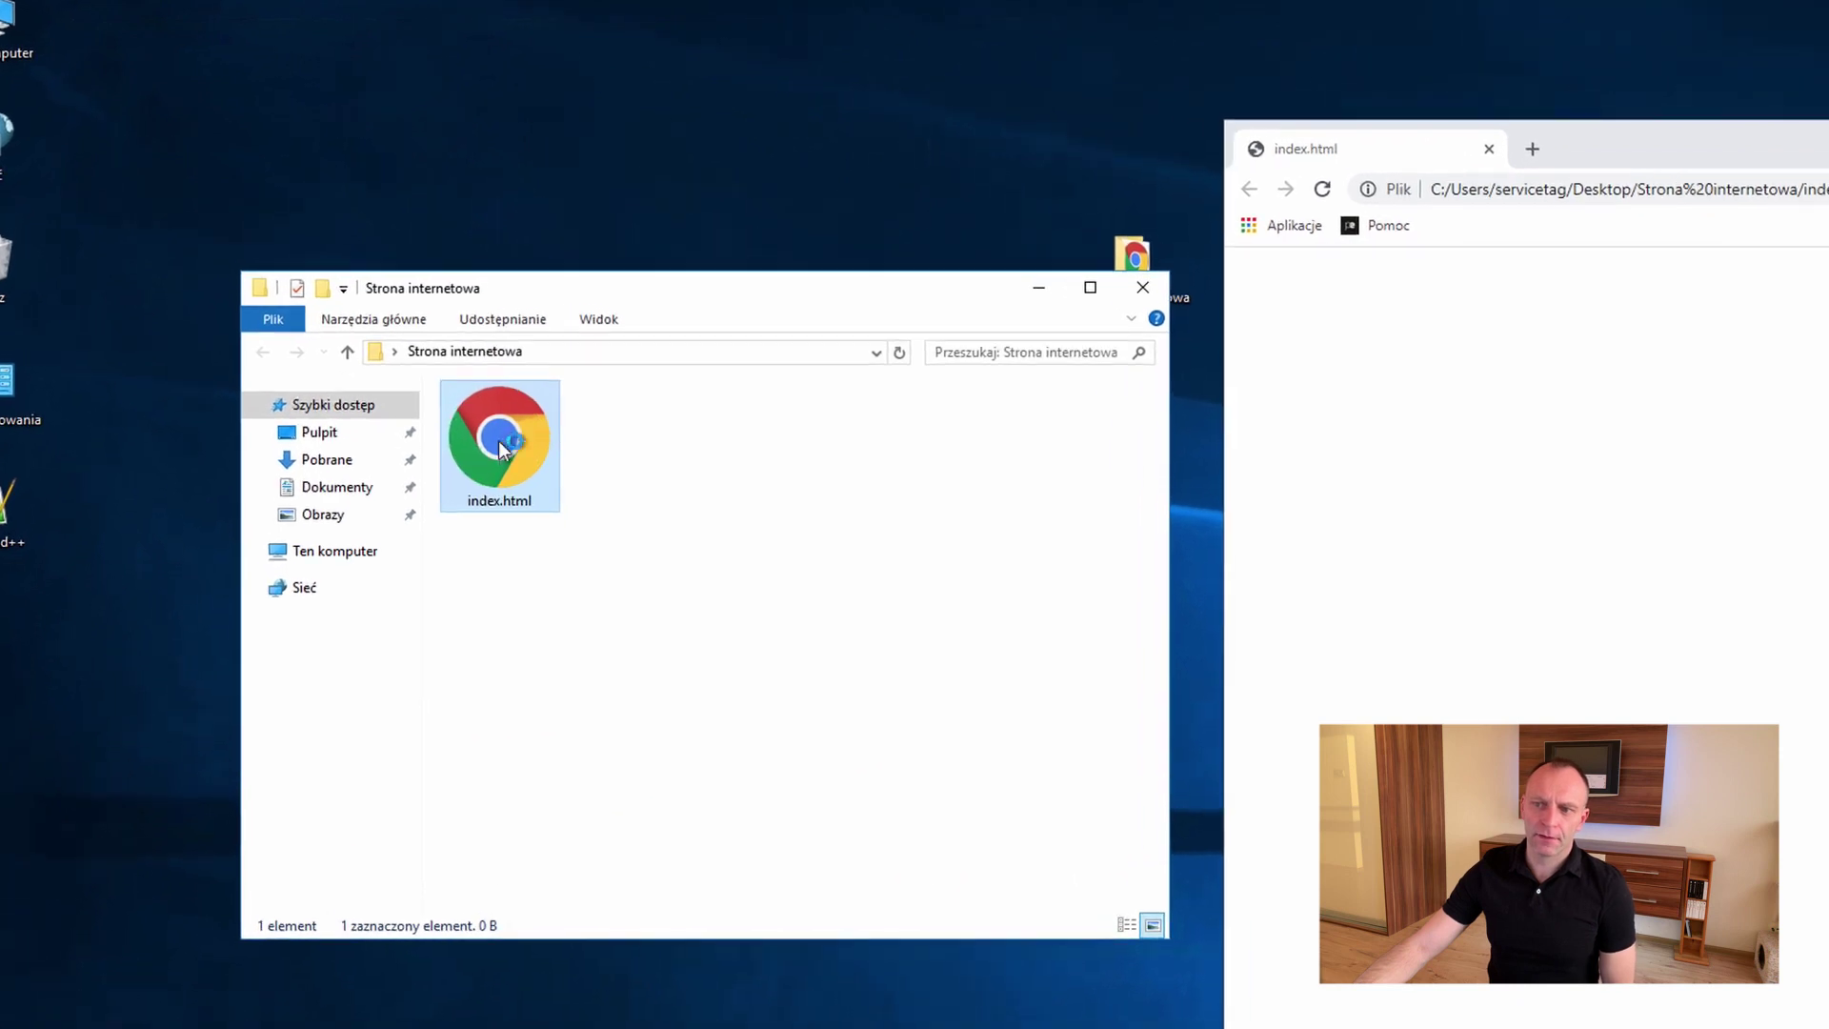
# Step: Open index.html for editing in Notepad++ and arrange the editor and Chrome windows next to each other without overlap
pyautogui.rightClick(500, 443)
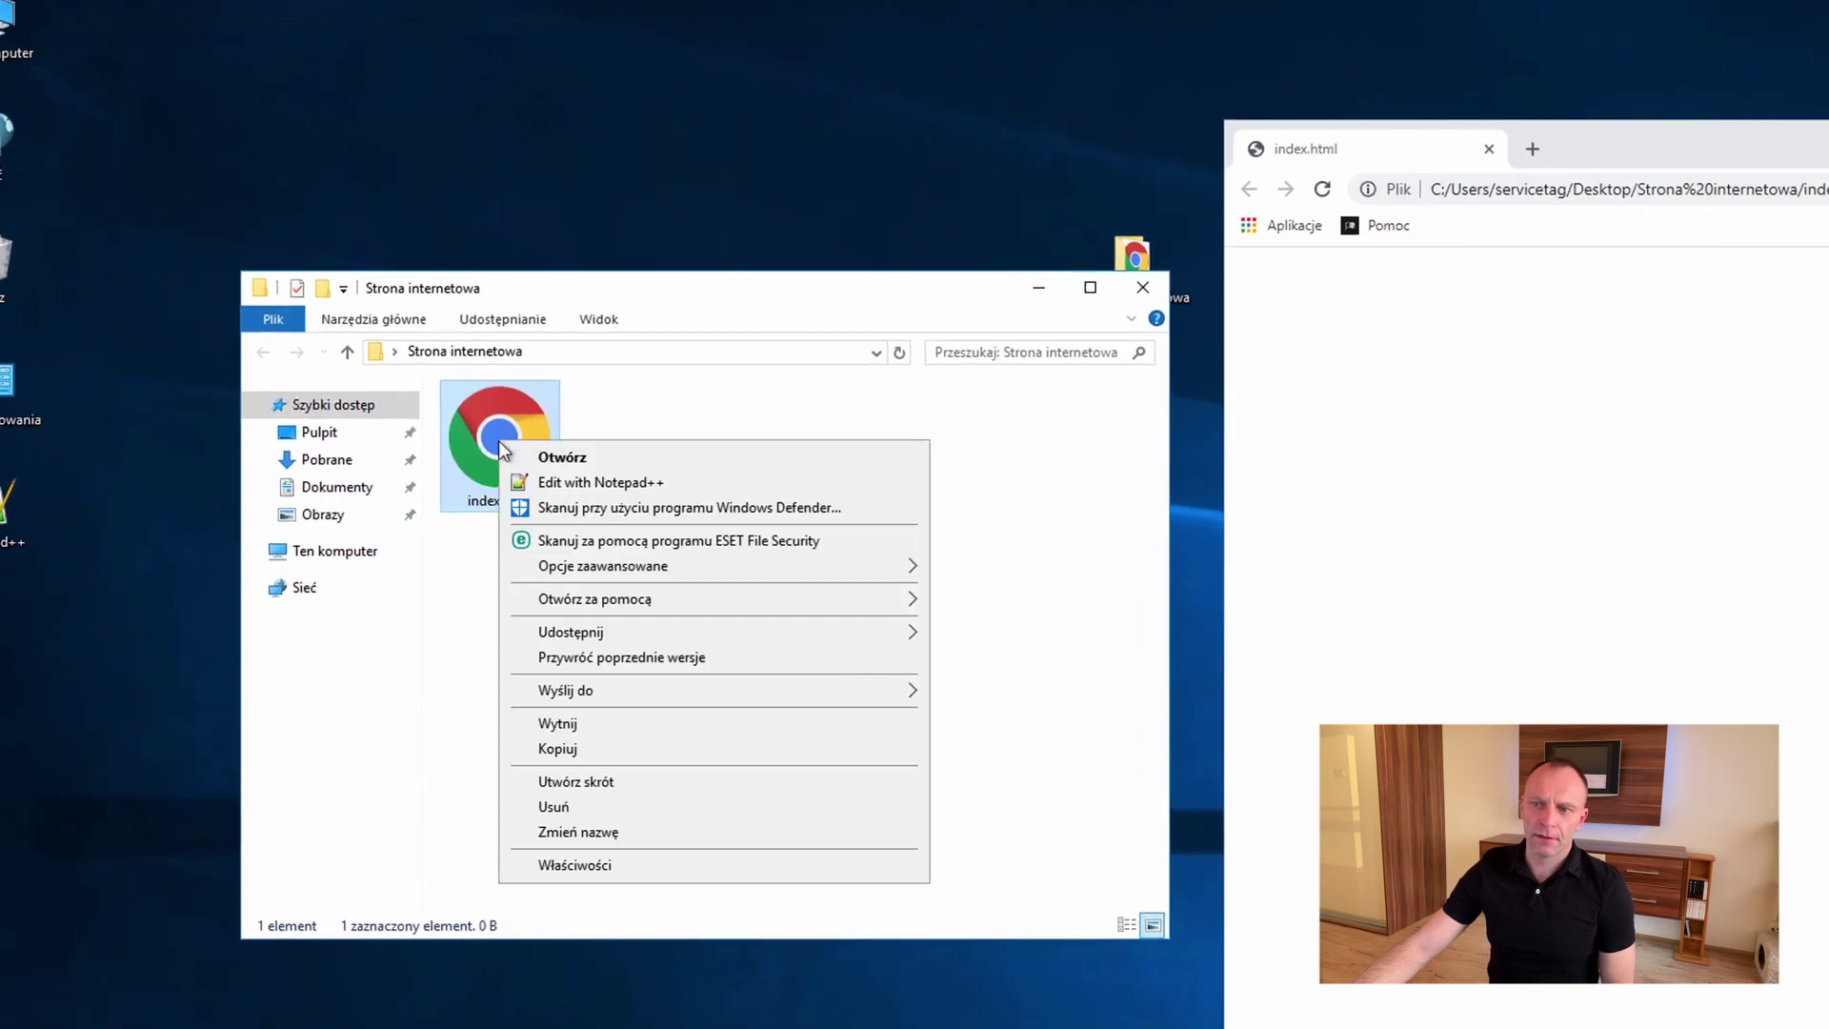
pyautogui.click(564, 482)
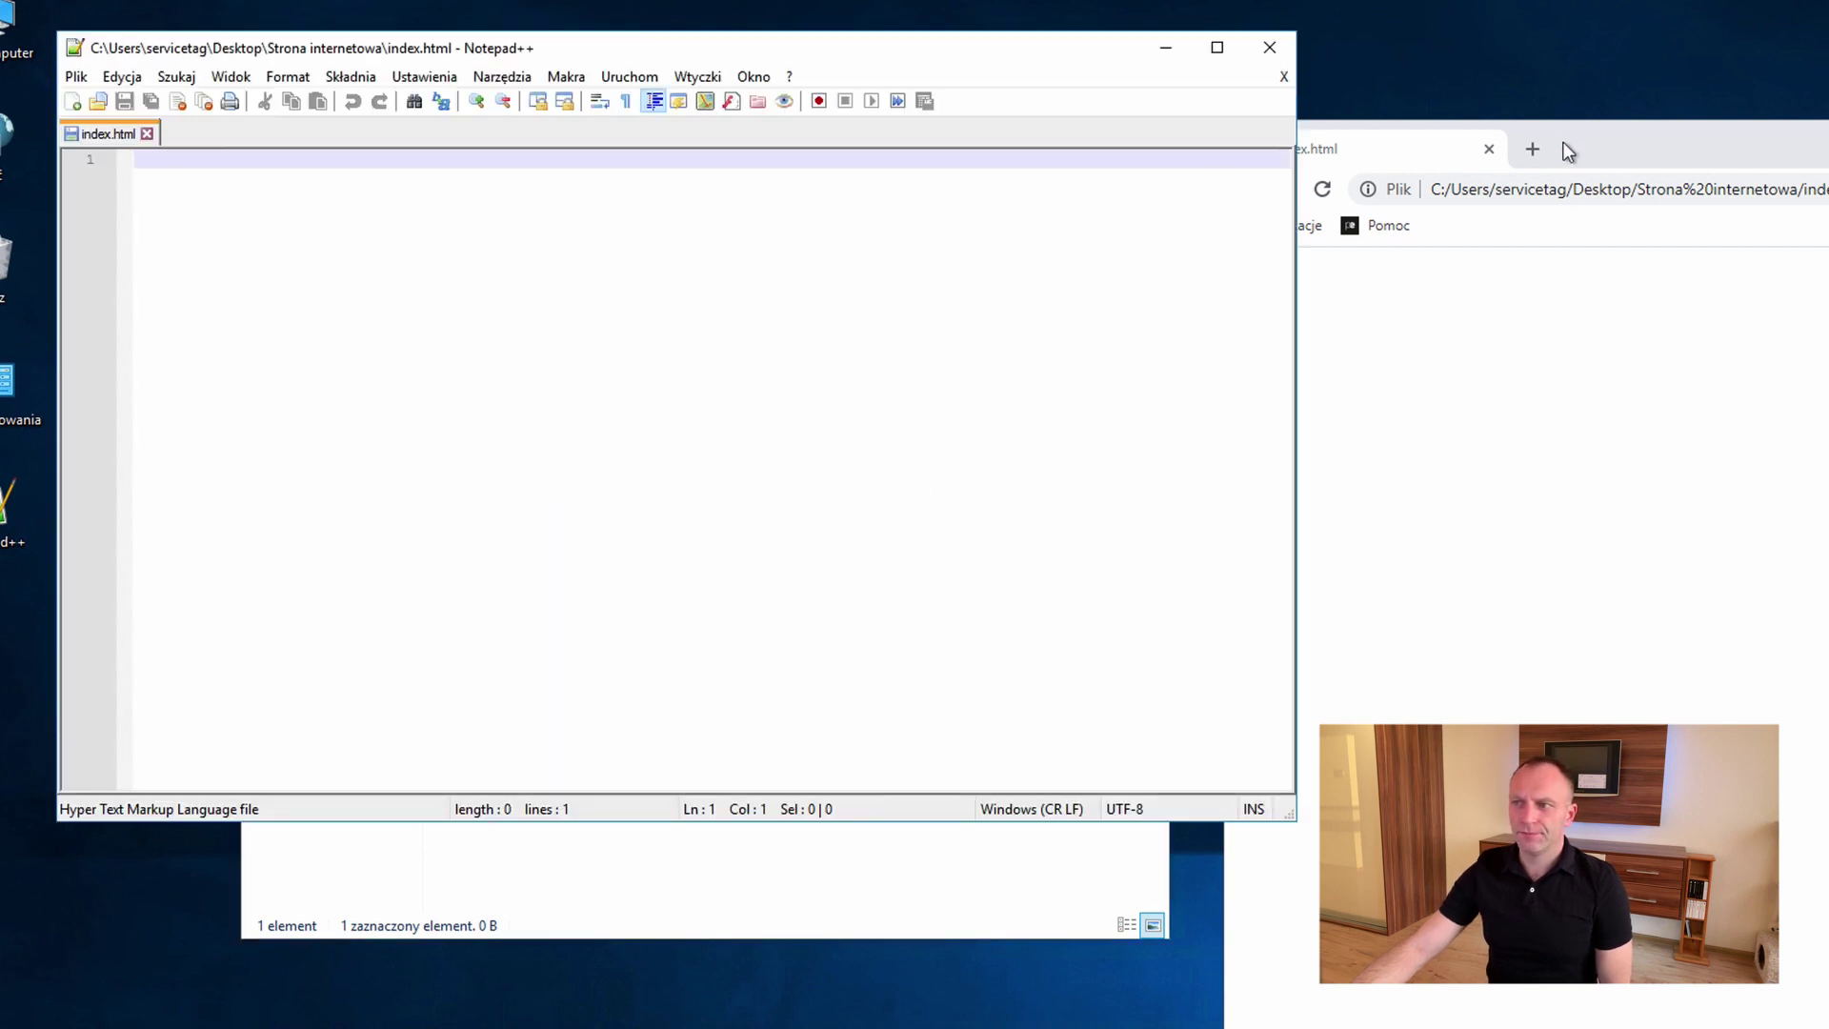
pyautogui.moveTo(1699, 135); pyautogui.dragTo(1749, 83)
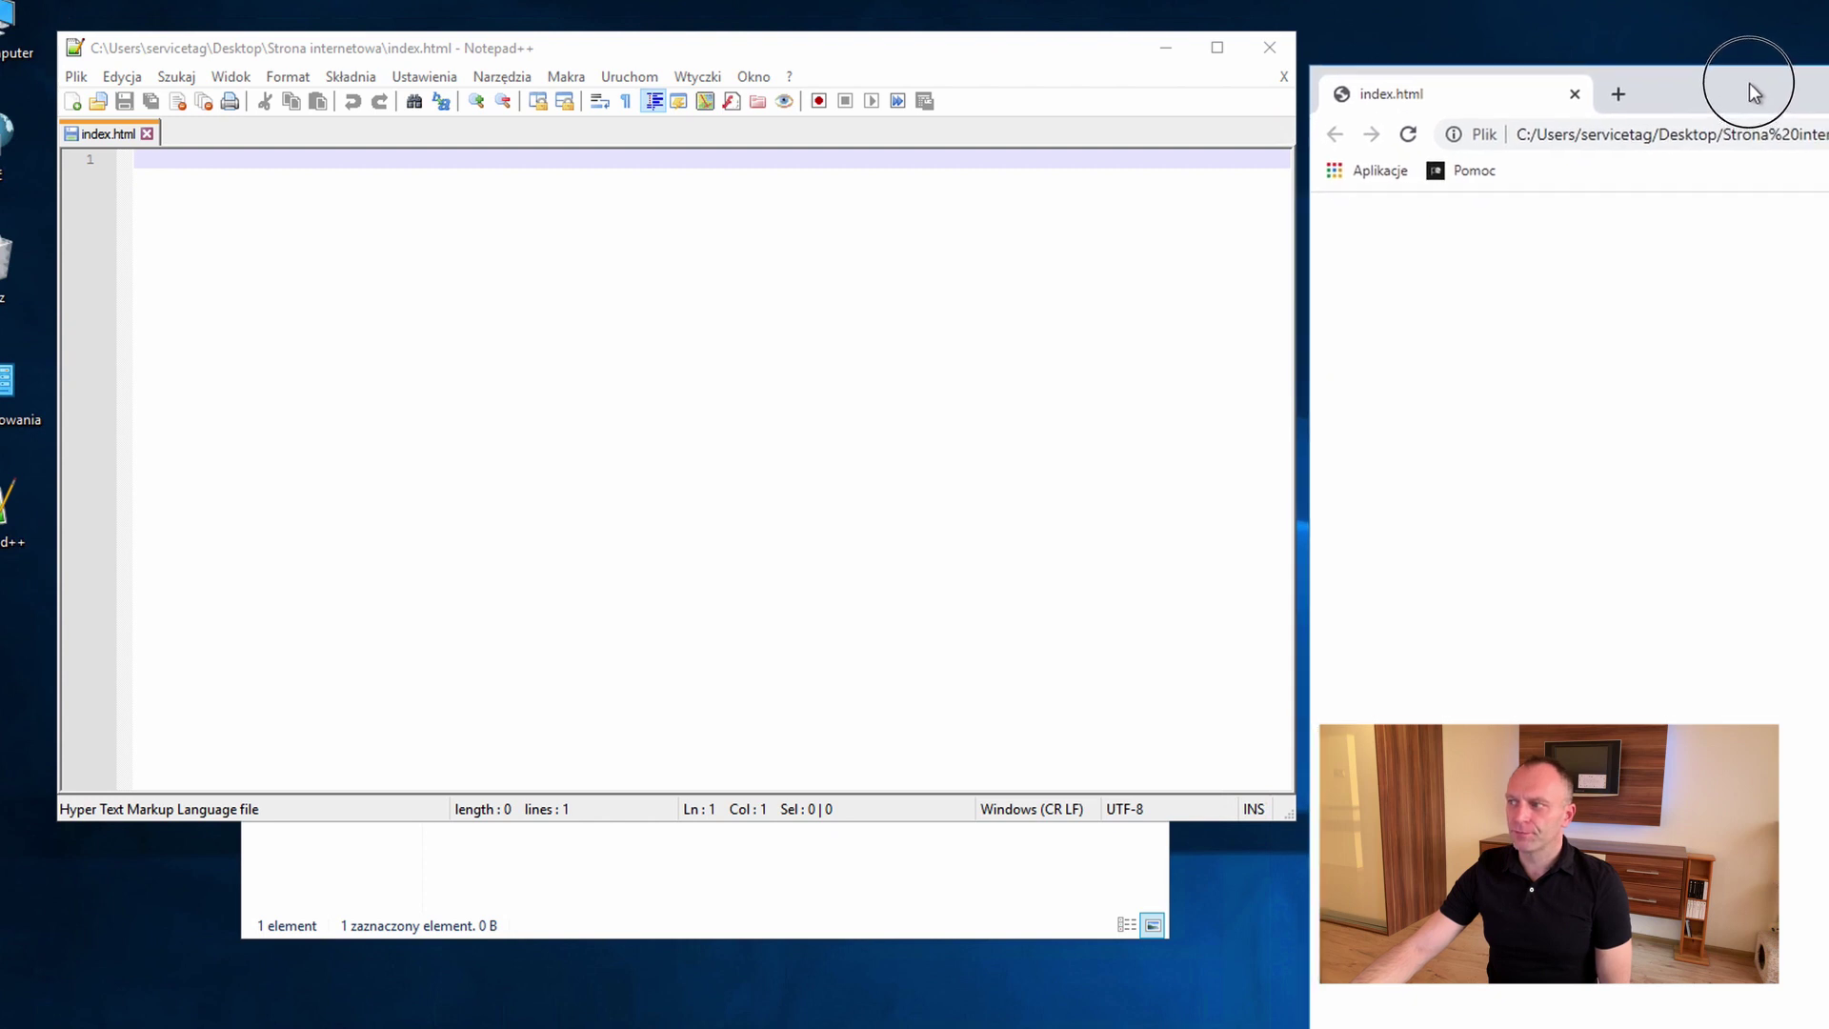
pyautogui.moveTo(1038, 72); pyautogui.dragTo(989, 75)
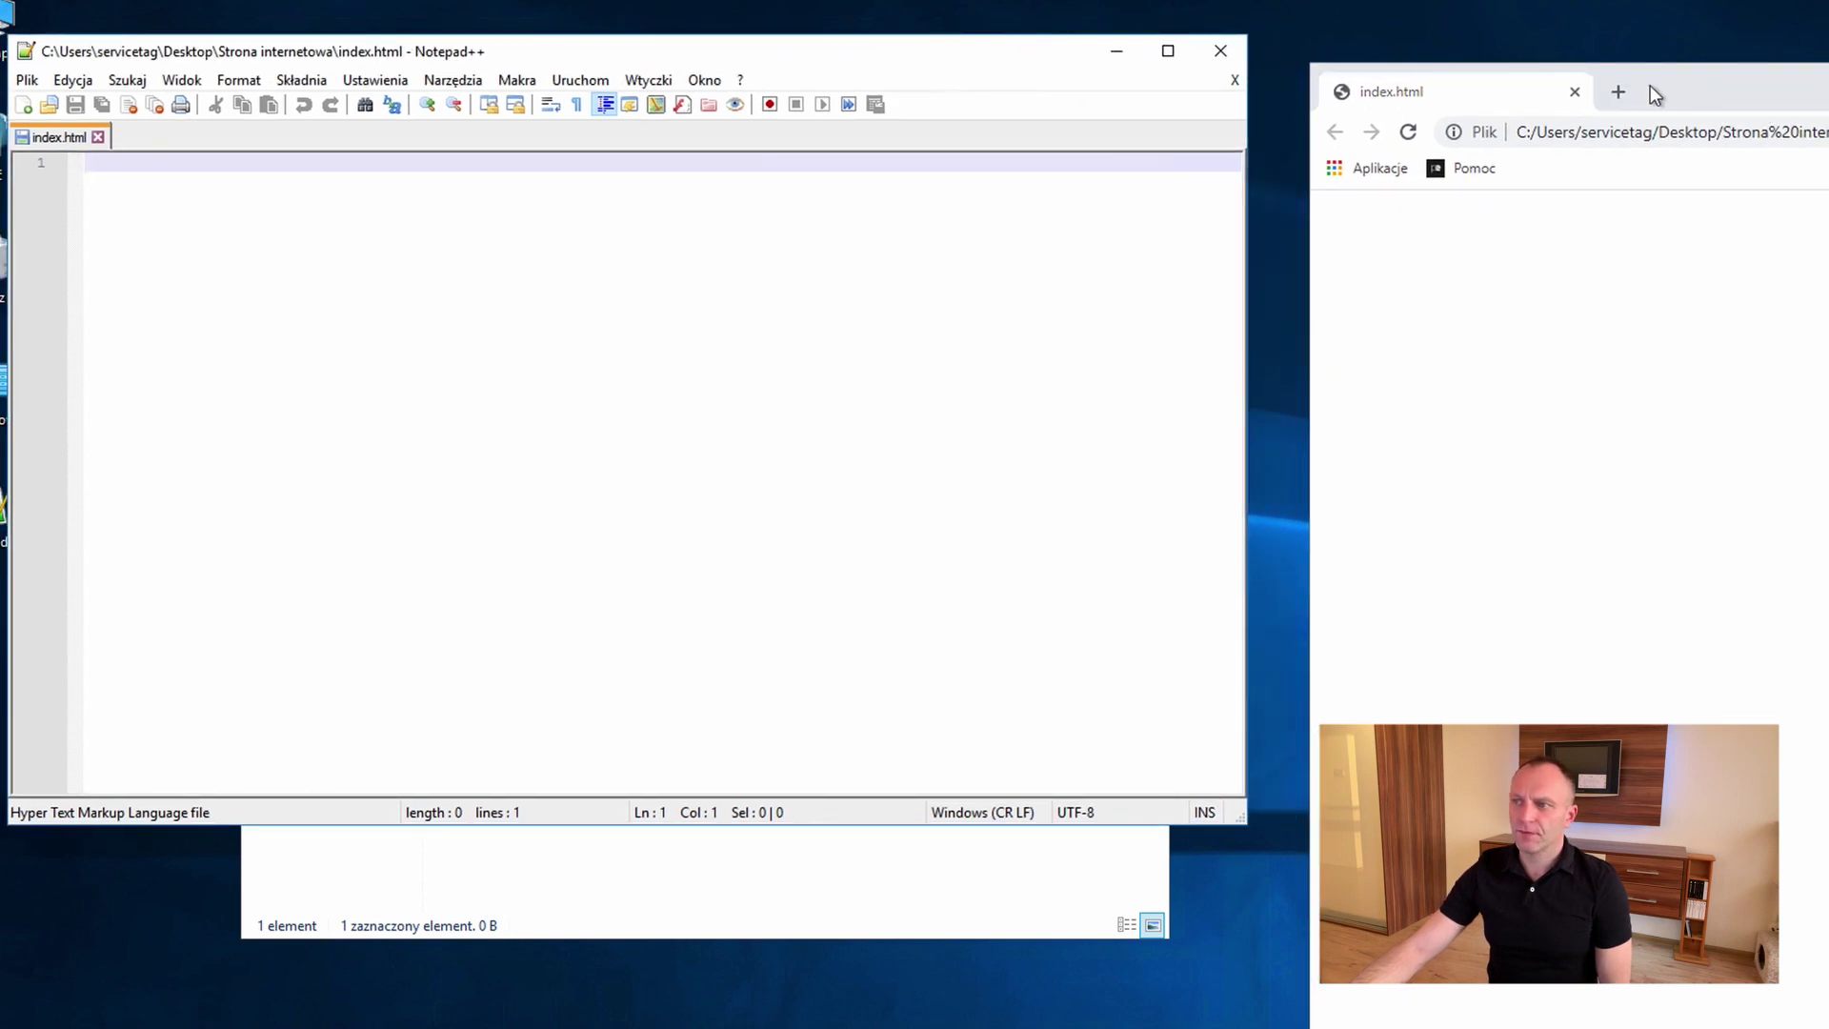
# Step: Write "Hello World!" on the first line of index.html and enlarge the editor's text
pyautogui.moveTo(1758, 78); pyautogui.dragTo(1728, 77)
pyautogui.click(400, 408)
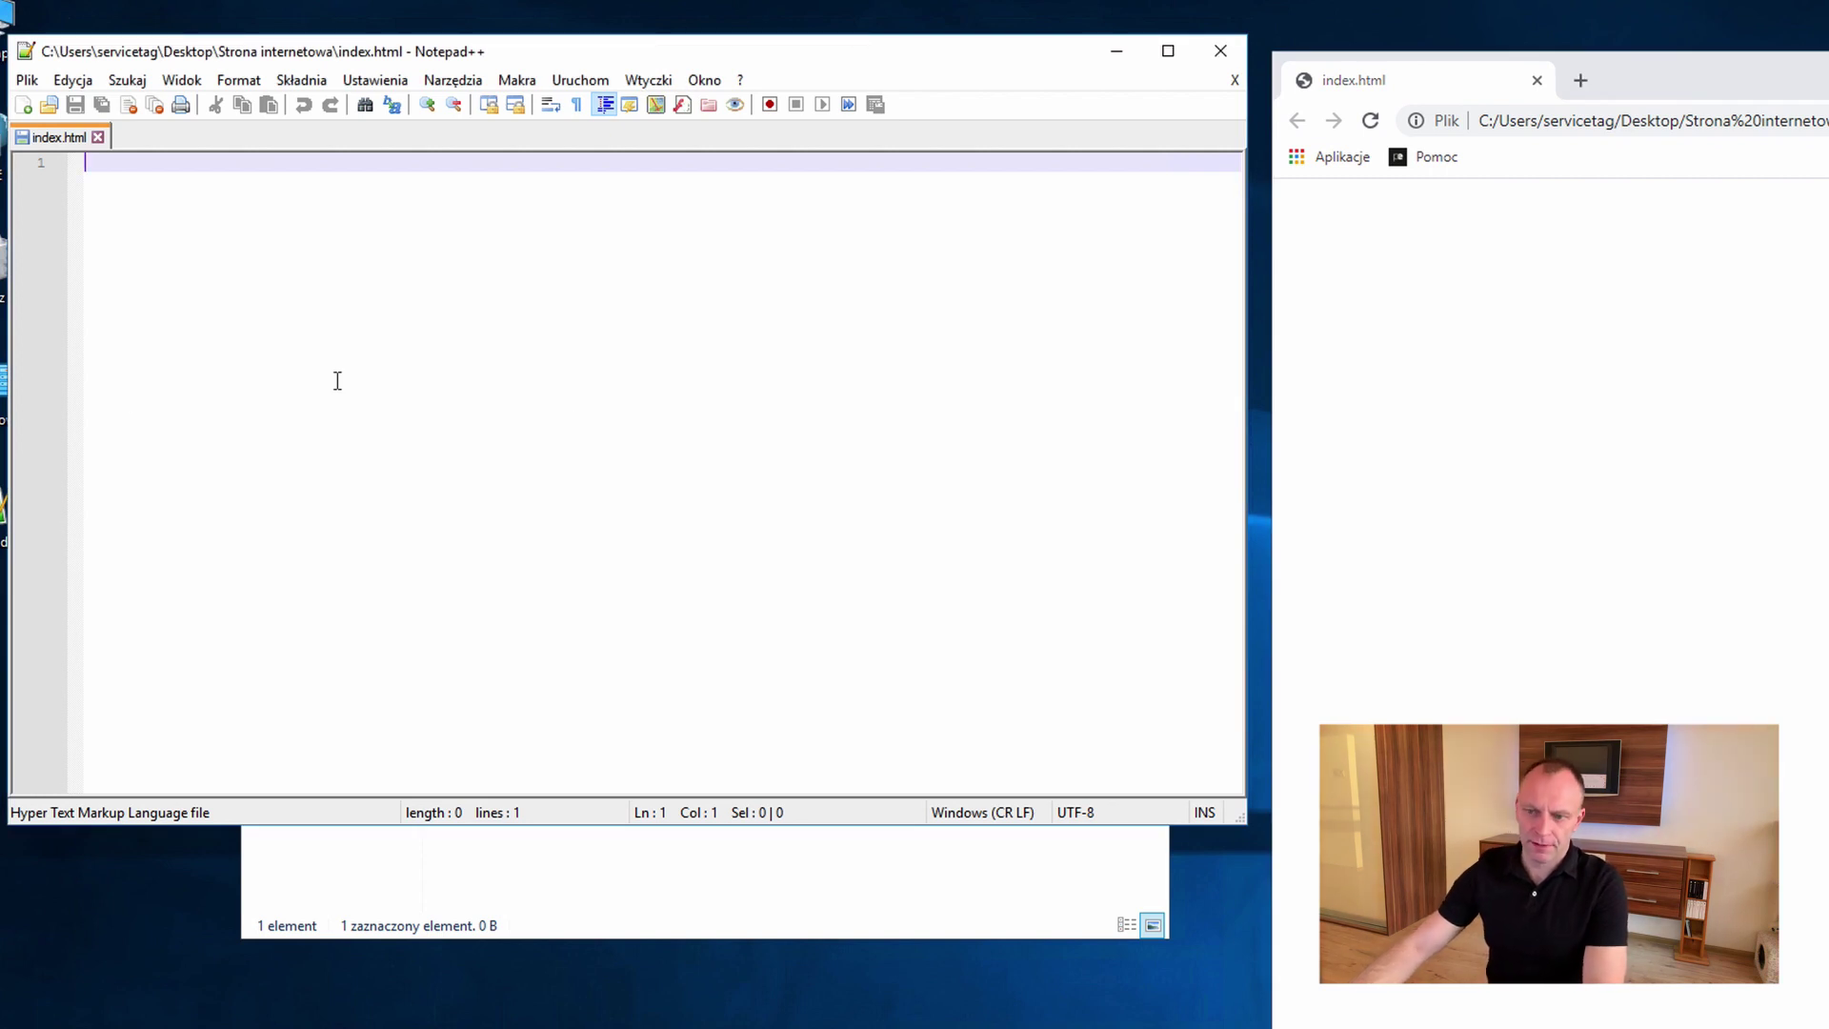
pyautogui.write('Hello World!')
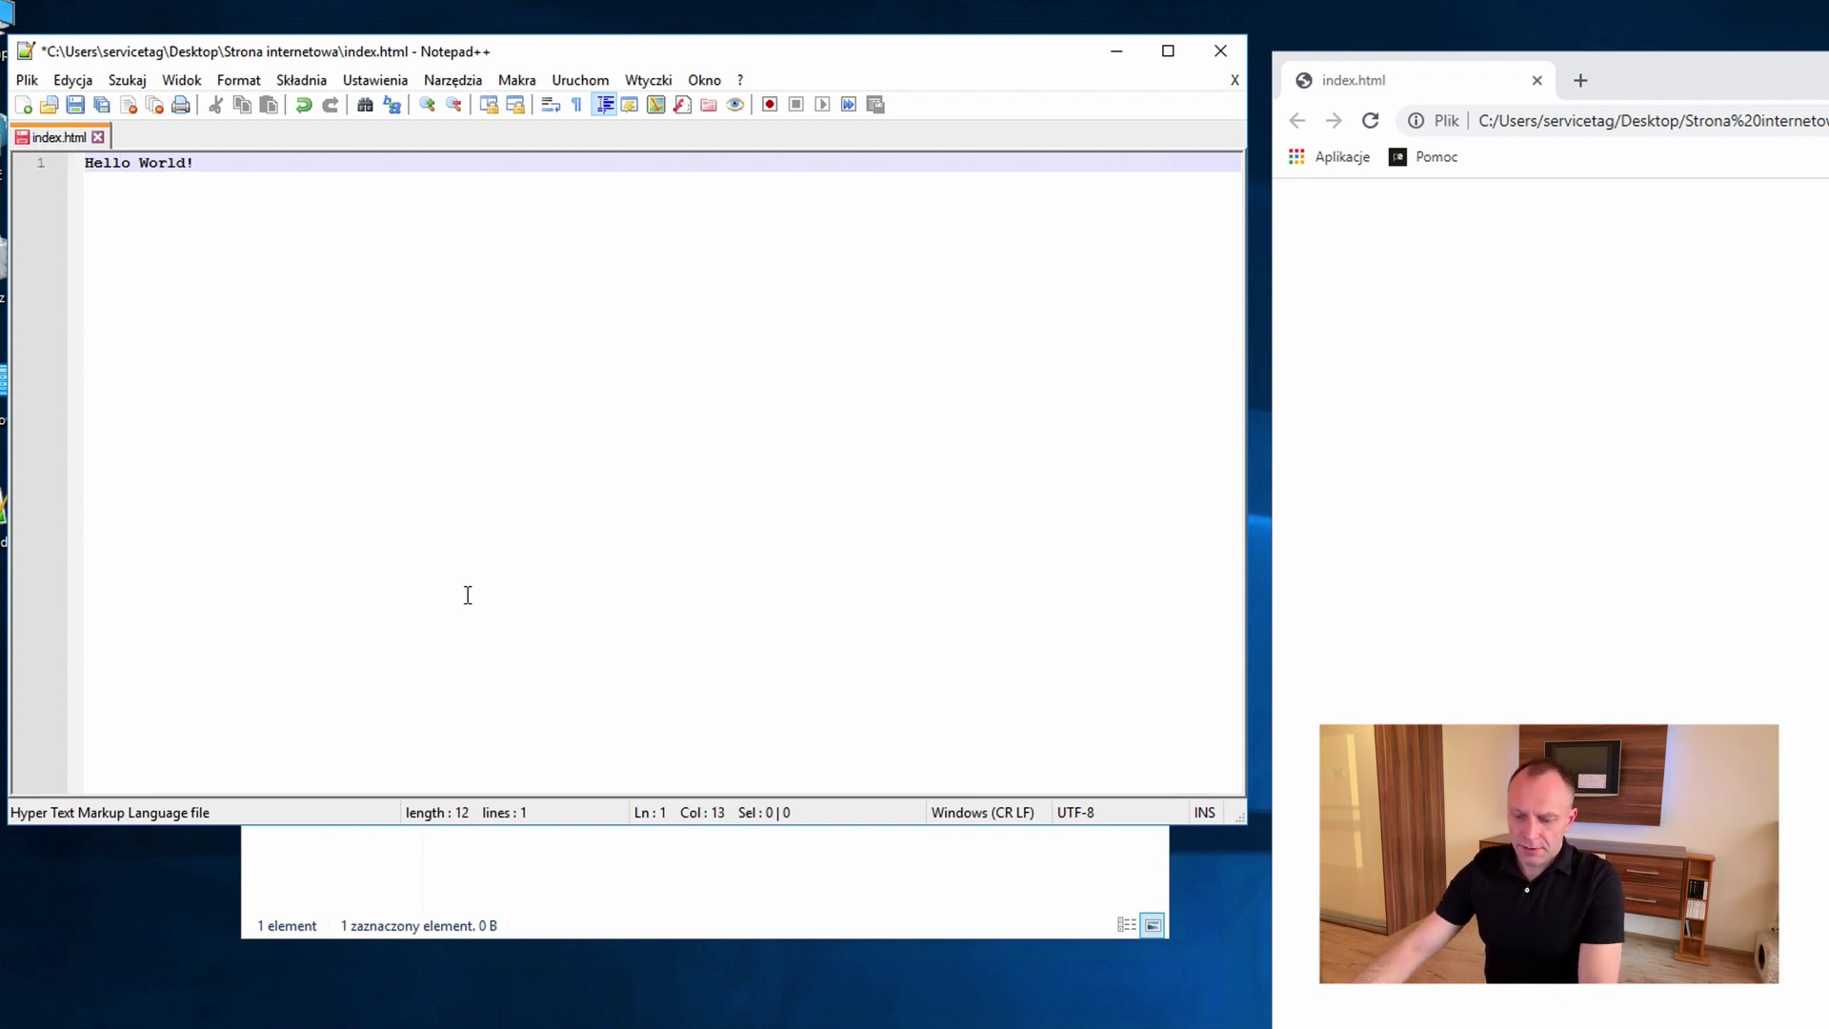
pyautogui.scroll(8, 468, 594)
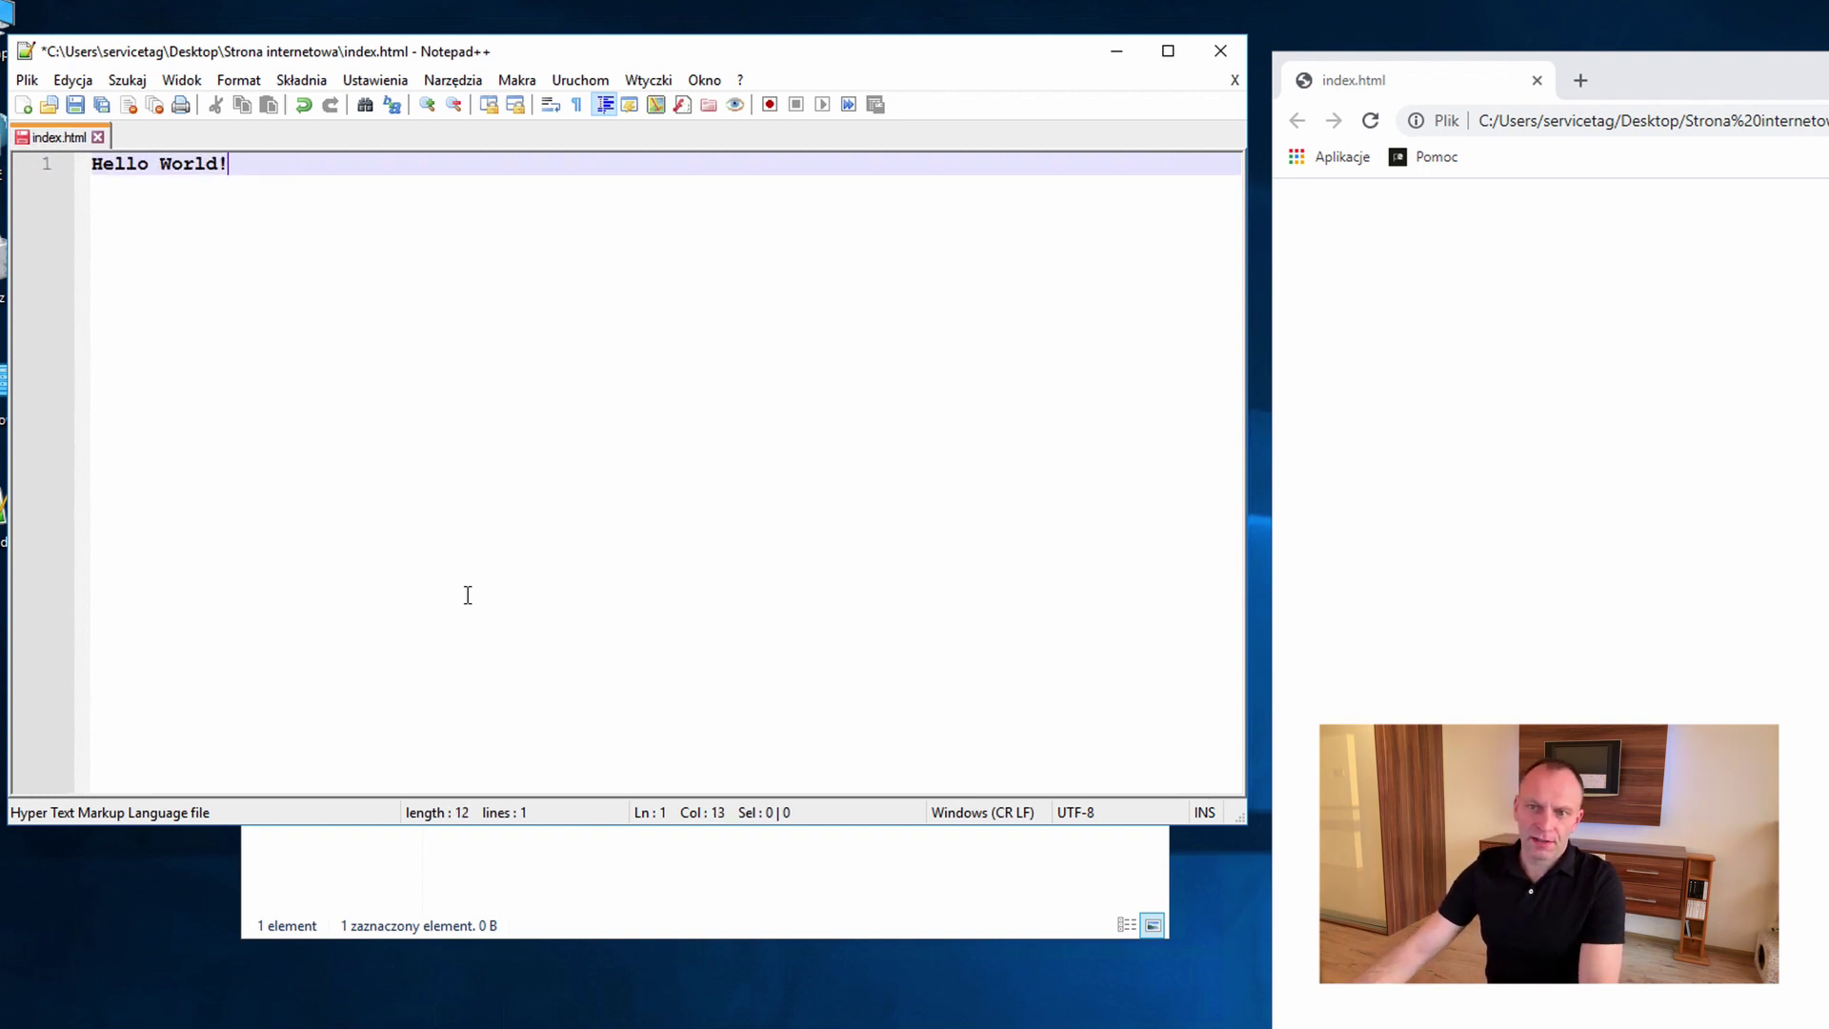
pyautogui.scroll(2, 468, 595)
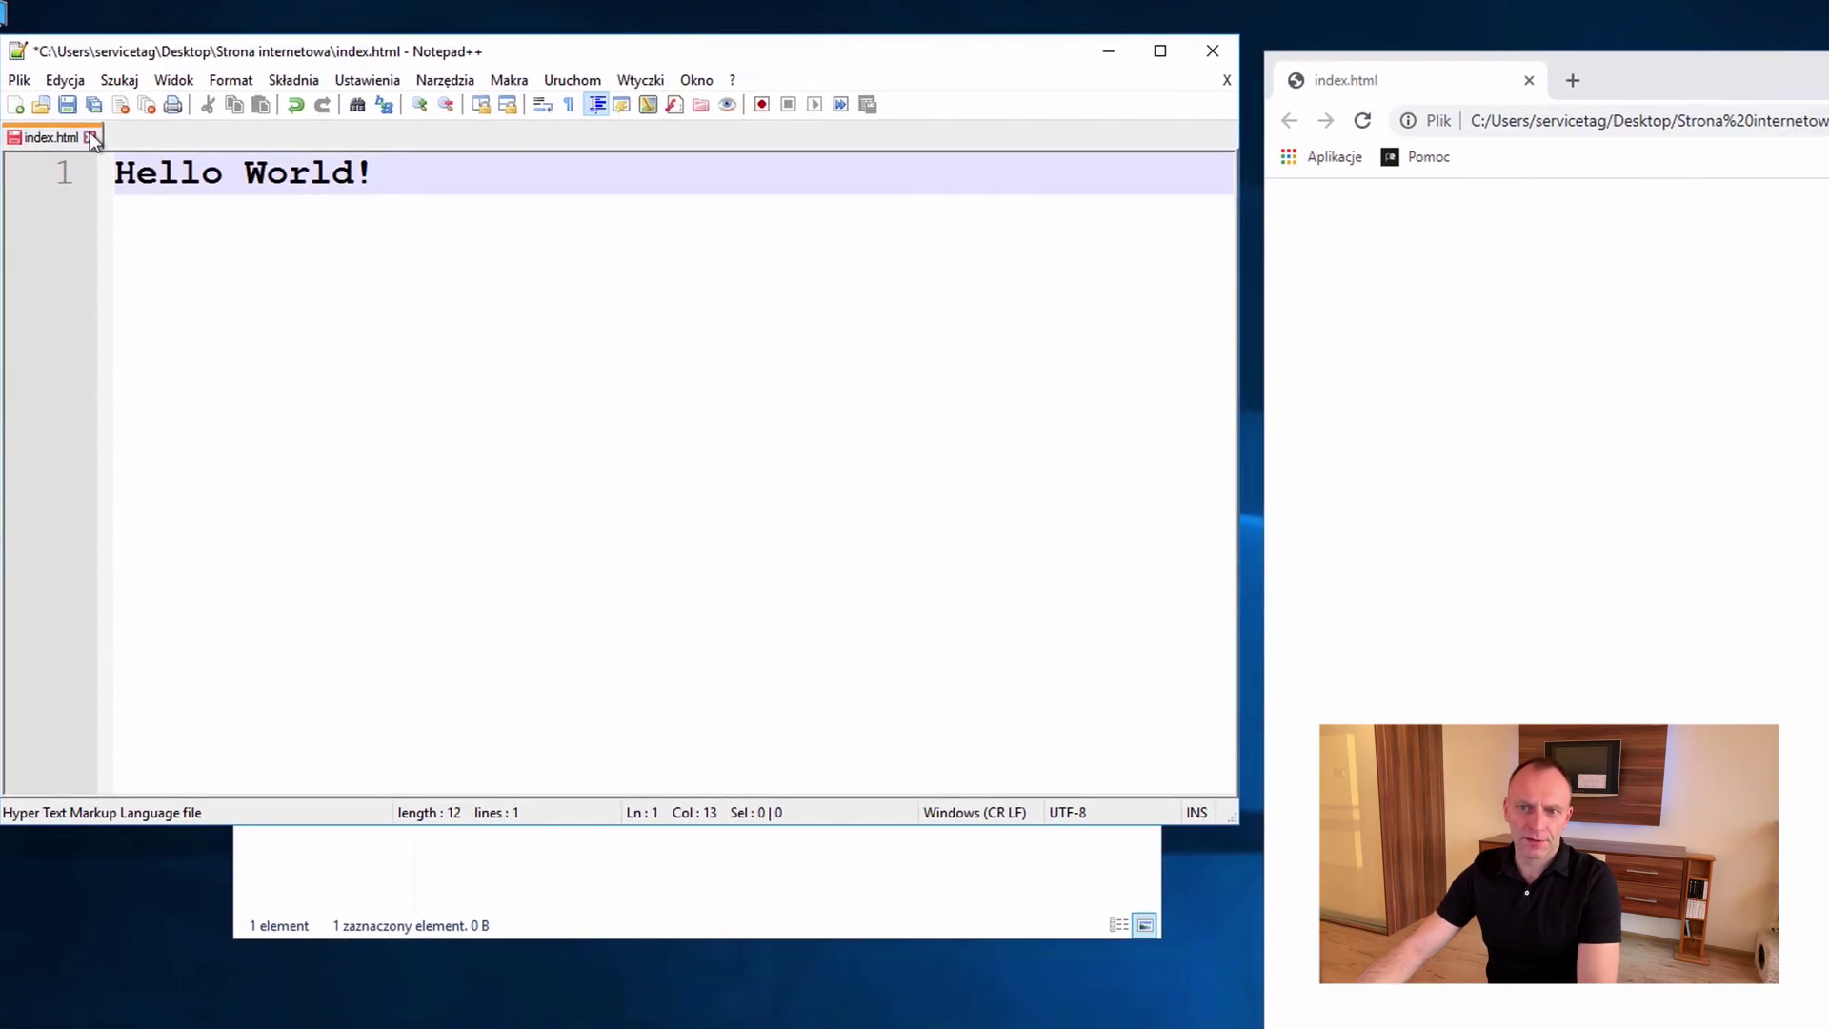
# Step: Save index.html and reload the page in Chrome
pyautogui.click(58, 105)
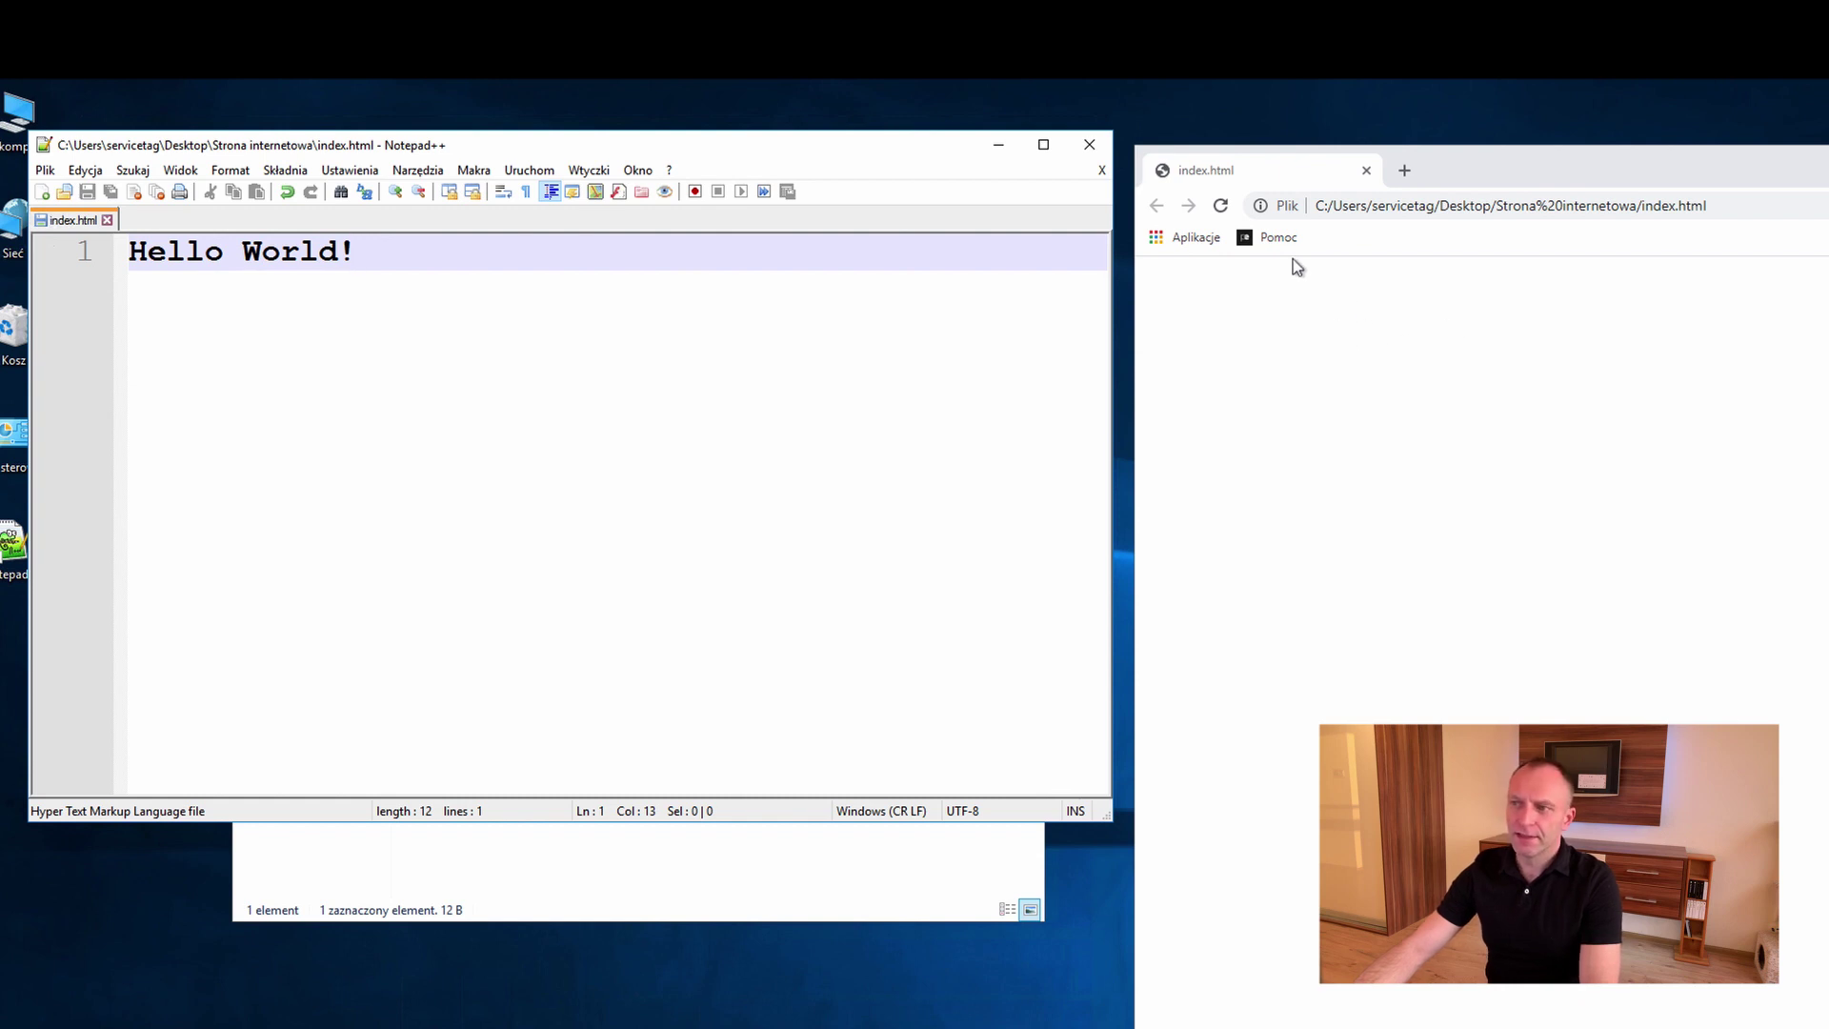
pyautogui.click(1221, 207)
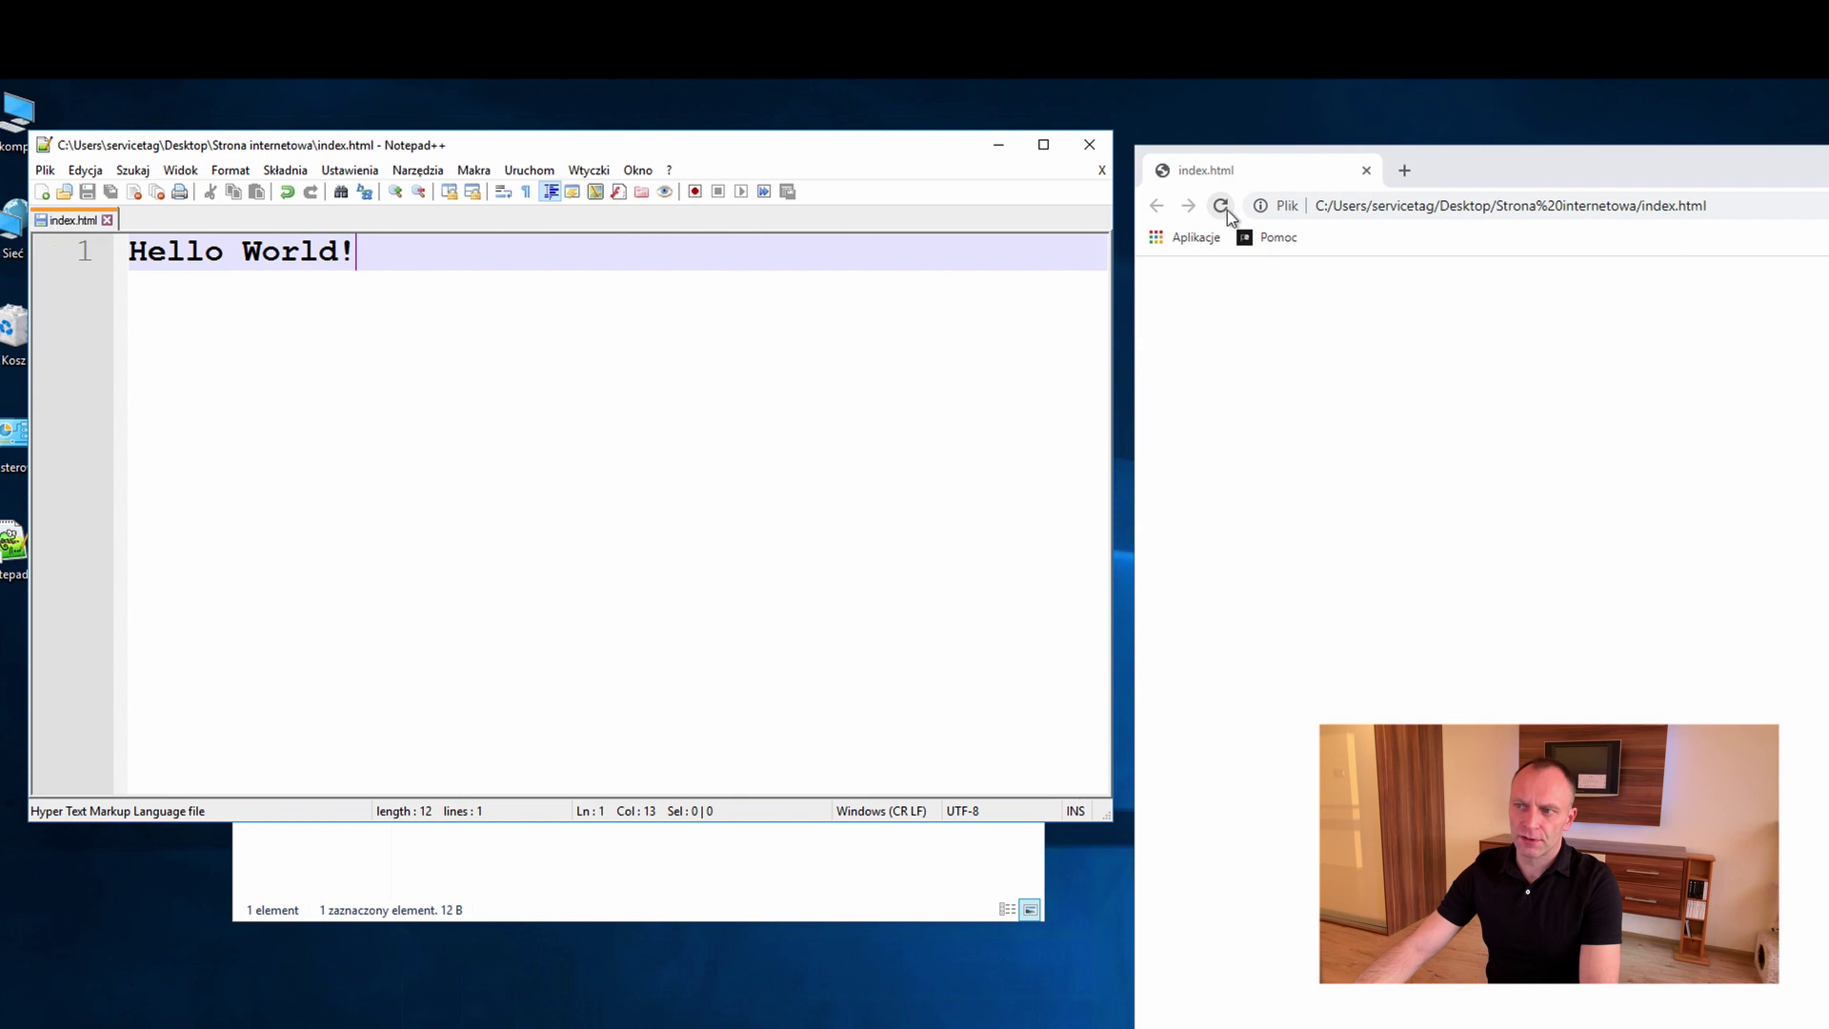
pyautogui.click(1222, 207)
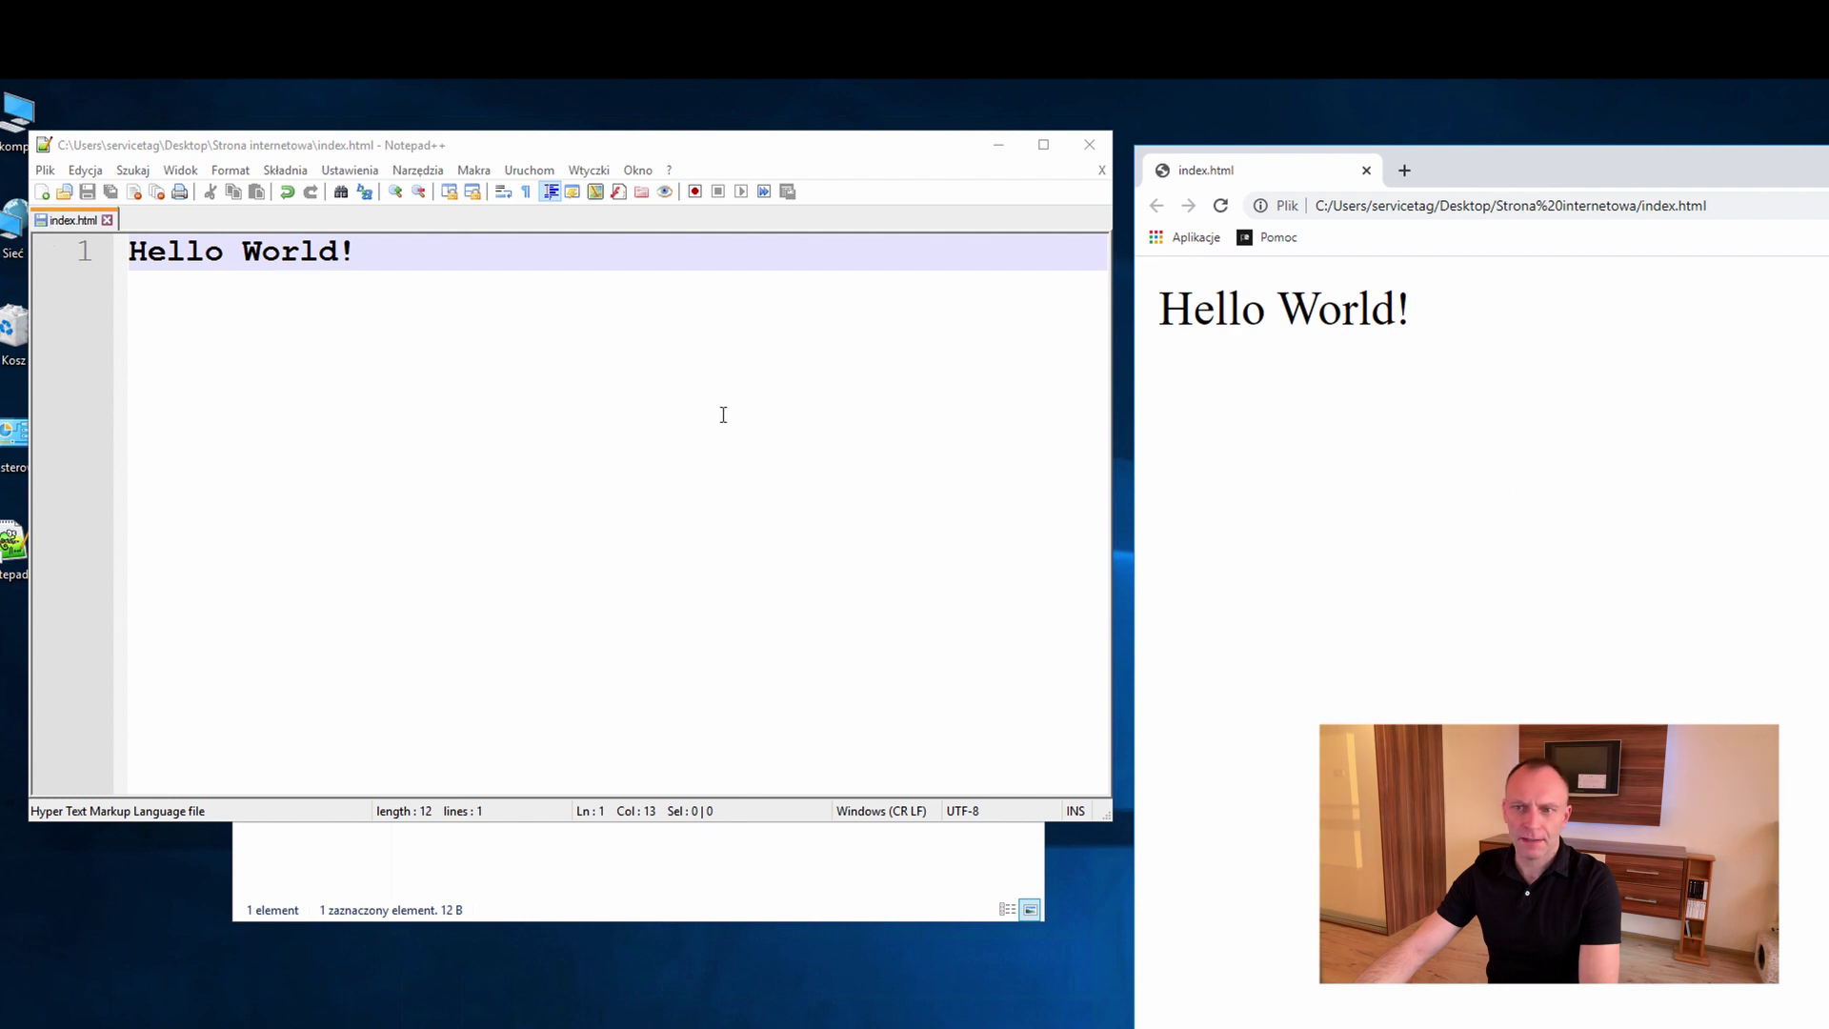
# Step: Extend the text to "Hello World!!!", save index.html and reload the page in Chrome
pyautogui.click(405, 267)
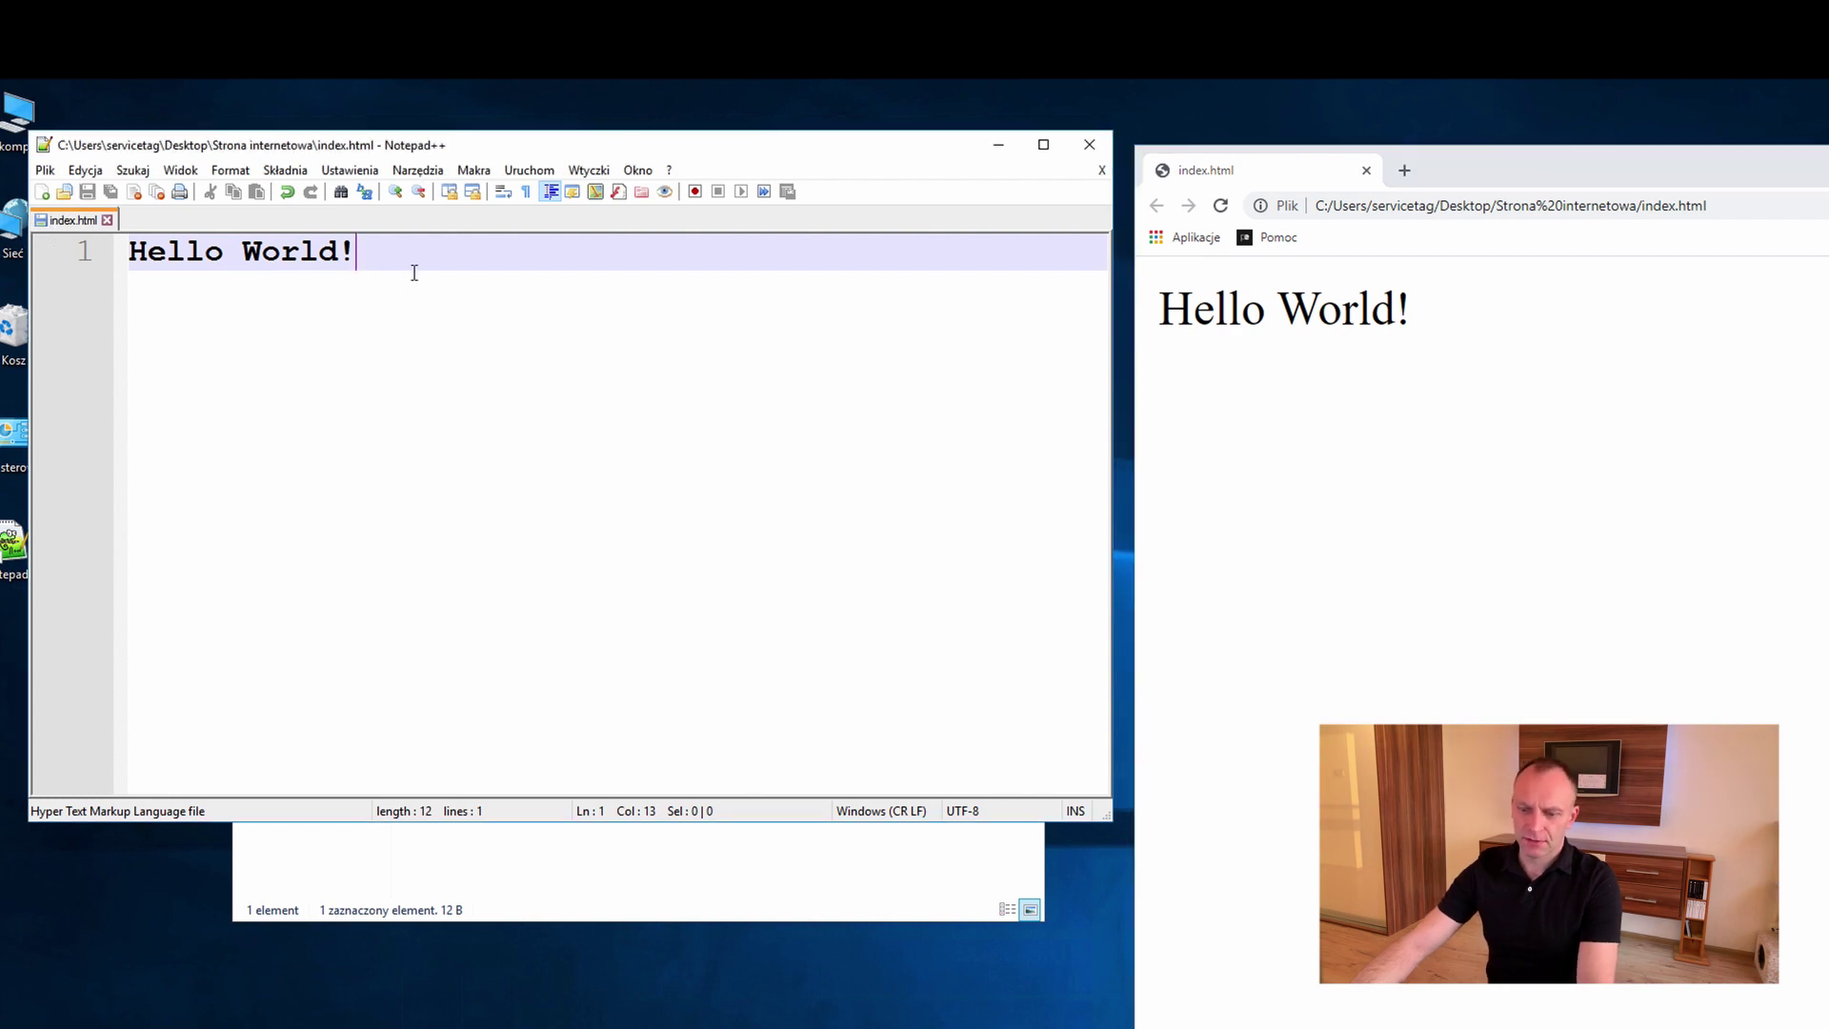
pyautogui.write('!!')
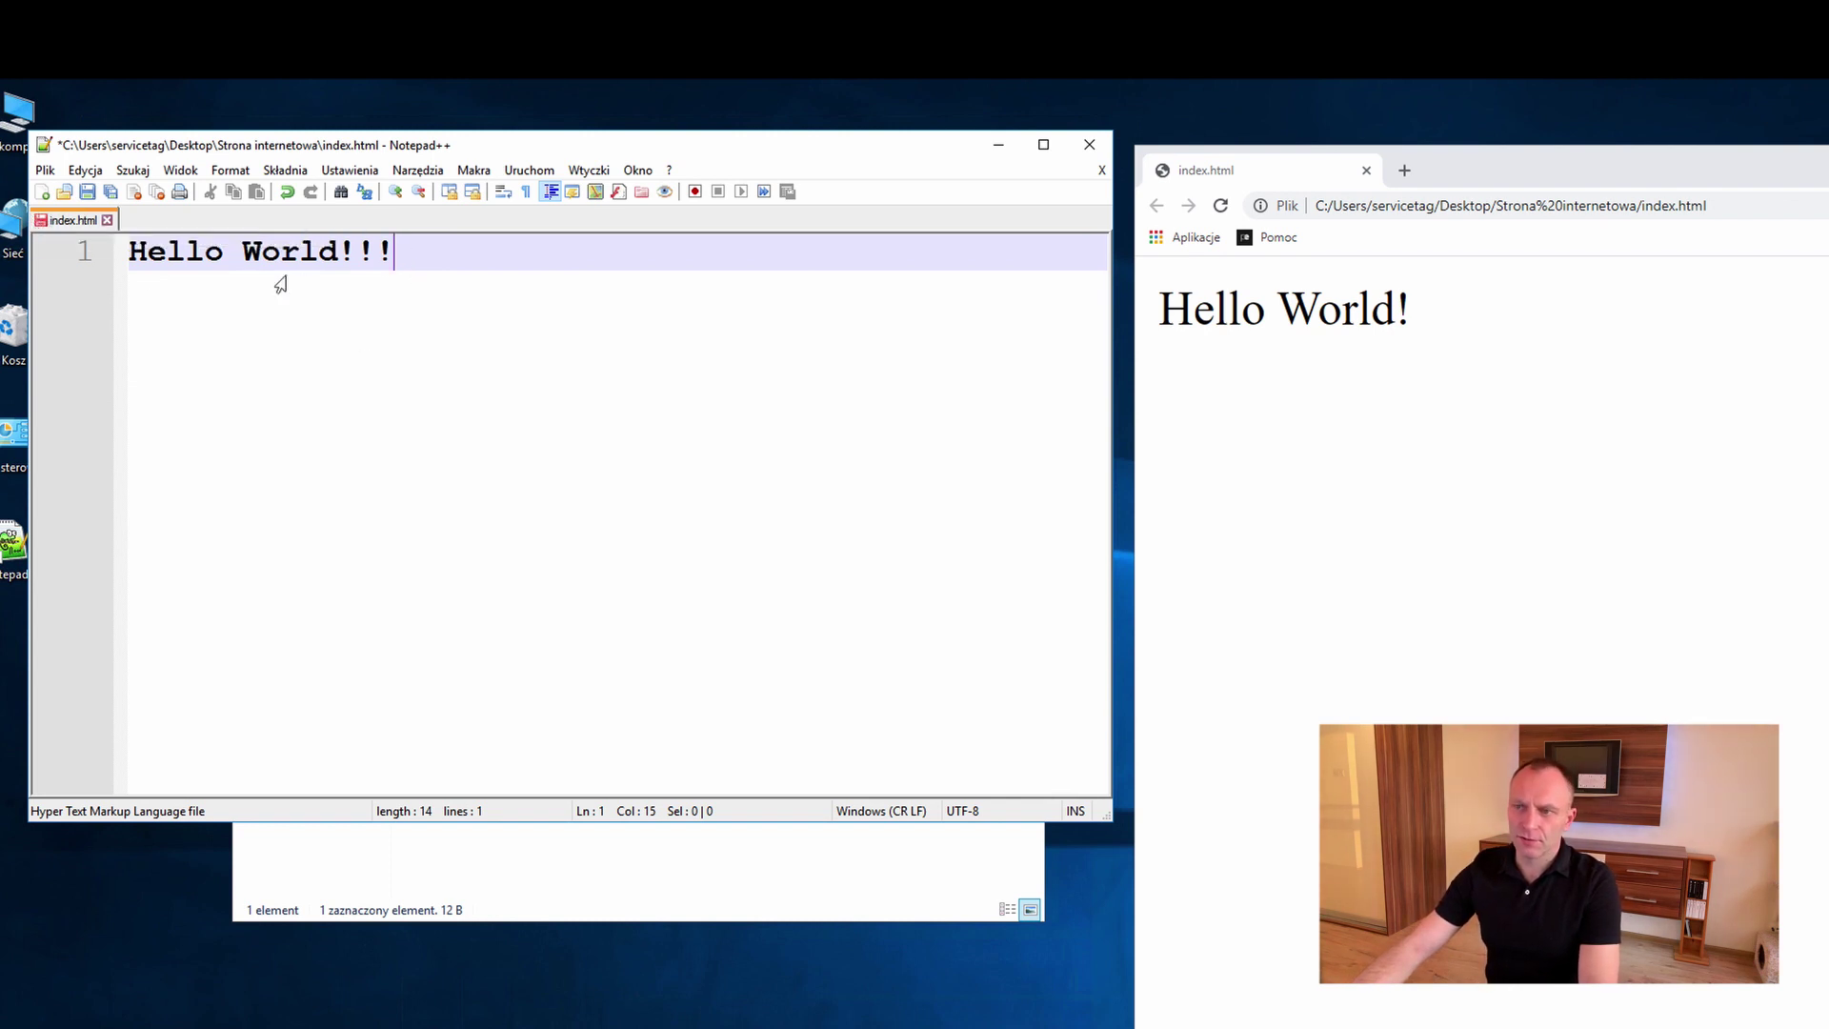
pyautogui.click(1220, 206)
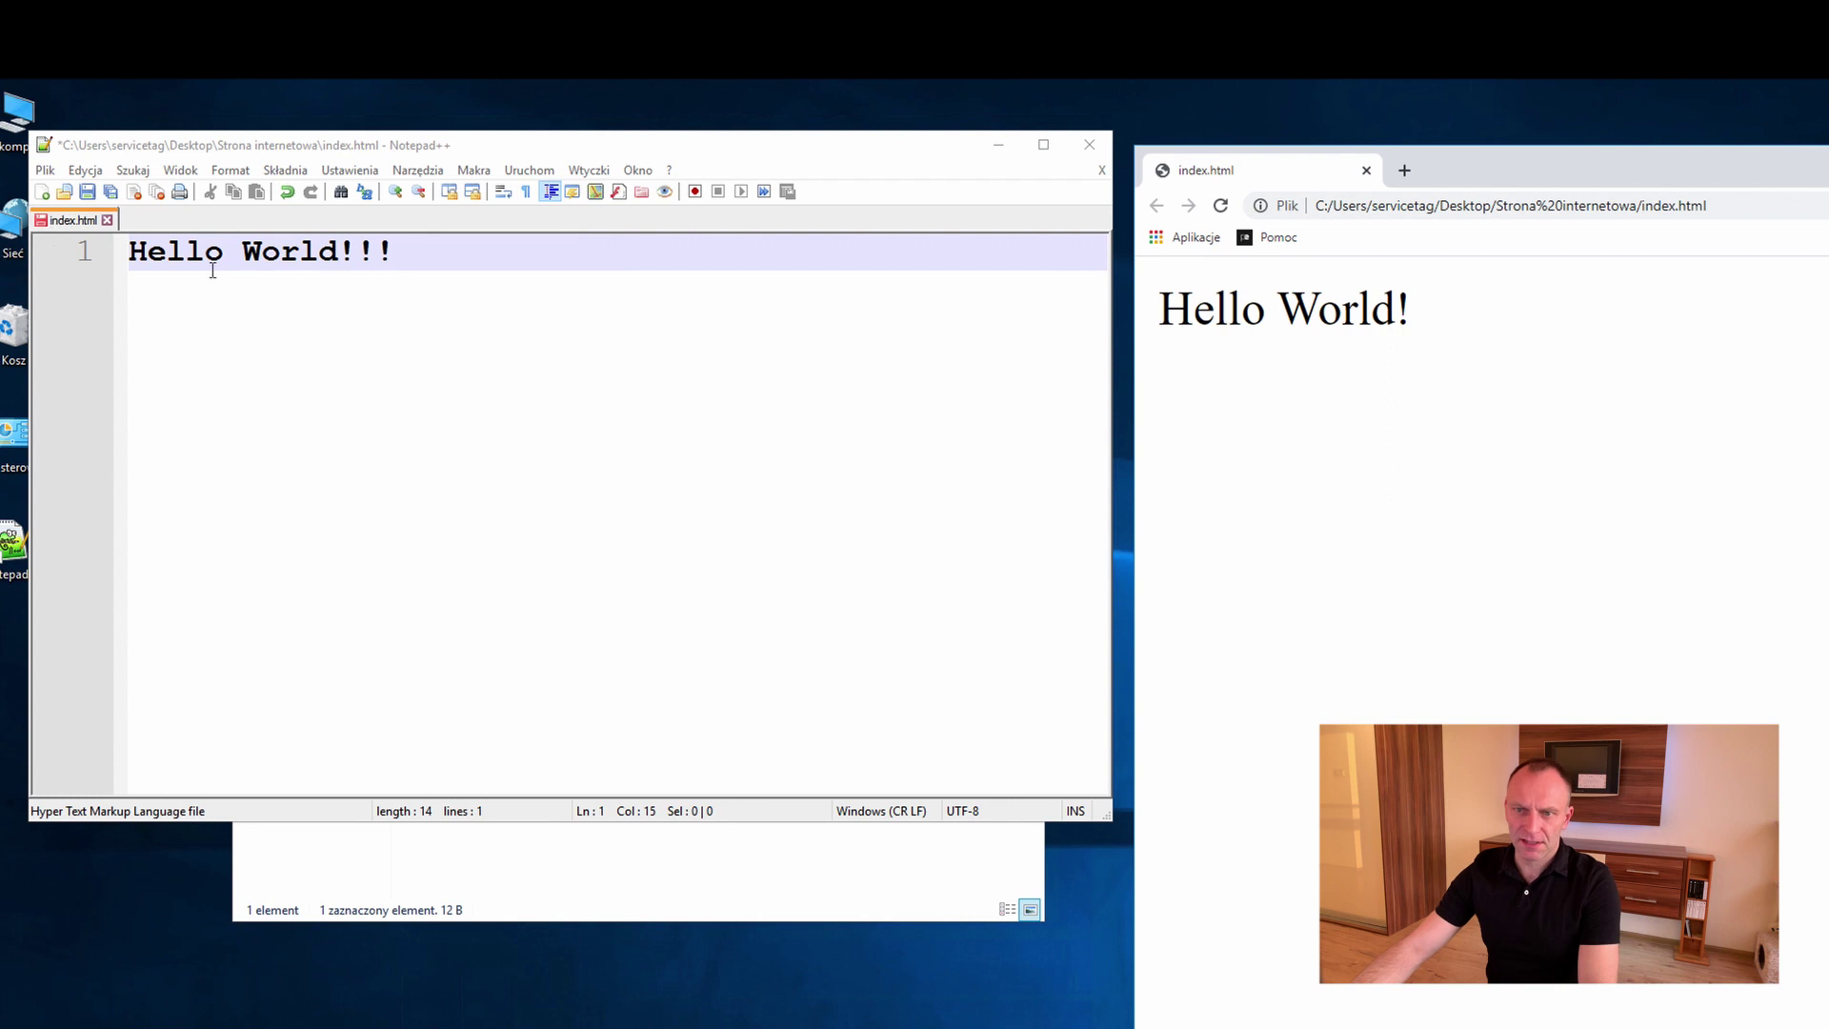
pyautogui.click(86, 191)
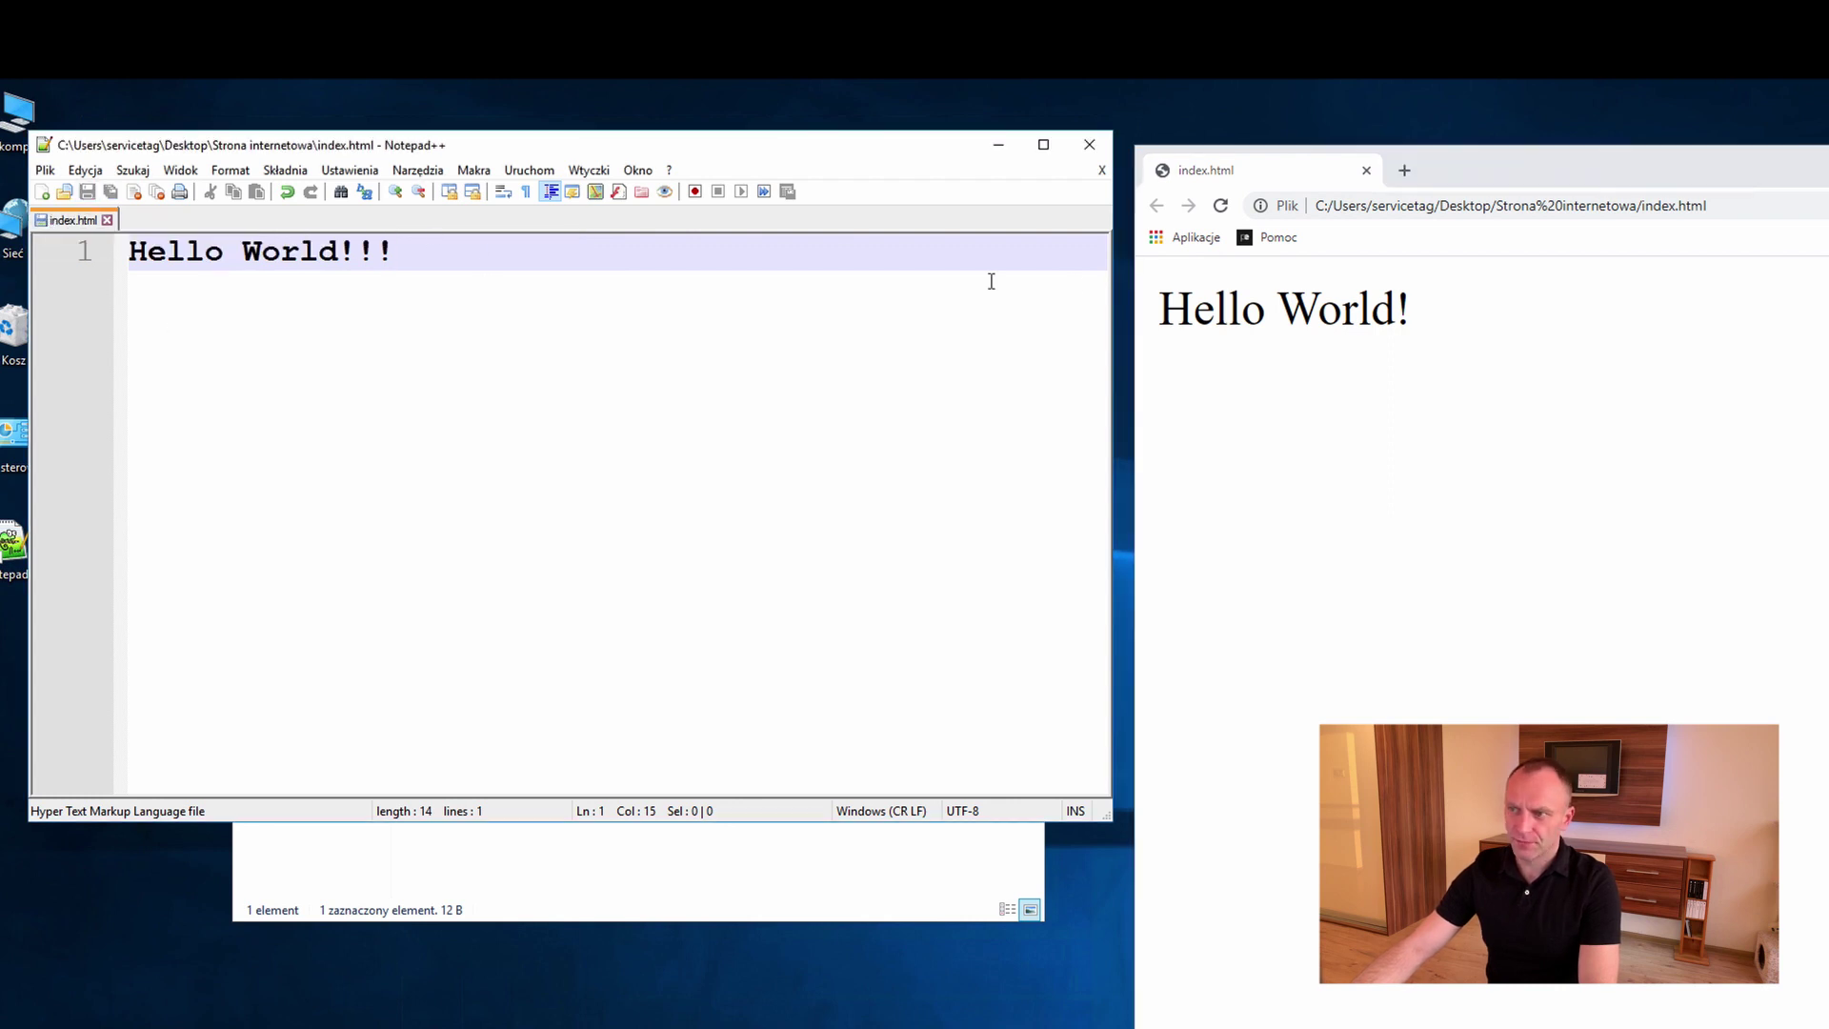
pyautogui.click(1233, 218)
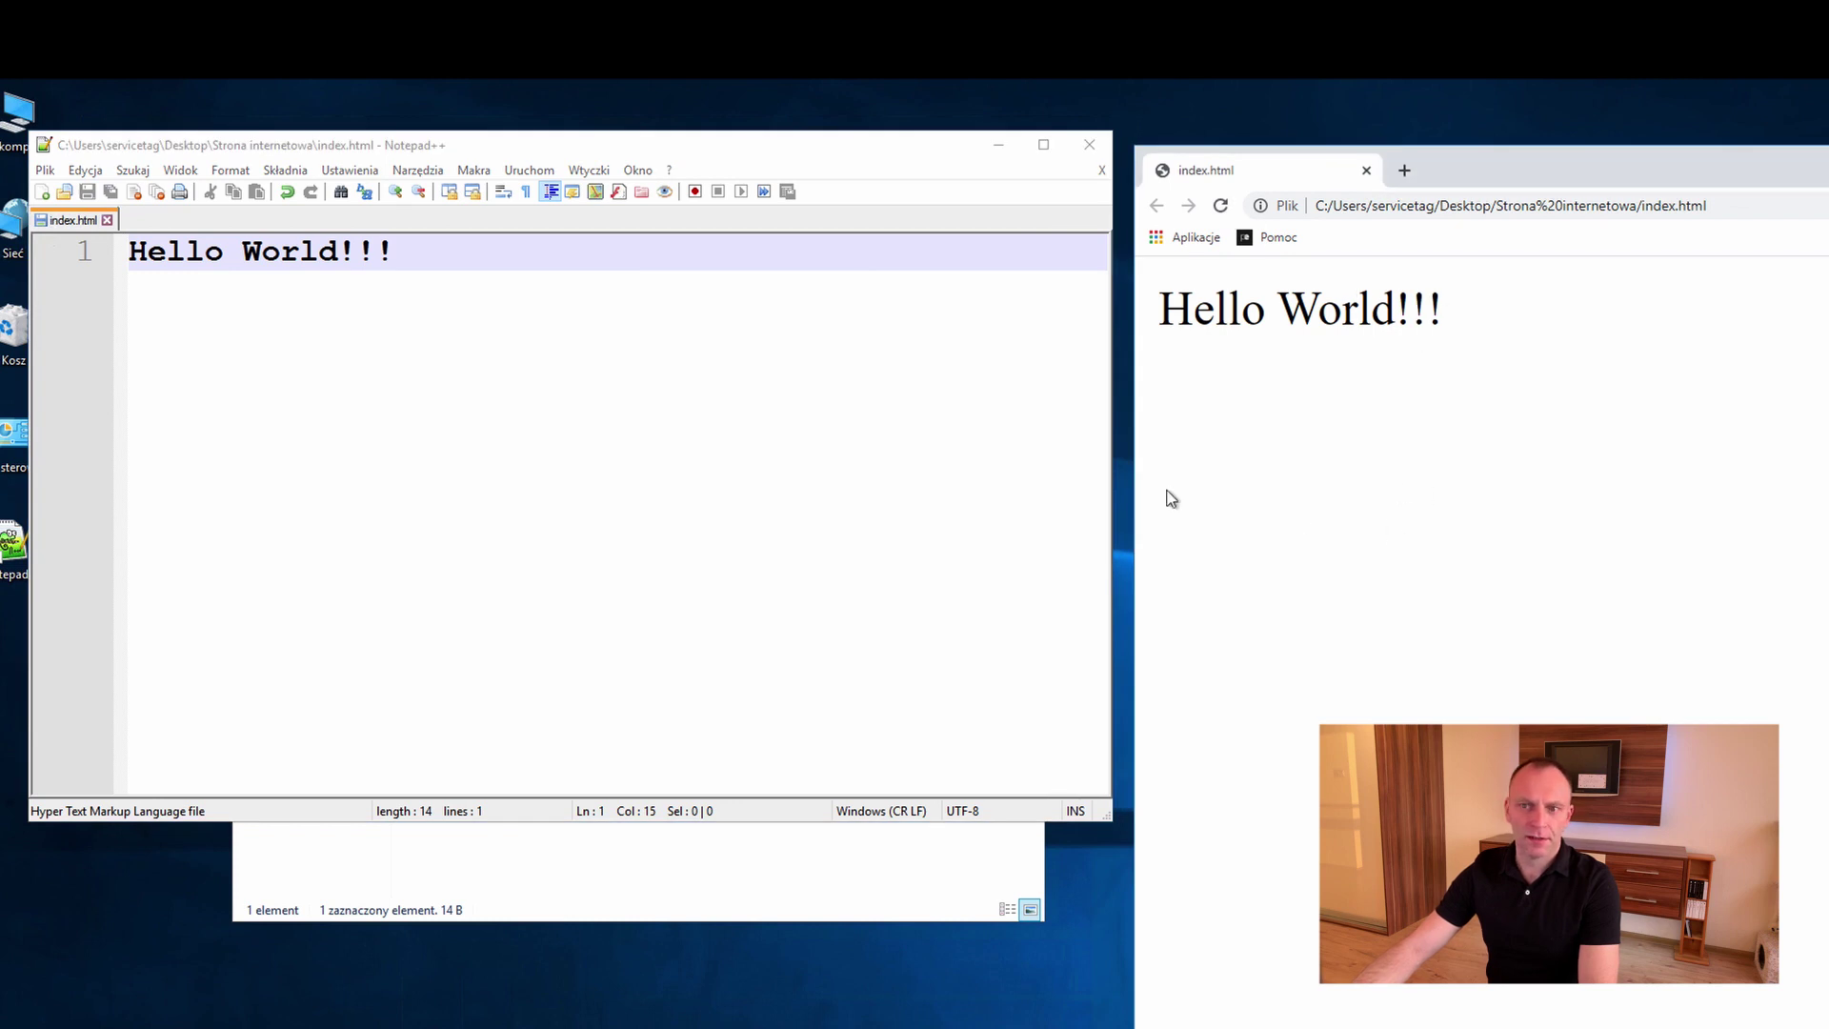
# Step: Remove the two extra exclamation marks from the text, save index.html and reload the page in Chrome
pyautogui.click(483, 263)
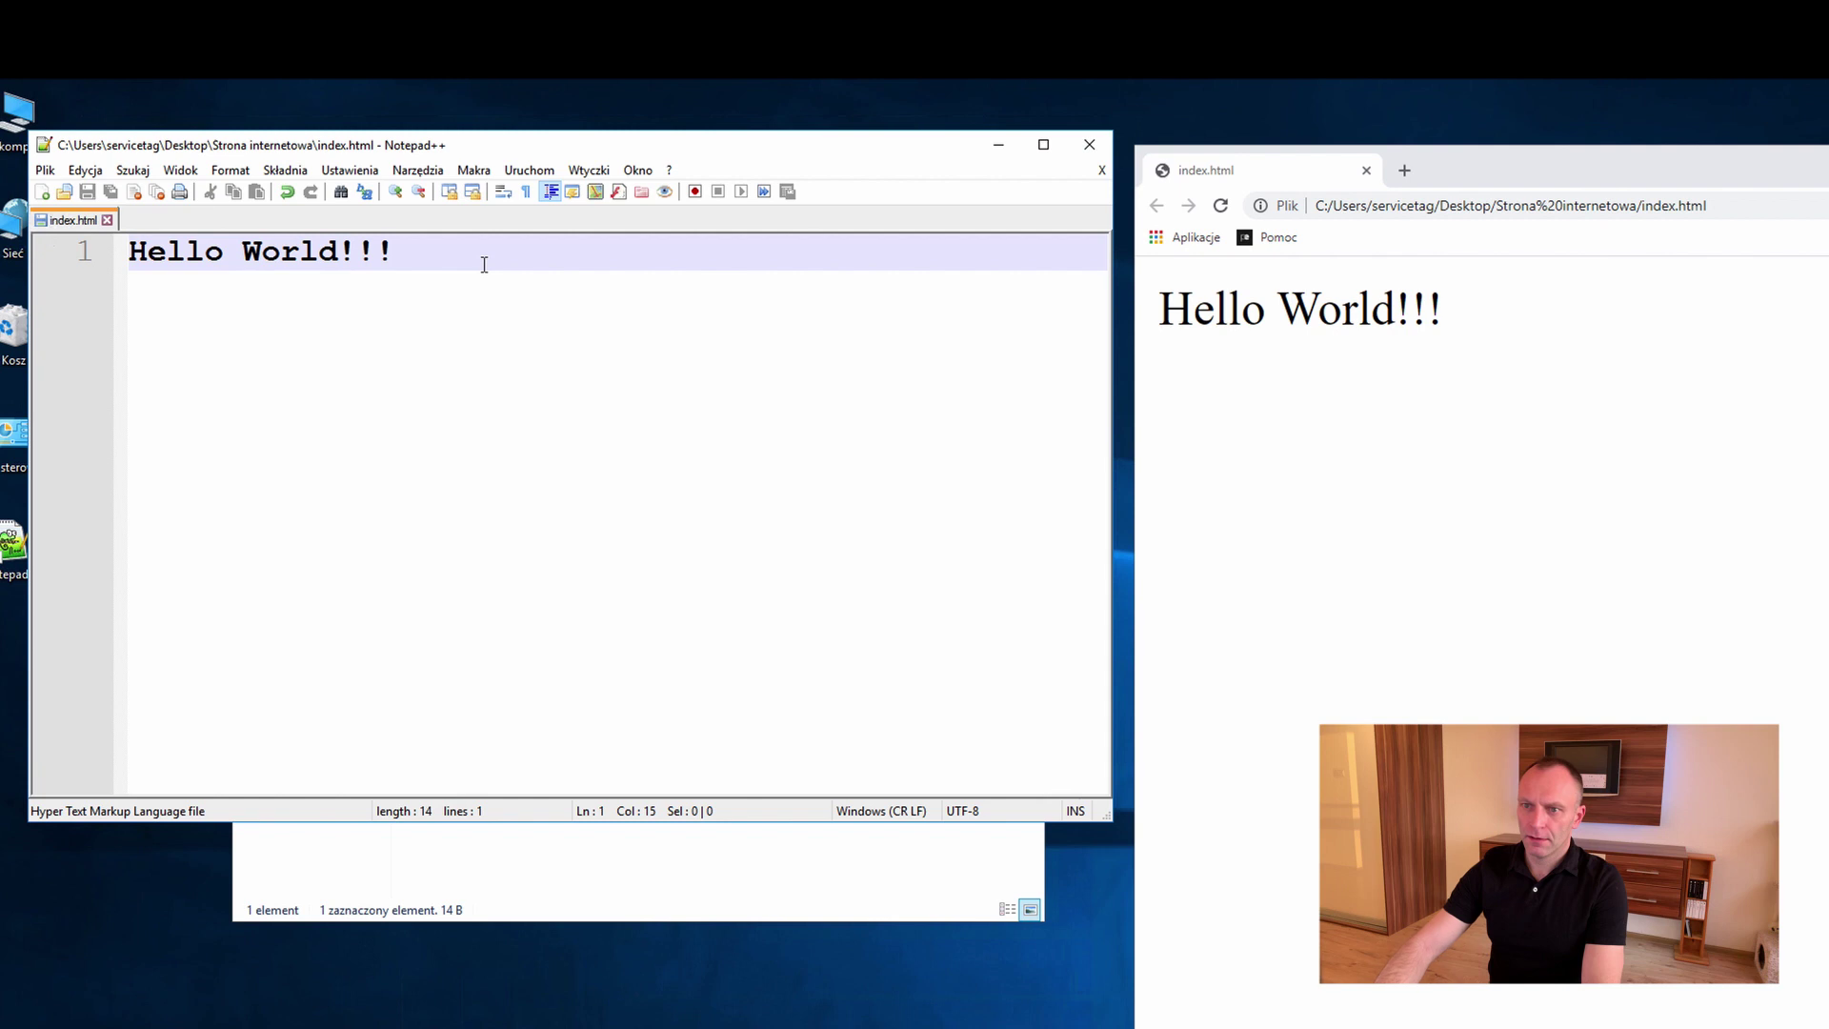
pyautogui.press('BackSpace')
pyautogui.press('BackSpace')
pyautogui.click(95, 195)
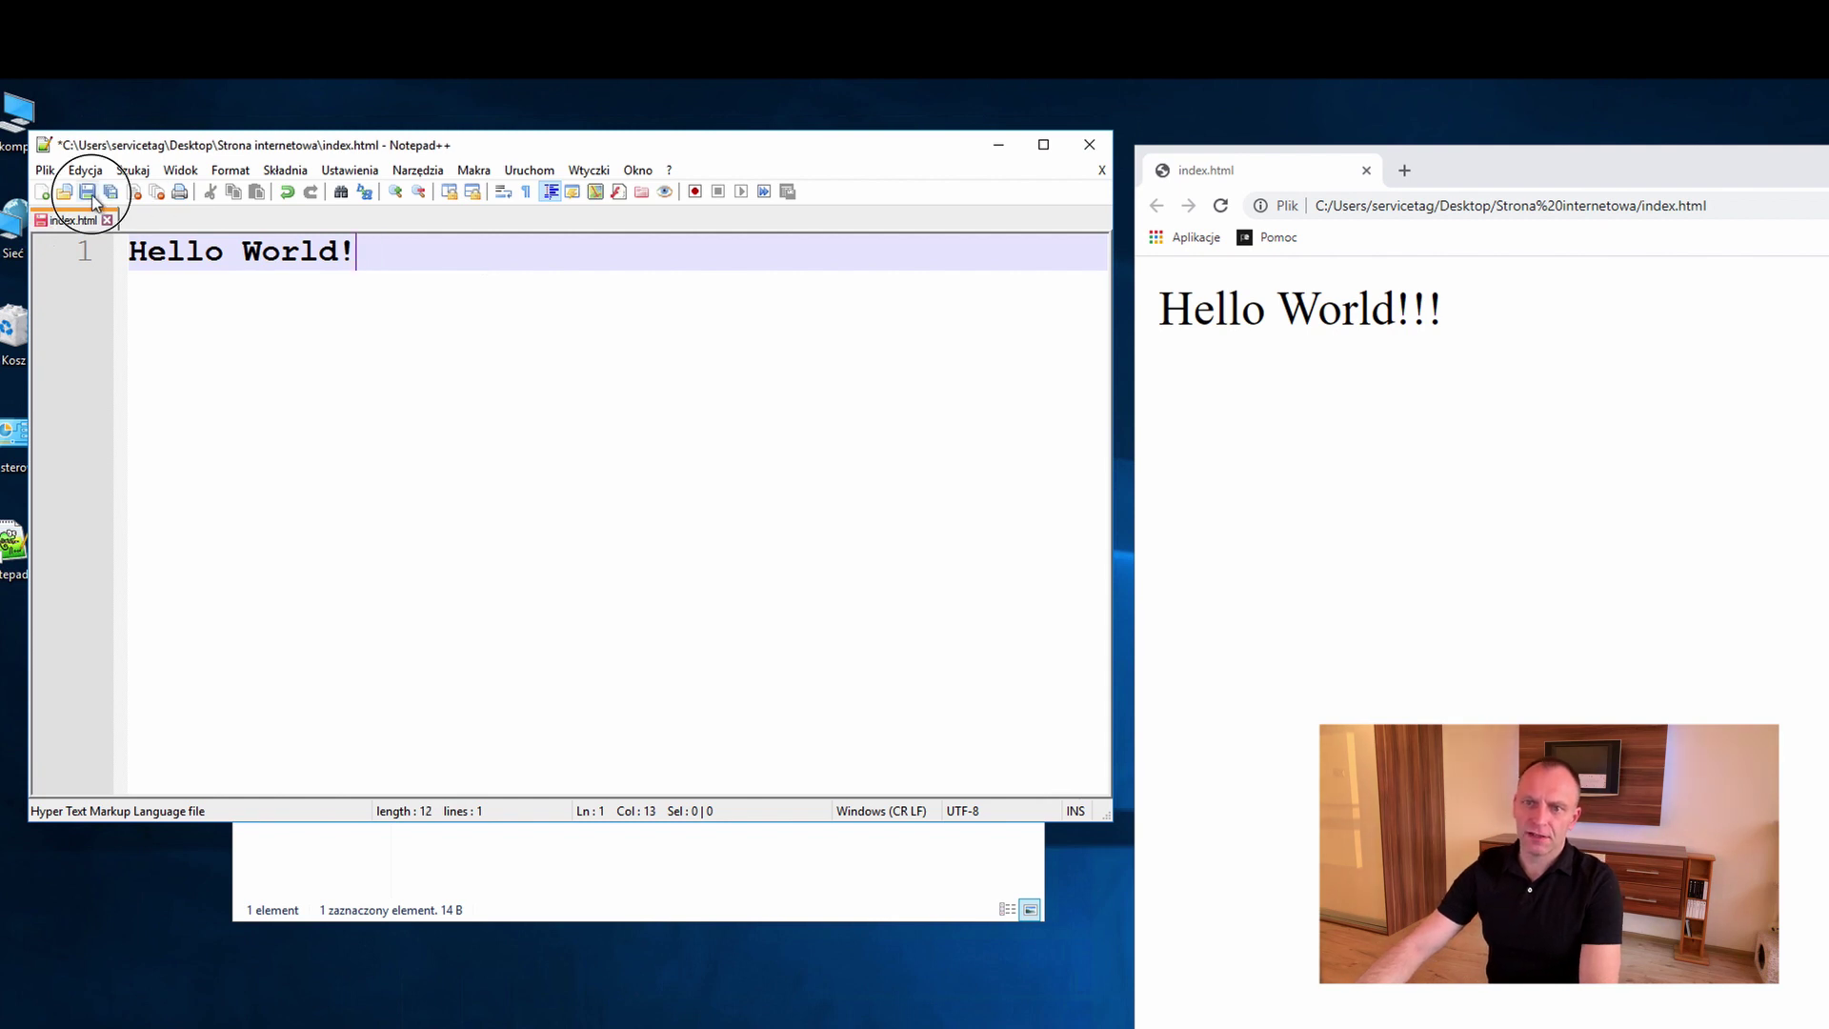
pyautogui.click(1229, 208)
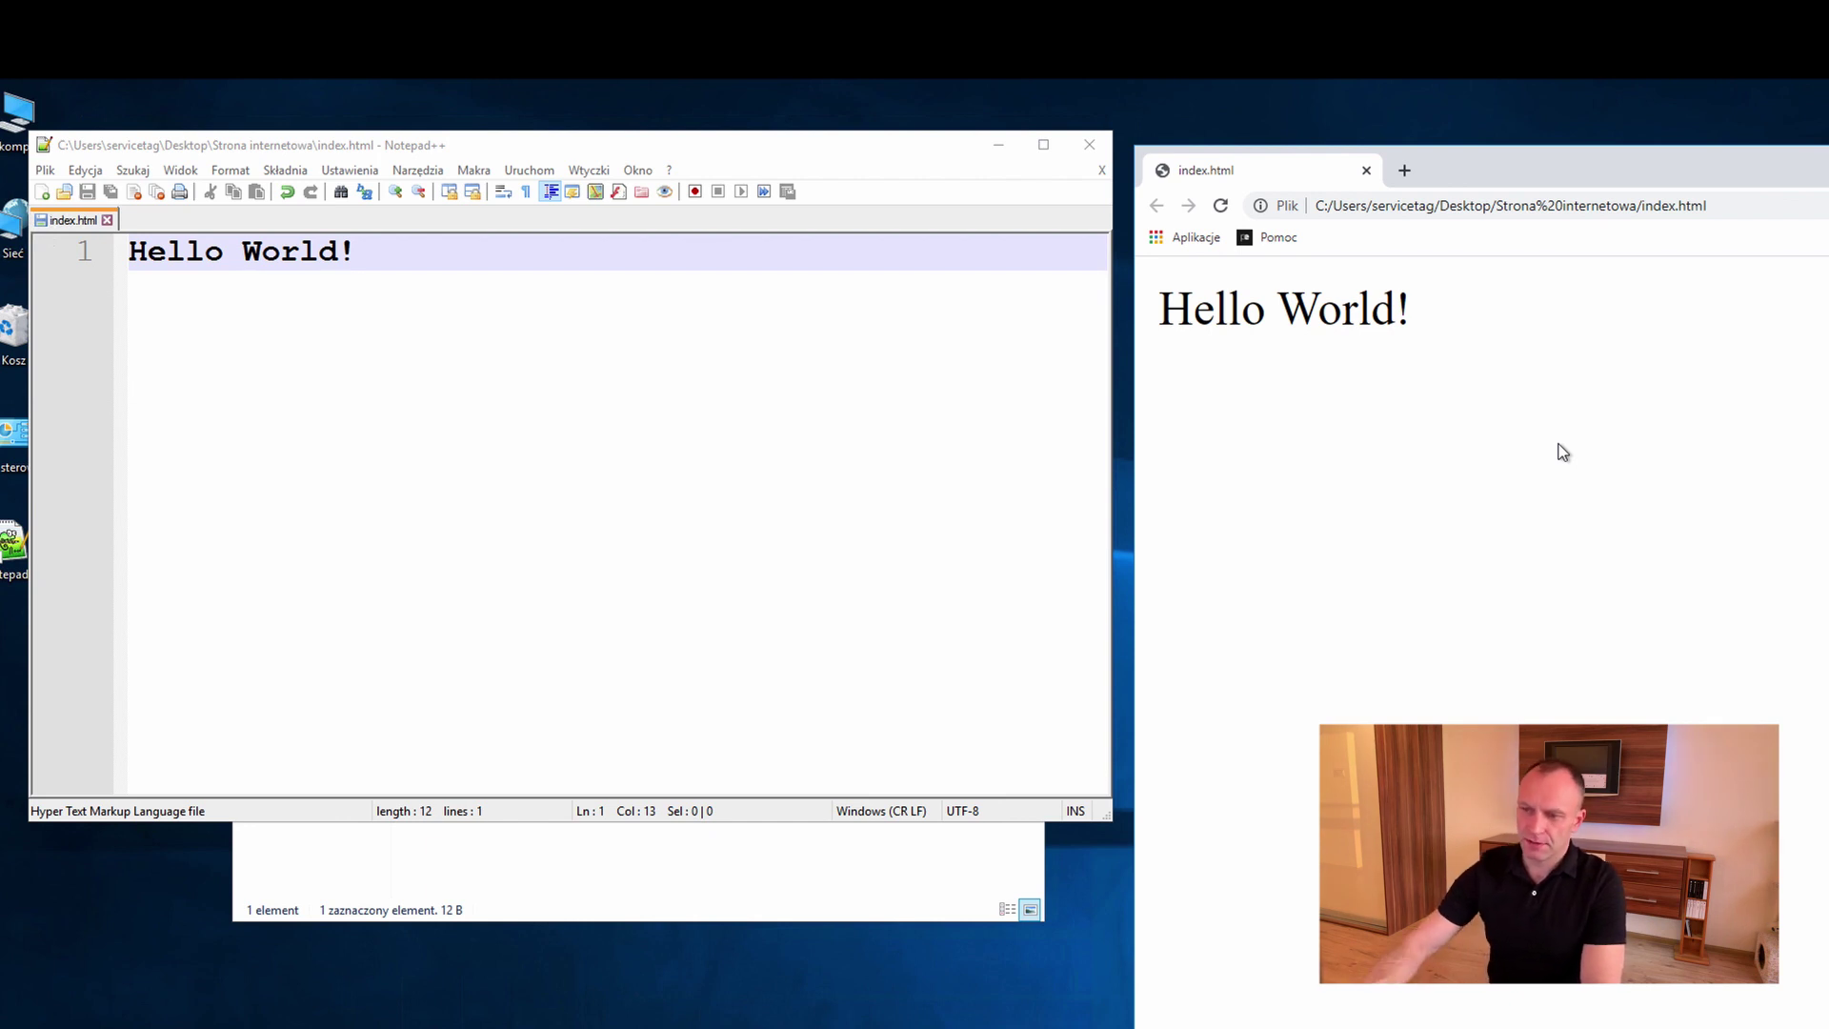
# Step: Move the Strona internetowa folder window below the editor so the editor, Chrome and folder windows do not overlap
pyautogui.click(691, 607)
pyautogui.moveTo(585, 368); pyautogui.dragTo(558, 598)
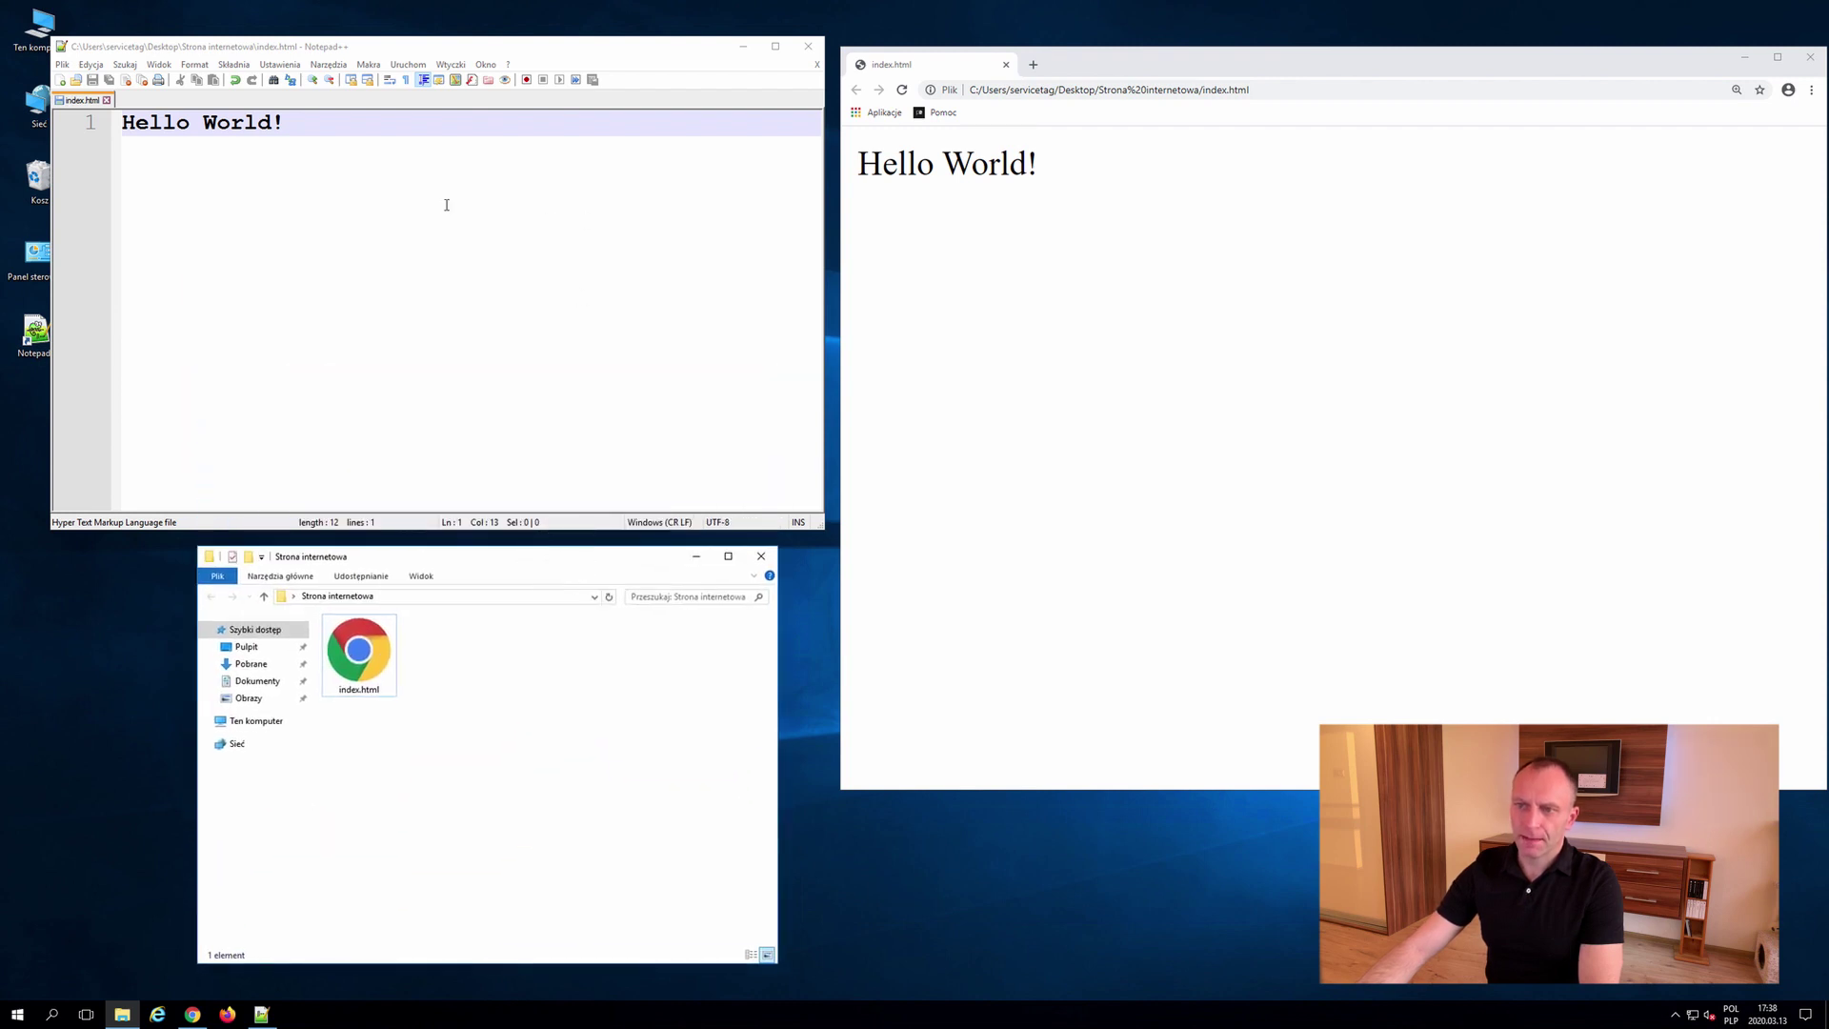
pyautogui.click(350, 244)
pyautogui.click(1160, 259)
pyautogui.click(465, 628)
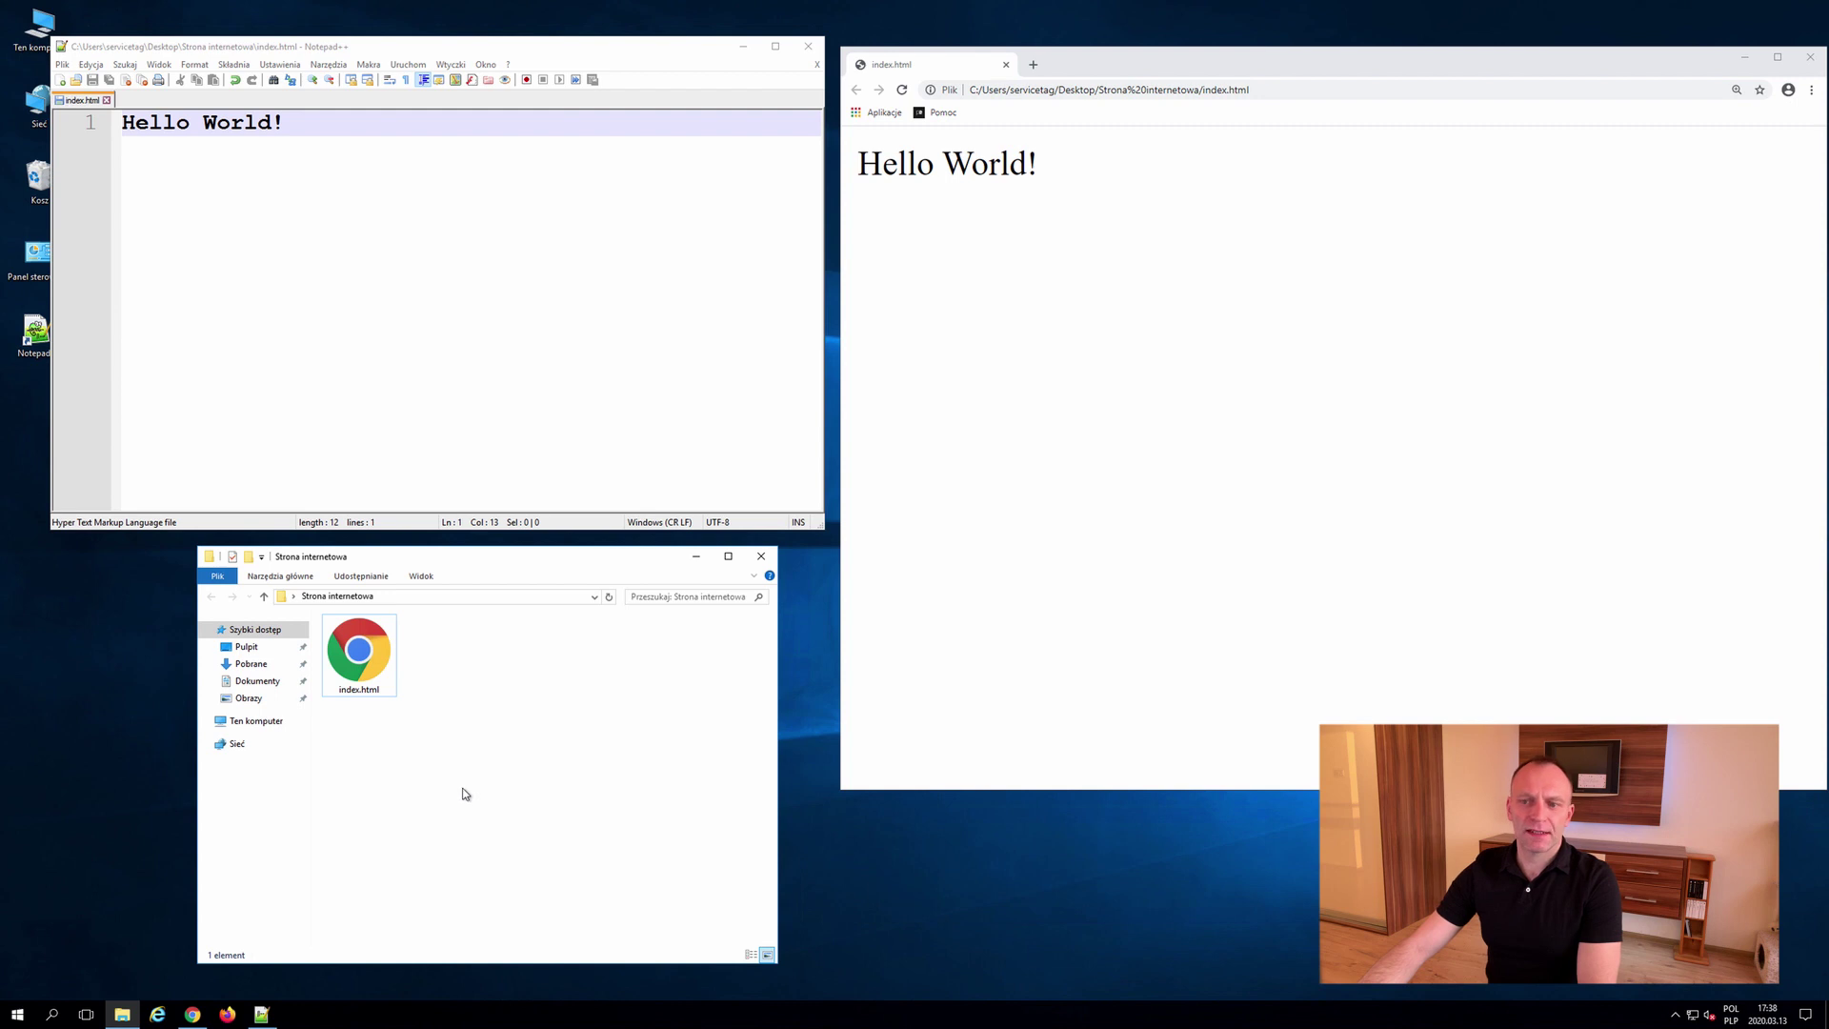
# Step: Close the Strona internetowa folder window and Notepad++
pyautogui.click(428, 308)
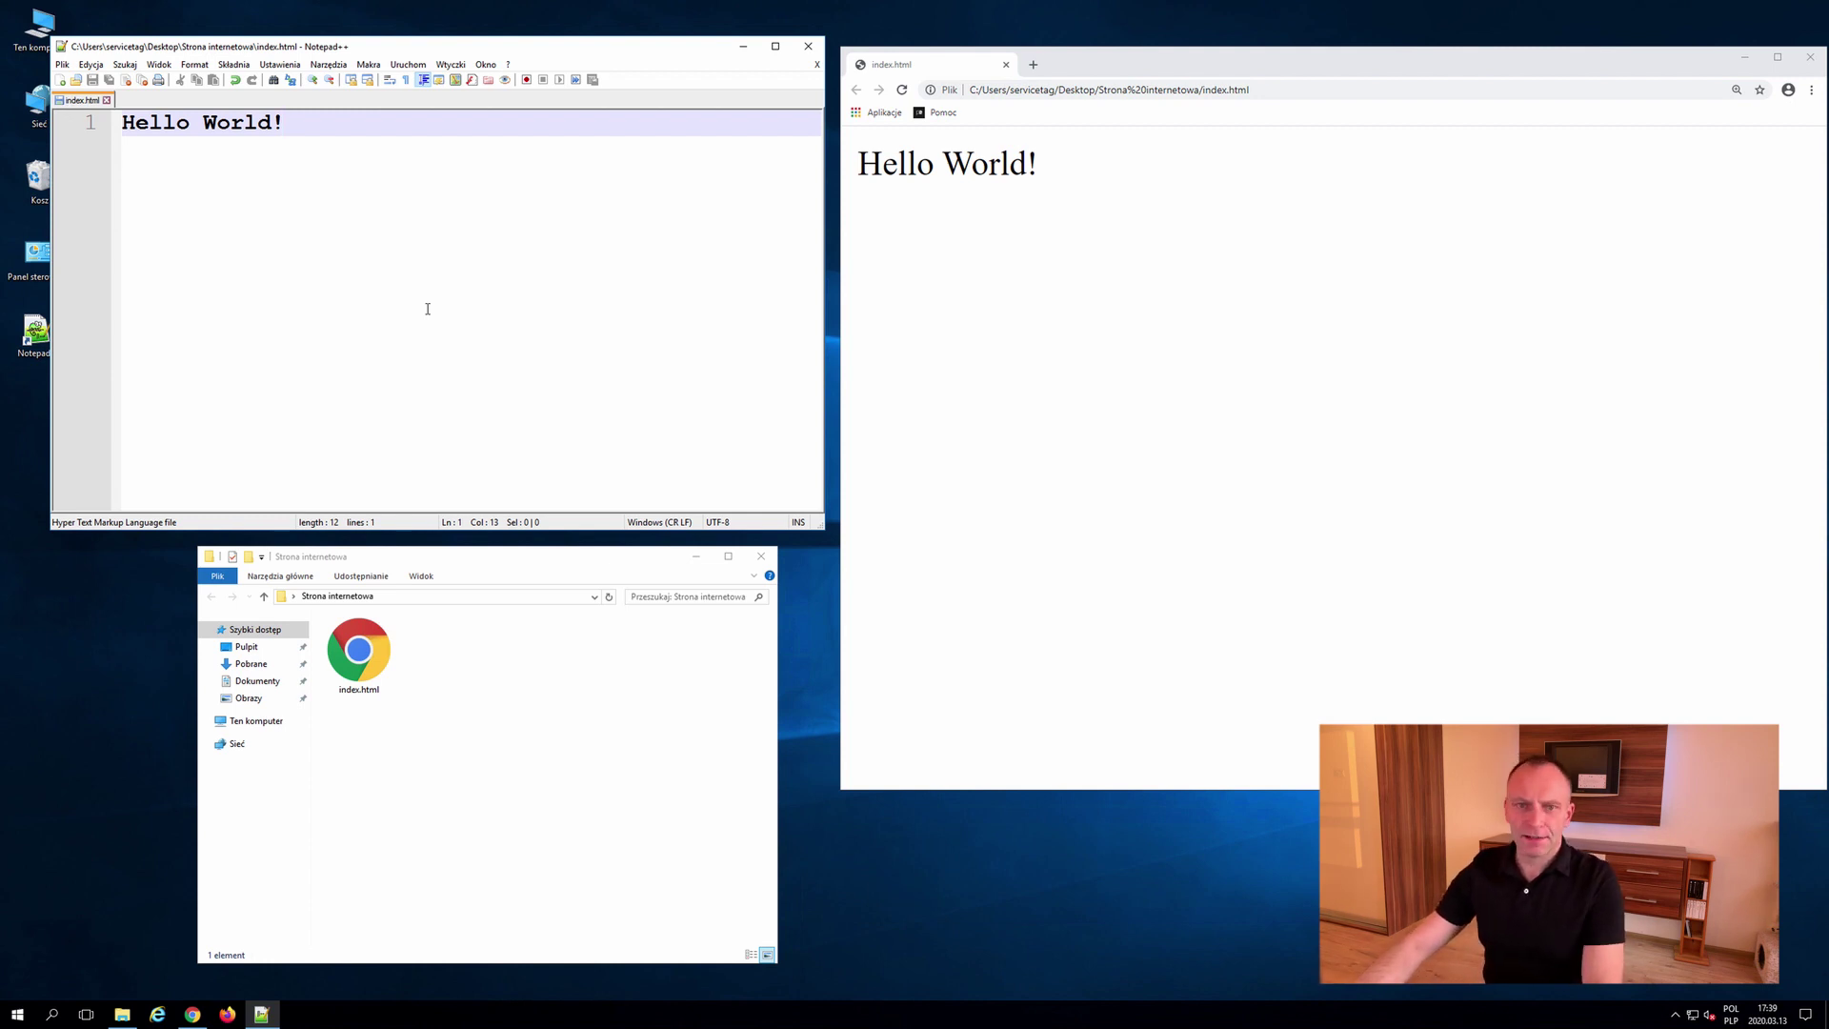
pyautogui.click(761, 561)
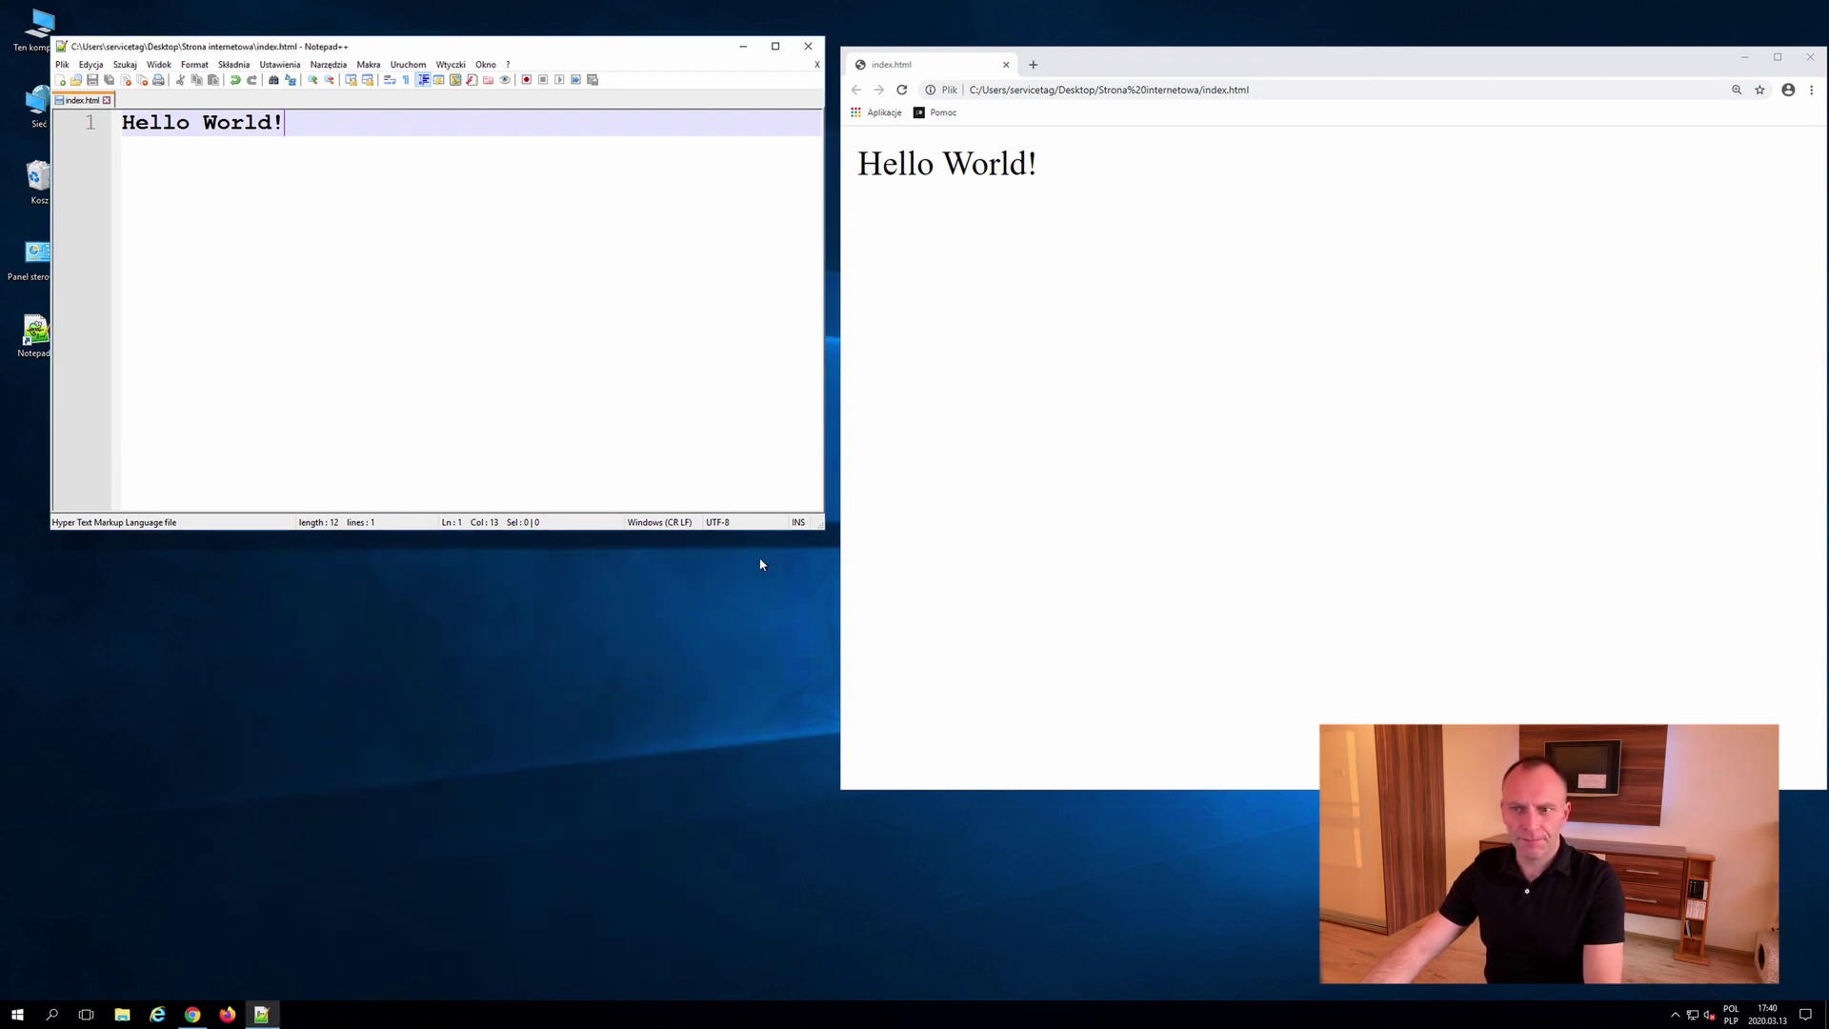
pyautogui.click(808, 46)
# Step: Open the bookmarked Pomoc page in Chrome, review the keyboard shortcuts under Skróty klawiaturowe and close the browser
pyautogui.moveTo(1091, 54); pyautogui.dragTo(652, 63)
pyautogui.click(502, 124)
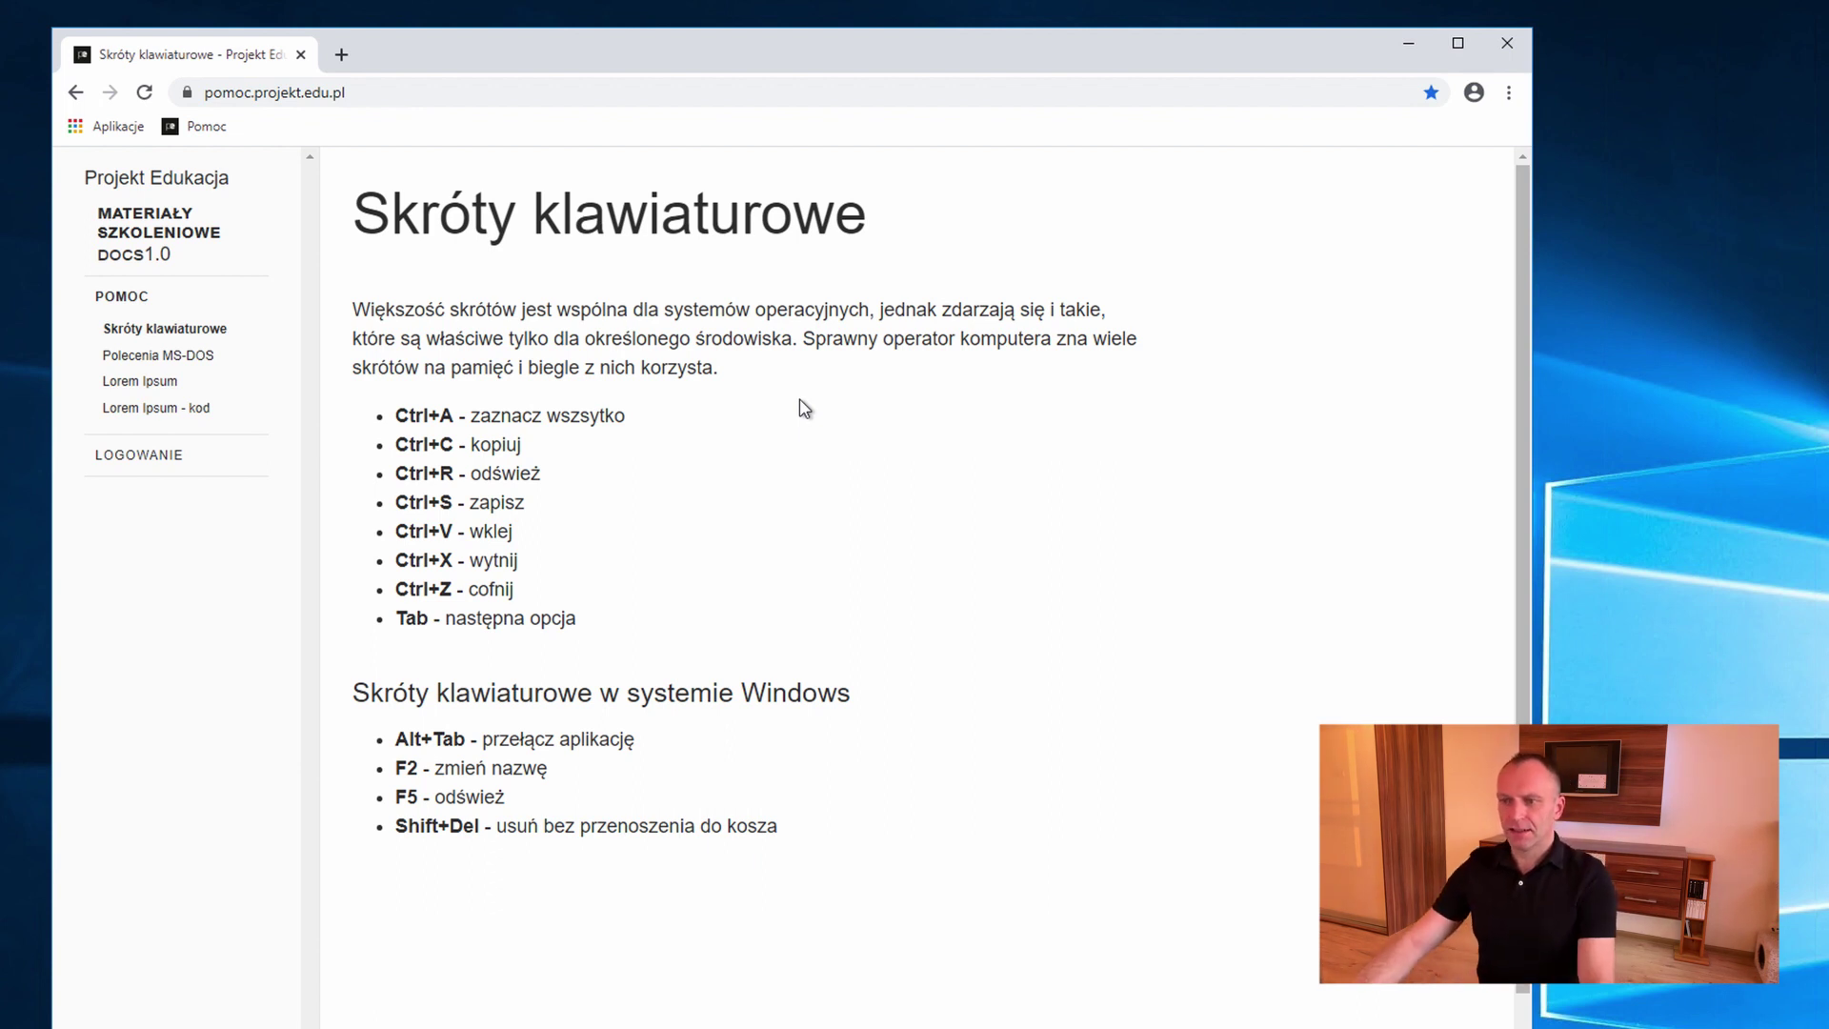
pyautogui.click(1505, 48)
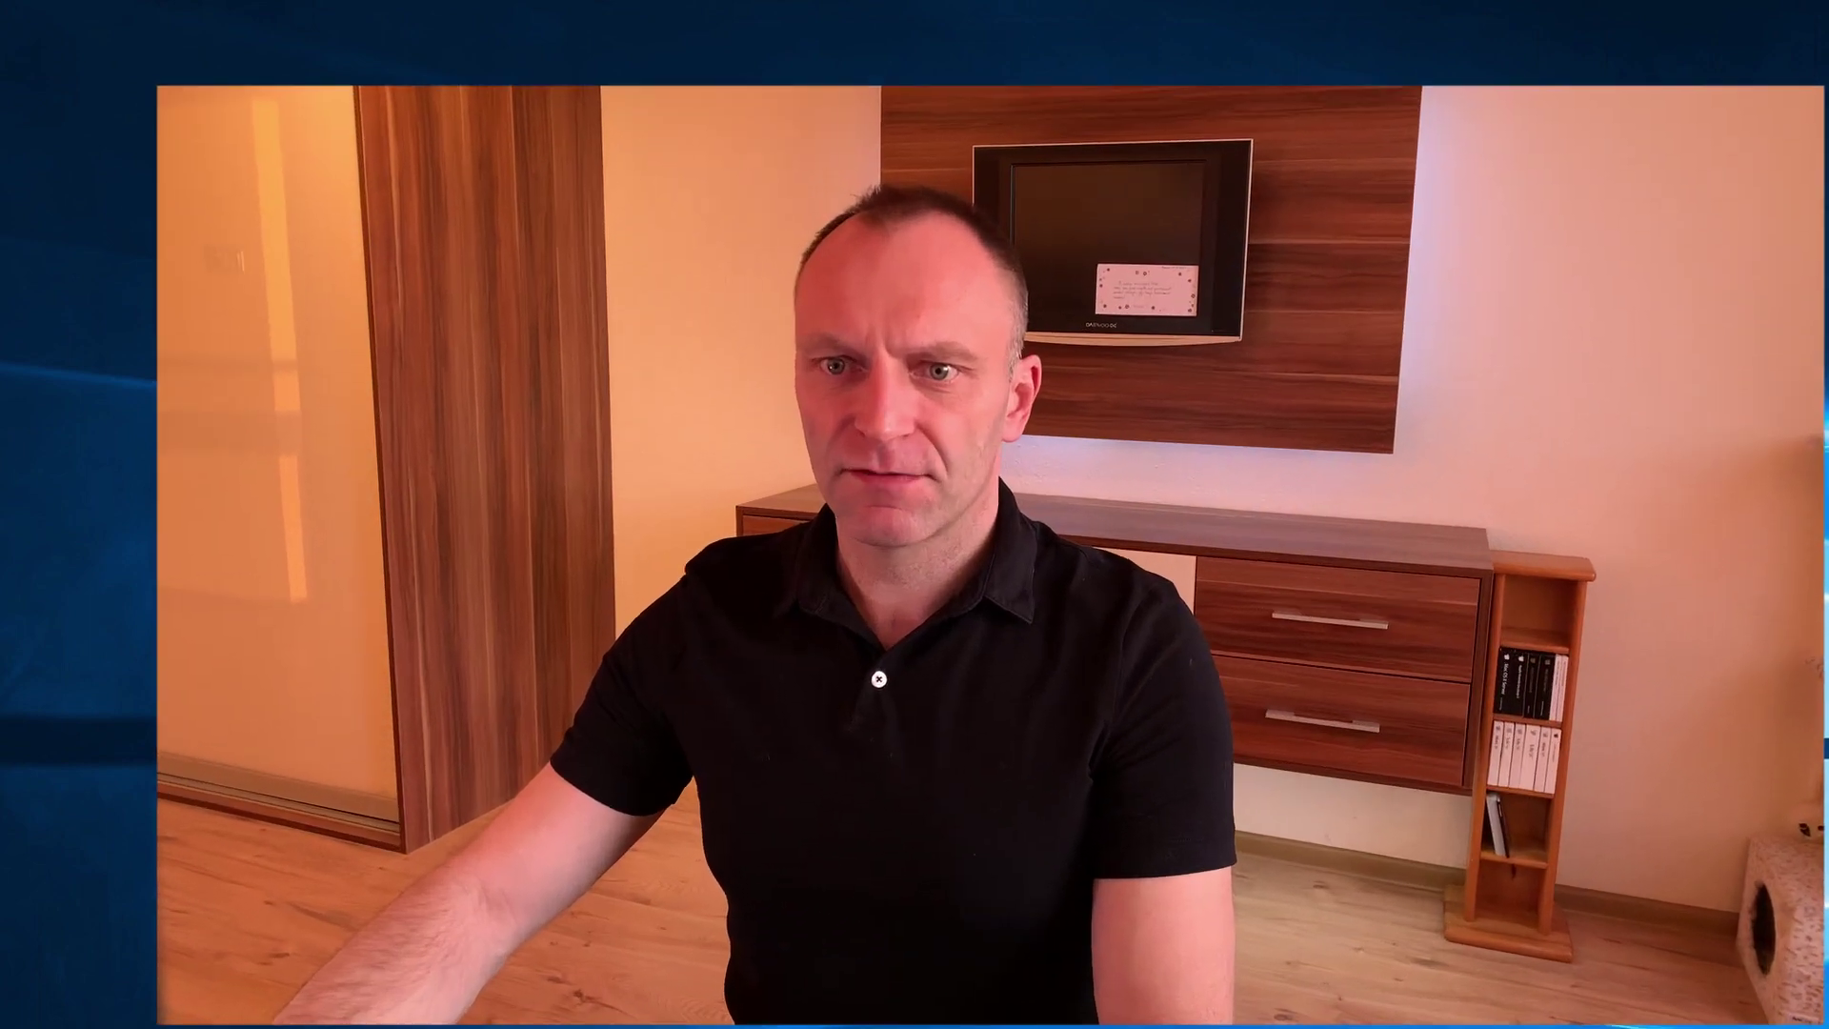